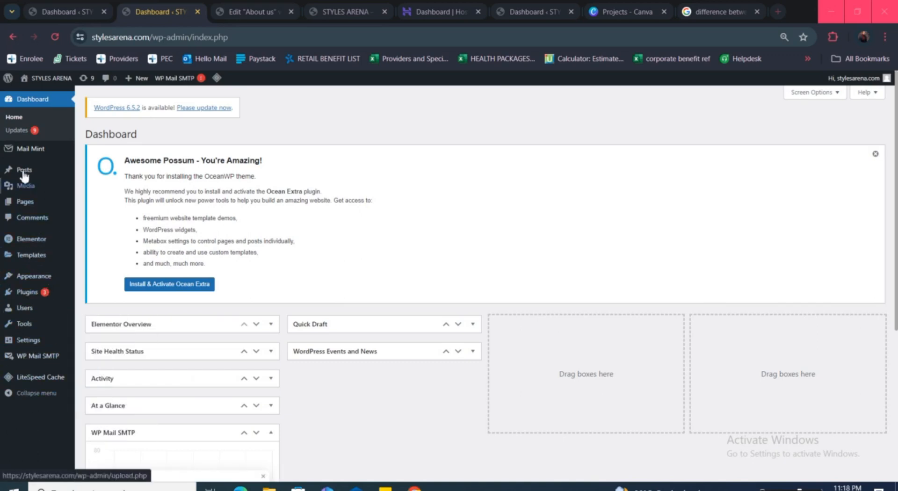
- Open the Blog page from the site's list of pages for editing with Elementor
mouse_move(26, 178)
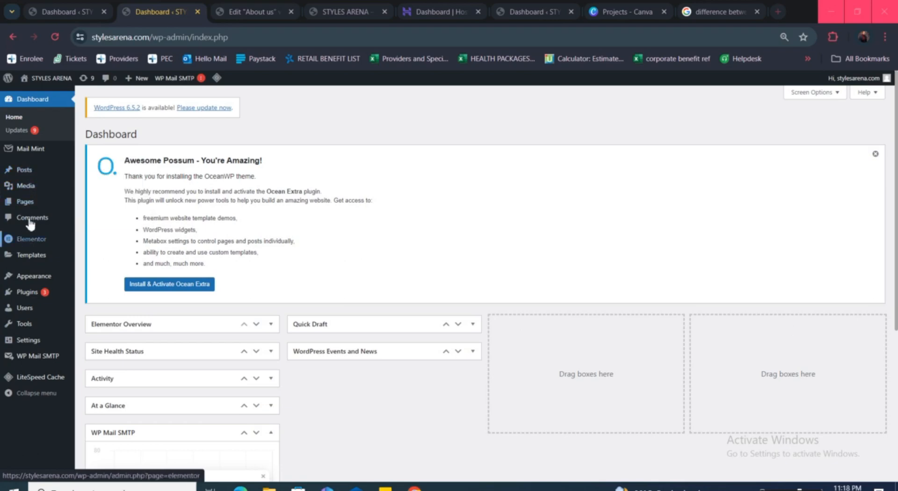
mouse_move(35, 206)
left_click(93, 203)
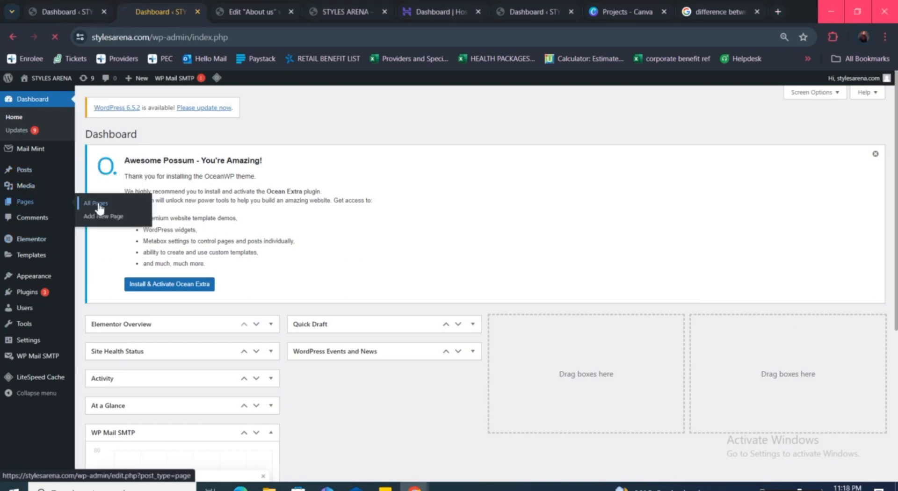
mouse_move(120, 411)
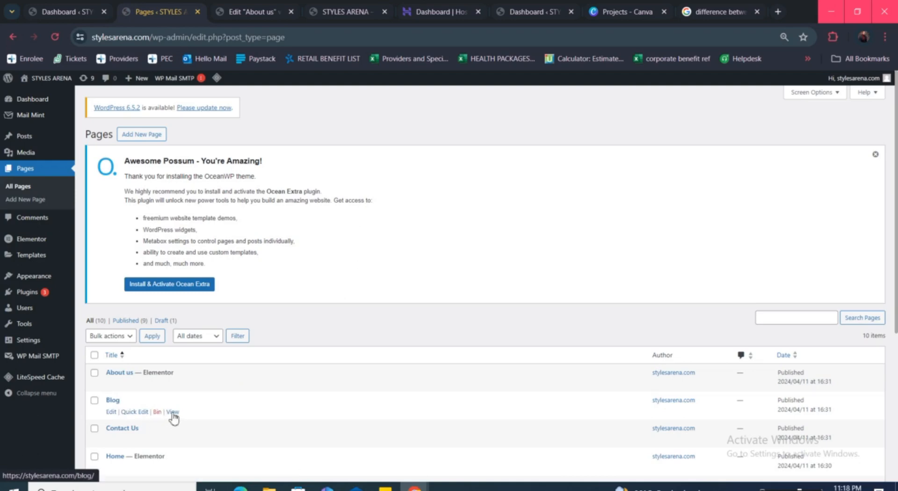
left_click(112, 412)
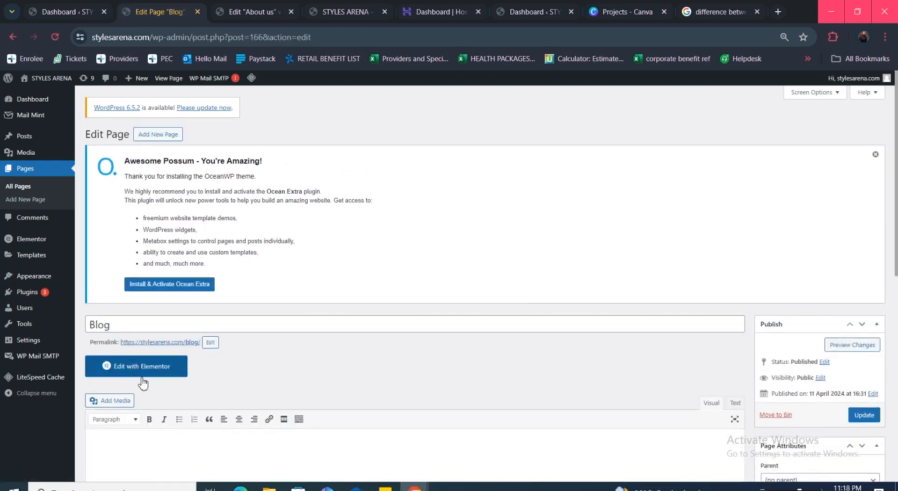
left_click(144, 373)
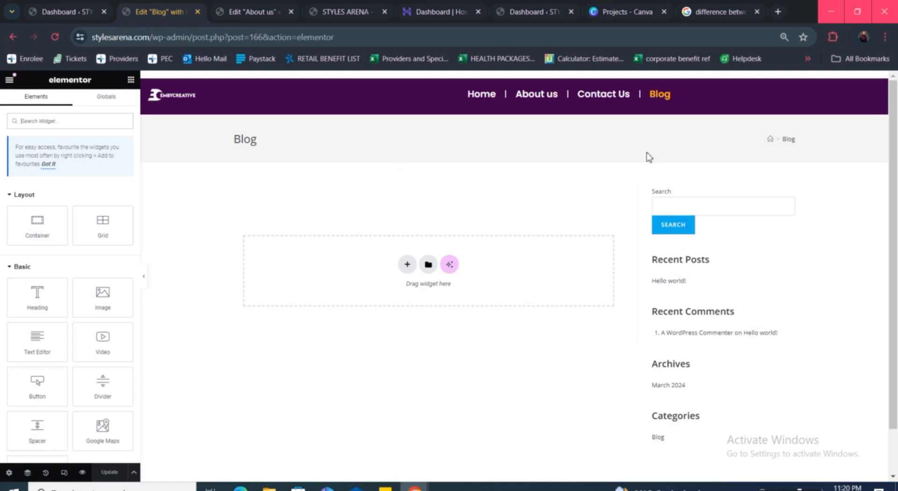
- Enable Hide Title in the Blog page's settings and update the page
left_click(8, 474)
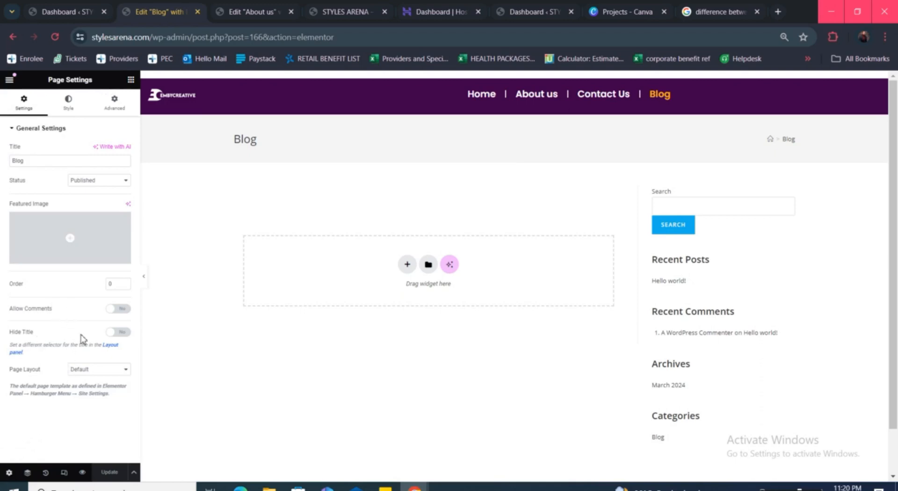
left_click(115, 334)
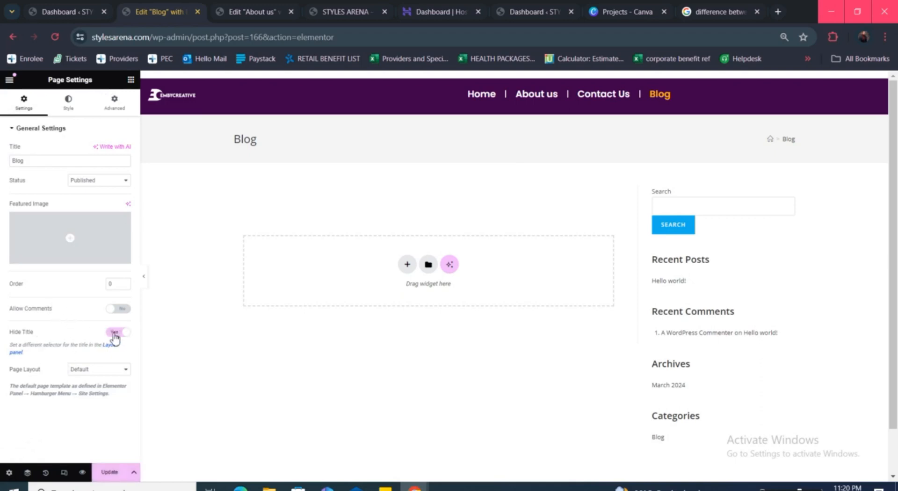
left_click(110, 473)
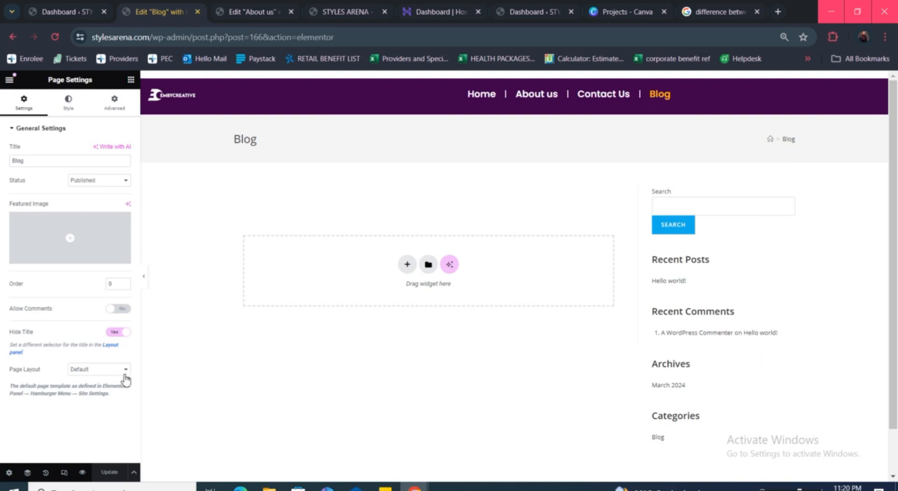
- Change the Blog page's layout from Default to Elementor Canvas and update the page
left_click(125, 371)
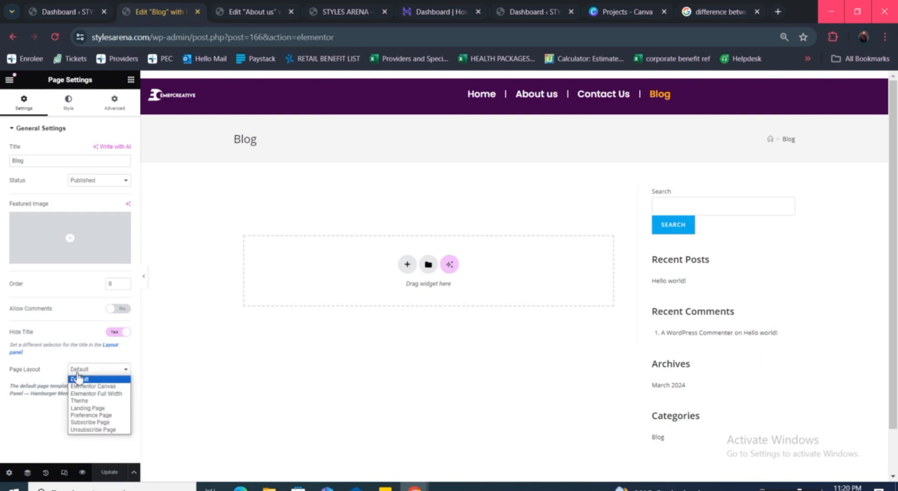
left_click(91, 386)
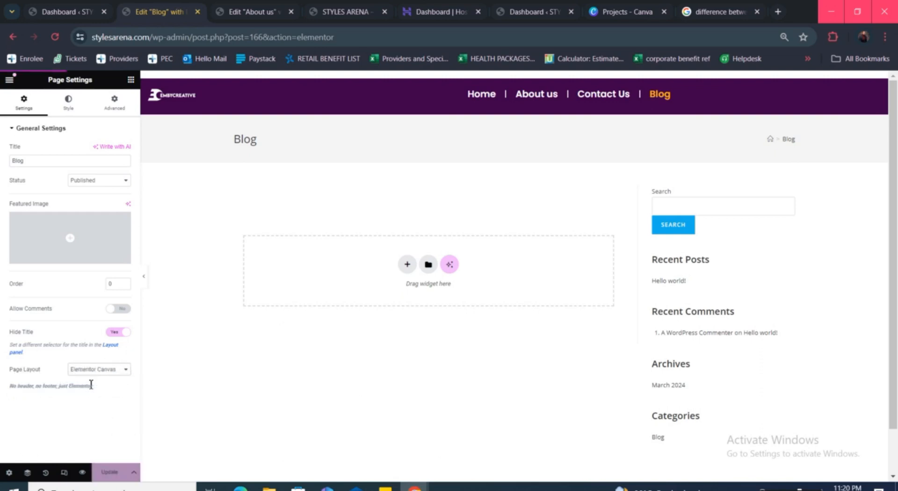
left_click(110, 476)
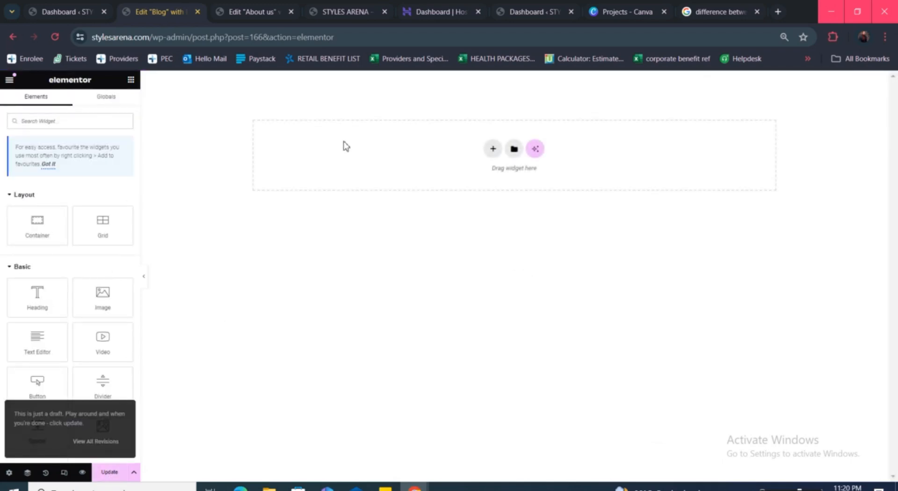
left_click(110, 473)
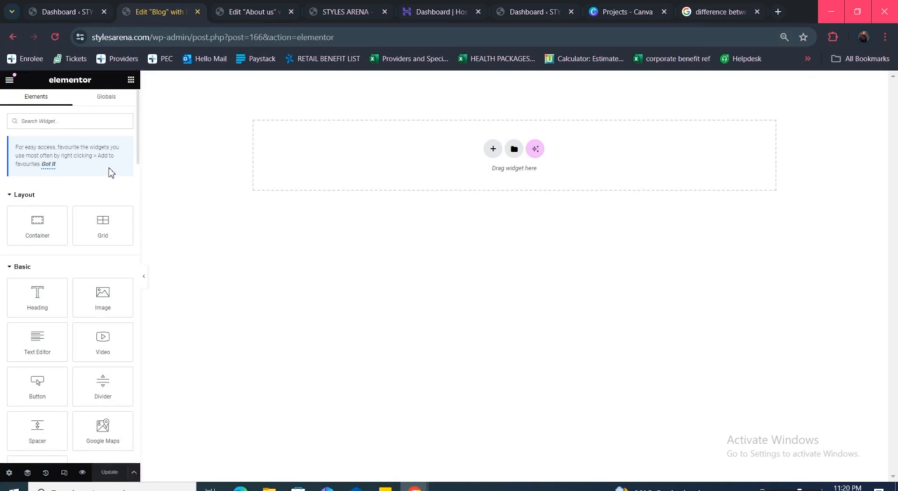
- Insert the saved "site header" template into the Blog page along with its page settings
left_click(514, 149)
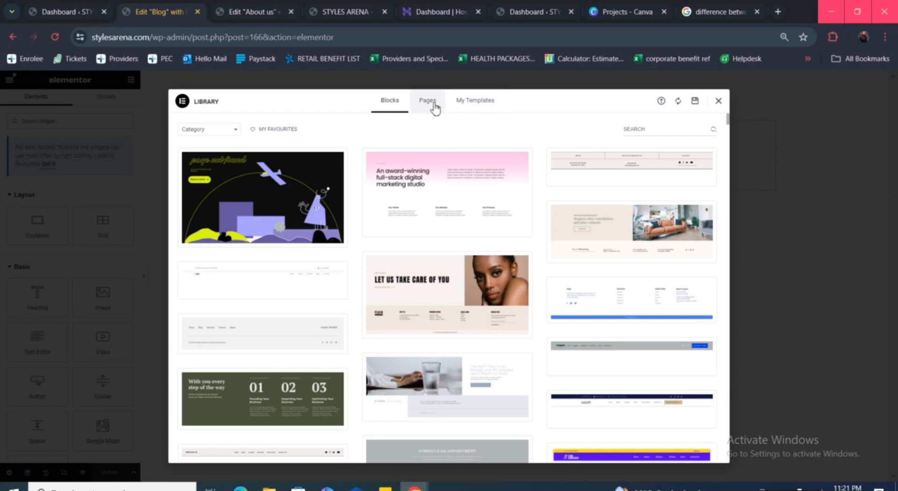
left_click(476, 104)
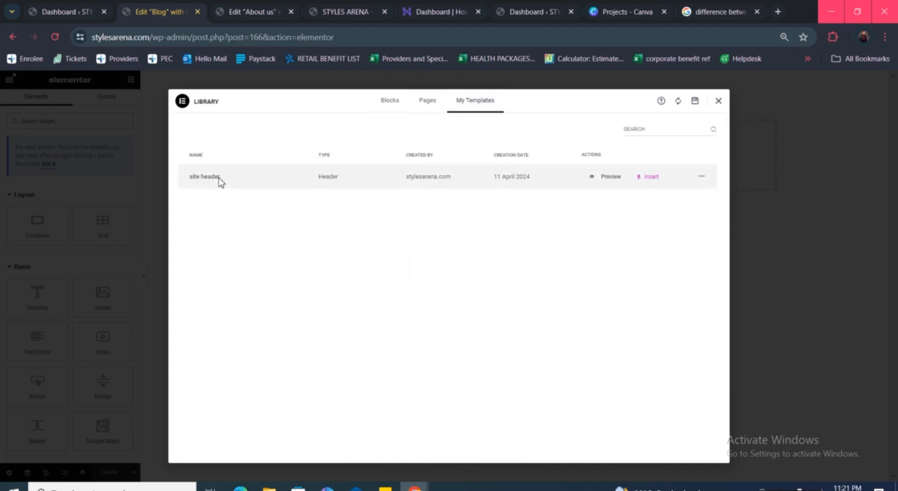
left_click(648, 177)
left_click(518, 299)
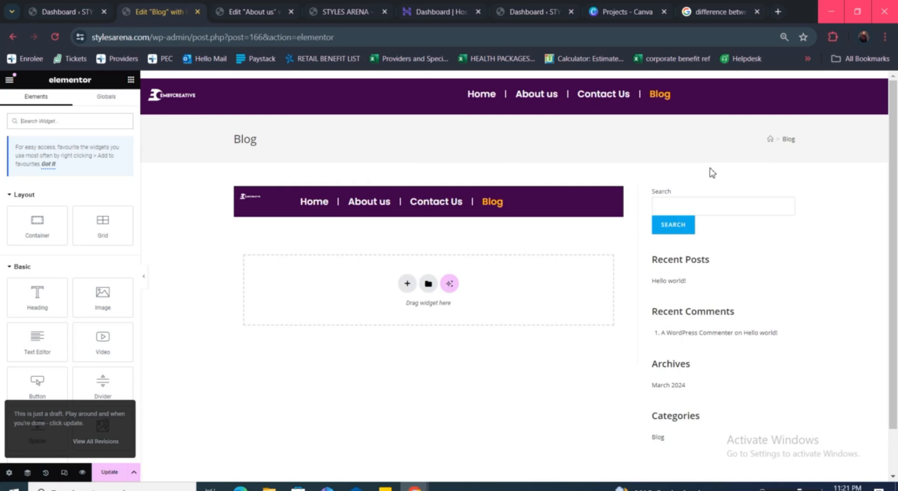
- Set the page layout to Elementor Canvas for the Blog page with the inserted header and publish the update
left_click(9, 473)
left_click(90, 370)
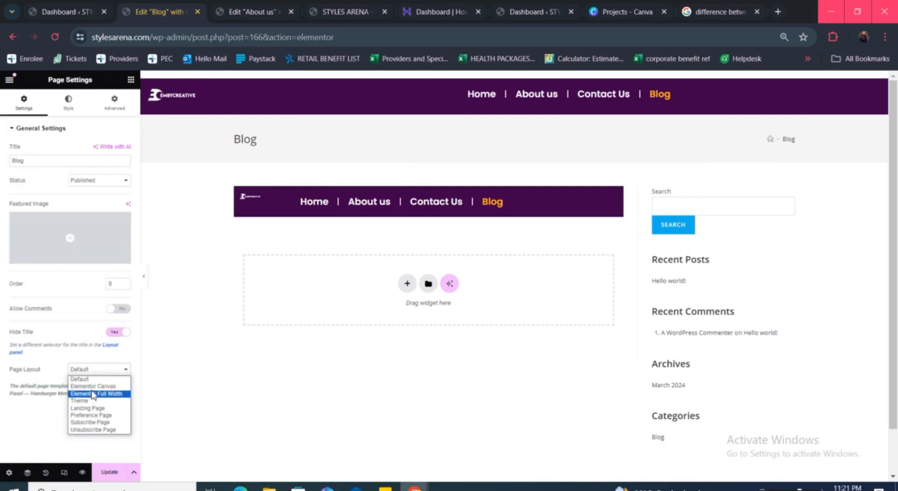
left_click(94, 386)
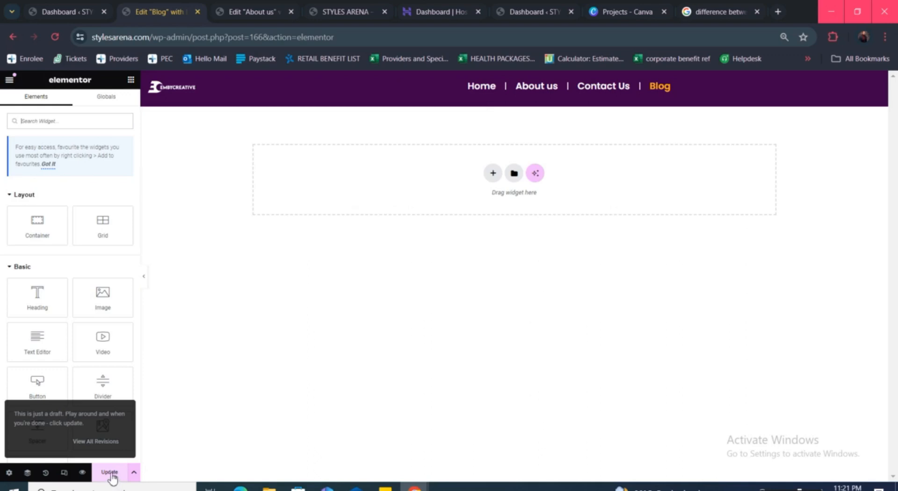
left_click(110, 474)
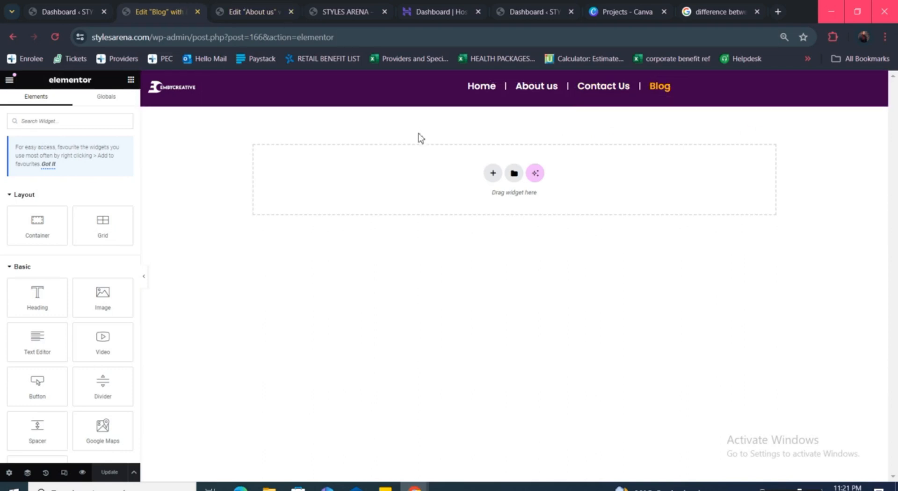
- Switch to the WordPress dashboard and start a new post
left_click(69, 14)
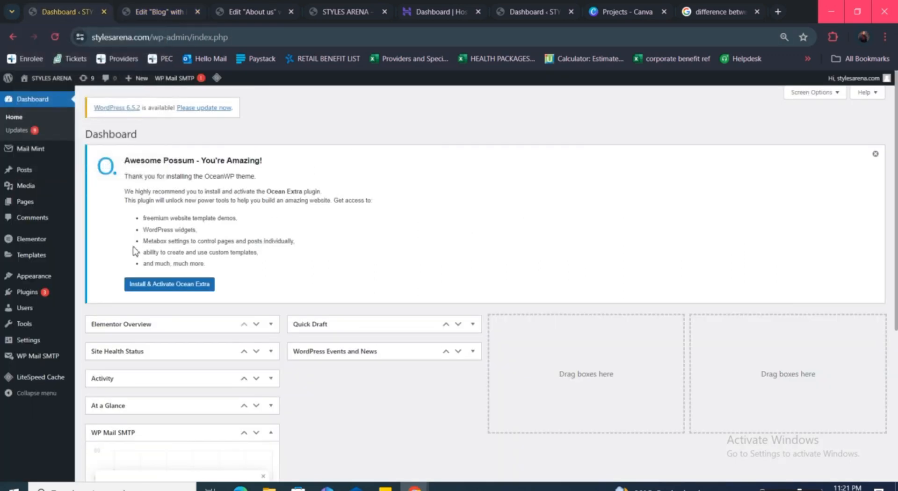
mouse_move(49, 377)
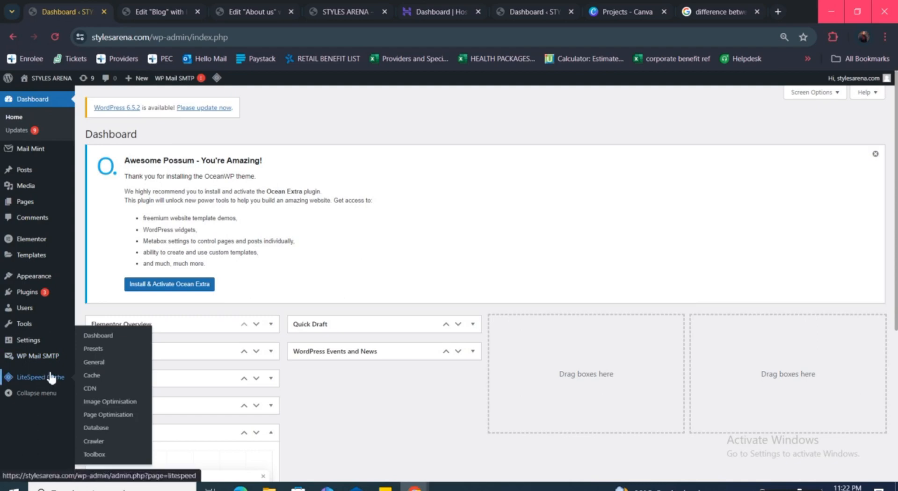
mouse_move(29, 173)
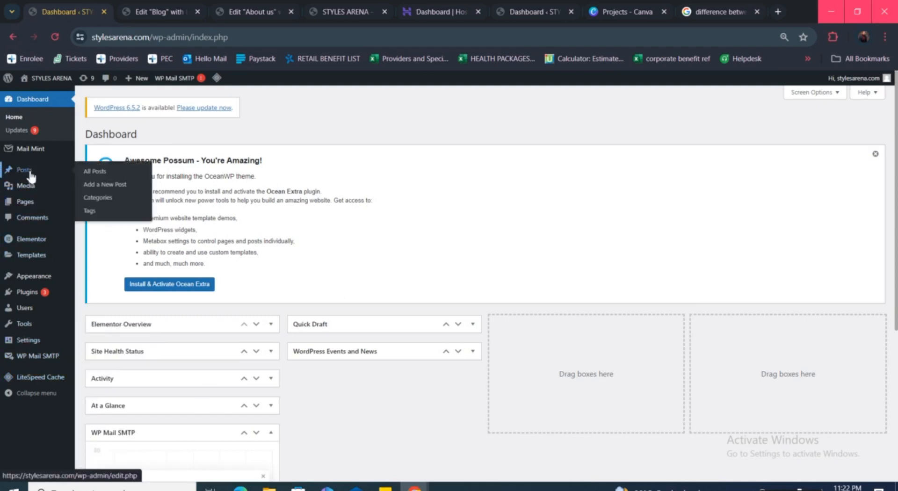
left_click(106, 185)
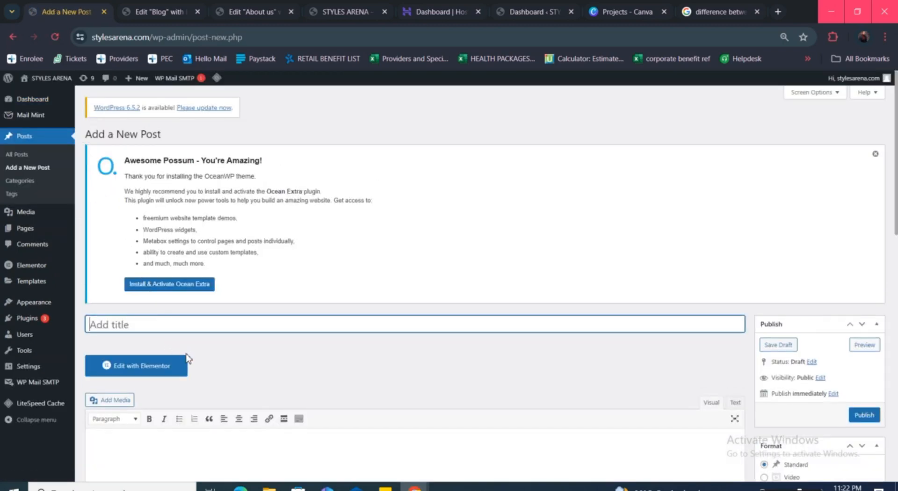
- Examine the new post's editing area and the paragraph and heading styles available for its content
scroll(190, 356, "down", 2)
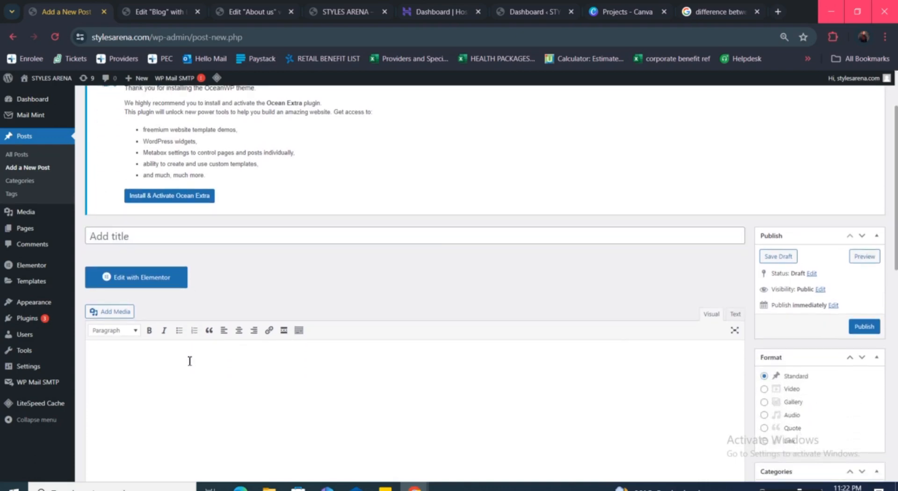
scroll(189, 359, "down", 1)
scroll(181, 353, "down", 1)
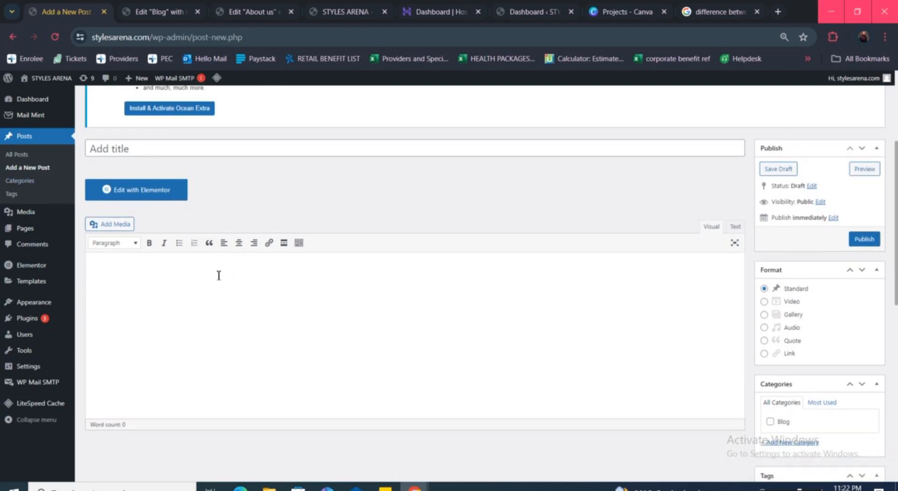
left_click(130, 246)
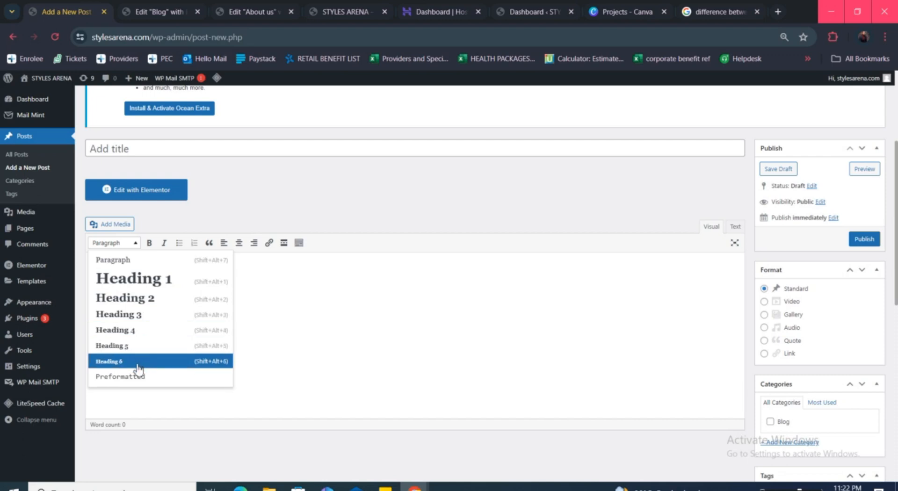
scroll(143, 294, "down", 1)
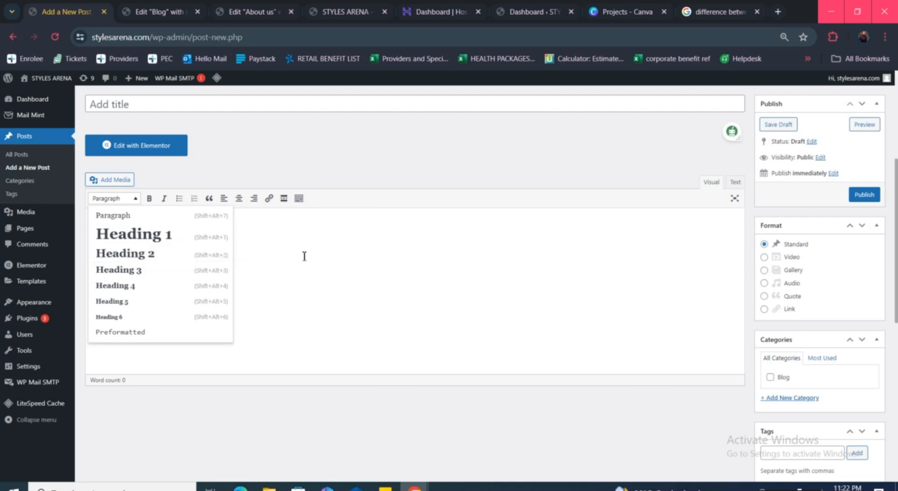
scroll(313, 261, "up", 1)
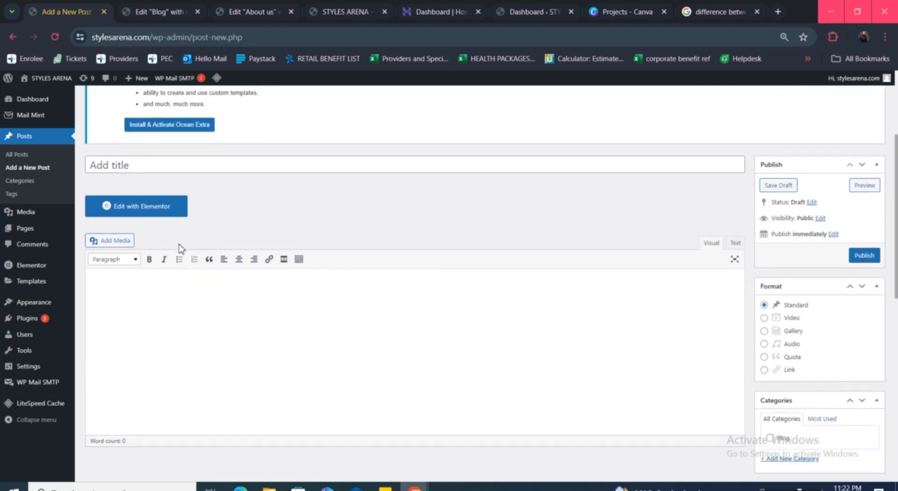
left_click(135, 259)
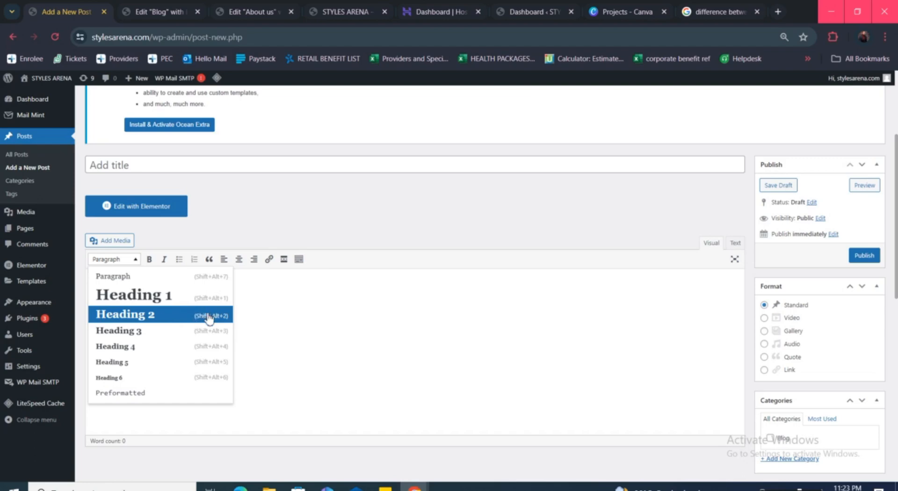
left_click(283, 327)
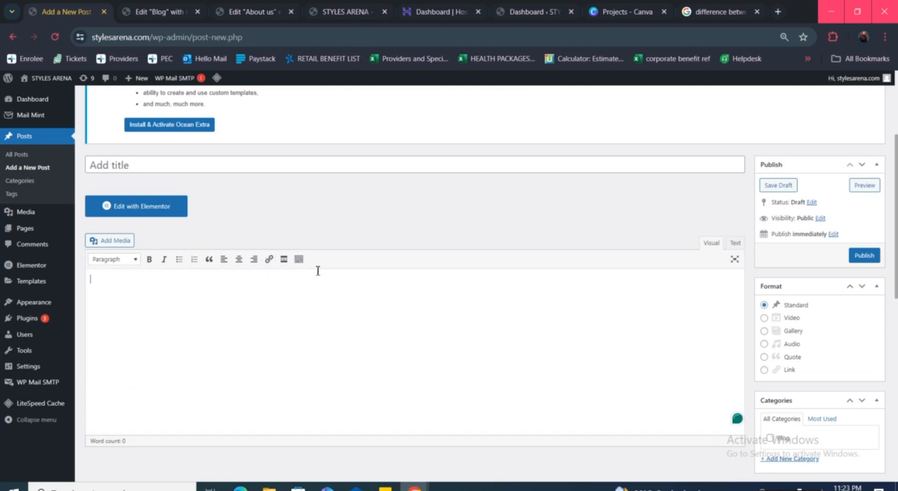
- Title the new post "Top 10 Importance of Digital Marketing" and place the cursor in its content area
left_click(216, 168)
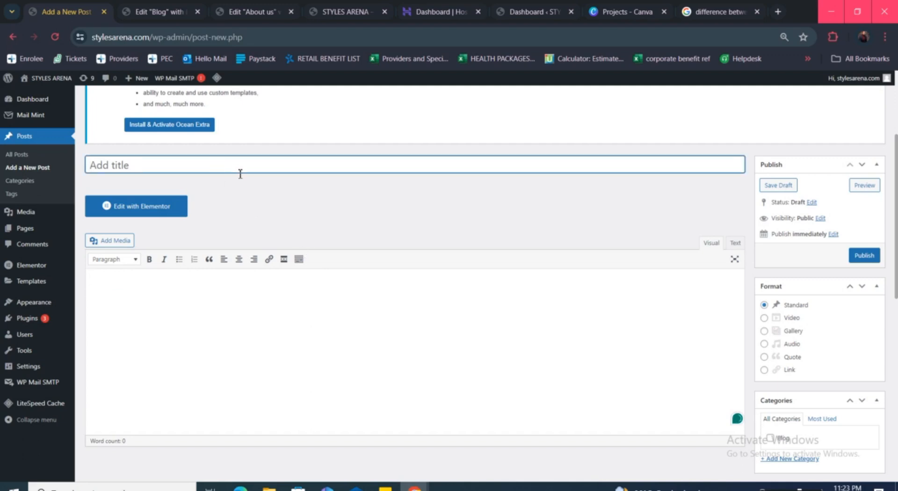
type("Top 10 Digital")
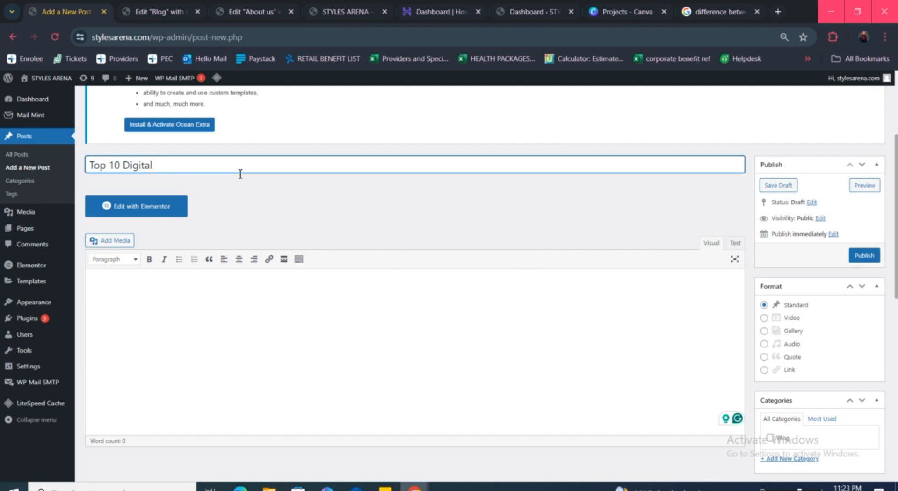
key("BackSpace")
key("BackSpace")
key("BackSpace")
type("gi")
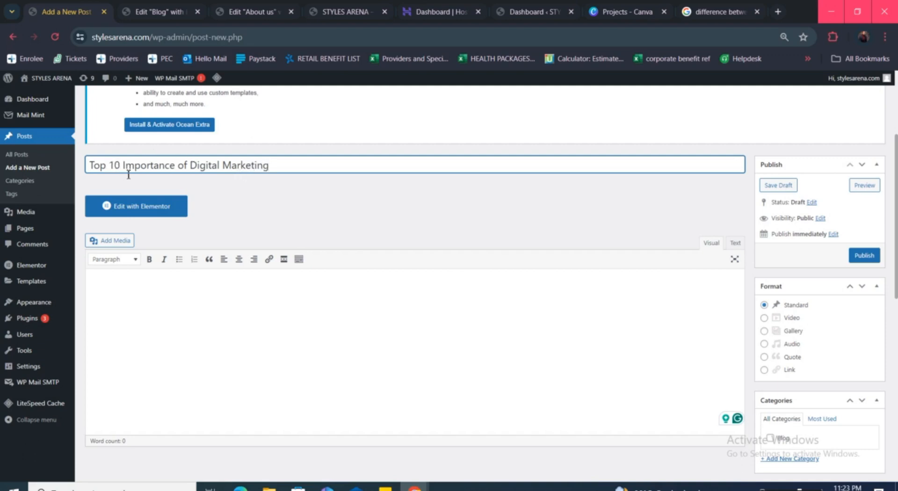
key("BackSpace")
key("BackSpace")
key("BackSpace")
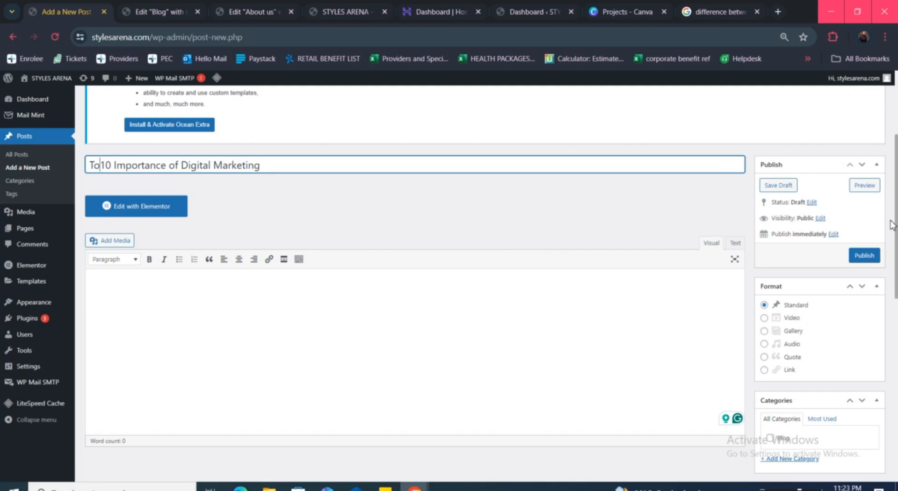
type("p")
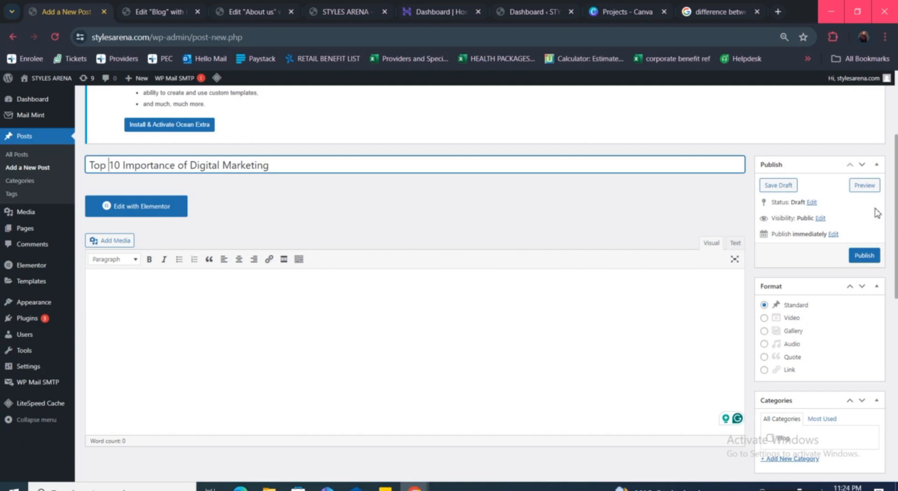
left_click(131, 299)
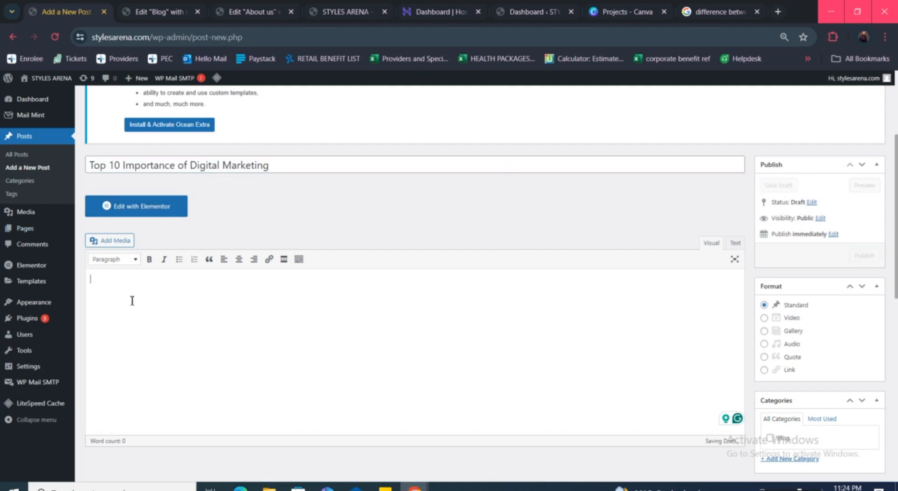
- Switch to the Sticky Notes window holding the digital marketing article and look through its text back to the beginning
mouse_move(384, 487)
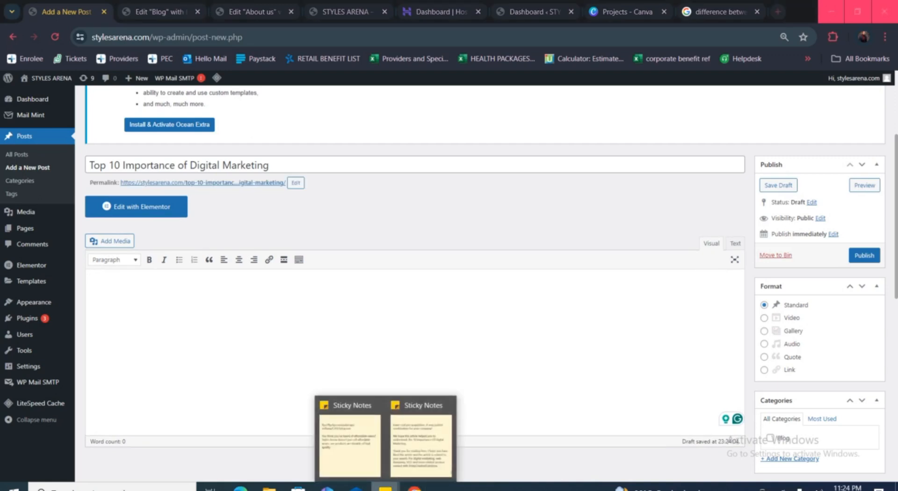
left_click(419, 448)
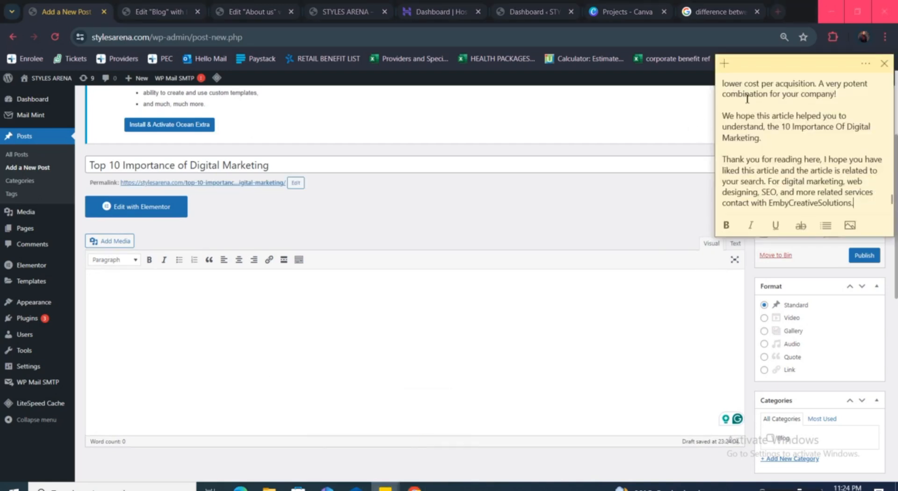
scroll(757, 112, "up", 10)
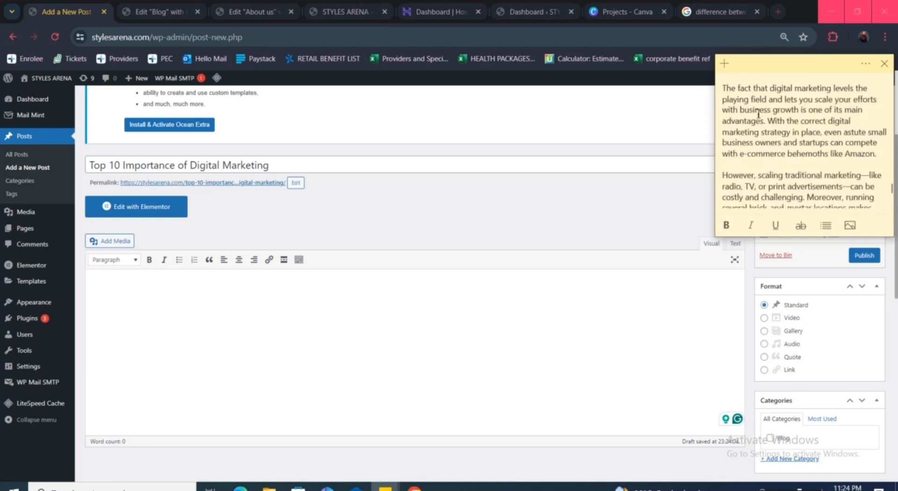
scroll(756, 117, "up", 3)
scroll(756, 117, "down", 10)
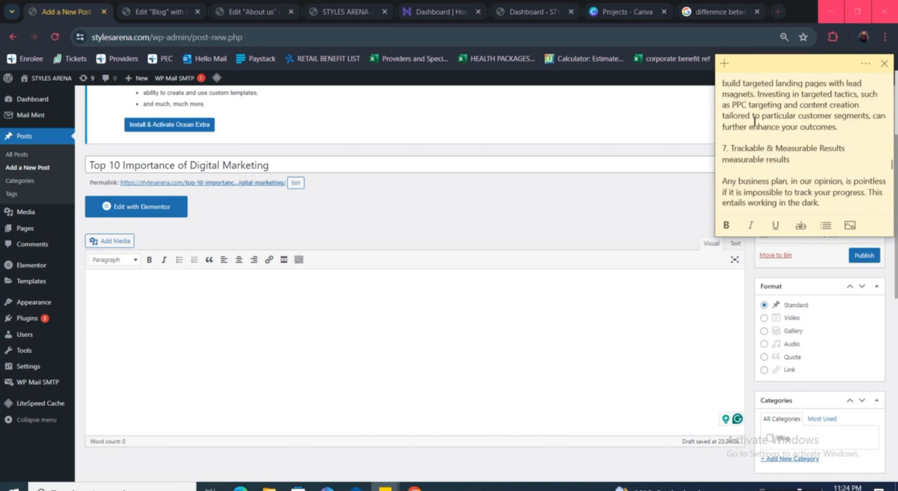
scroll(755, 120, "up", 2)
scroll(754, 120, "up", 10)
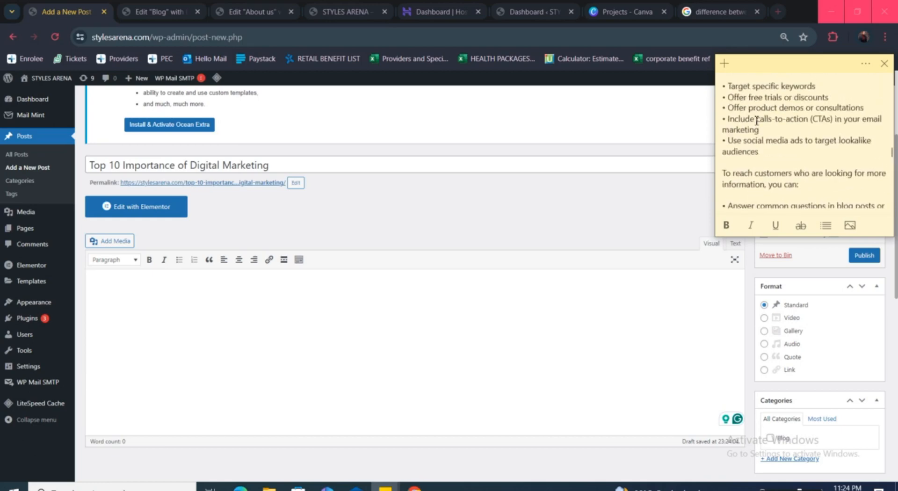
scroll(756, 121, "up", 15)
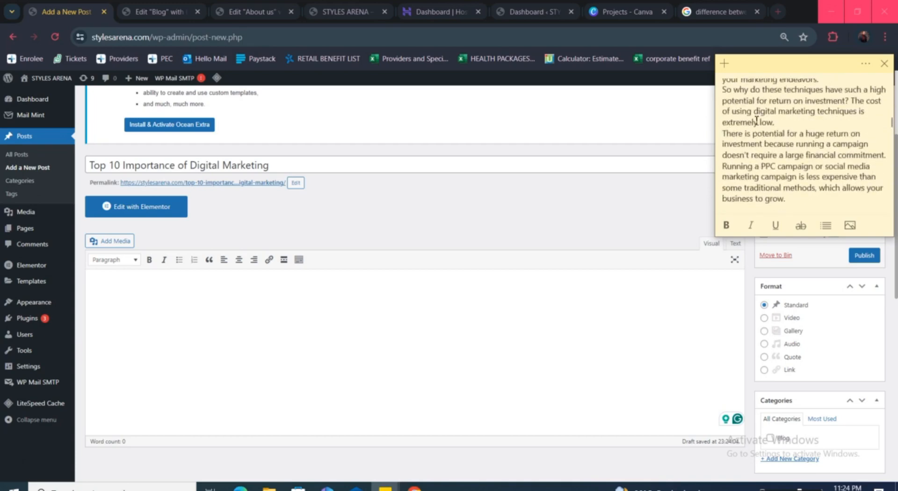
scroll(756, 121, "up", 15)
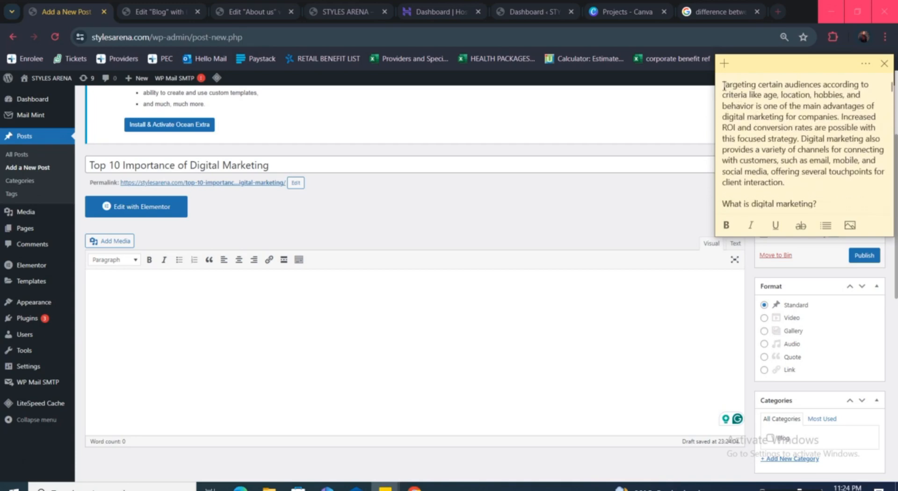
- Copy the note's entire article text and paste it into the content area of the WordPress post
left_click_drag(724, 86, 718, 143)
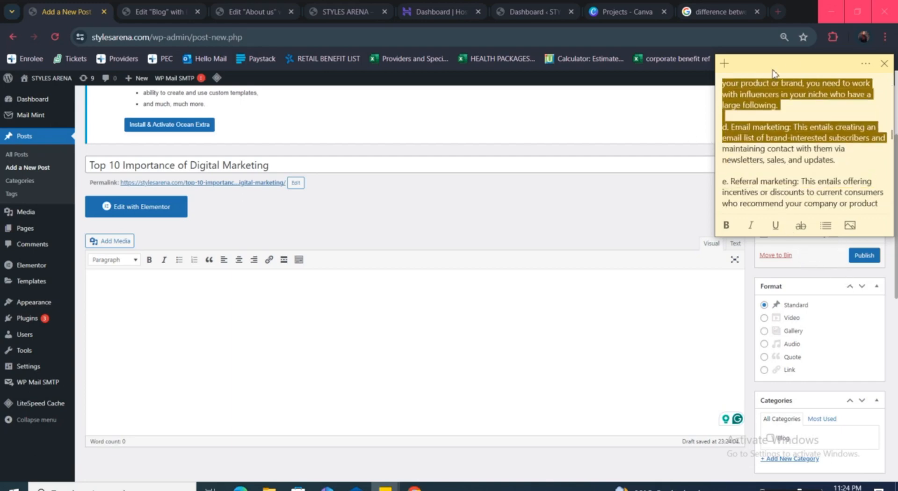
left_click(786, 172)
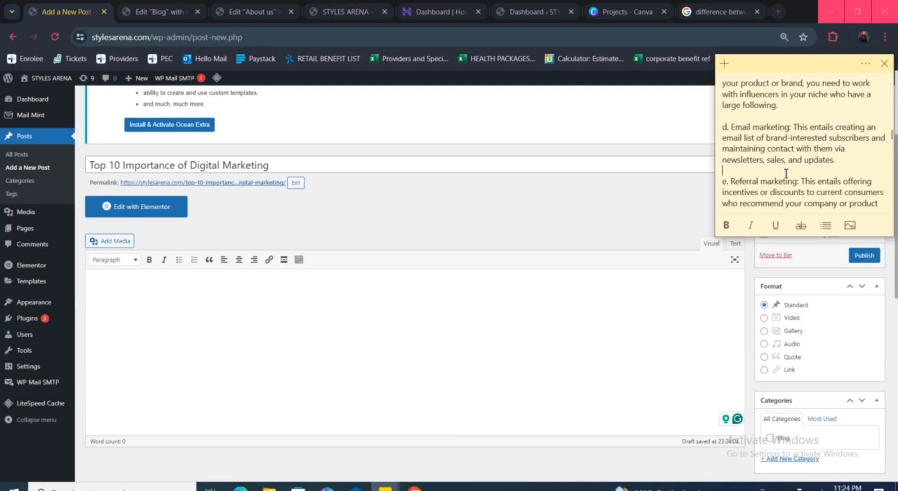
key("ctrl+a")
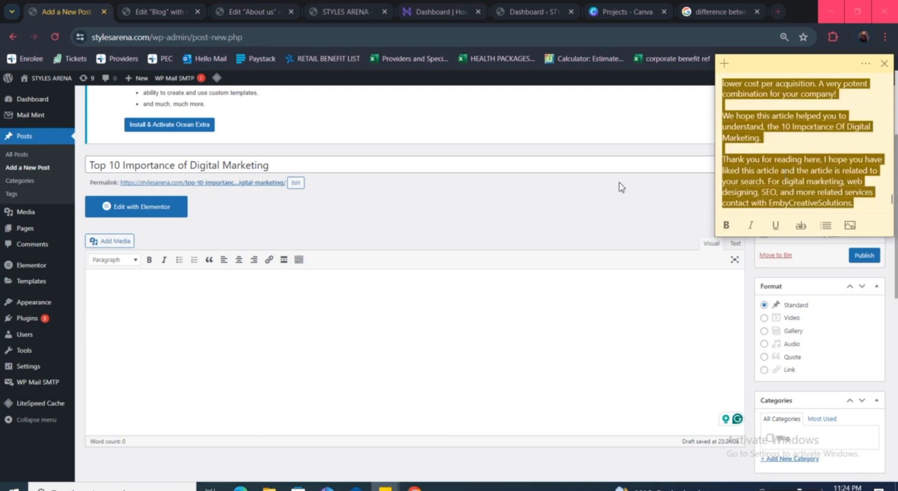
left_click(335, 299)
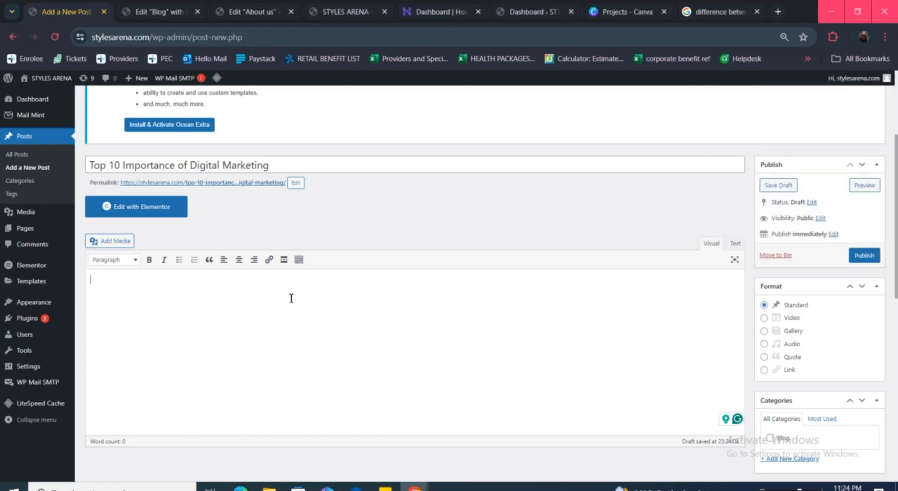
key("ctrl+v")
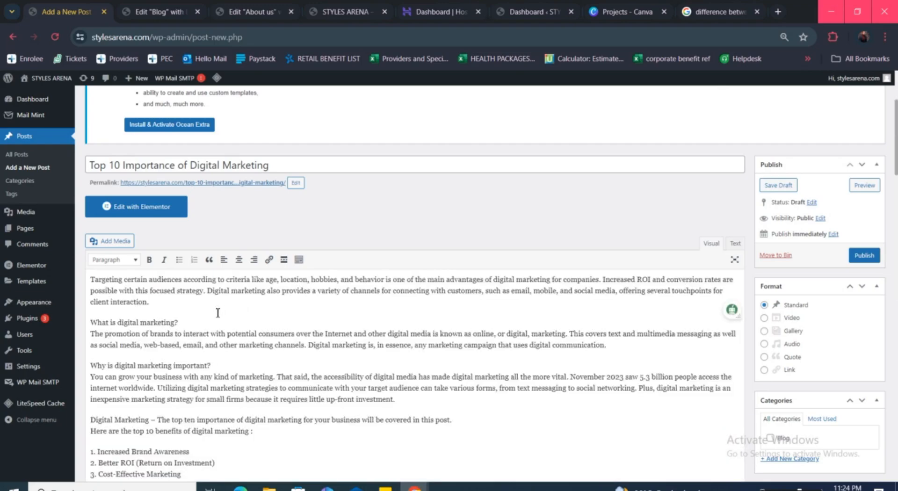
- Review the pasted article from its introduction to the closing paragraph and return to its opening sections
scroll(239, 283, "down", 15)
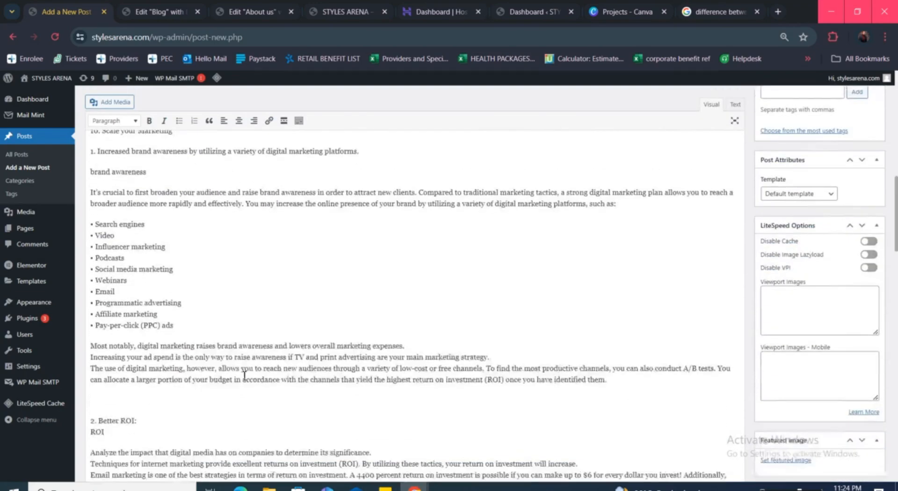
scroll(244, 376, "down", 15)
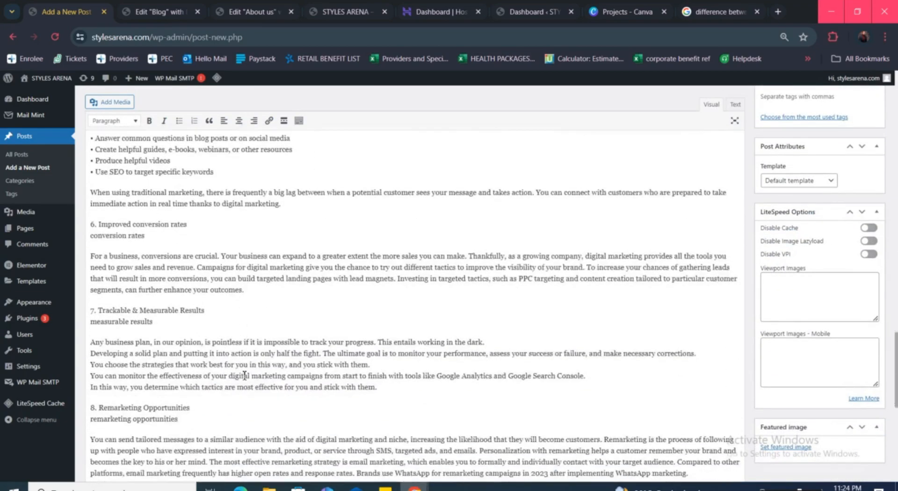
scroll(244, 376, "down", 10)
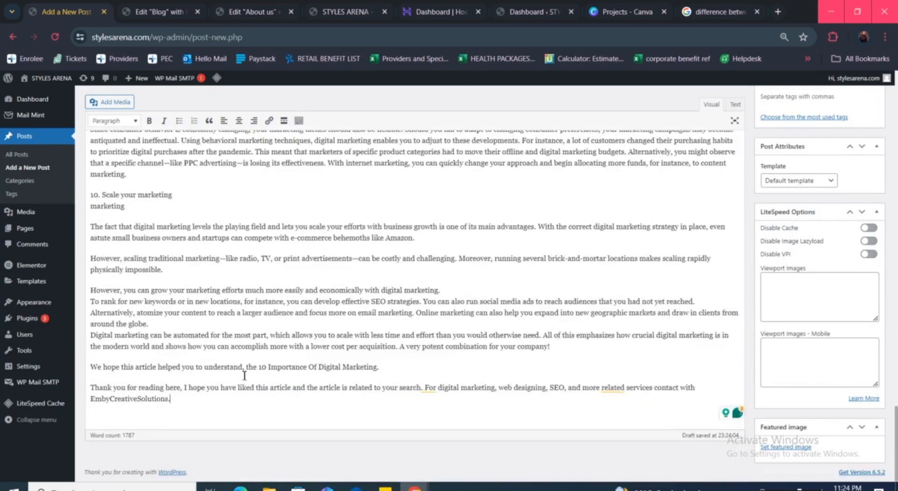
scroll(244, 376, "up", 20)
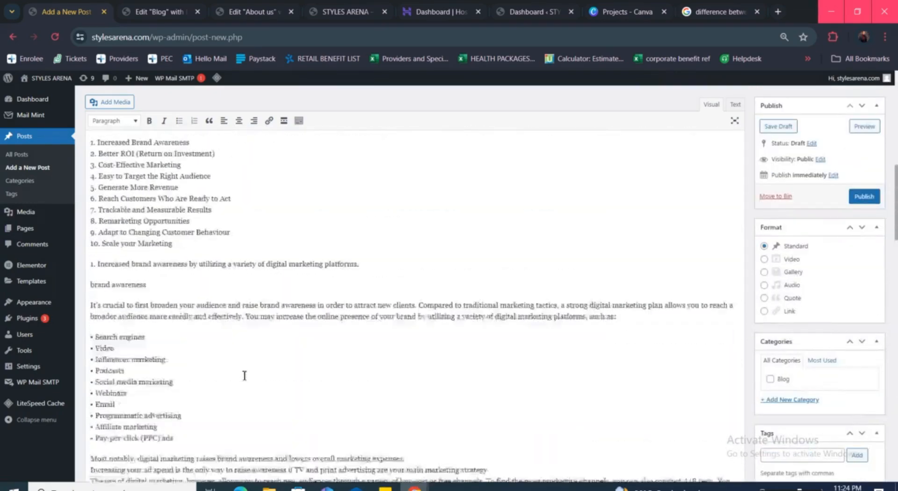
scroll(244, 376, "up", 3)
scroll(244, 376, "down", 3)
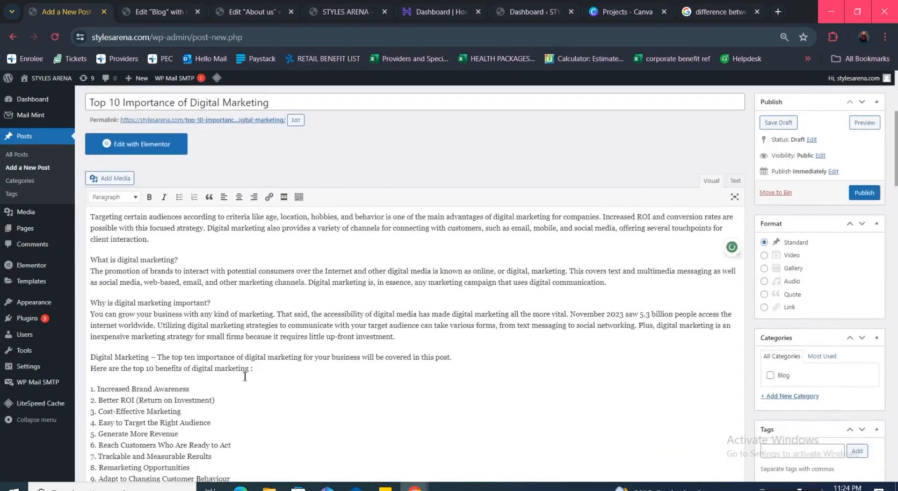
- Try to format the "What is digital marketing?" line as Heading 2 and undo the style change
triple_click(156, 257)
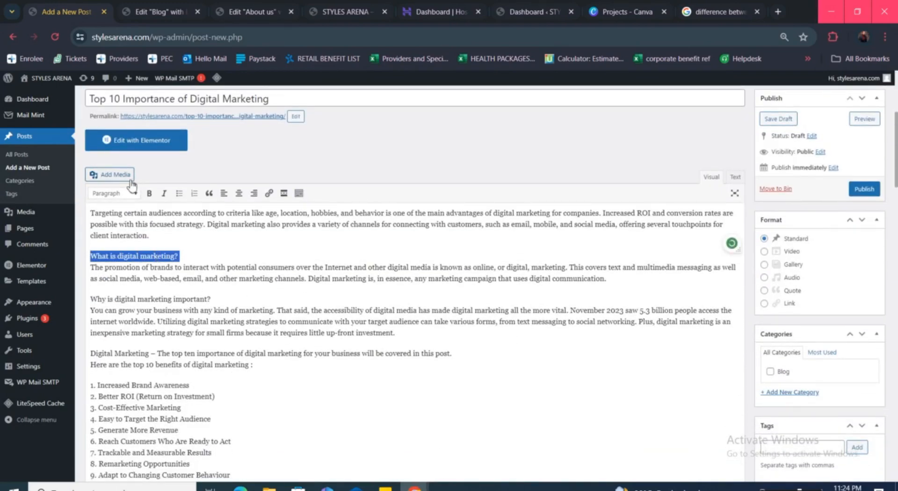
left_click(134, 195)
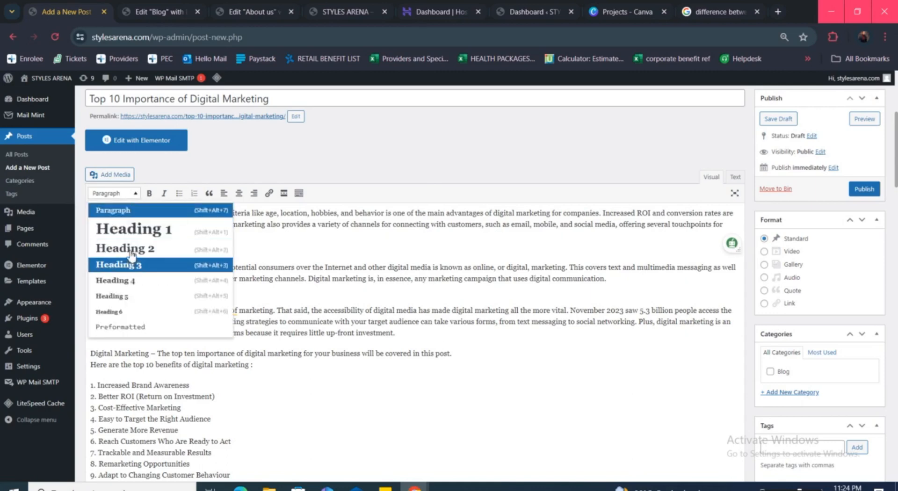
left_click(131, 248)
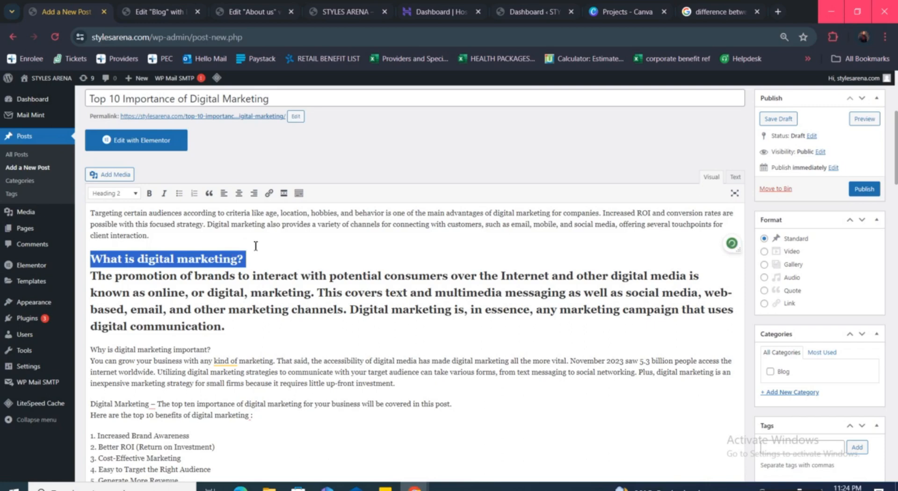
key("ctrl+z")
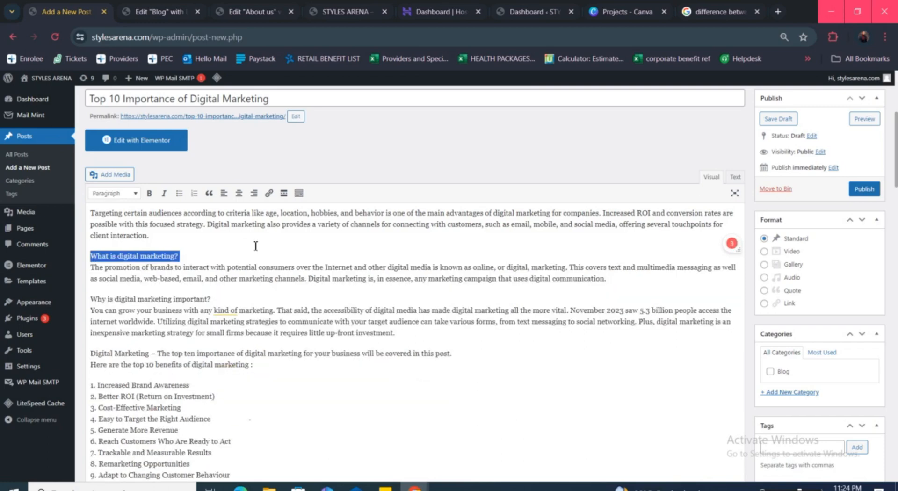
- Separate "What is digital marketing?" from the text below it with a paragraph break and format the line as Heading 2
left_click(243, 256)
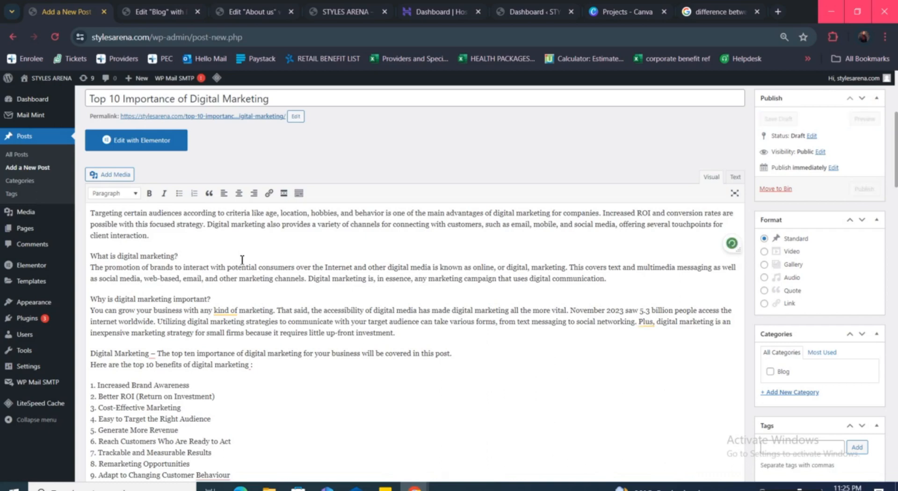
key("Return")
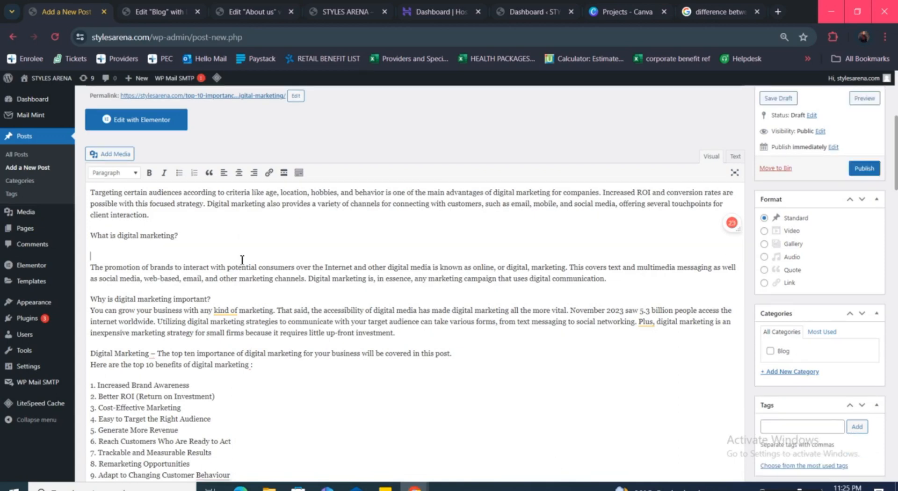
triple_click(157, 235)
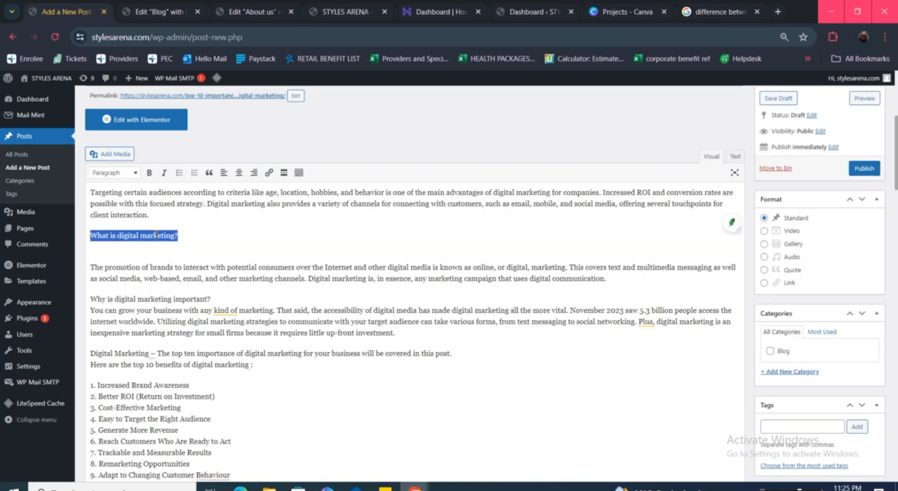
left_click(130, 173)
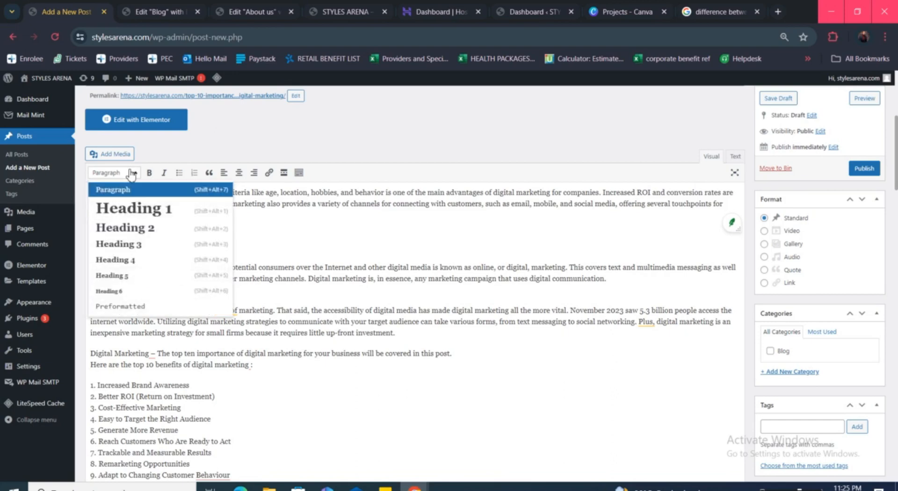
left_click(125, 228)
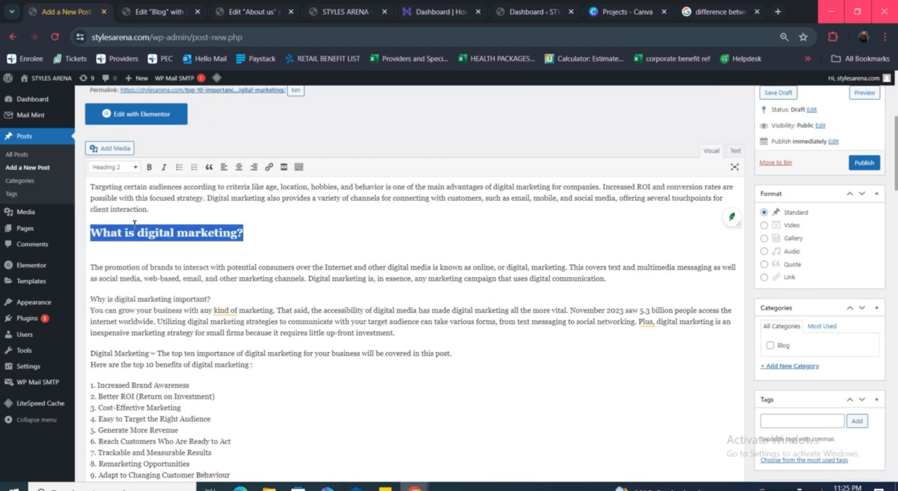
left_click(274, 242)
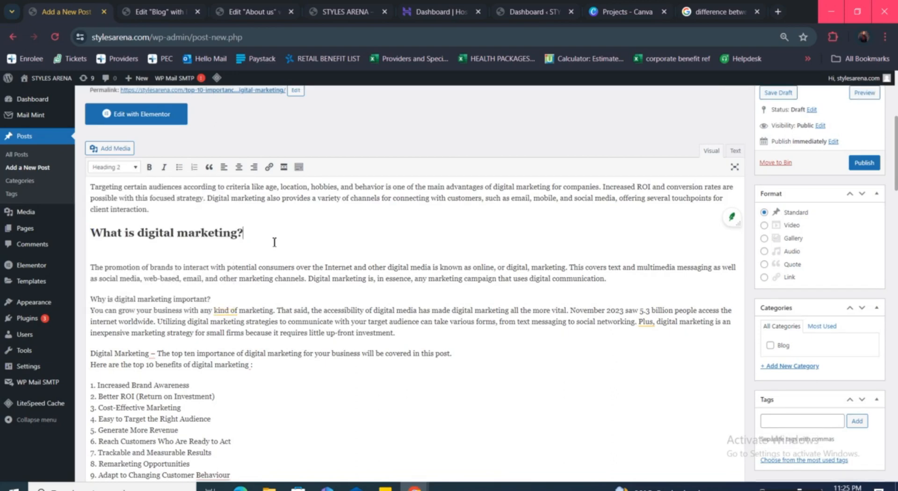
- Format the line "1. Increased brand awareness by utilizing a variety of digital marketing platforms." as Heading 2
scroll(199, 244, "down", 2)
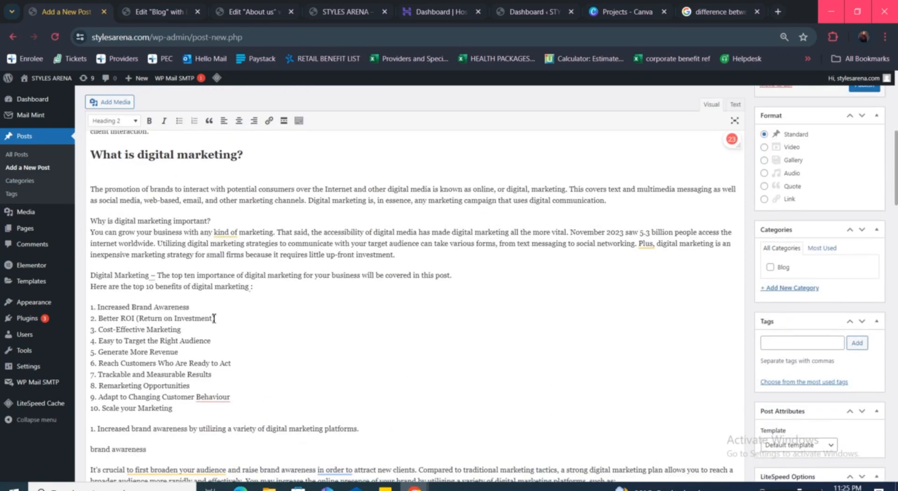
scroll(235, 318, "down", 1)
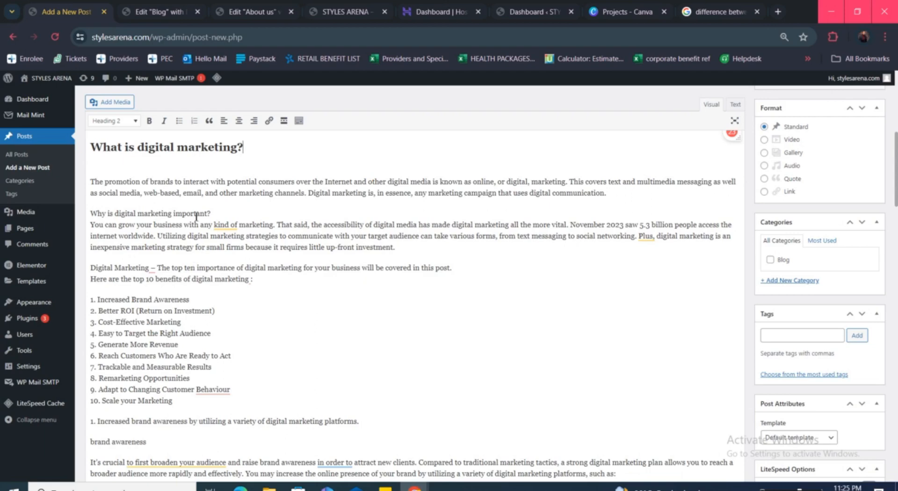
scroll(205, 247, "up", 4)
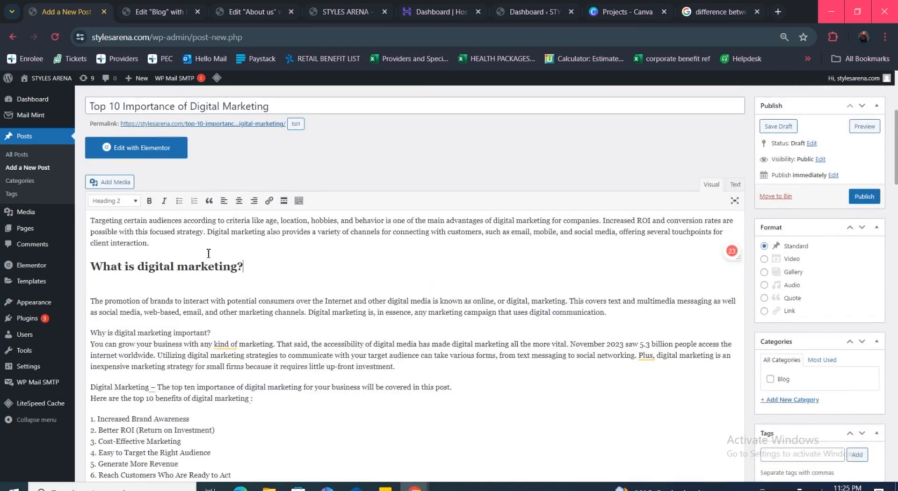
scroll(208, 254, "down", 6)
scroll(210, 256, "down", 1)
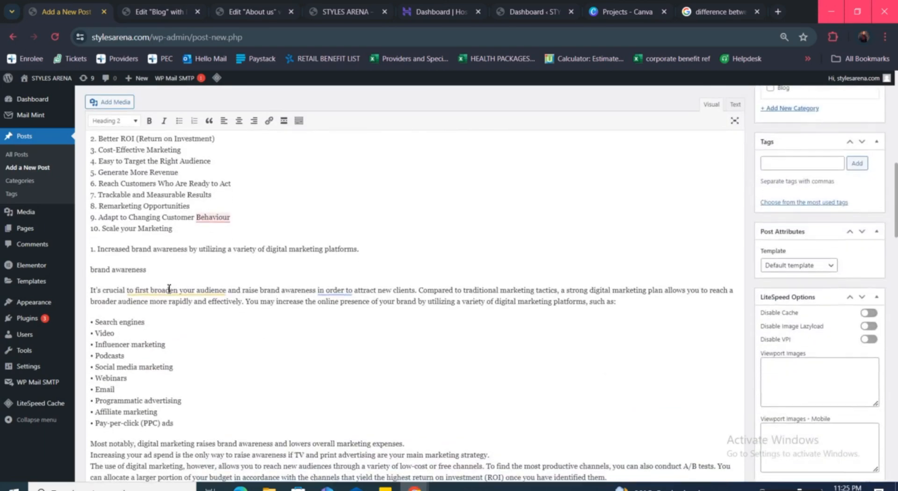
left_click(107, 251)
triple_click(107, 251)
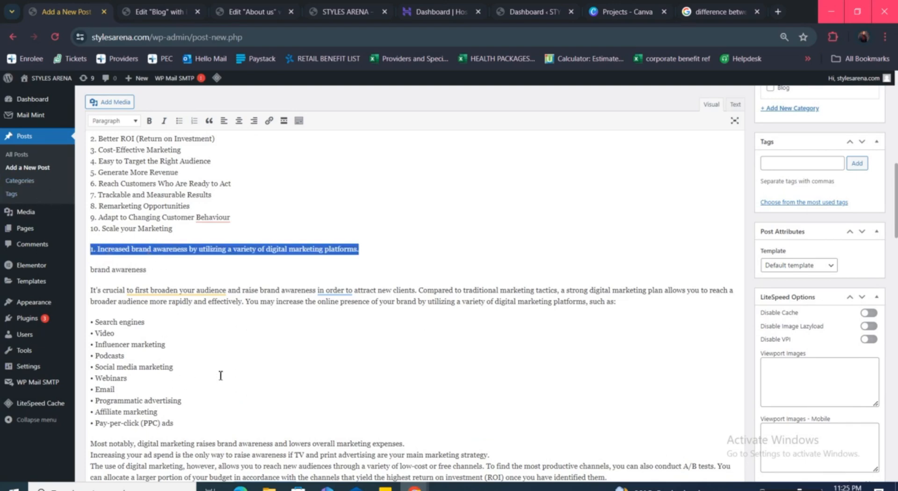
scroll(220, 375, "down", 3)
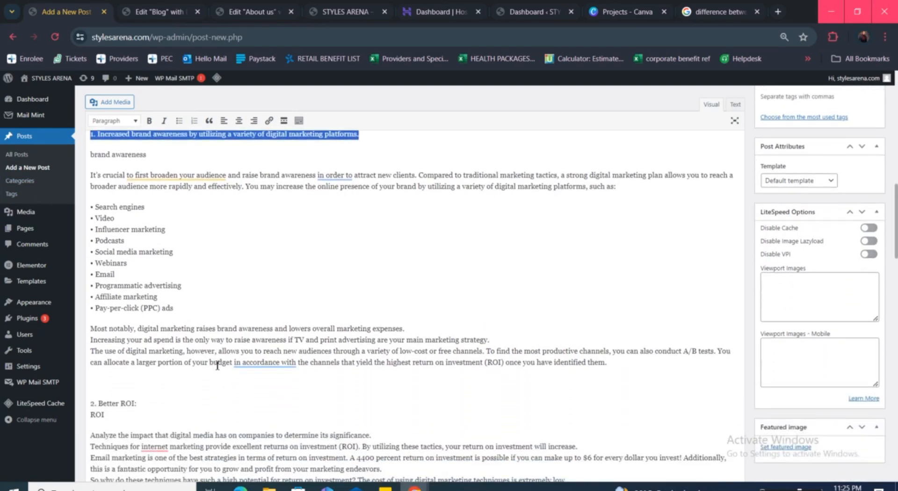
scroll(182, 322, "up", 3)
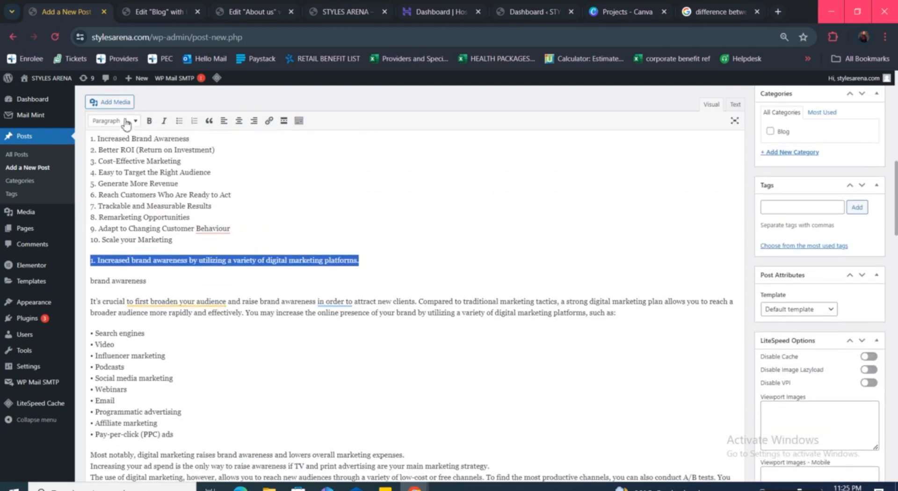
left_click(124, 123)
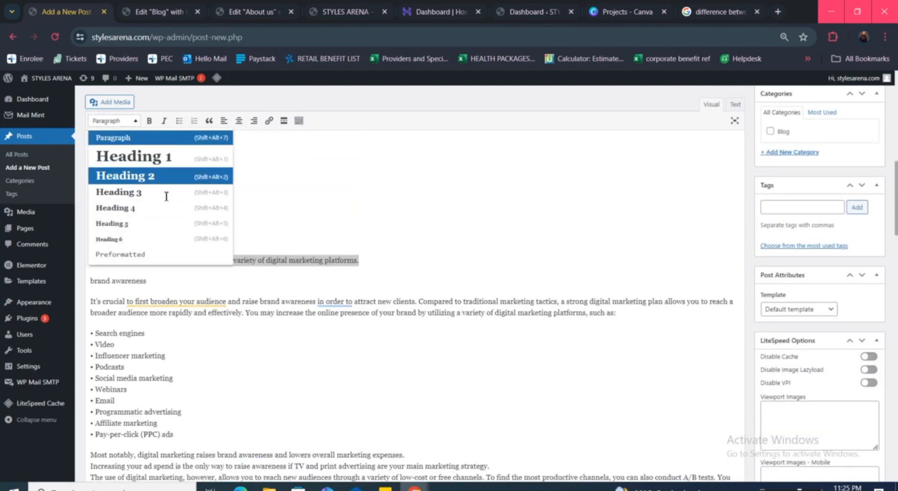
left_click(135, 179)
- Format the "2. Better ROI:" line as Heading 2
scroll(264, 303, "down", 6)
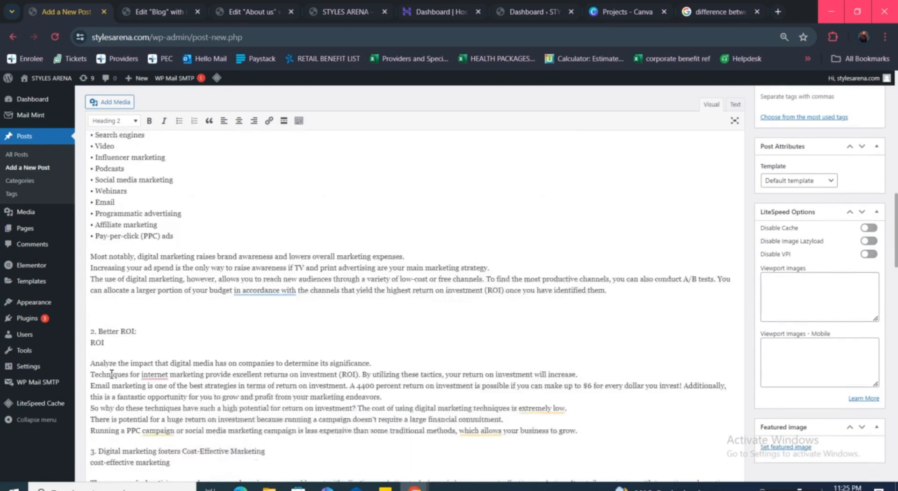
triple_click(108, 301)
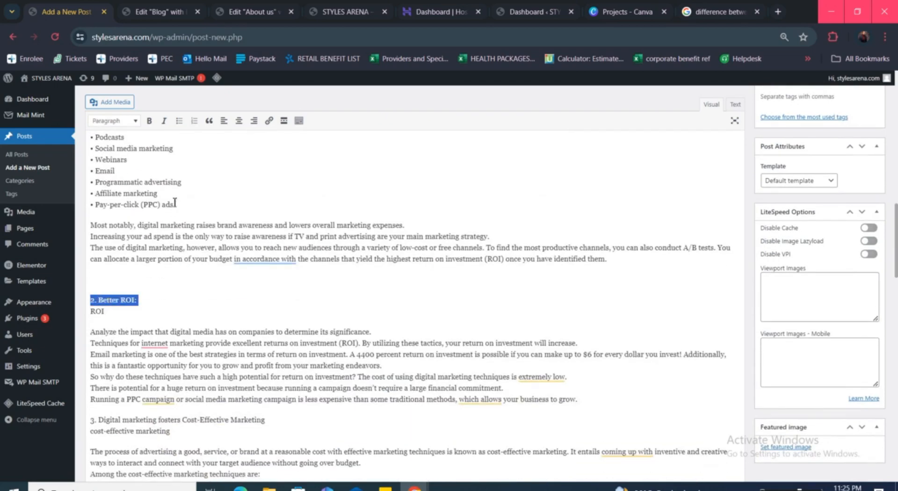
left_click(99, 121)
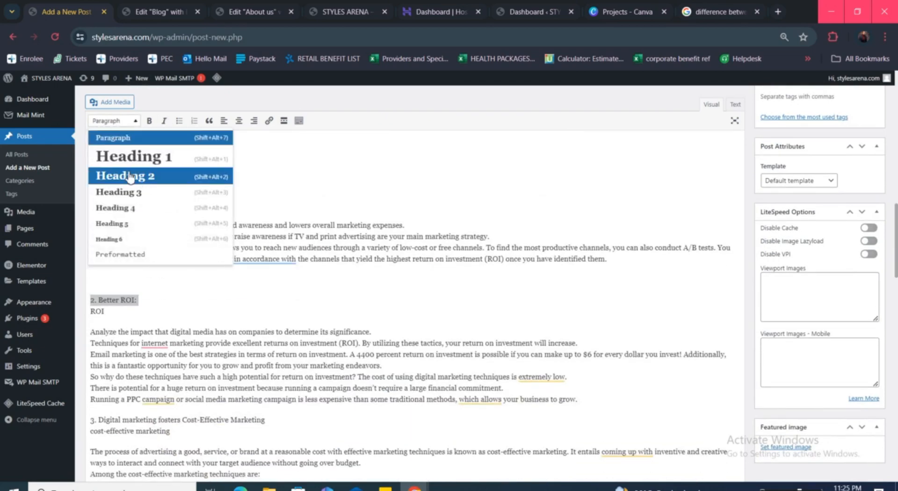
left_click(130, 177)
scroll(229, 309, "down", 1)
left_click(135, 216)
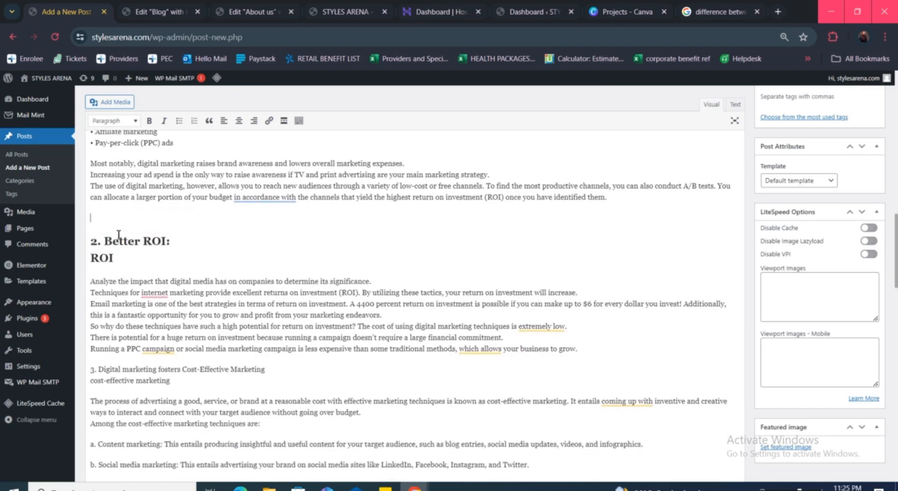
- Format the line "3. Digital marketing fosters Cost-Effective Marketing" as Heading 2
triple_click(157, 369)
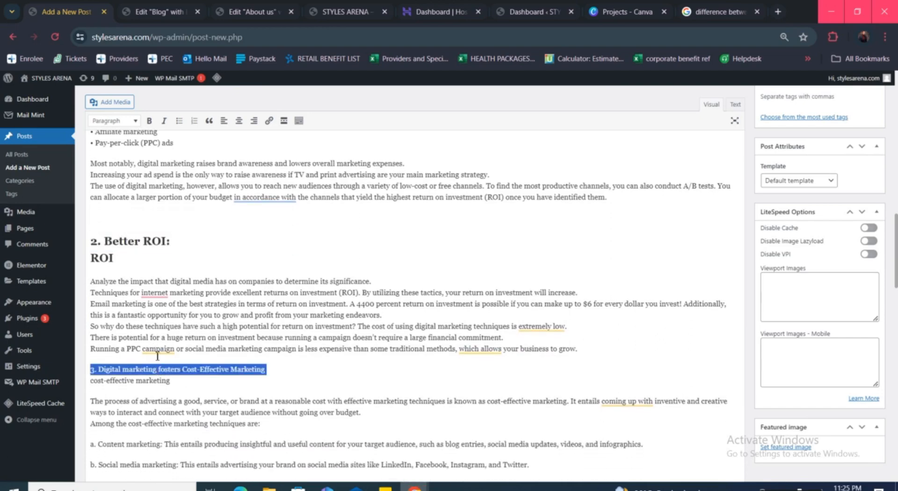
left_click(127, 121)
left_click(131, 177)
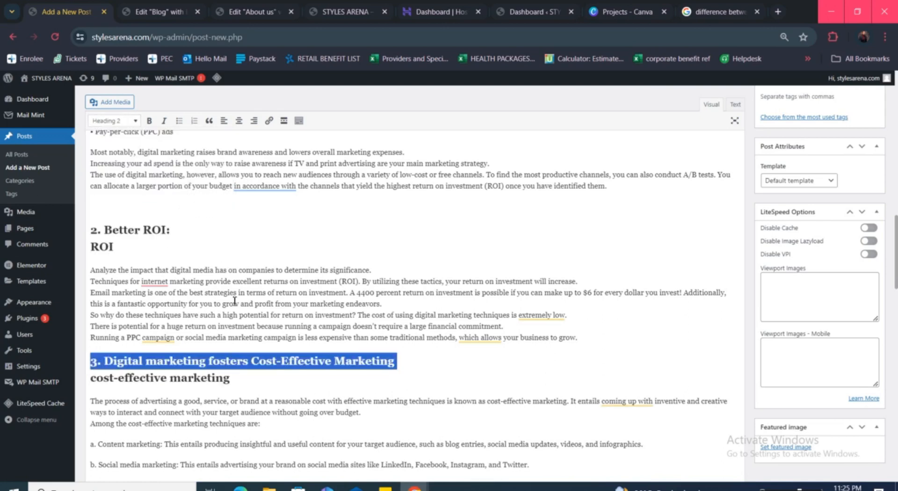
- Delete the redundant "cost-effective marketing" line beneath the section 3 heading
left_click(227, 368)
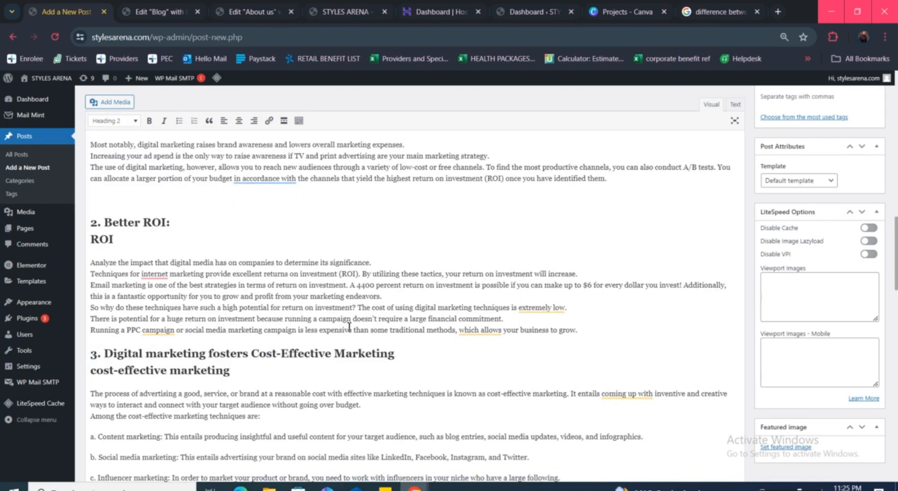
key("BackSpace")
key("BackSpace")
key("BackSpace")
key("BackSpace")
key("BackSpace")
key("BackSpace")
key("BackSpace")
key("BackSpace")
key("BackSpace")
key("BackSpace")
key("BackSpace")
key("BackSpace")
key("BackSpace")
key("BackSpace")
key("BackSpace")
key("BackSpace")
key("BackSpace")
key("BackSpace")
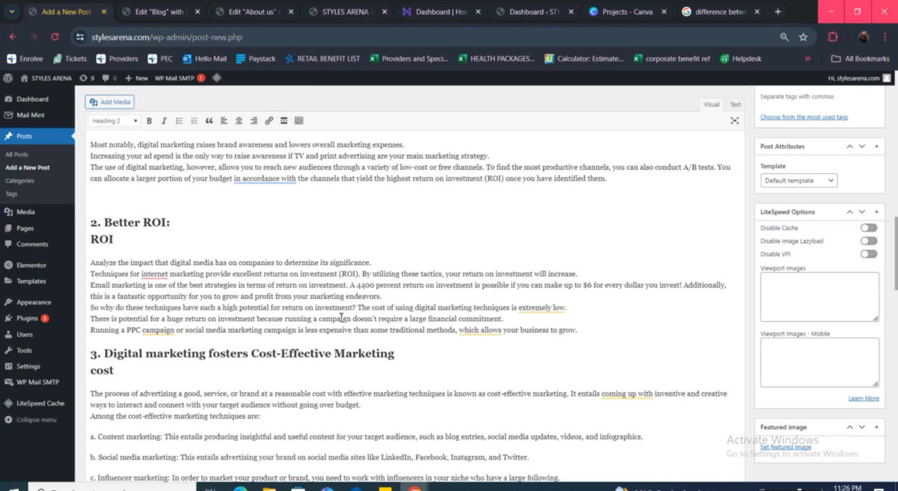
key("BackSpace")
key("BackSpace")
key("BackSpace")
key("BackSpace")
key("BackSpace")
- Delete the extra "ROI" line under the section 2 heading and the colon ending that heading
left_click(144, 239)
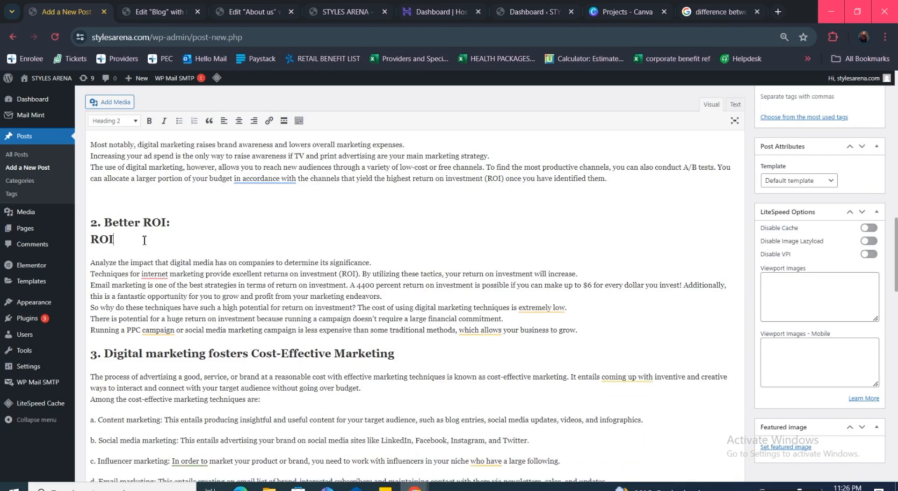
key("BackSpace")
key("BackSpace")
key("BackSpace")
key("BackSpace")
key("BackSpace")
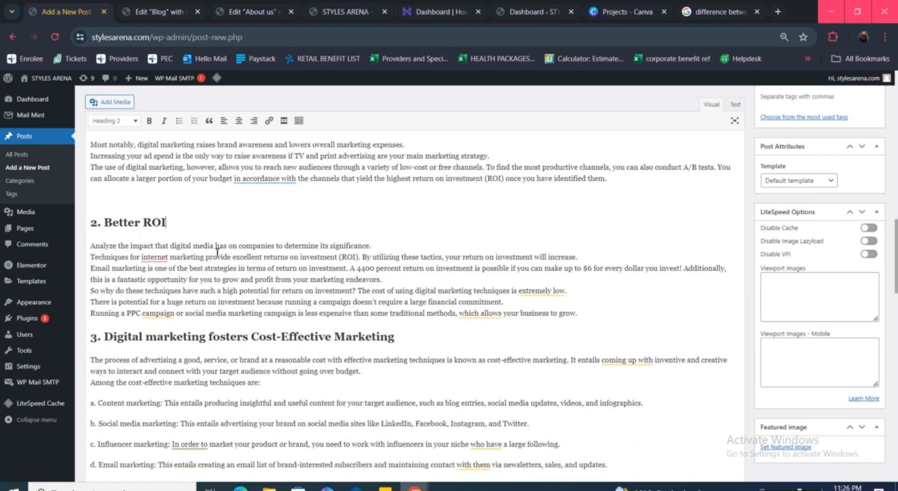
- Clear the redundant "target audience" text beneath the section 4 title
scroll(217, 251, "down", 5)
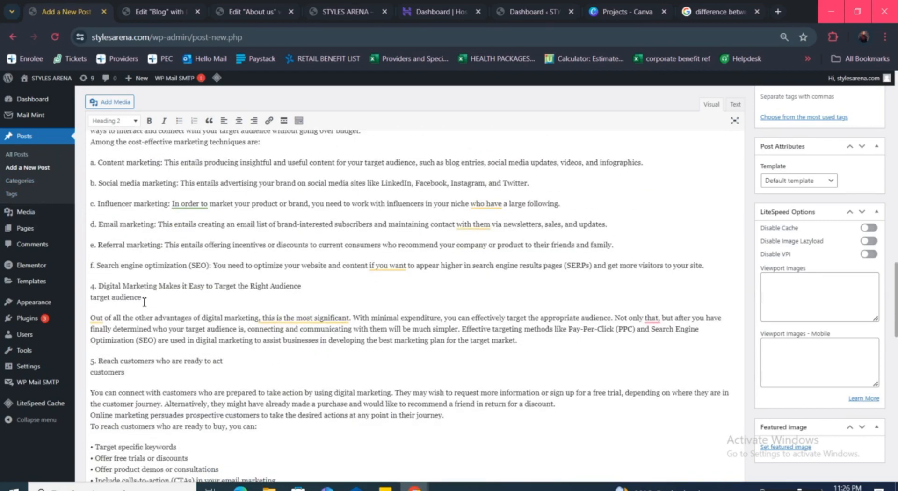
left_click(152, 295)
key("BackSpace")
key("BackSpace")
key("BackSpace")
key("BackSpace")
- Format the line "4. Digital Marketing Makes it Easy to Target the Right Audience" as Heading 2
double_click(152, 286)
triple_click(152, 286)
left_click(150, 285, "shift")
double_click(151, 286)
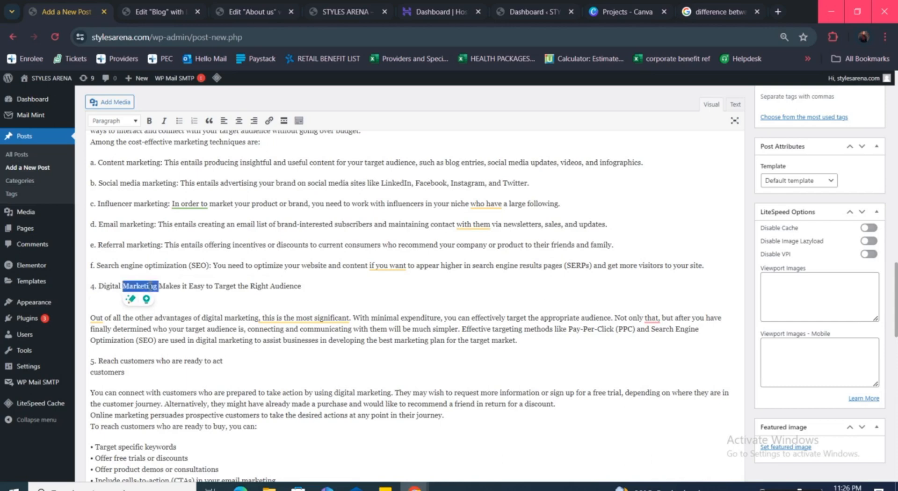
triple_click(150, 286)
left_click(124, 122)
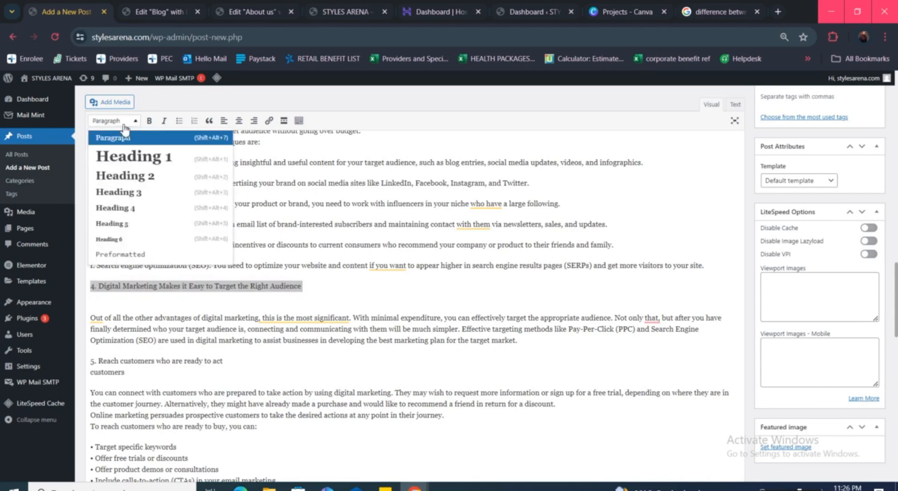
left_click(124, 124)
left_click(124, 124)
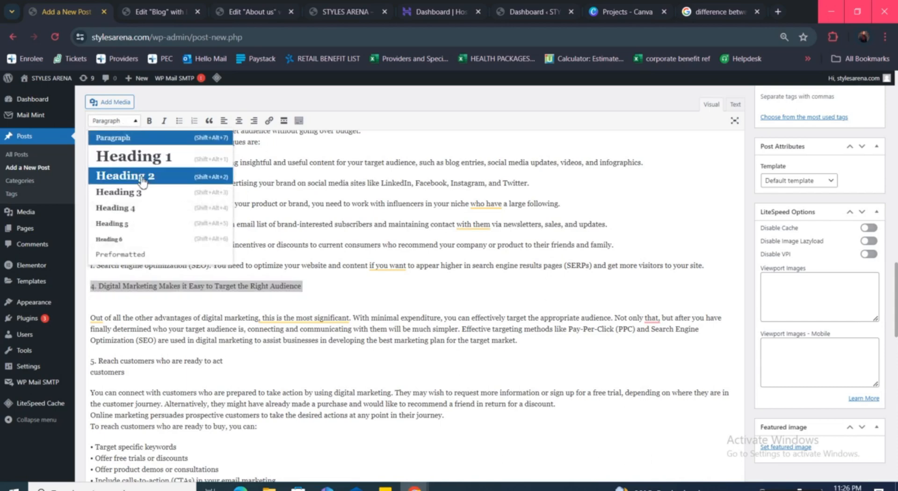
left_click(142, 178)
- Clear the redundant "customers" text and format the line "5. Reach customers who are ready to act" above it as Heading 2
scroll(277, 329, "down", 3)
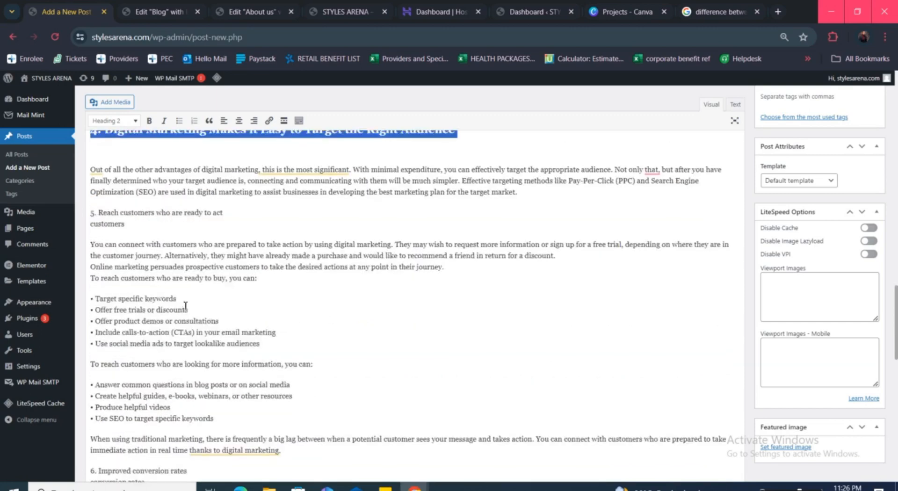
left_click(120, 211)
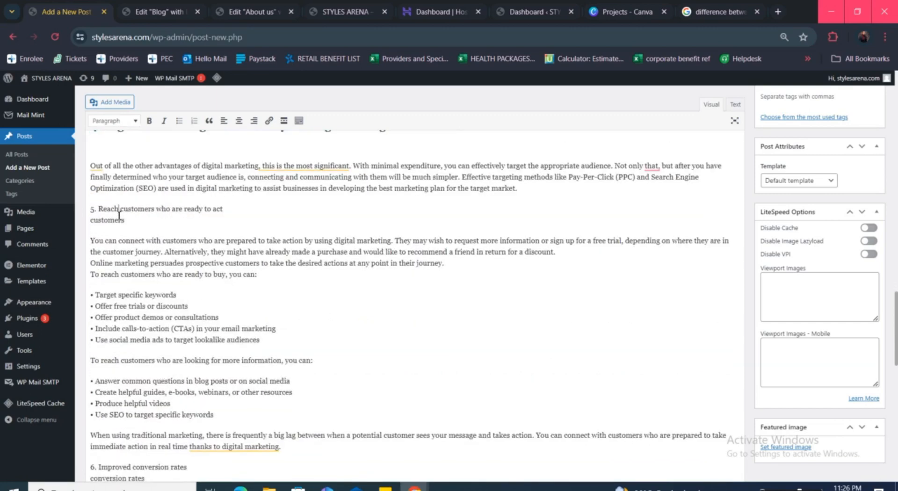
double_click(143, 221)
key("BackSpace")
triple_click(140, 208)
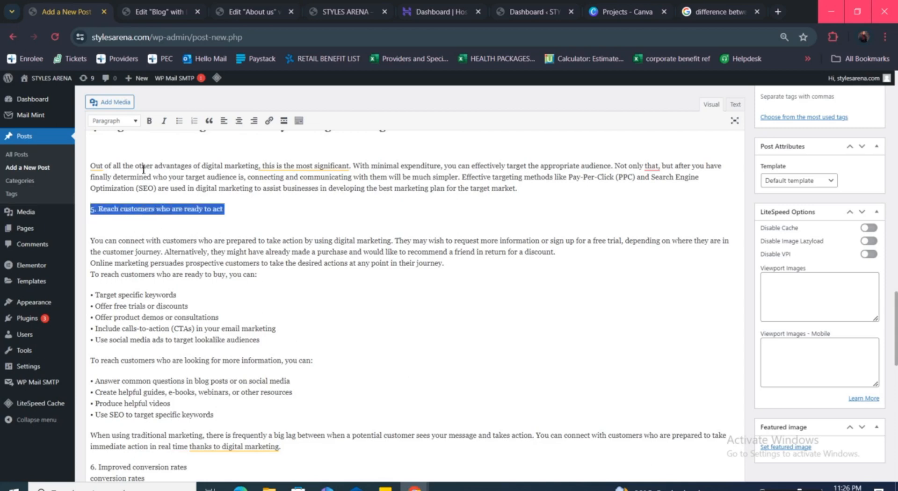
left_click(136, 121)
left_click(135, 175)
- Clear the redundant "conversion rates" text and format the line "6. Improved conversion rates" above it as Heading 2
scroll(167, 253, "down", 2)
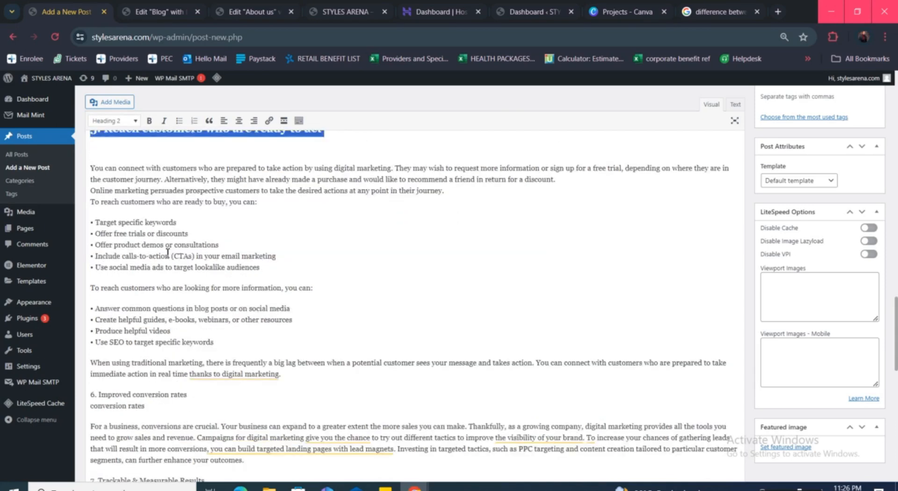
scroll(168, 253, "down", 2)
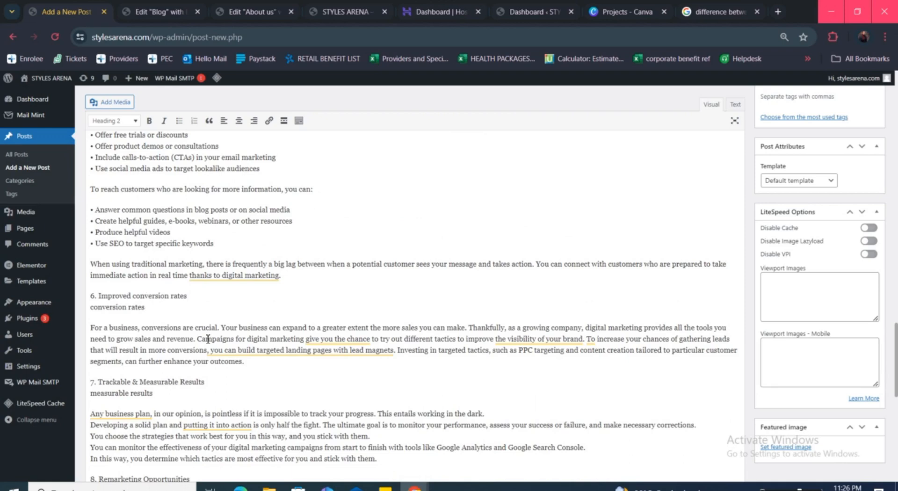
left_click(128, 304)
triple_click(126, 304)
key("BackSpace")
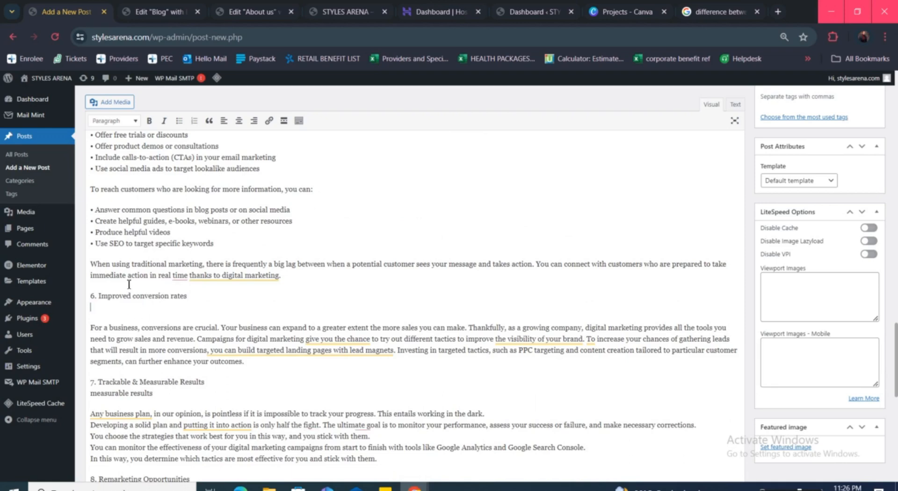
triple_click(140, 296)
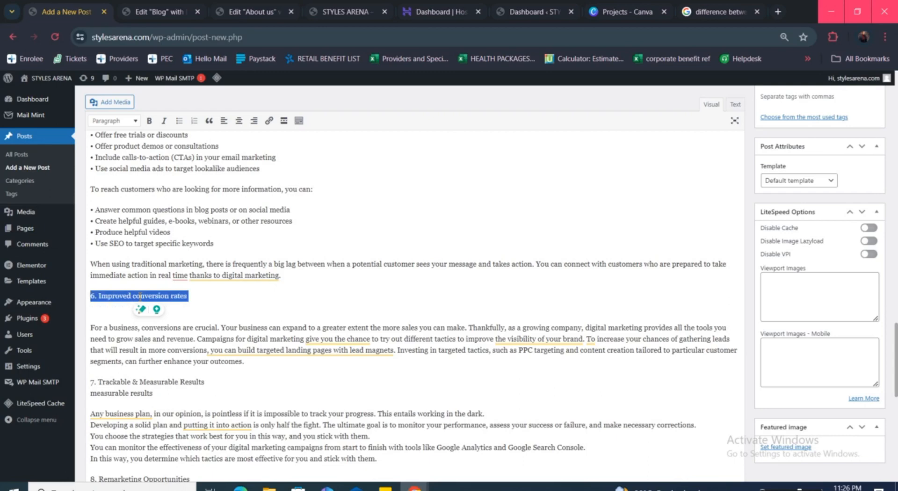
left_click(121, 123)
left_click(132, 174)
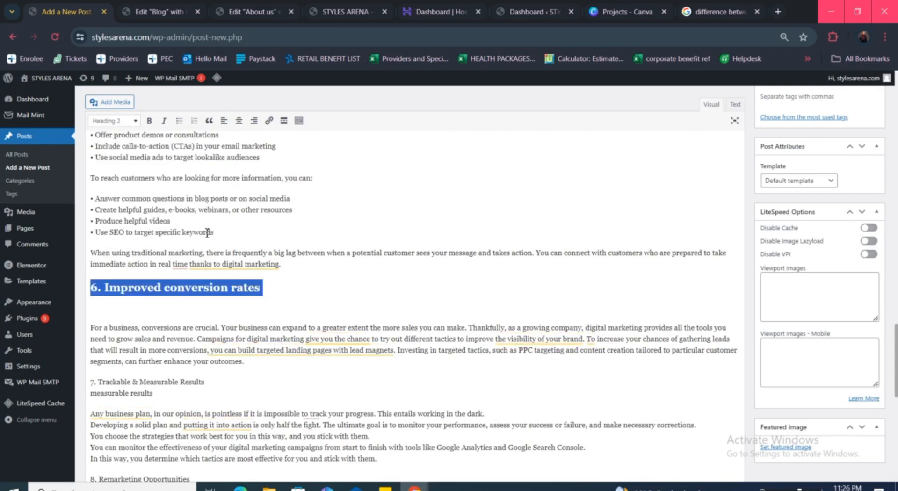
- Clear the redundant "measurable results" text and format the line "7. Trackable & Measurable Results" above it as Heading 2
scroll(224, 262, "down", 2)
scroll(224, 265, "down", 2)
left_click(123, 199)
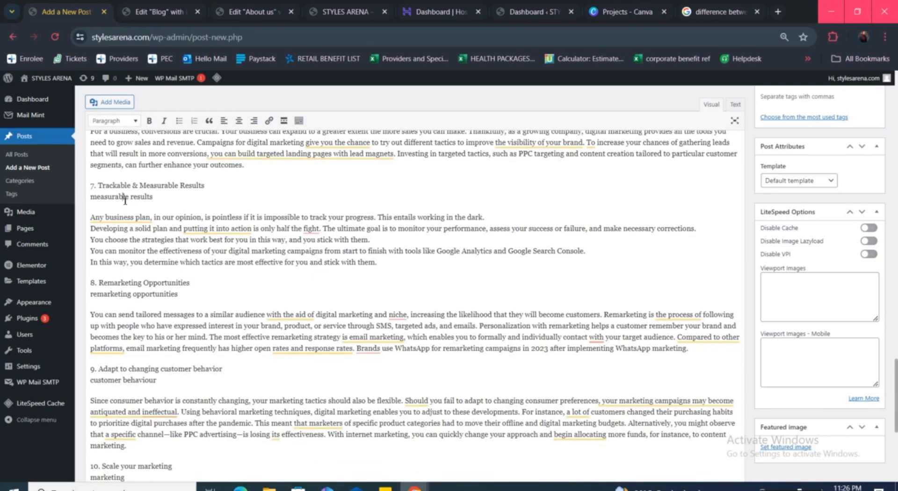
triple_click(121, 197)
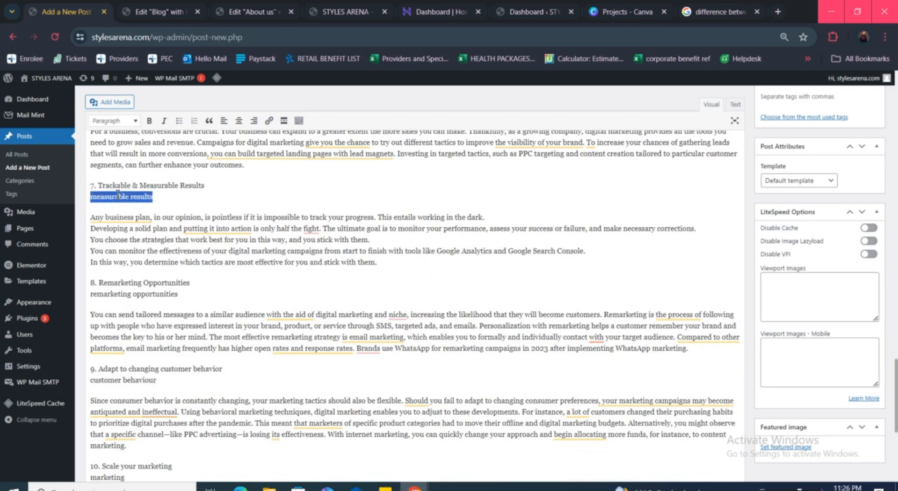
key("BackSpace")
triple_click(123, 186)
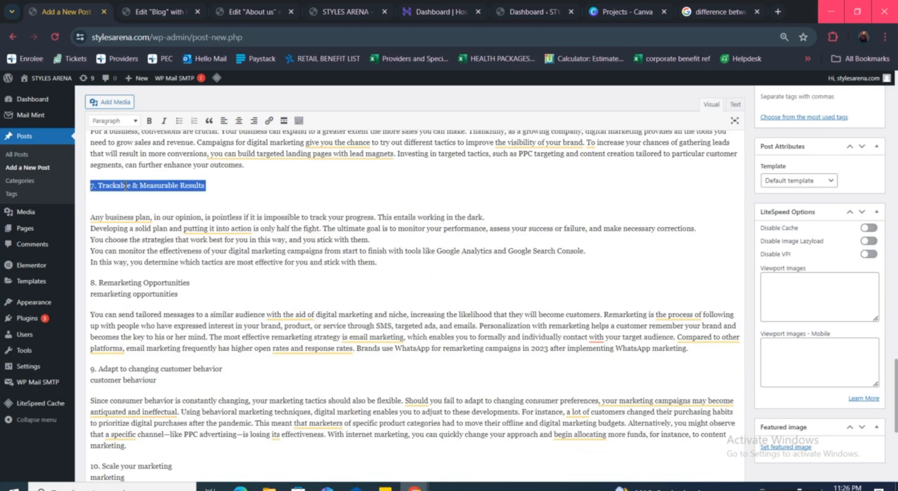
left_click(119, 121)
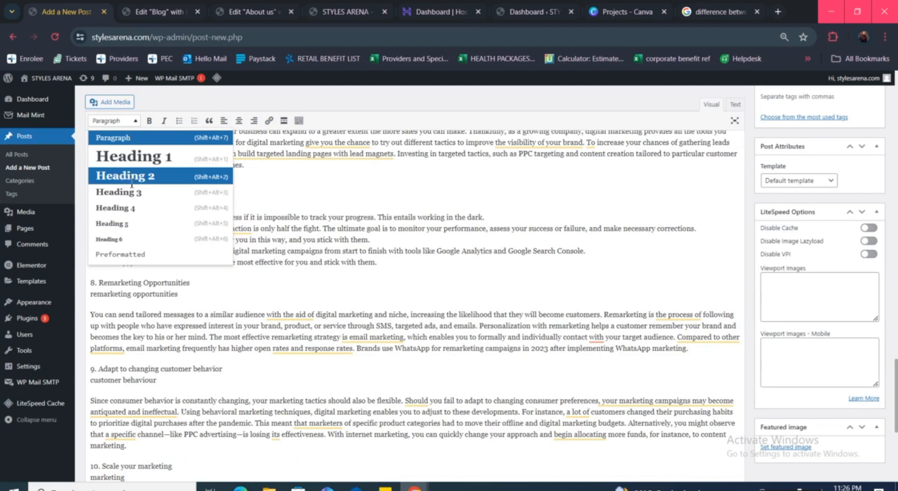
left_click(120, 177)
scroll(127, 236, "down", 1)
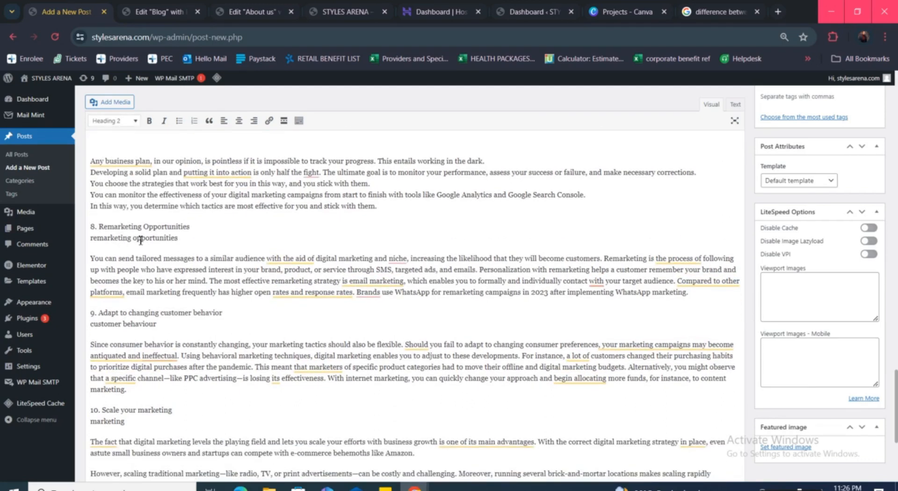
- Clear the redundant "remarketing opportunities" text and format the line "8. Remarketing Opportunities" above it as Heading 2
triple_click(141, 240)
key("BackSpace")
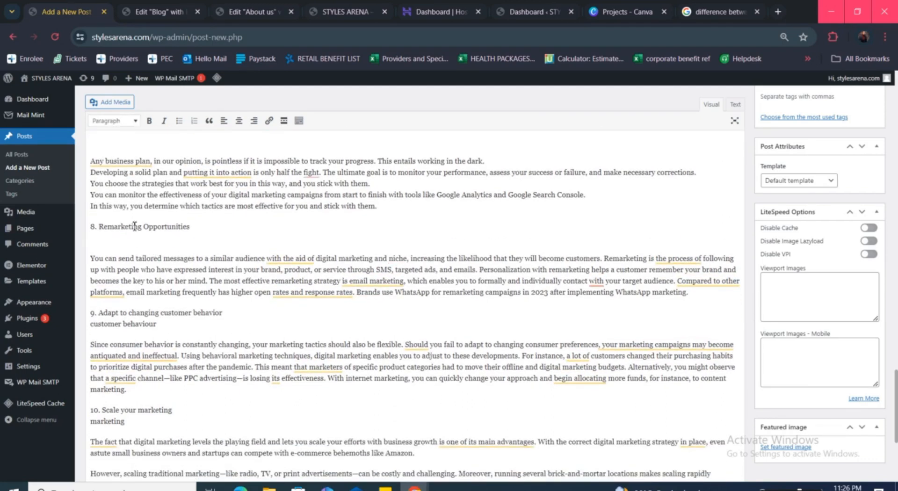
triple_click(135, 226)
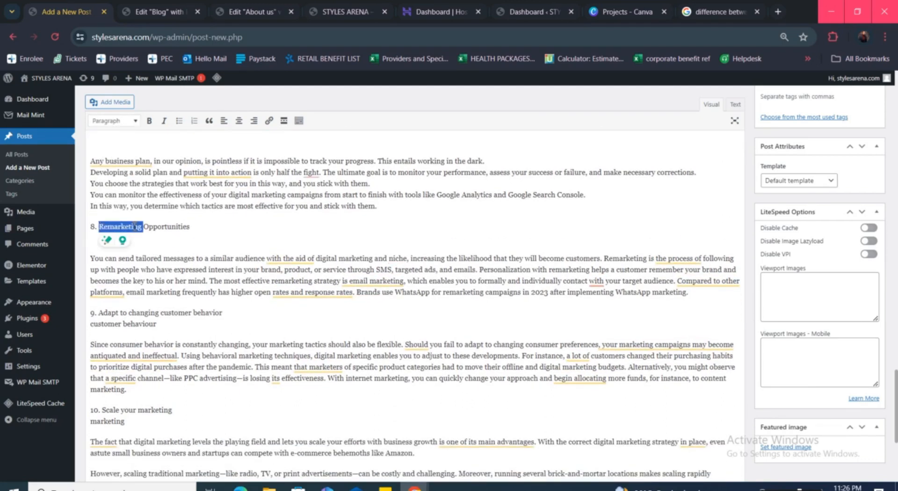
left_click(113, 121)
left_click(121, 176)
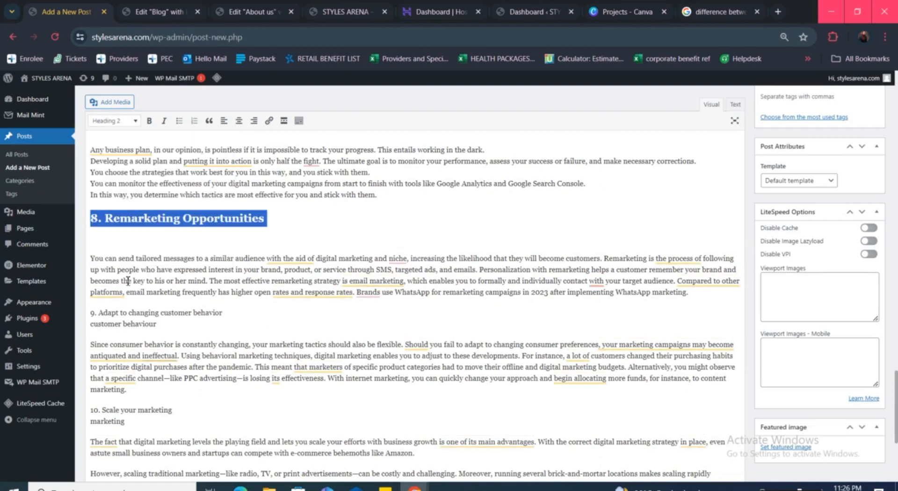
- Clear the redundant "customer behaviour" text and format the line "9. Adapt to changing customer behavior" above it as Heading 2
scroll(128, 281, "down", 3)
triple_click(124, 224)
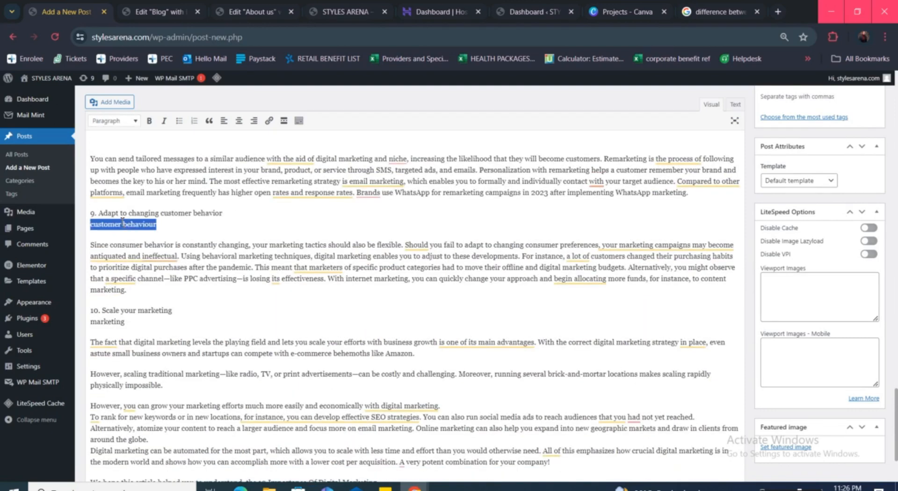
key("BackSpace")
triple_click(123, 214)
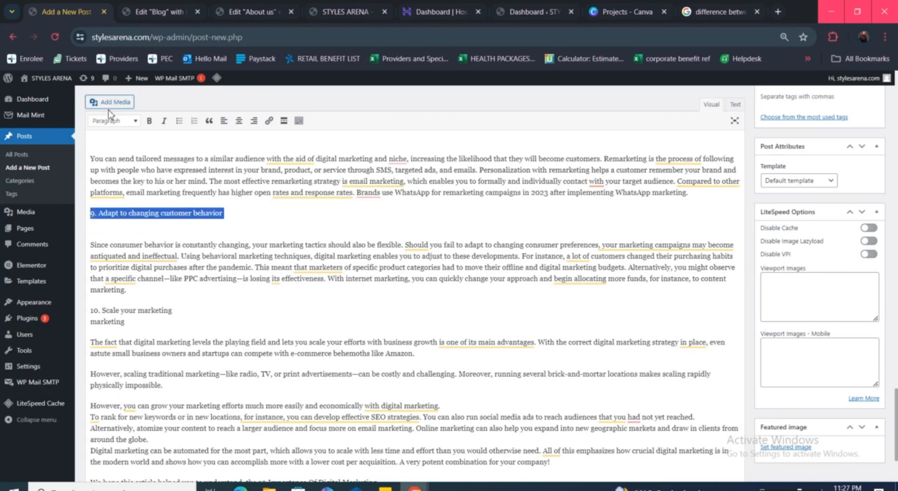
left_click(122, 122)
left_click(137, 180)
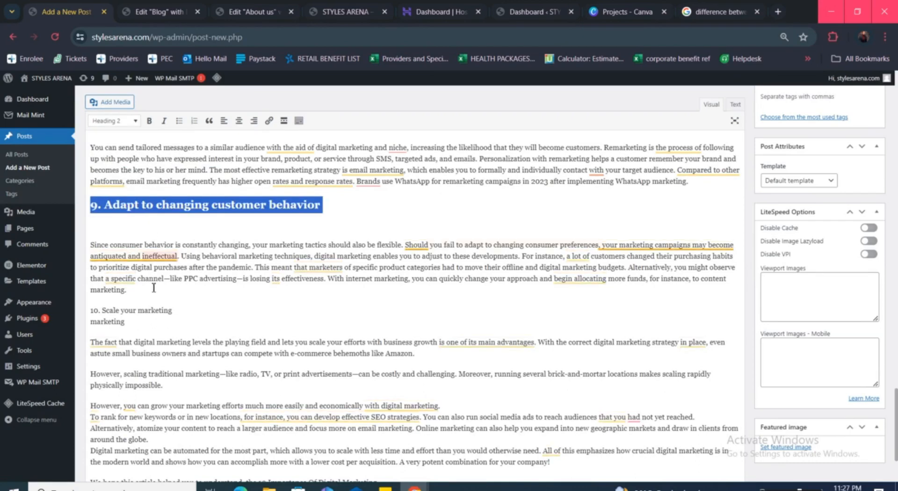
- Clear the redundant "marketing" text and format the line "10. Scale your marketing" above it as Heading 2
scroll(129, 270, "down", 2)
double_click(117, 268)
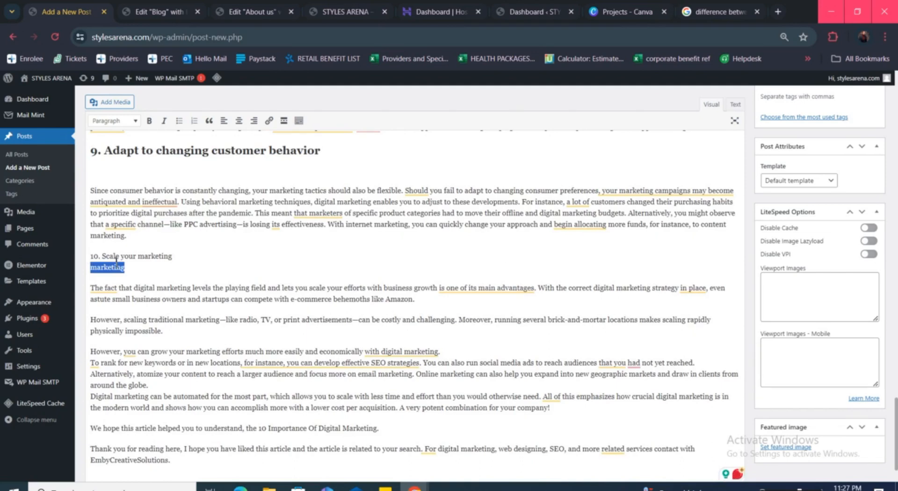
key("BackSpace")
triple_click(119, 256)
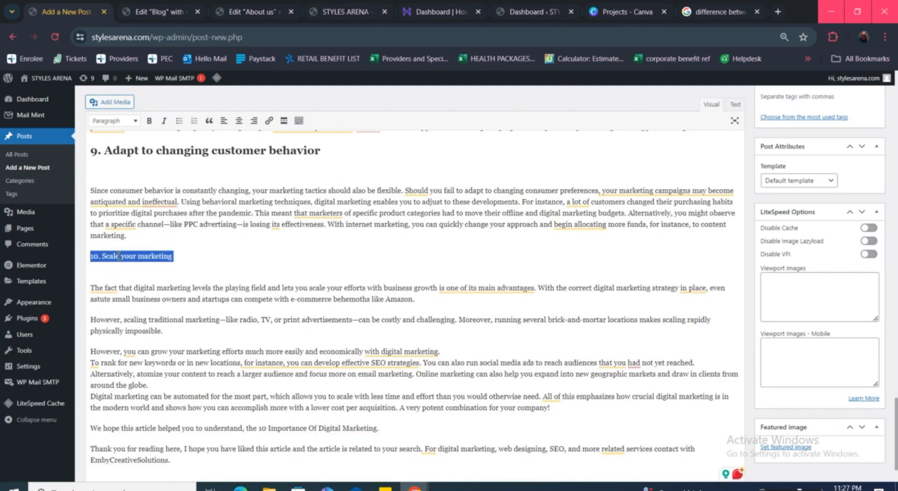
left_click(115, 122)
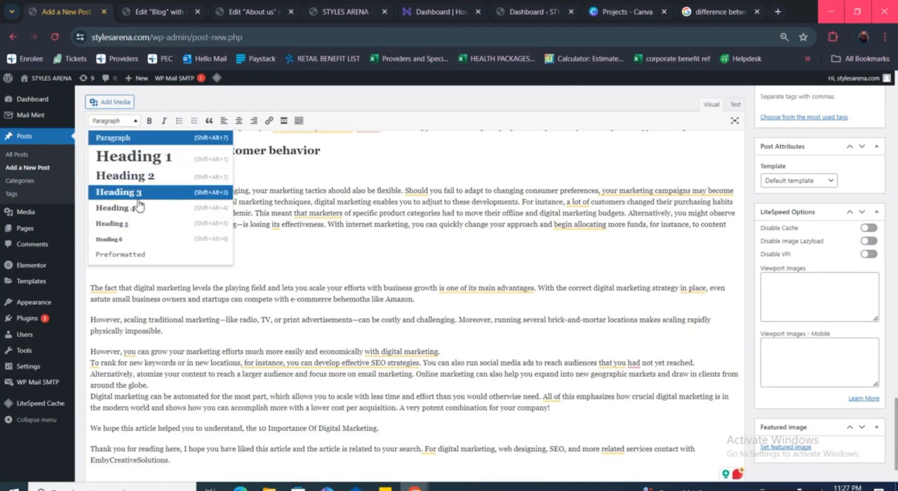
left_click(135, 177)
- Review the whole post from the title through section 10, checking the section headings and body text
scroll(164, 282, "down", 2)
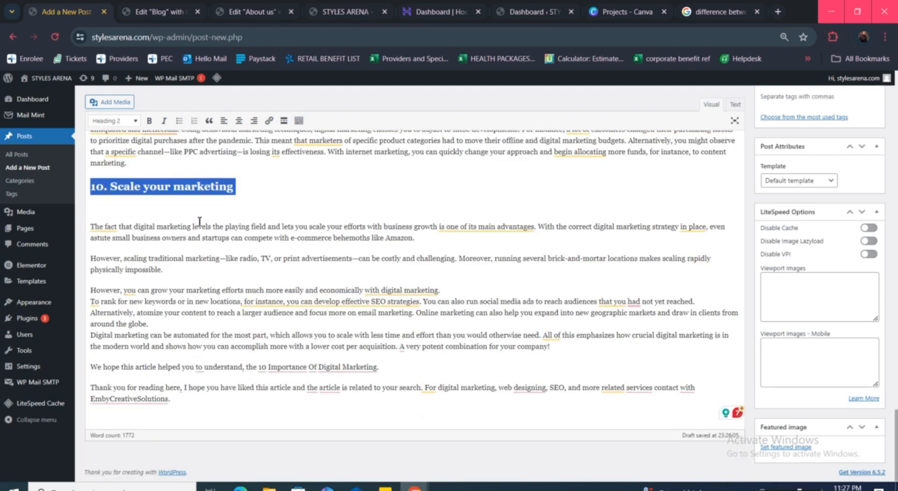
scroll(217, 199, "up", 15)
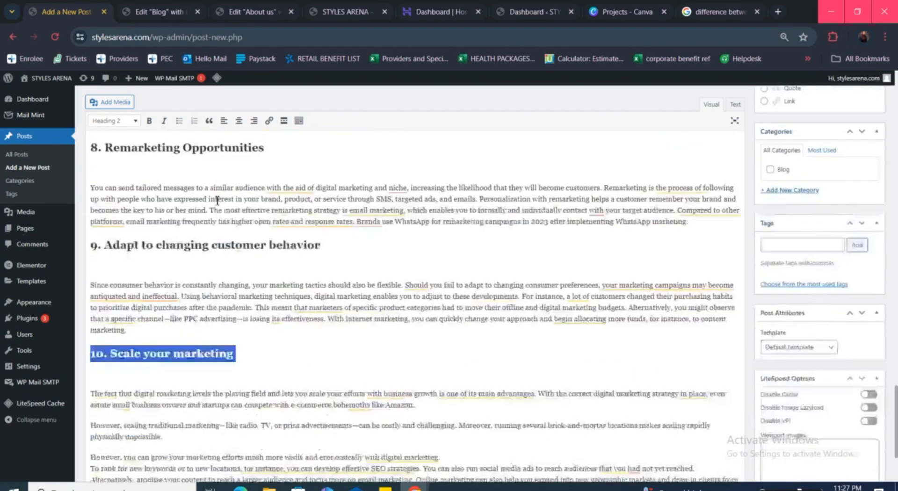
scroll(209, 201, "up", 15)
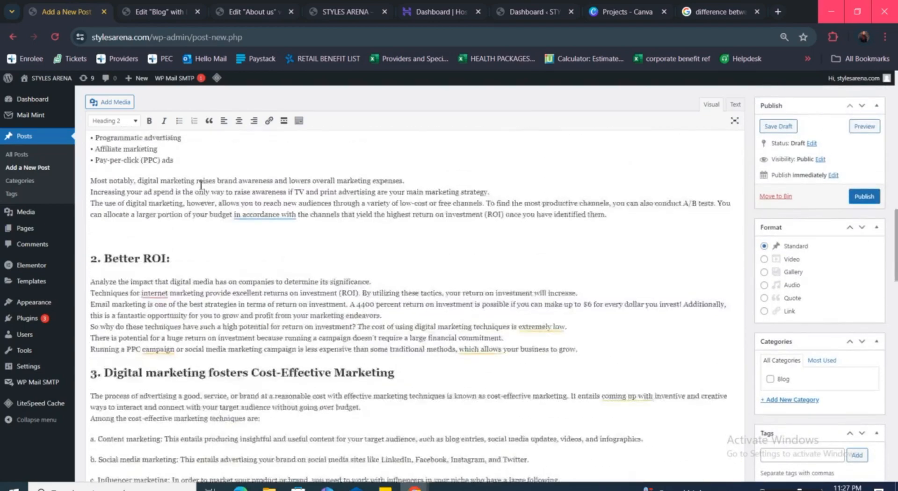
scroll(198, 186, "up", 5)
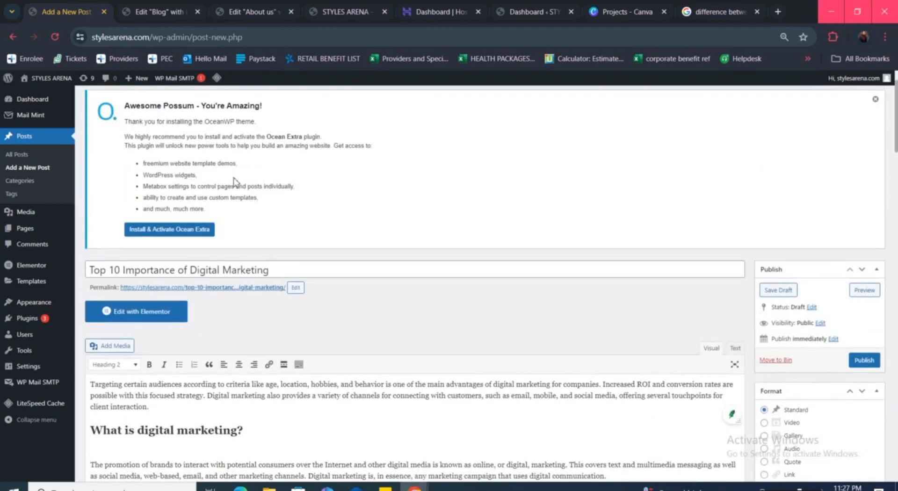
scroll(304, 271, "down", 15)
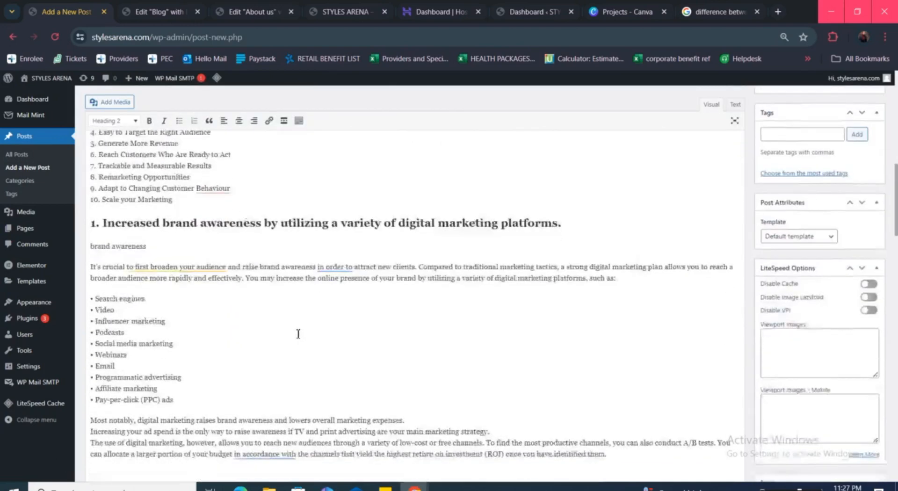
scroll(296, 332, "down", 7)
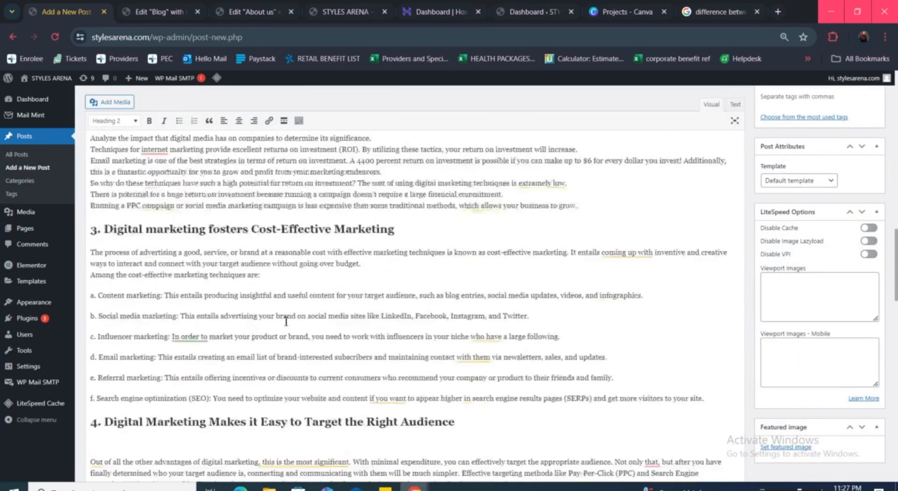
scroll(286, 321, "down", 7)
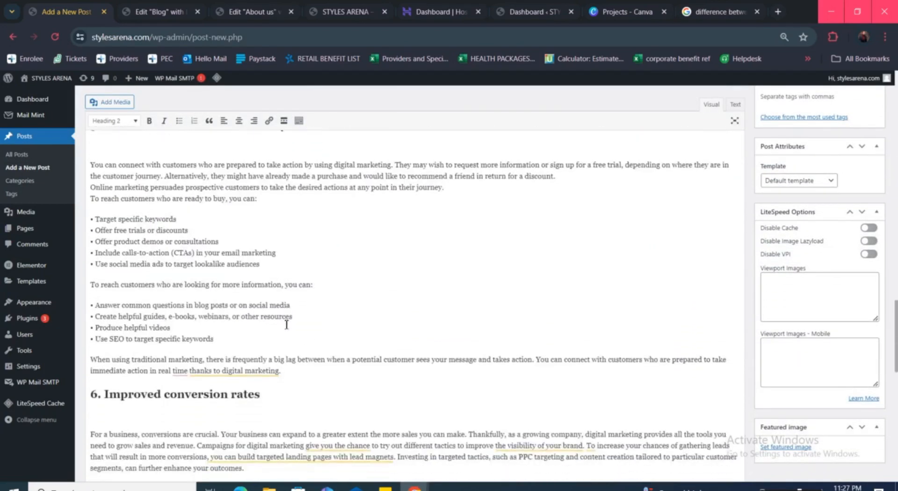
scroll(283, 325, "down", 6)
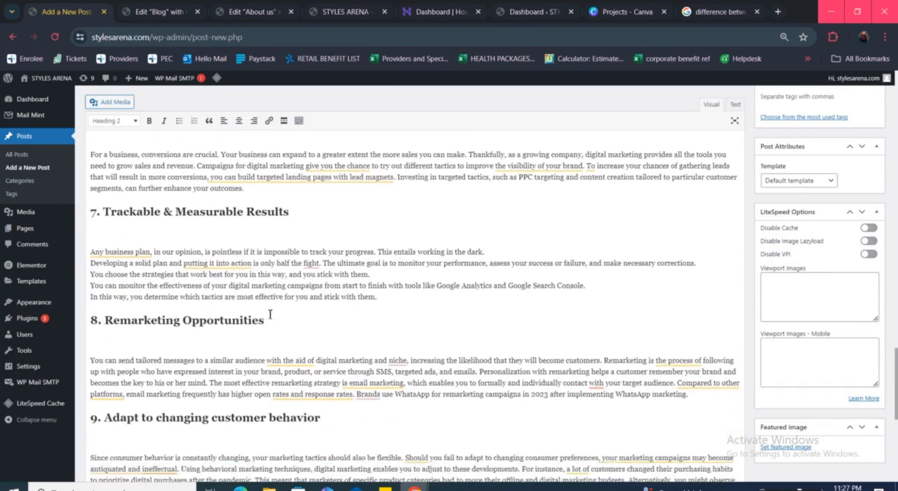
scroll(270, 314, "down", 5)
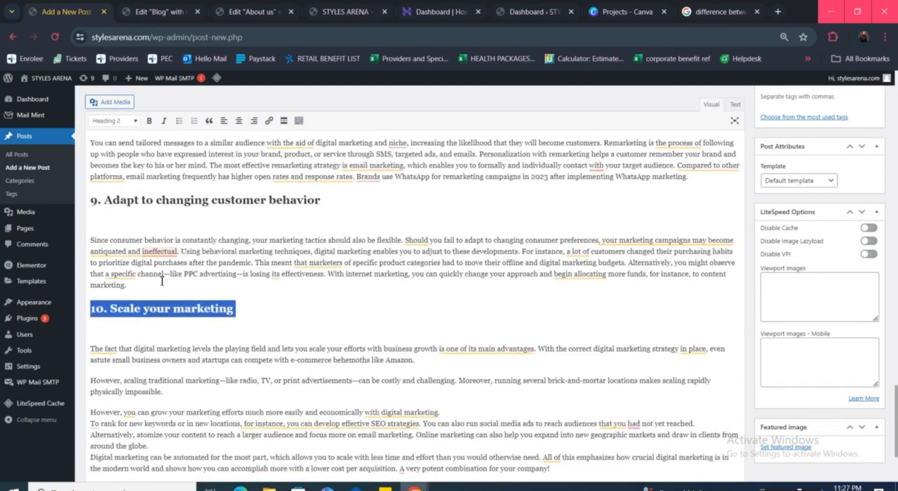
scroll(256, 348, "down", 2)
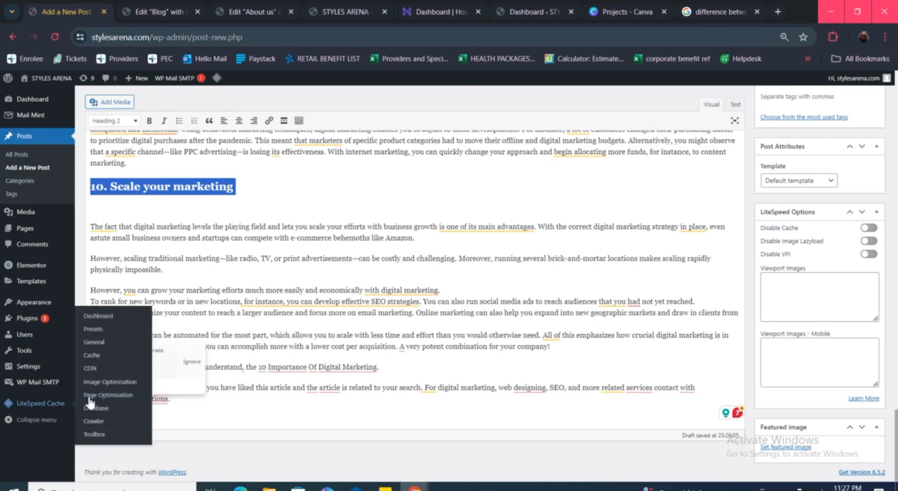
- Delete the word "with" after "contact" in the post's closing thank-you sentence
left_click(178, 412)
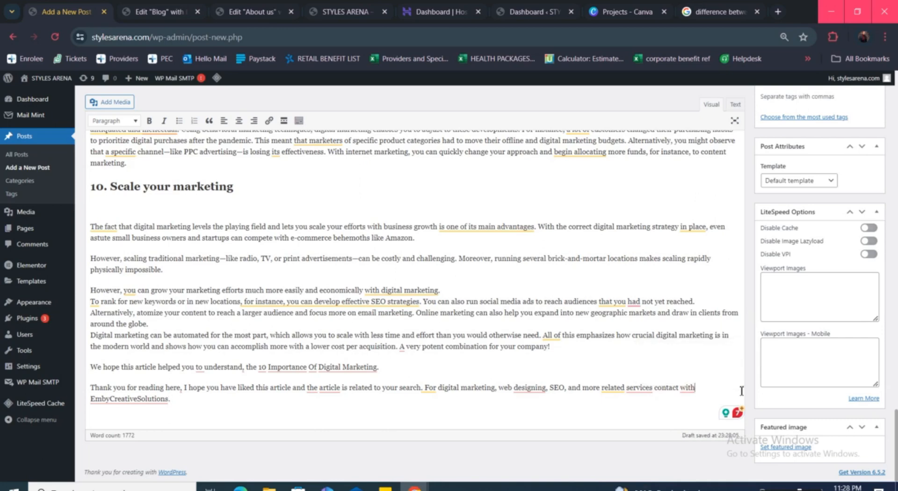
key("BackSpace")
key("BackSpace")
key("BackSpace")
key("BackSpace")
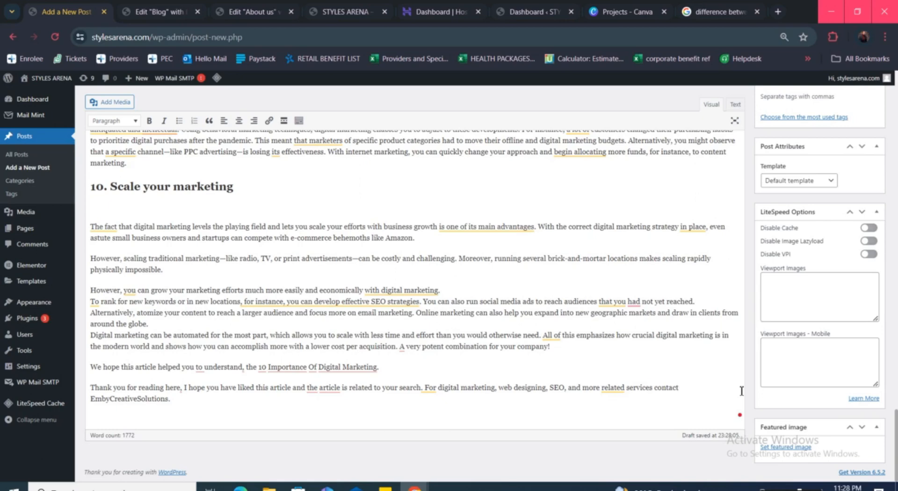
triple_click(161, 398)
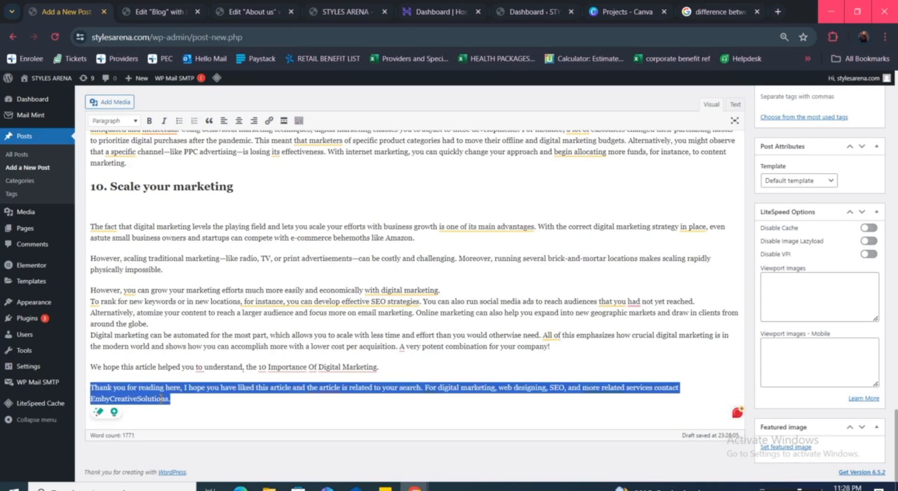
left_click(162, 400)
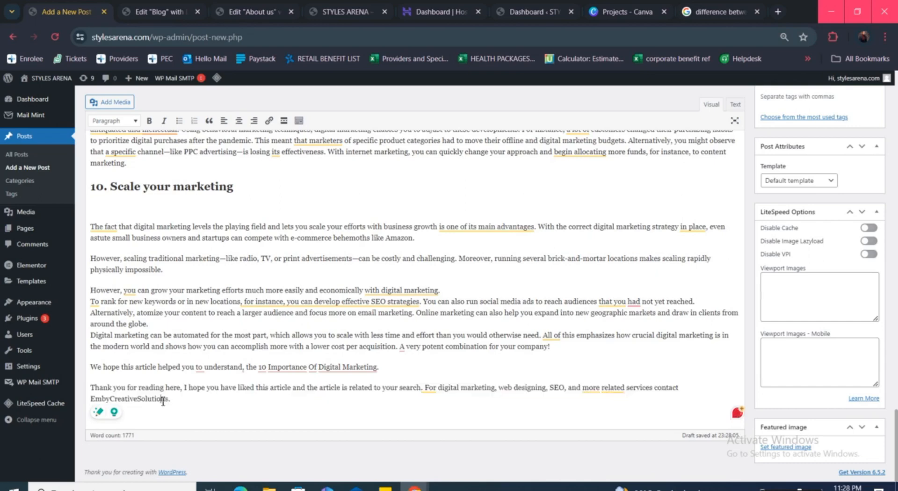
triple_click(162, 401)
left_click(175, 402)
left_click_drag(172, 401, 93, 402)
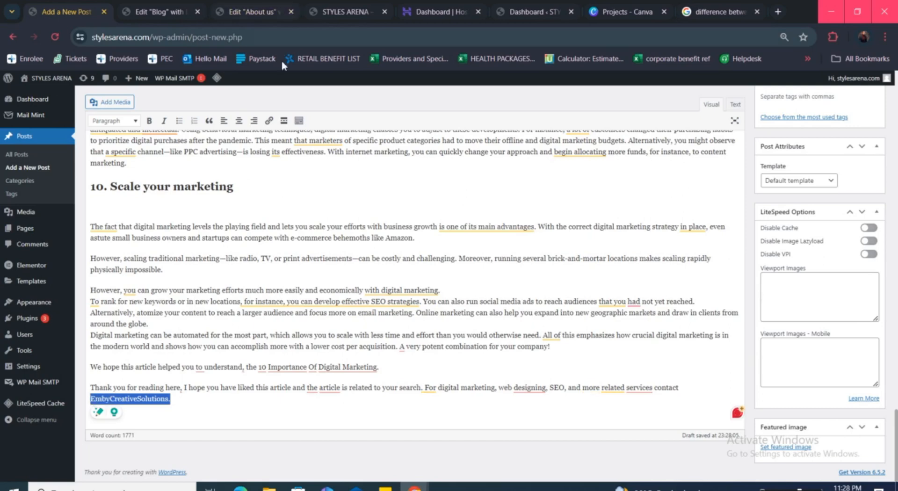
left_click(270, 122)
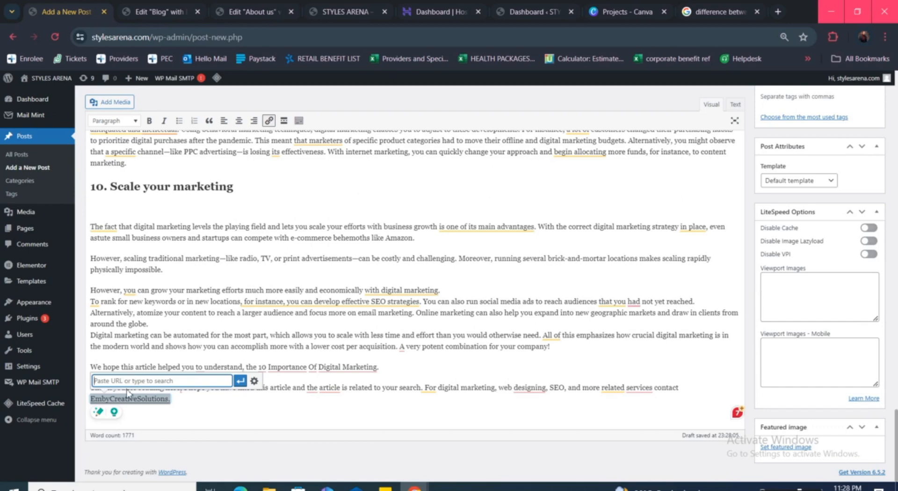
type("htt")
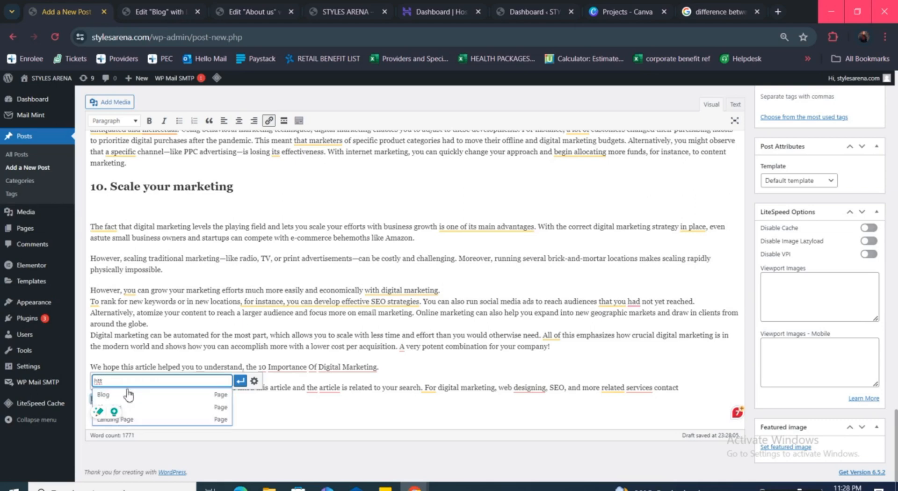
type("ps")
type(":")
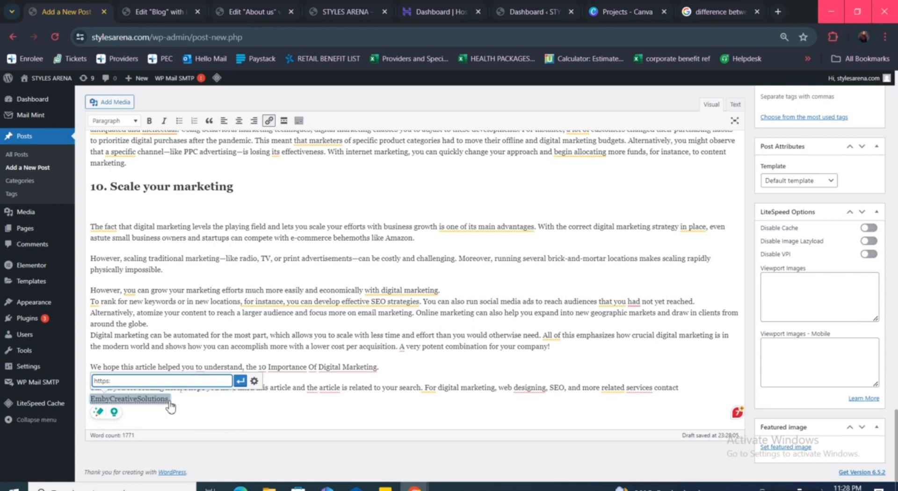
type("//www.embycreative.com")
key("Return")
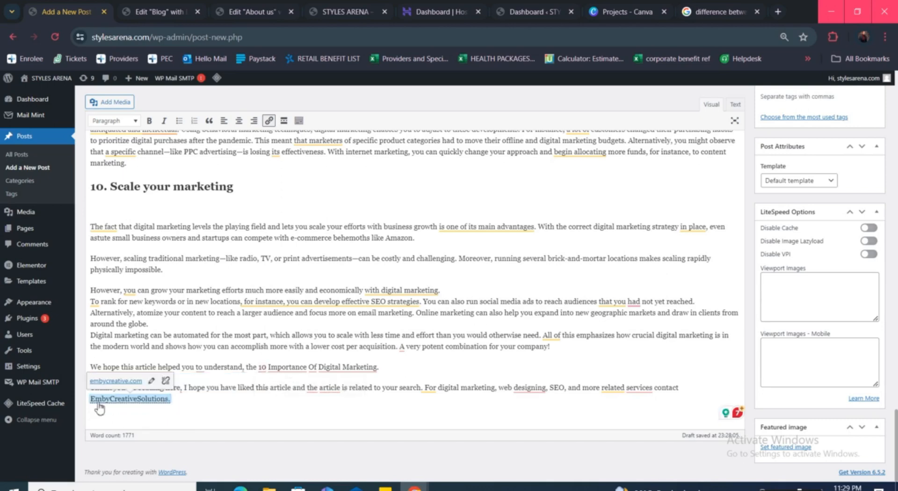
left_click(132, 413)
- Assign the post to the Blog category
scroll(379, 132, "up", 1)
scroll(379, 133, "up", 15)
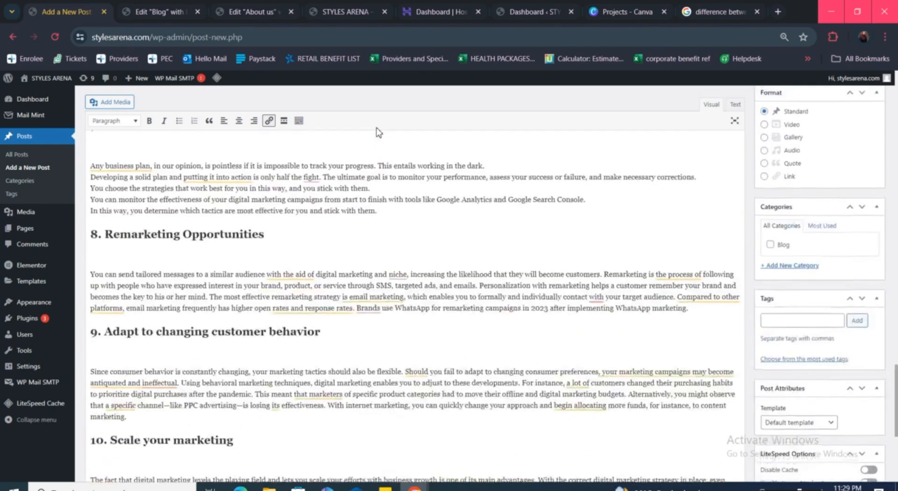
scroll(377, 129, "up", 12)
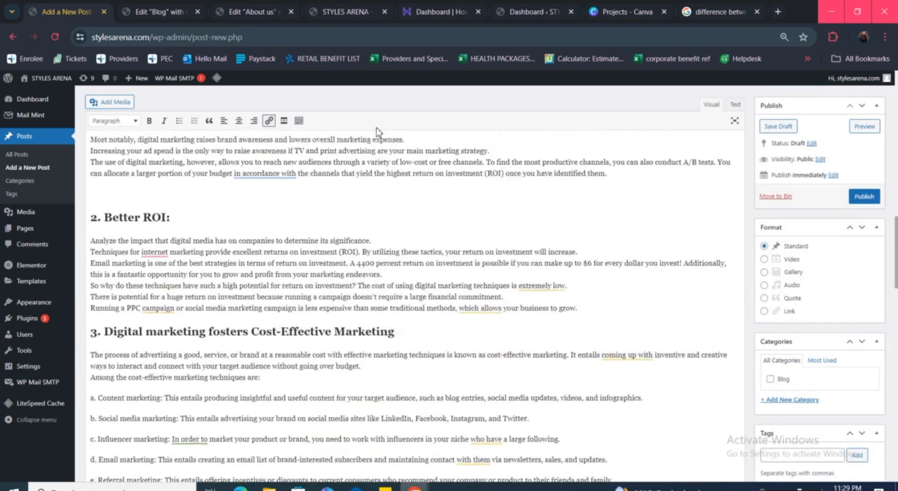
scroll(857, 266, "up", 2)
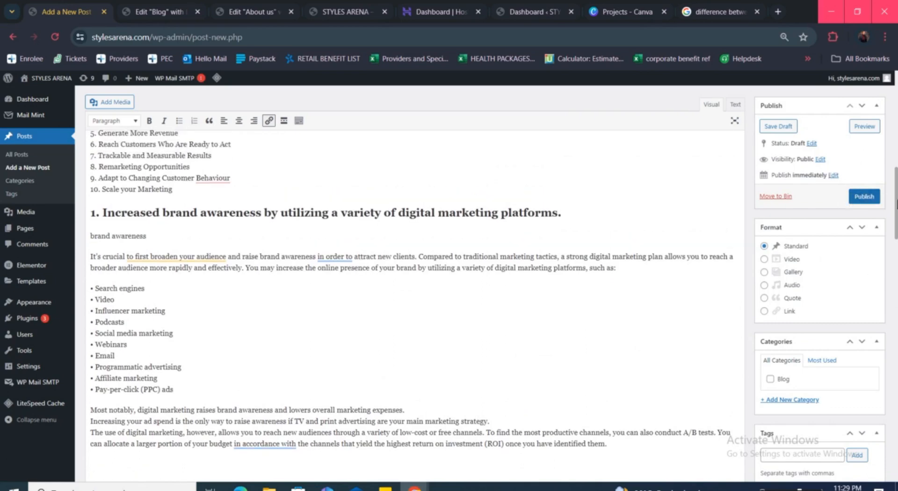
left_click_drag(896, 202, 896, 137)
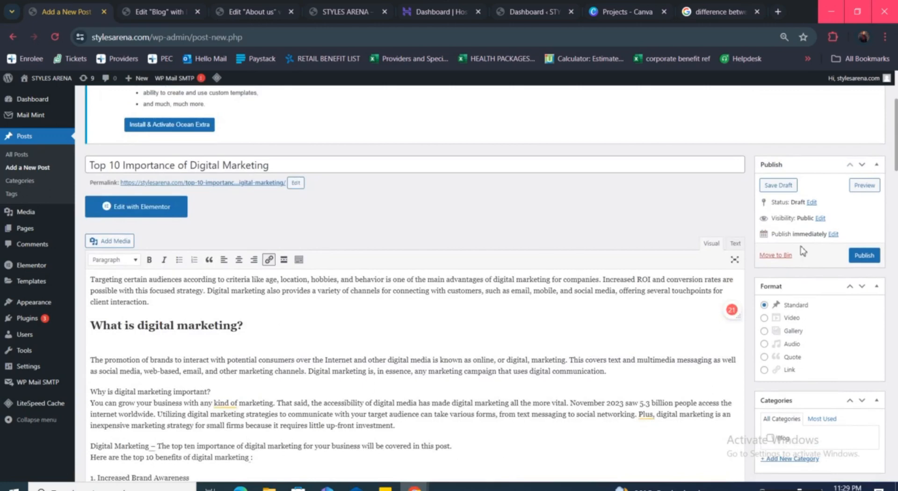
scroll(819, 281, "down", 1)
scroll(818, 350, "down", 2)
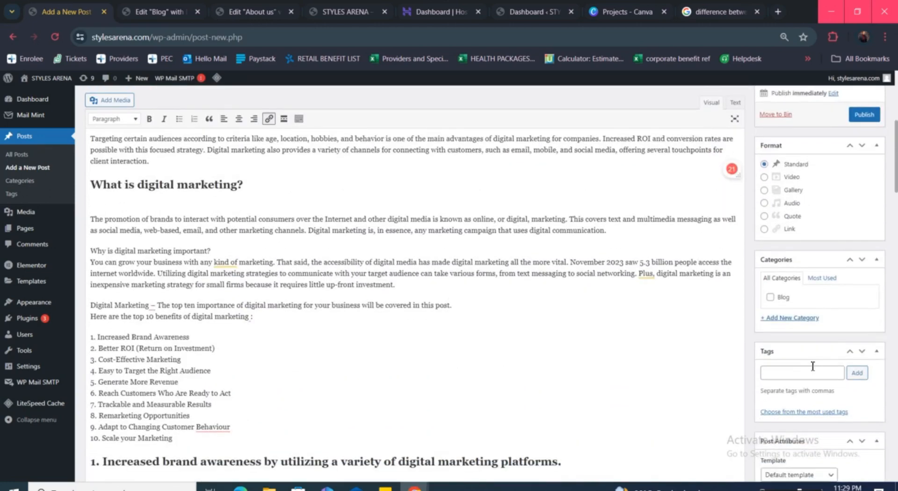
scroll(802, 294, "down", 1)
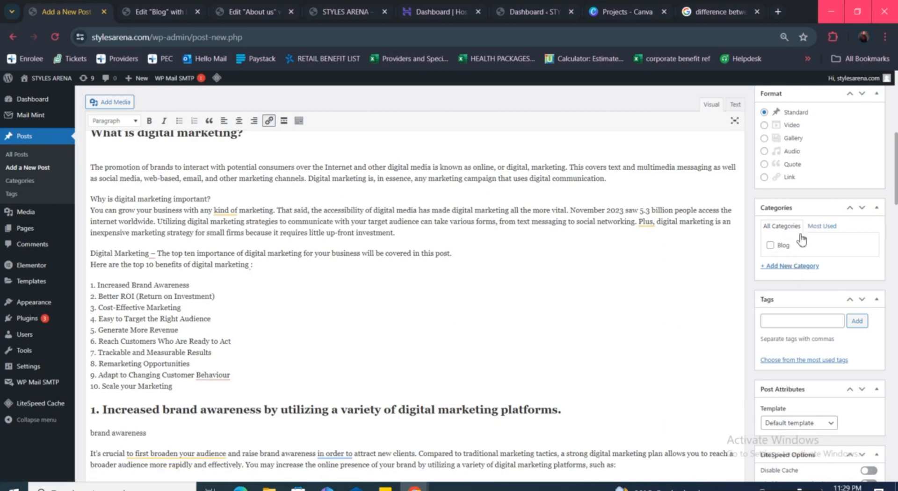
left_click(771, 245)
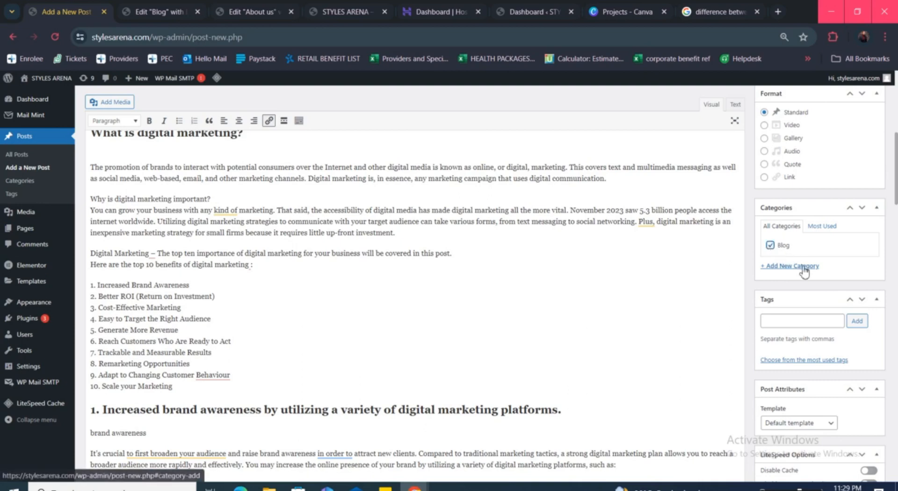
- Create a new category named "digital marketing" and assign the post to it
left_click(801, 265)
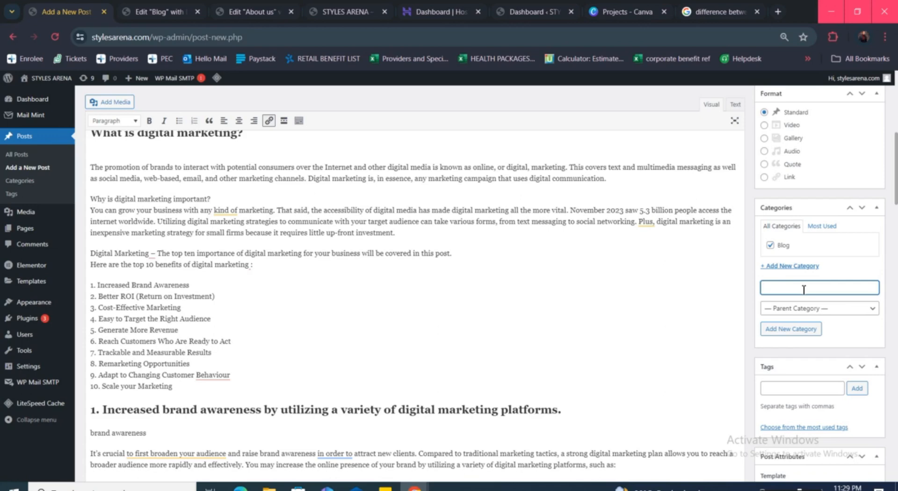
type("digital marketing")
key("Return")
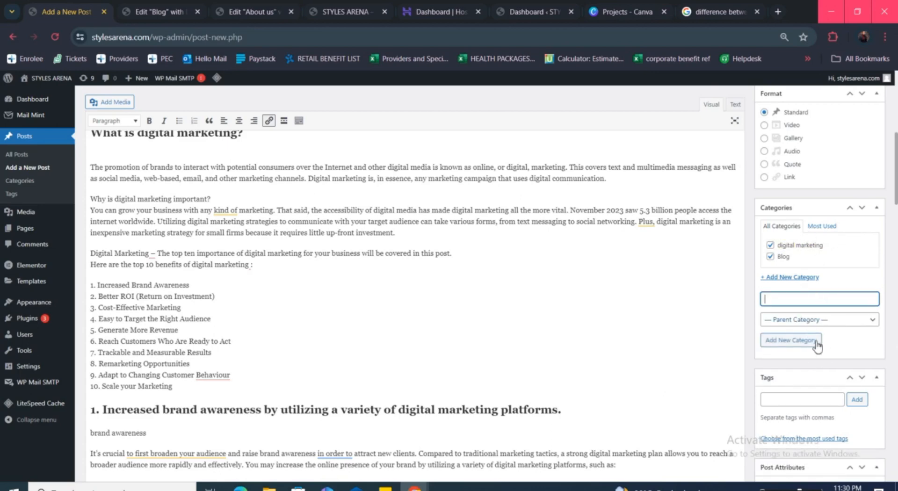
- Review the post from the list of benefits through the closing sentence, along with the tag, LiteSpeed and featured image settings
scroll(785, 308, "down", 2)
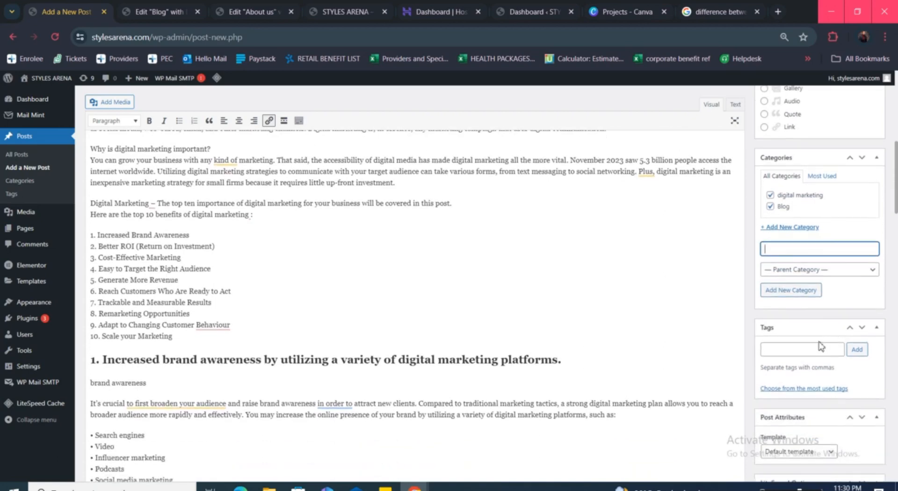
left_click(791, 300)
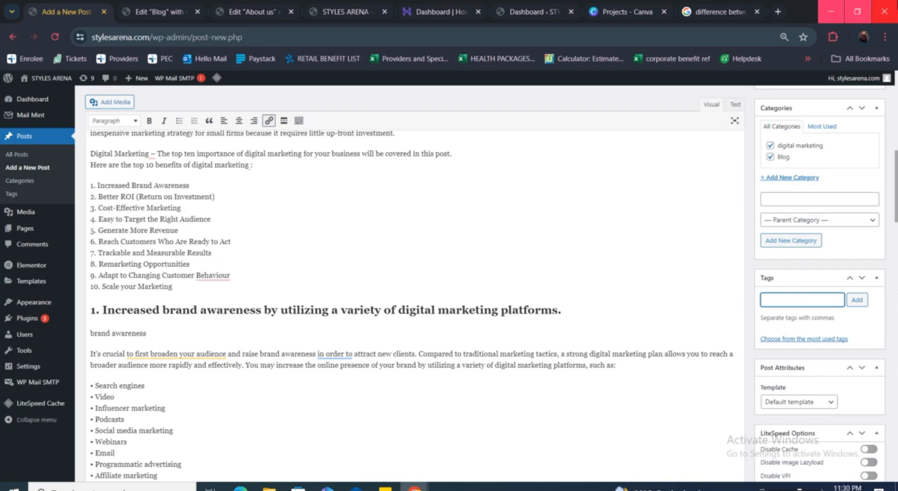
key("ctrl+minus")
scroll(862, 299, "down", 1)
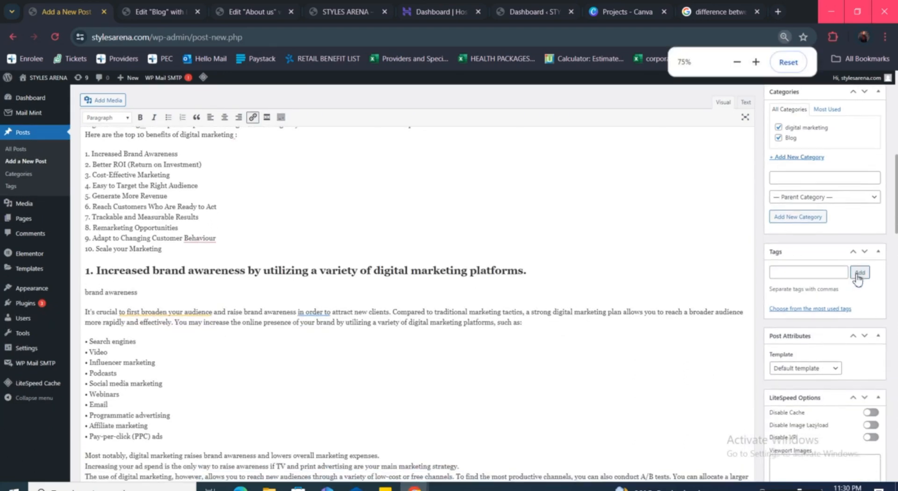
left_click(813, 271)
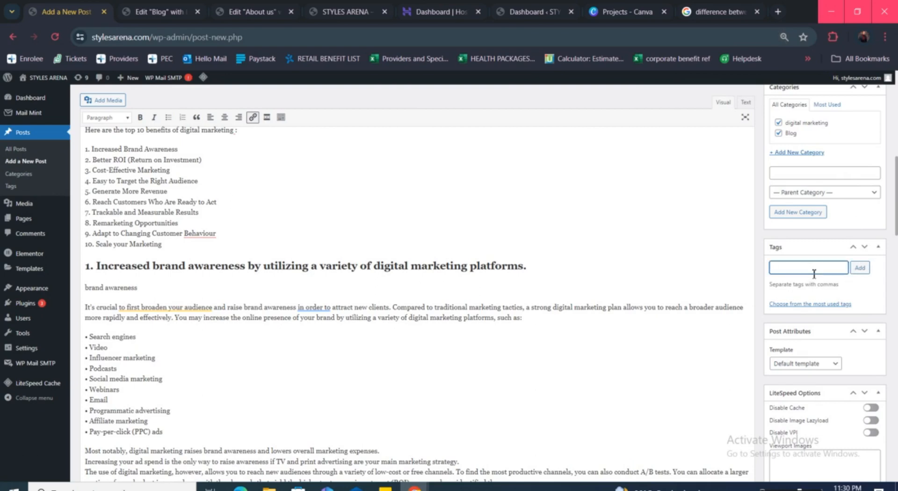
scroll(402, 356, "down", 5)
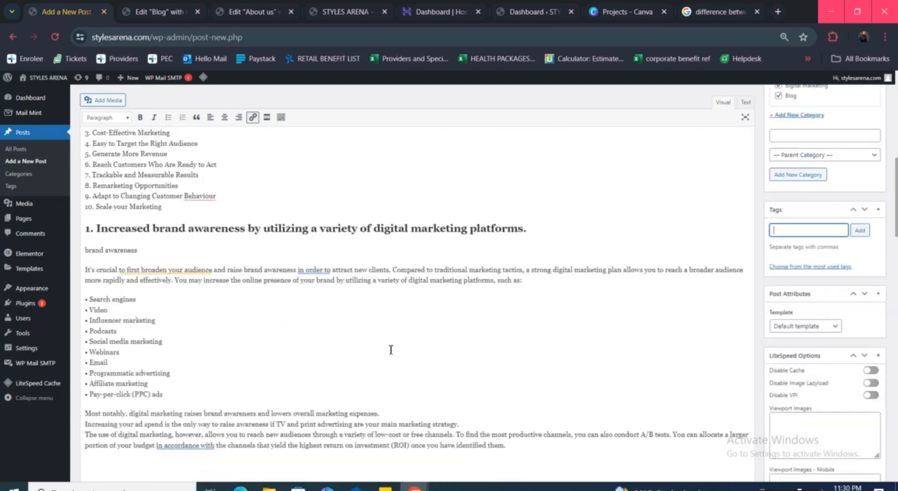
scroll(390, 350, "down", 7)
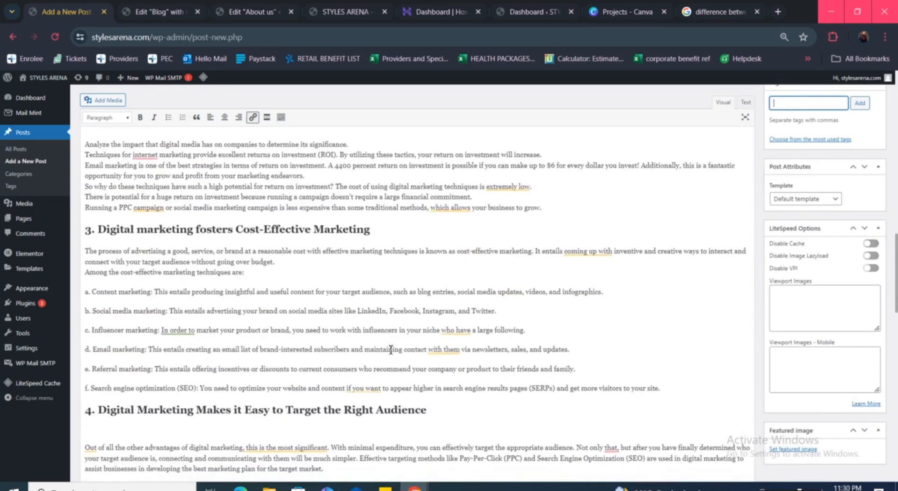
scroll(391, 350, "down", 15)
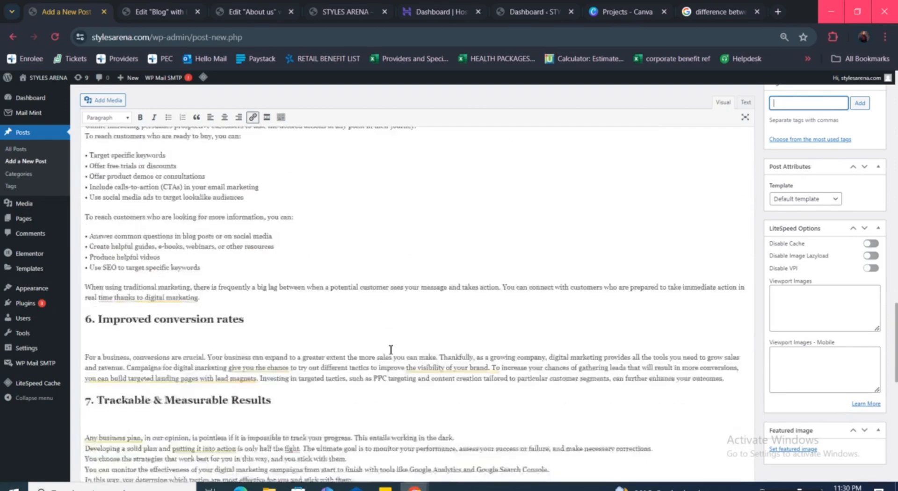
scroll(391, 350, "down", 3)
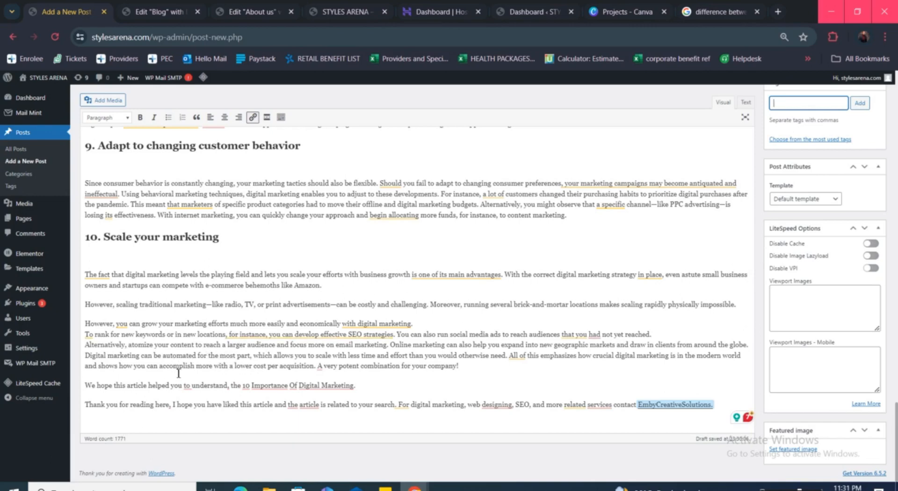
scroll(303, 290, "up", 1)
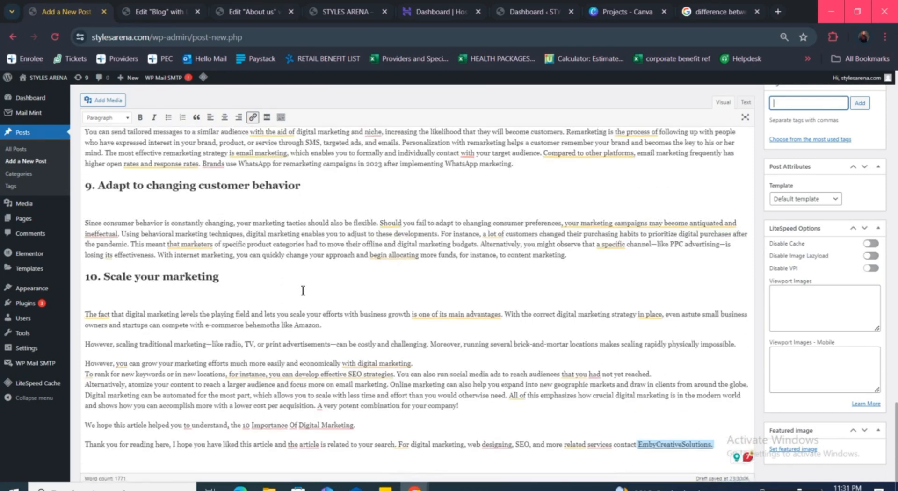
scroll(303, 290, "up", 1)
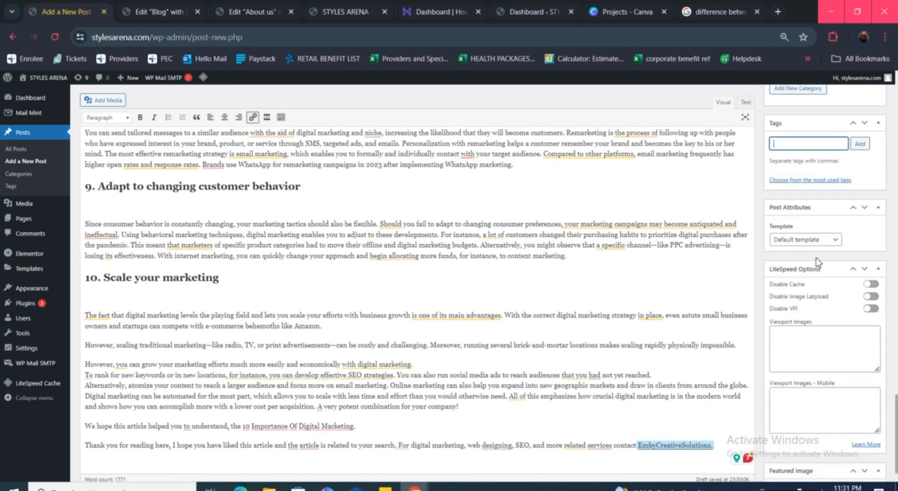
scroll(789, 150, "up", 1)
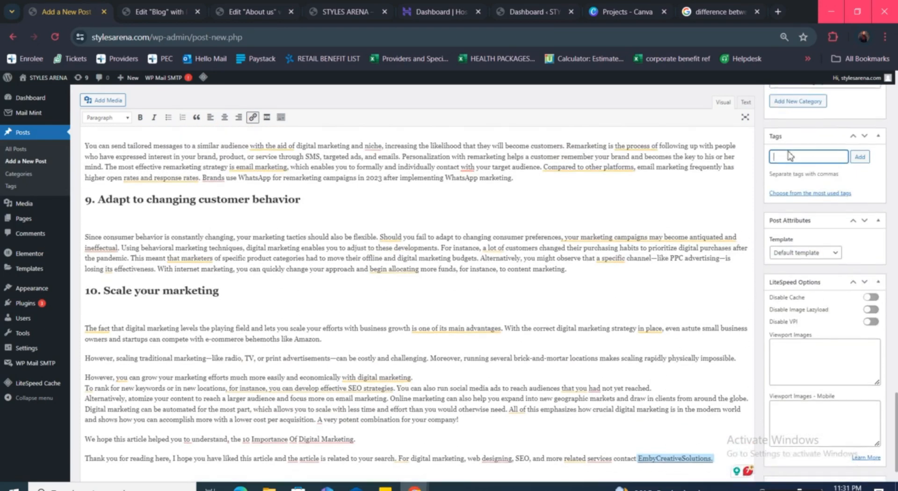
scroll(440, 348, "down", 2)
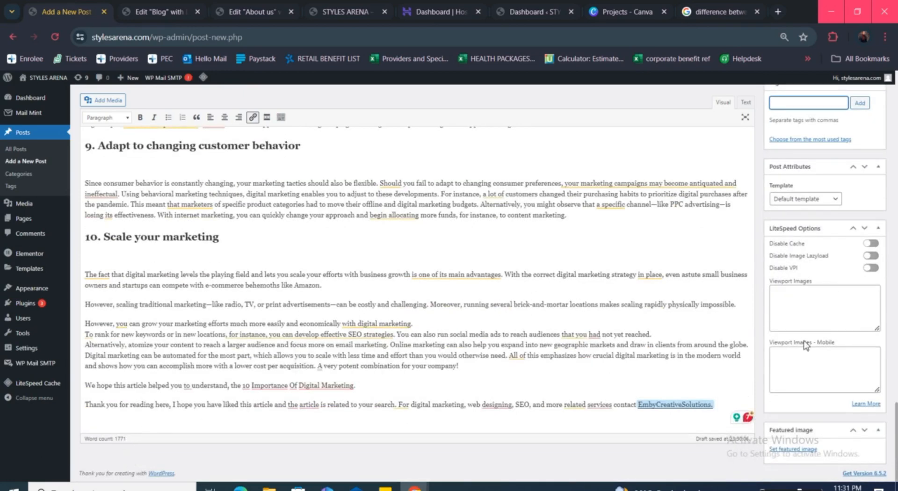
- Add the tags "digital marketing" and "SEO" to the post
scroll(818, 348, "up", 3)
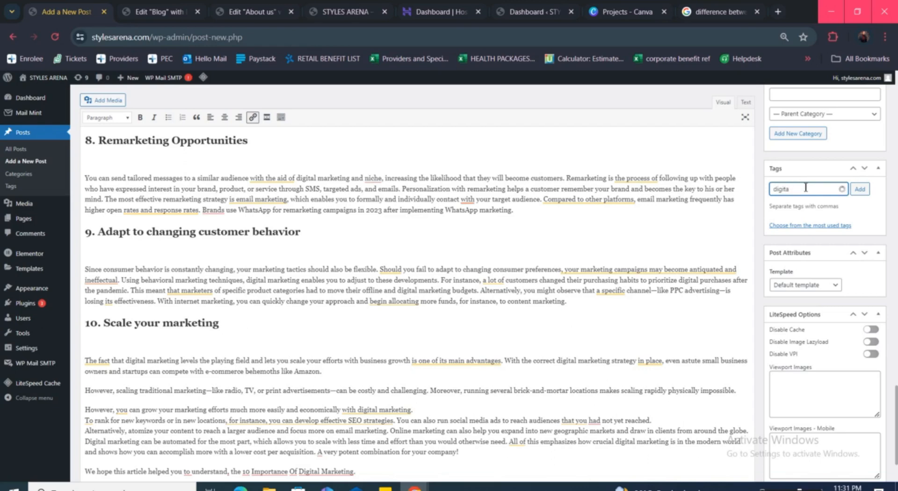
type("r")
type("mar")
type("k")
key("BackSpace")
type("ng")
left_click(864, 190)
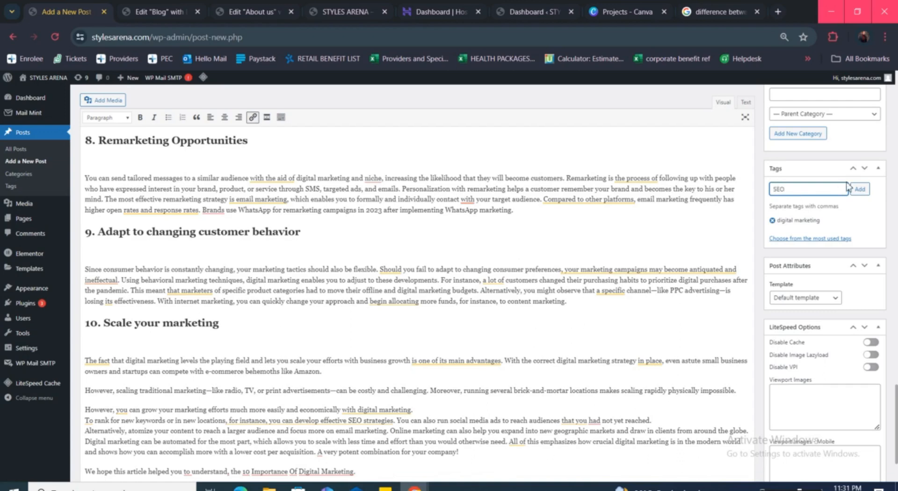
left_click(863, 190)
- Add the tags "sales conversion" and "sales funnel" to the post
type("sales convers")
key("BackSpace")
key("BackSpace")
type("ion")
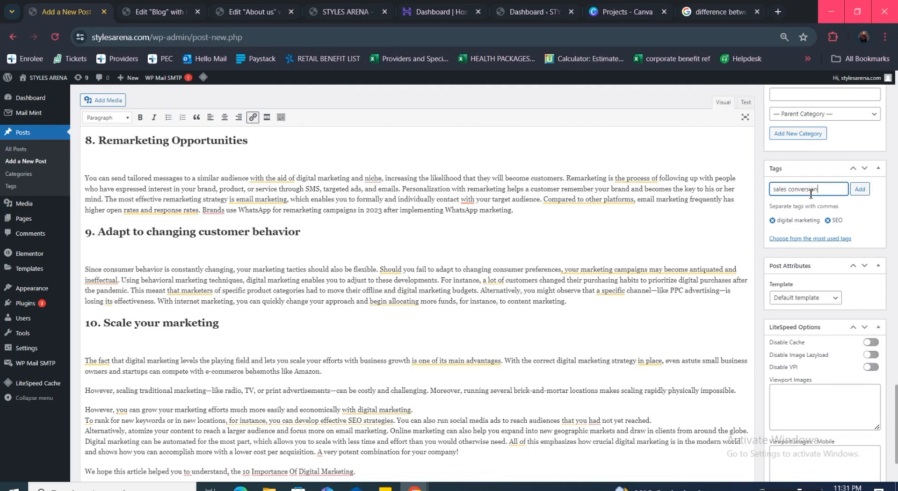
left_click(859, 189)
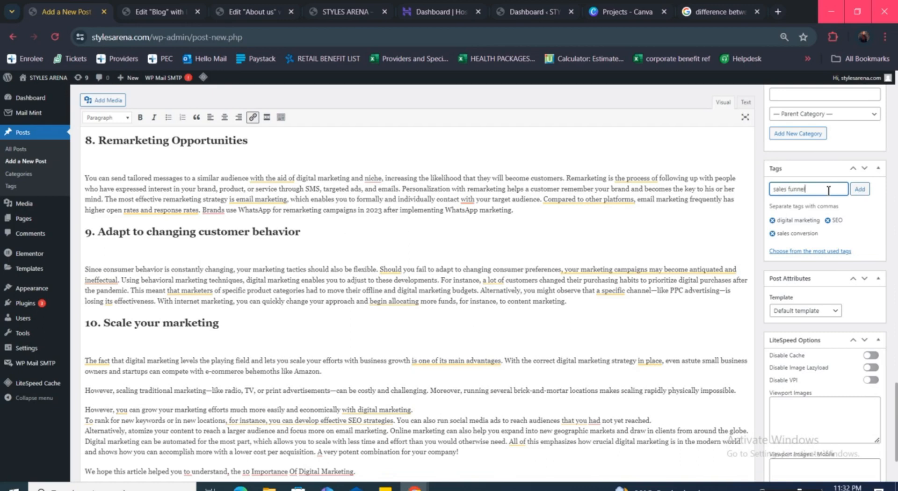
left_click(860, 189)
- Add the tags "organic growth", "market survey" and "business growth strategy" to the post
type("organic grw")
type("wth")
left_click(859, 189)
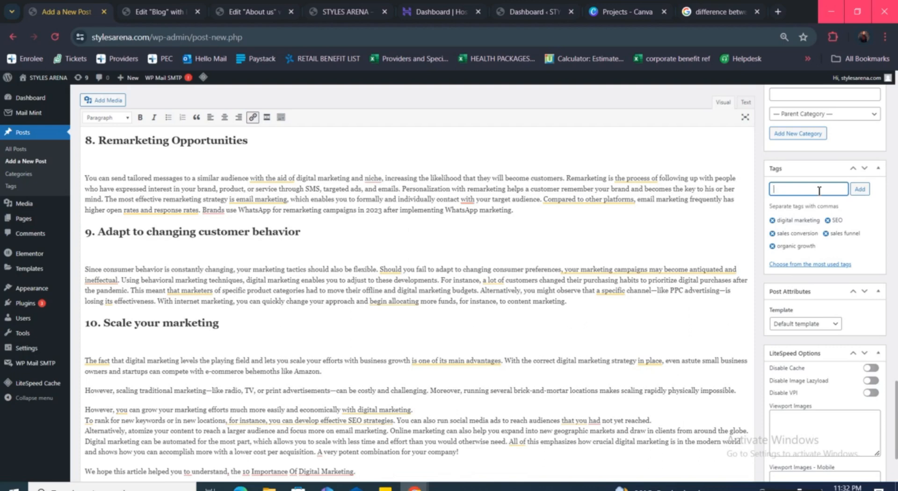
type("market survey")
left_click(860, 189)
type("wth strategy")
left_click(859, 189)
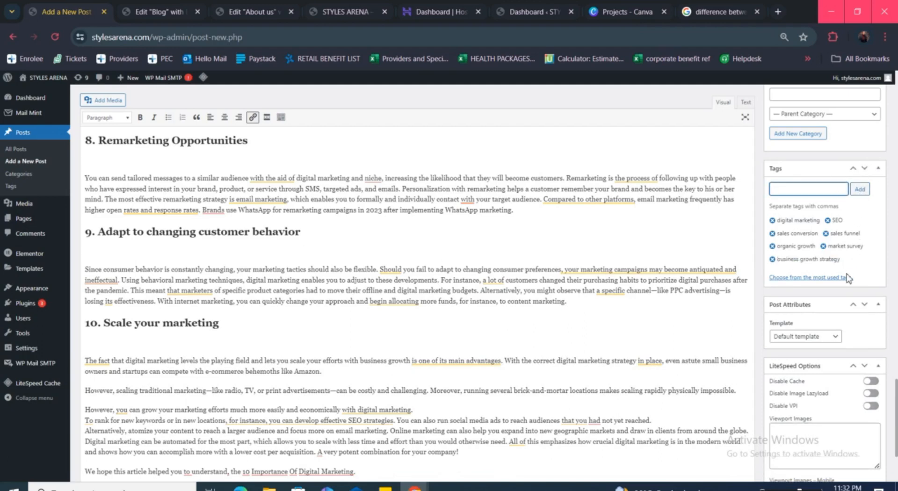
- Look over the featured image option and the post's sections from the closing text back up to the title
scroll(848, 278, "down", 3)
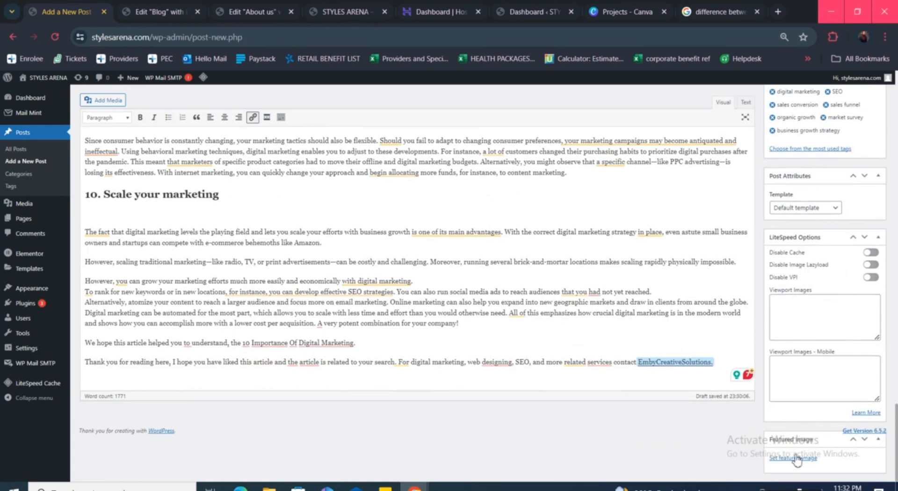
scroll(789, 462, "up", 1)
scroll(796, 463, "down", 1)
mouse_move(424, 228)
scroll(800, 395, "up", 8)
scroll(798, 398, "up", 10)
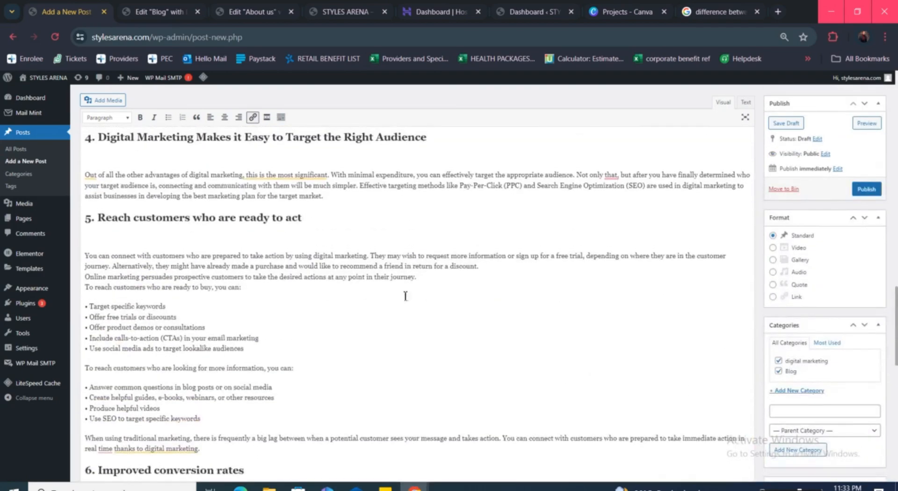
scroll(193, 218, "up", 10)
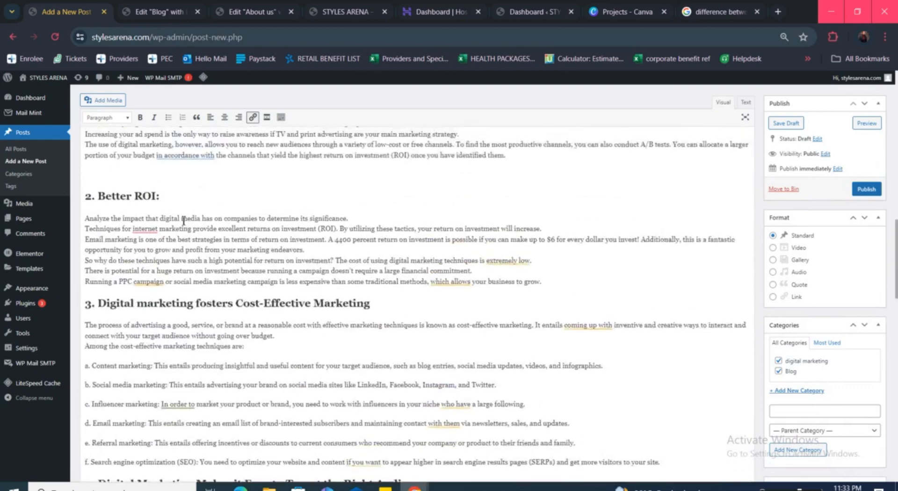
scroll(218, 202, "up", 12)
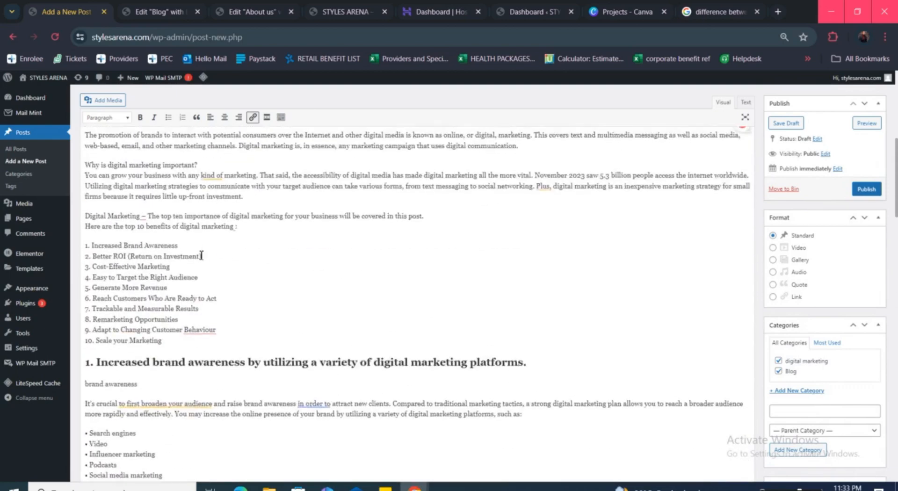
scroll(219, 260, "down", 4)
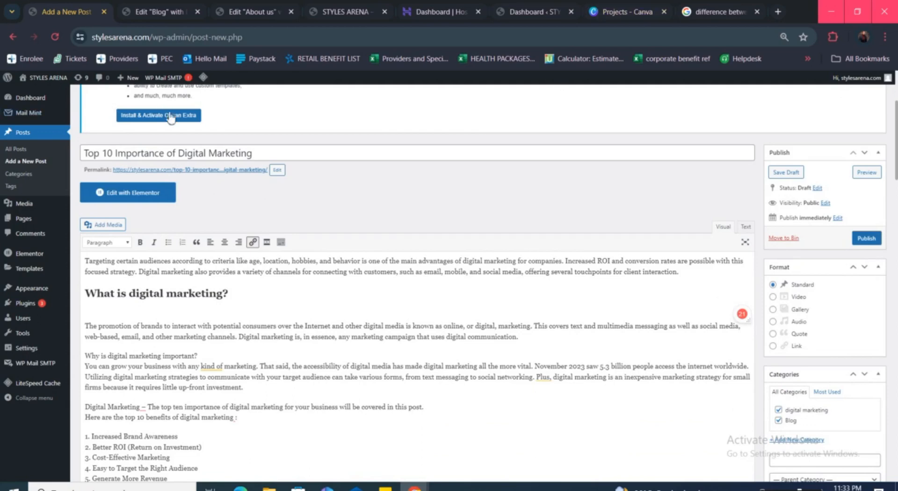
scroll(138, 306, "down", 1)
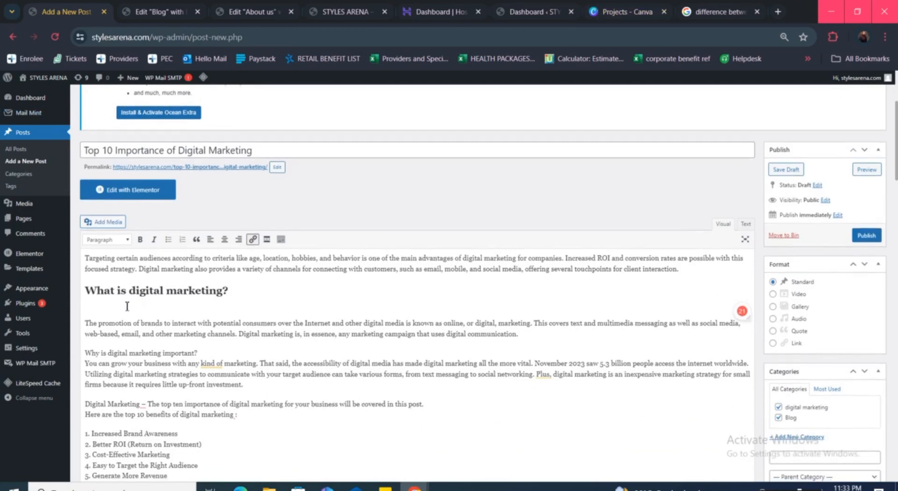
- Check the media library for an image to insert at the "What is digital marketing?" heading, leaving without inserting one
left_click(87, 289)
left_click(104, 222)
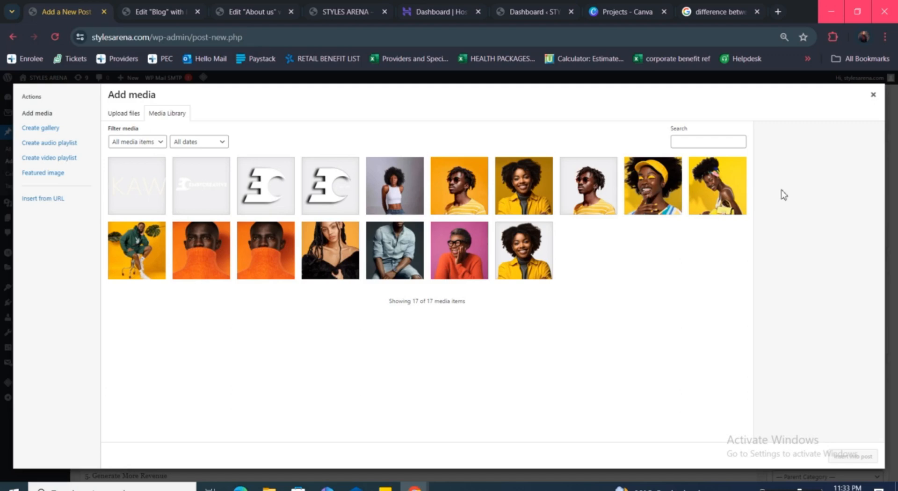
left_click(873, 95)
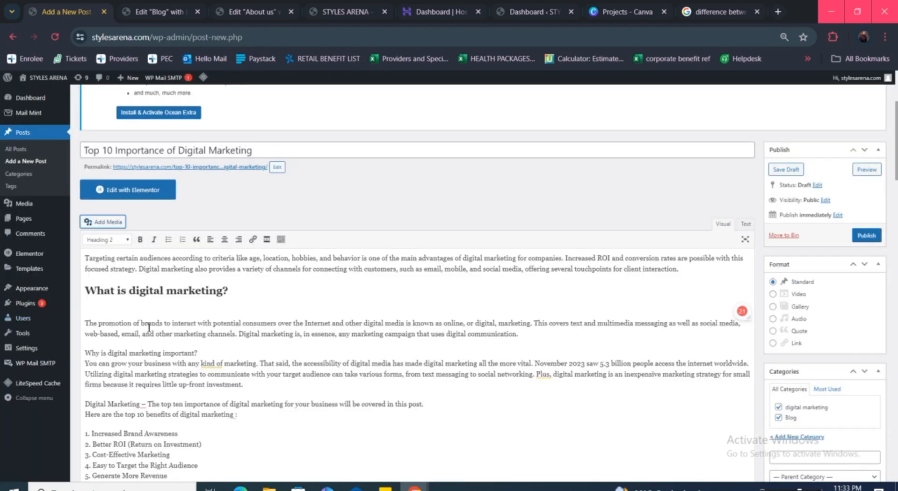
- Check the images available for the post's featured image, leaving without choosing one
scroll(442, 335, "down", 1)
scroll(817, 359, "down", 3)
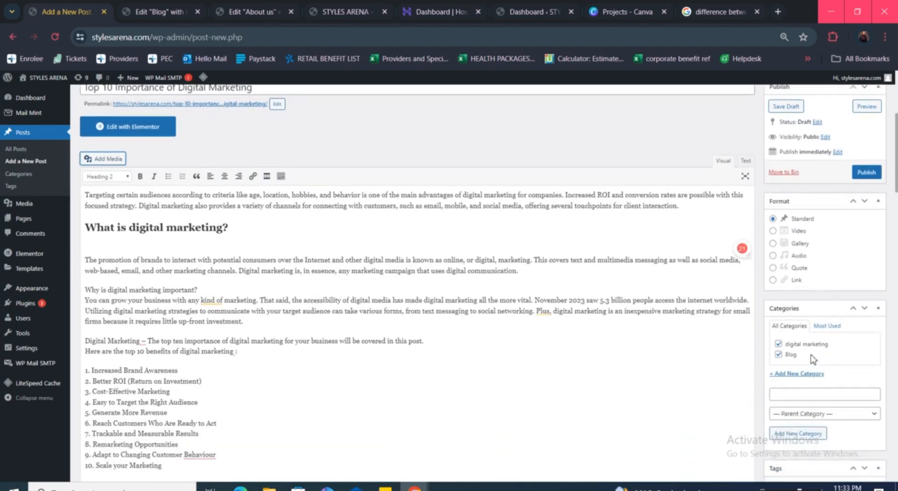
scroll(817, 359, "down", 20)
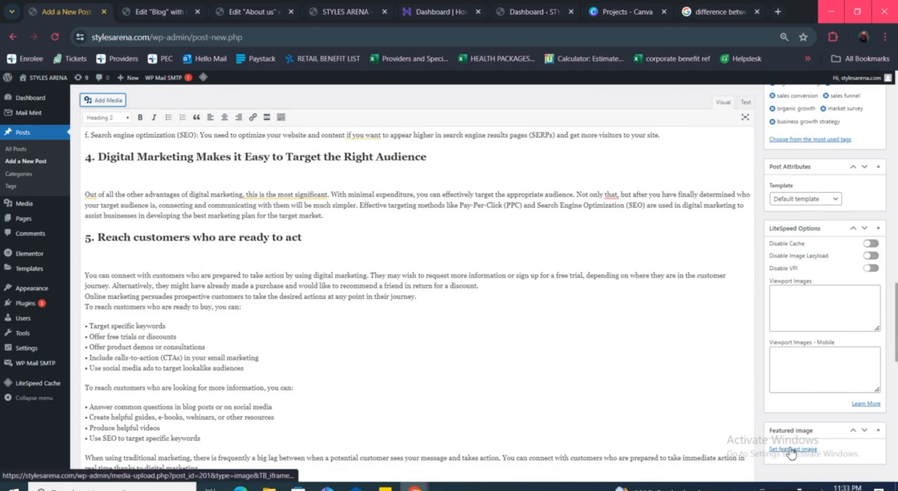
left_click(790, 449)
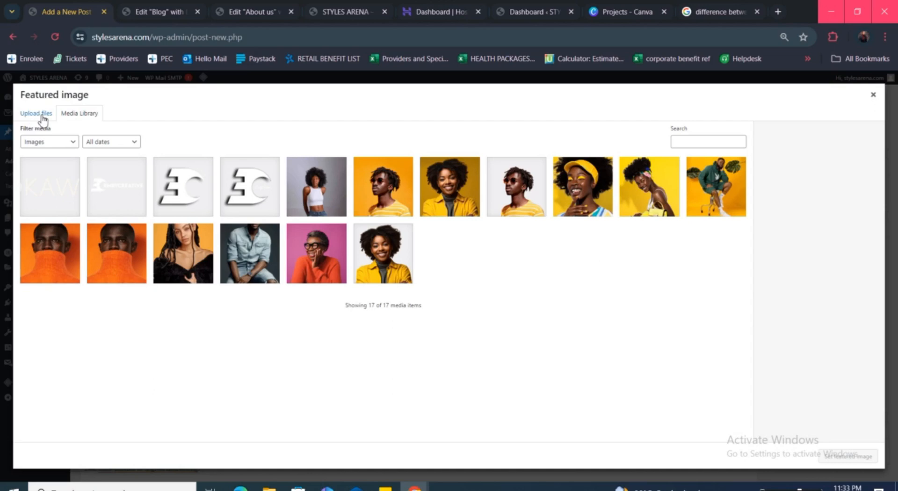
left_click(872, 95)
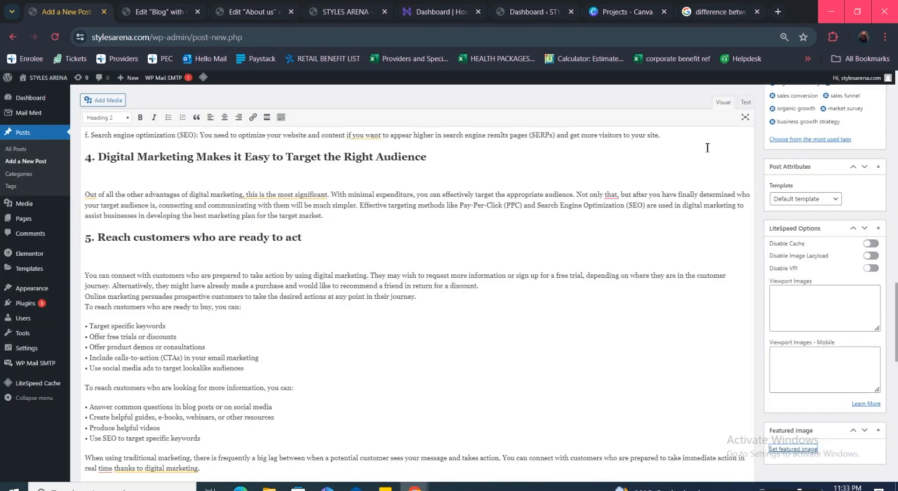
- Switch to Canva and open its home page at the design search
left_click(610, 12)
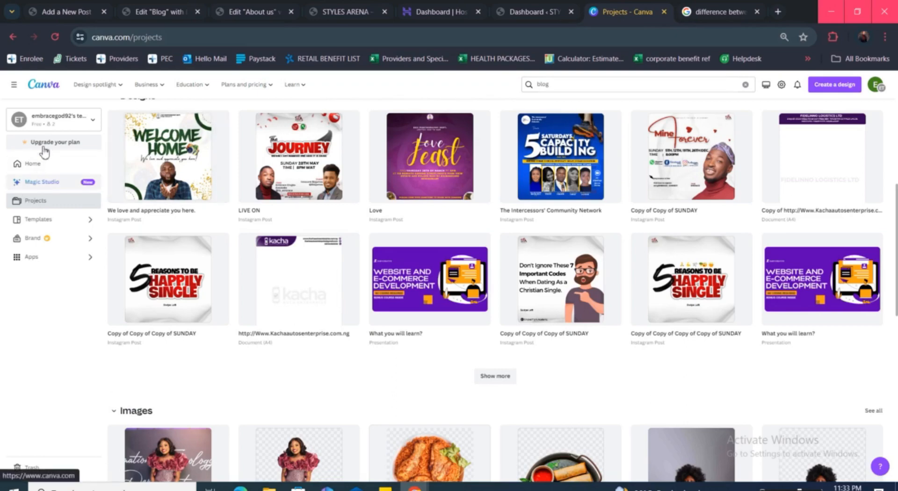
left_click(42, 163)
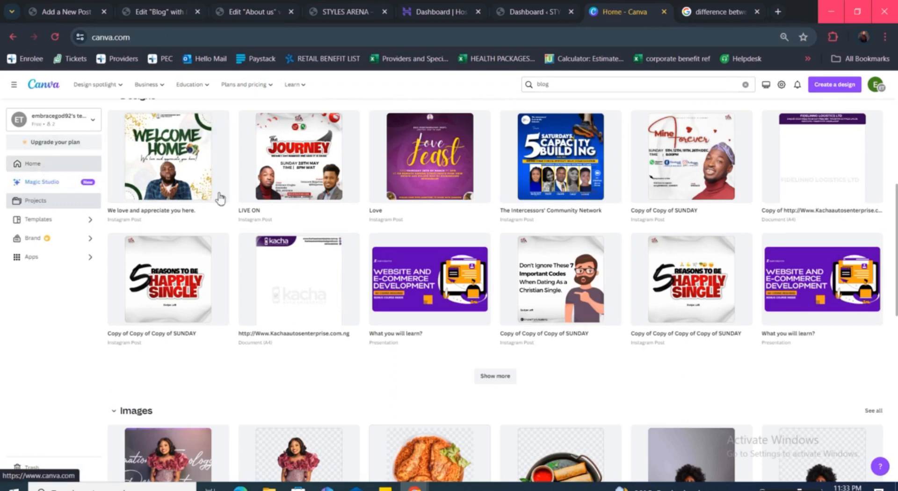
scroll(432, 262, "up", 4)
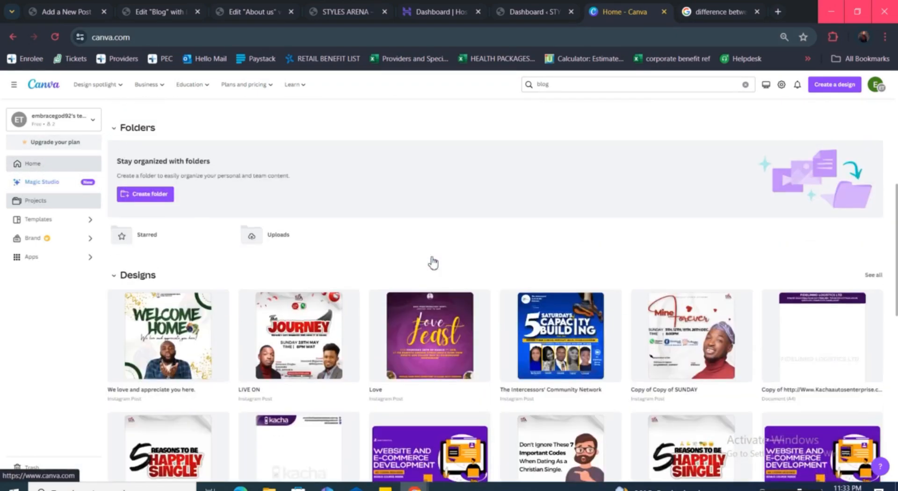
scroll(486, 411, "down", 4)
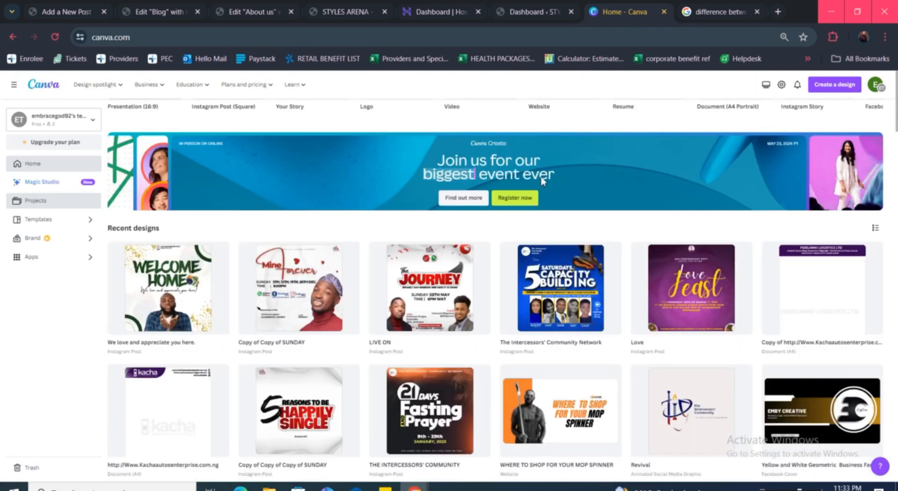
scroll(542, 181, "up", 4)
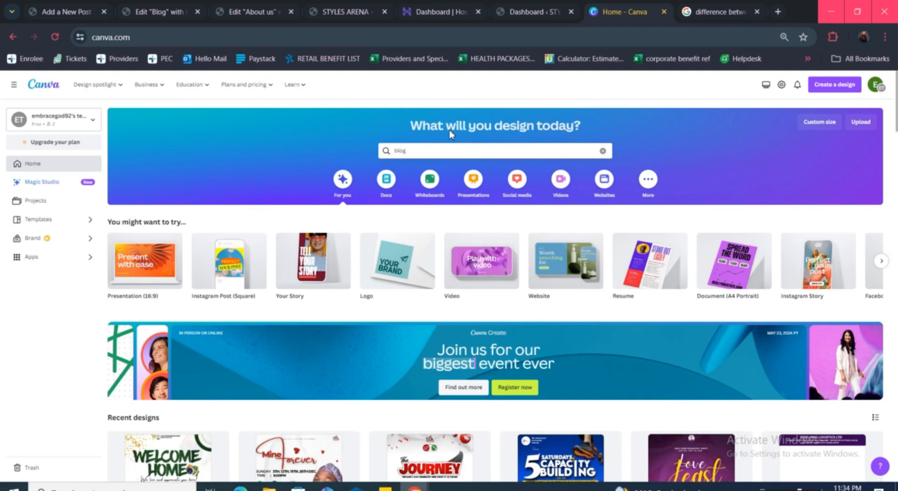
- Search the existing Canva projects for "blog banner"
left_click(428, 150)
key("BackSpace")
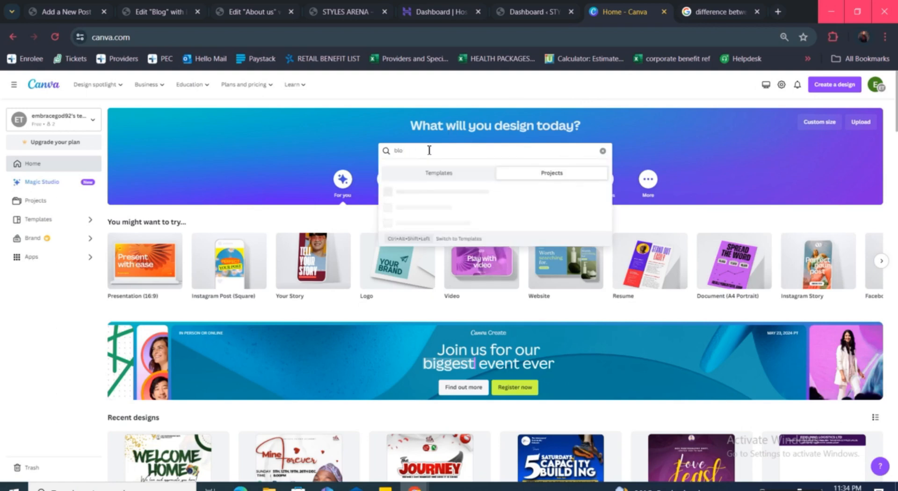
type("g")
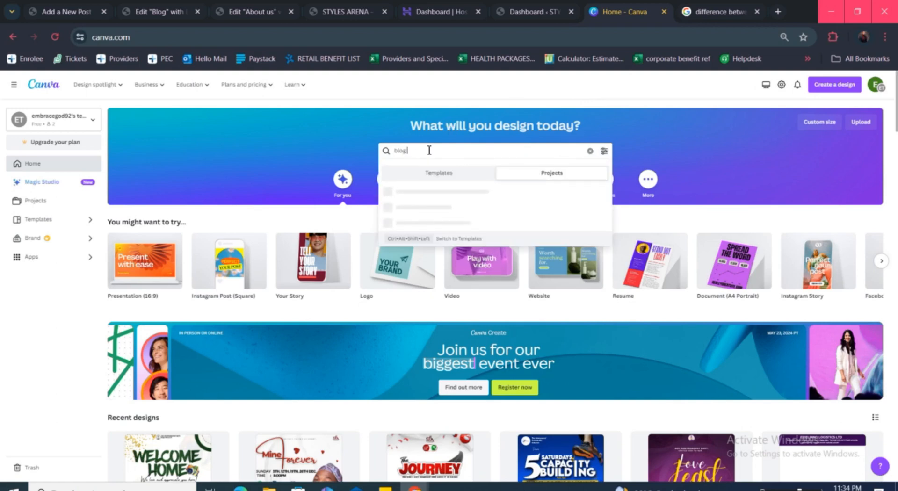
type(" na")
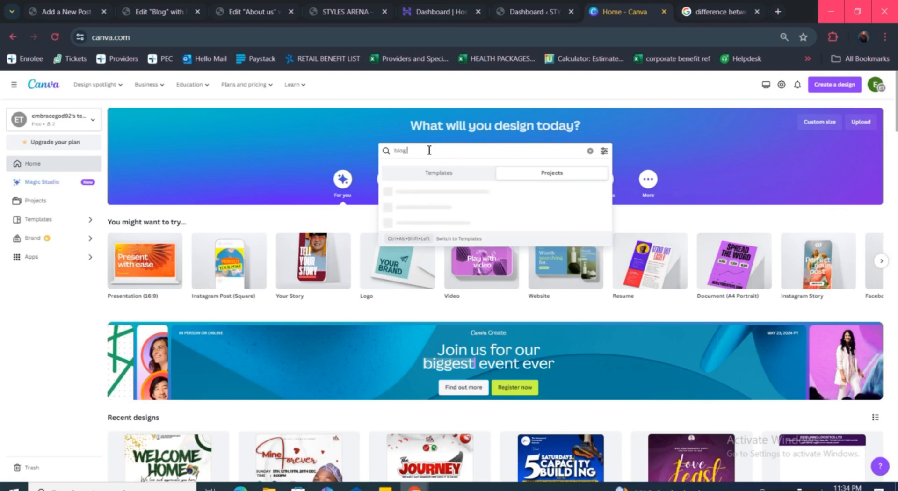
type(" bann")
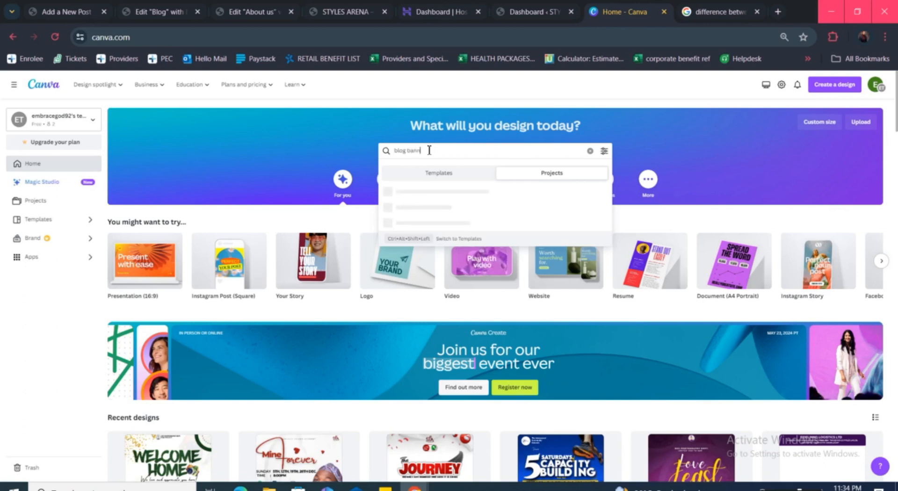
type("e")
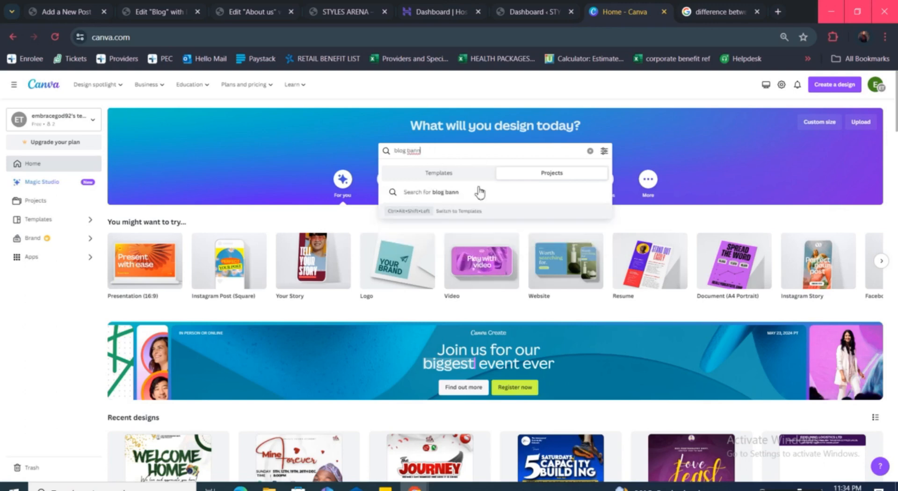
type("r")
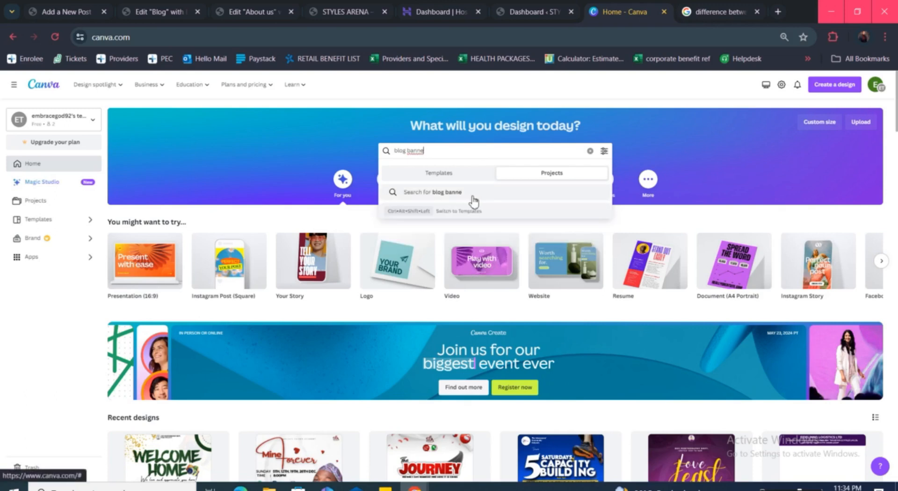
key("Return")
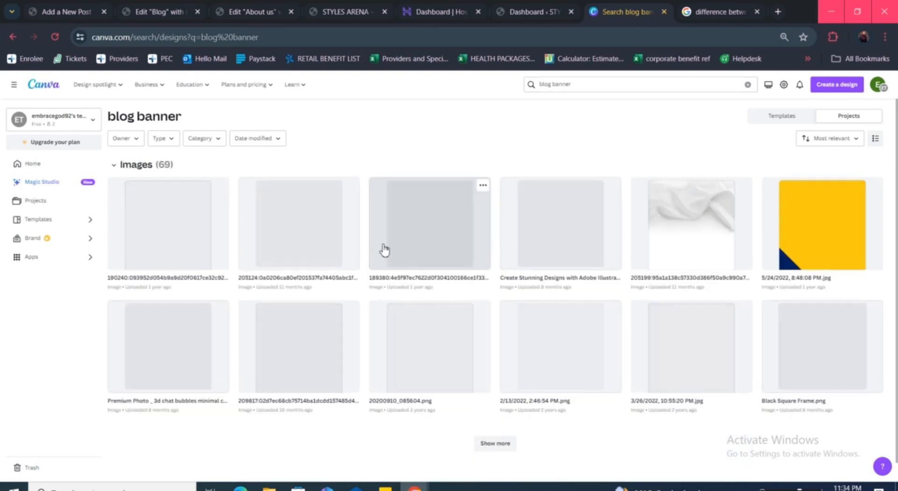
- Return to the Canva home page and search the templates instead for "blog banner"
left_click(45, 169)
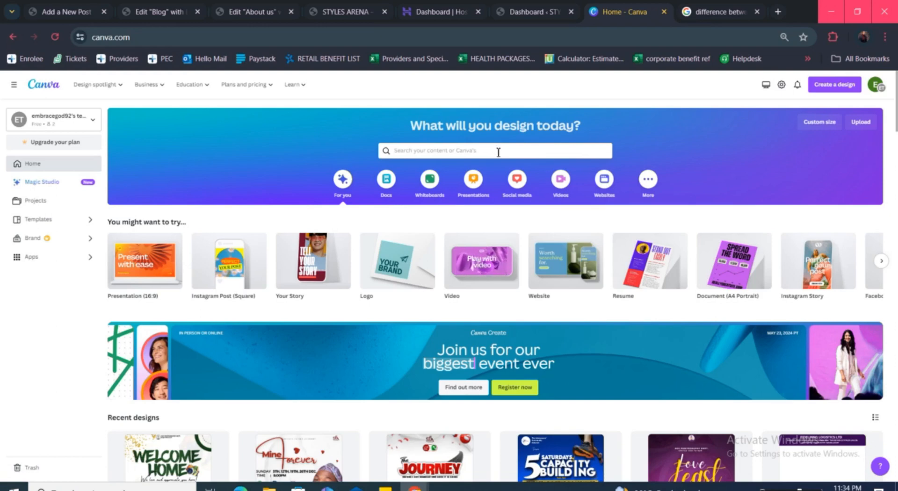
left_click(498, 150)
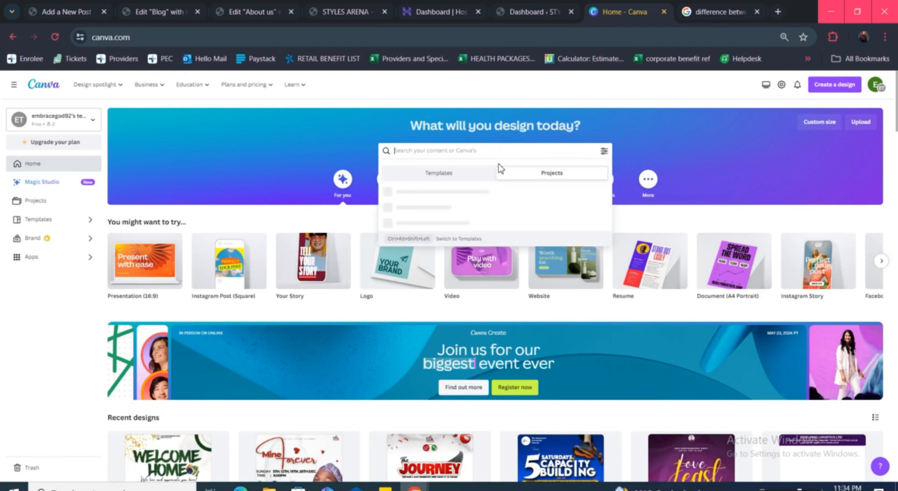
left_click(477, 173)
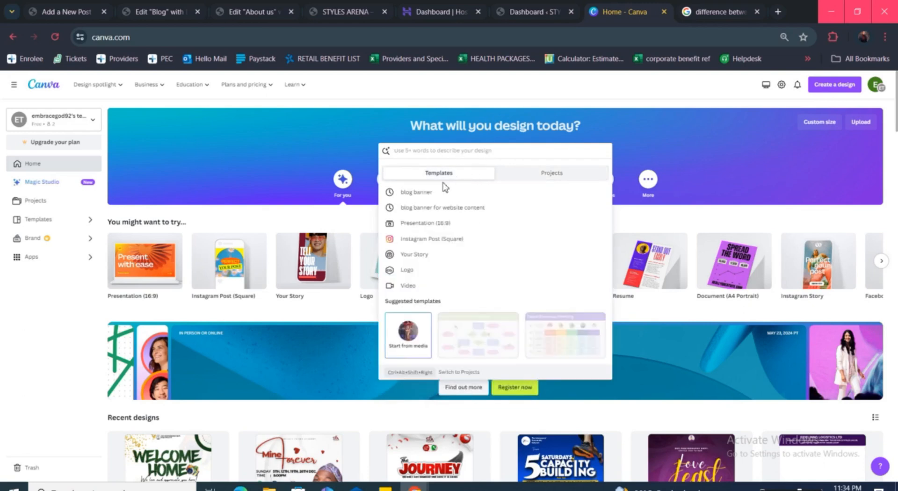
left_click(439, 194)
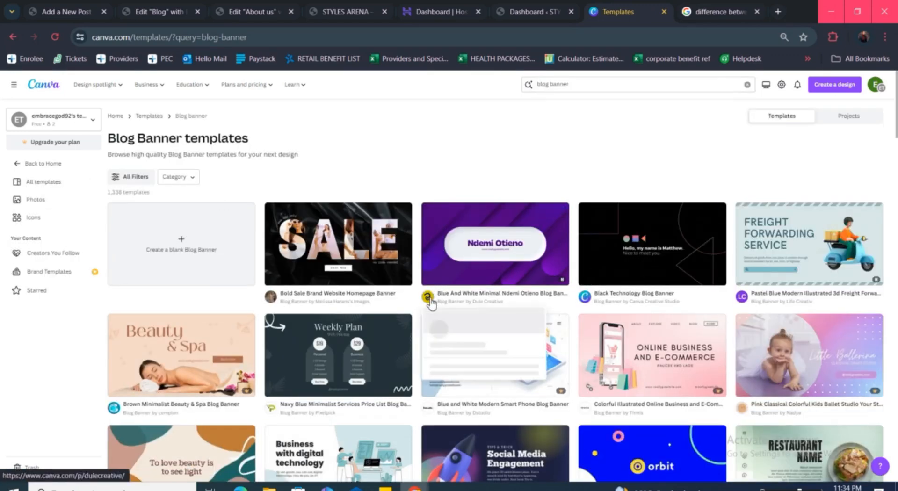
- Look through the blog banner templates for a design that suits a digital marketing post
scroll(431, 301, "down", 4)
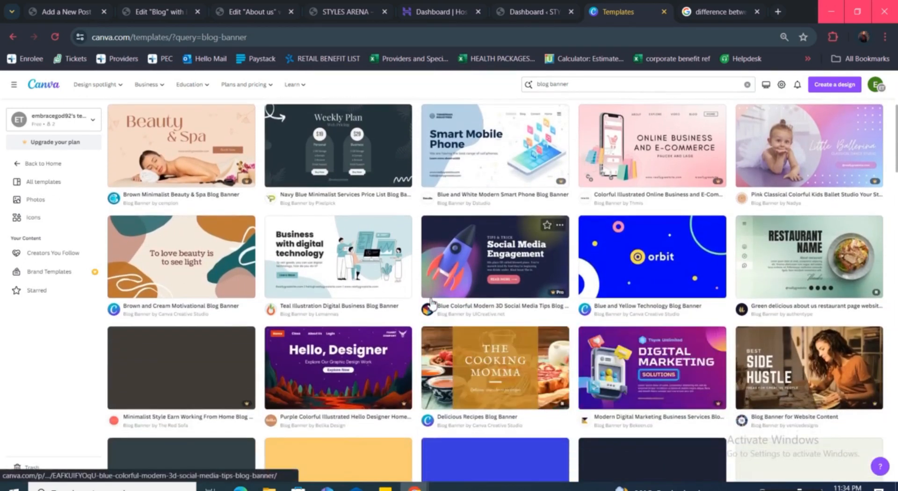
scroll(432, 303, "down", 2)
scroll(438, 304, "down", 3)
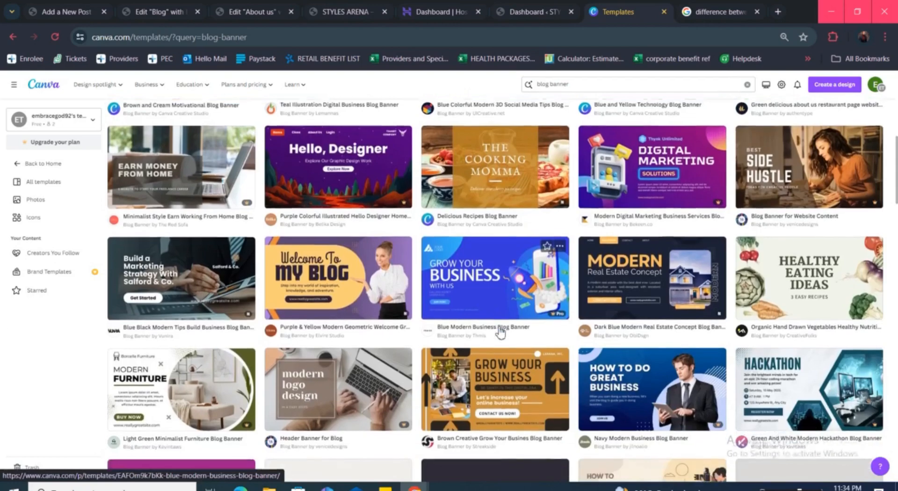
scroll(498, 331, "down", 1)
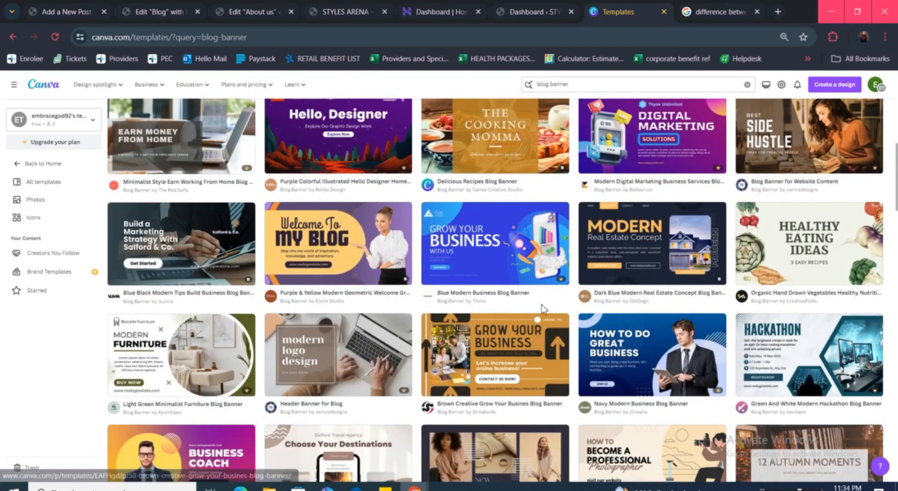
scroll(273, 284, "down", 3)
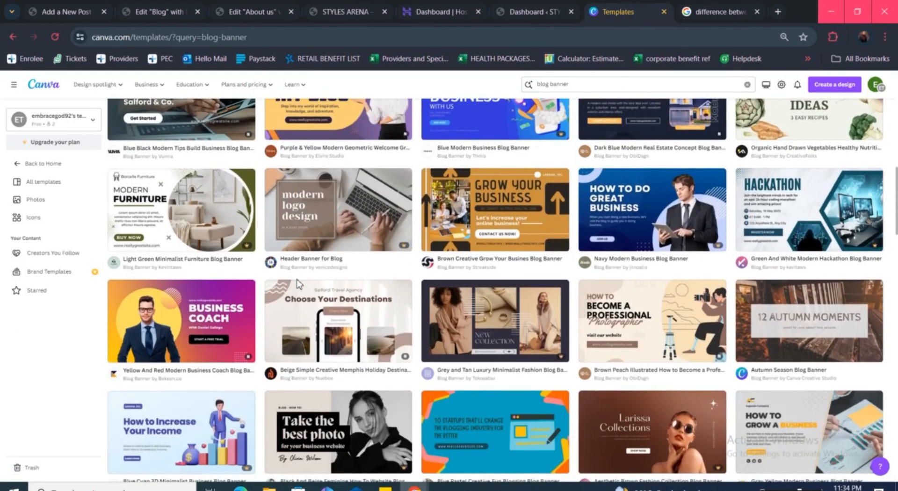
scroll(298, 283, "up", 5)
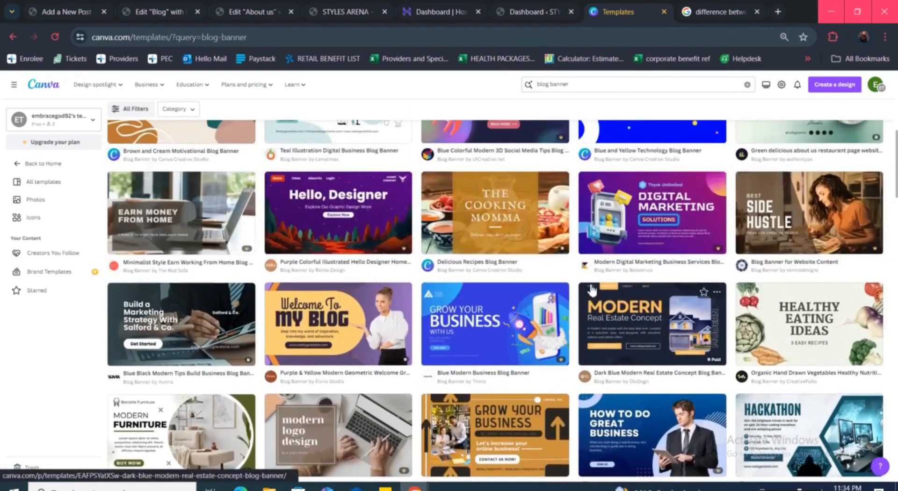
scroll(591, 290, "up", 3)
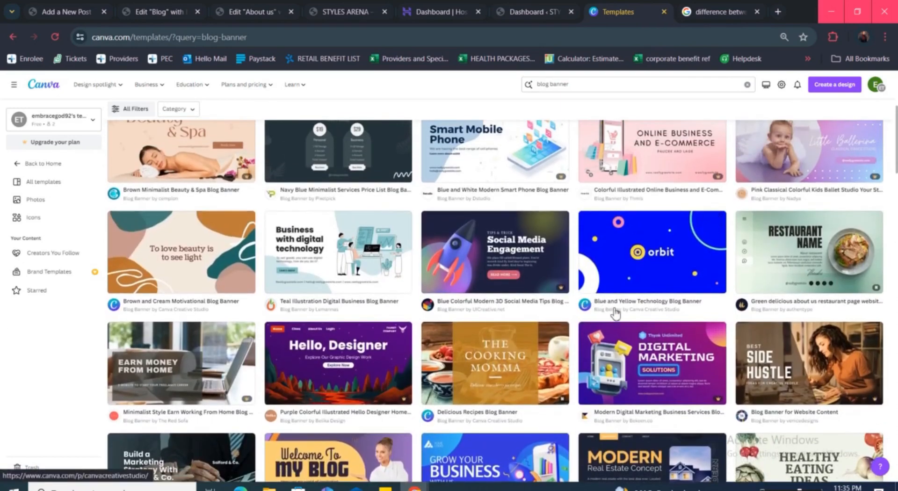
scroll(613, 311, "up", 2)
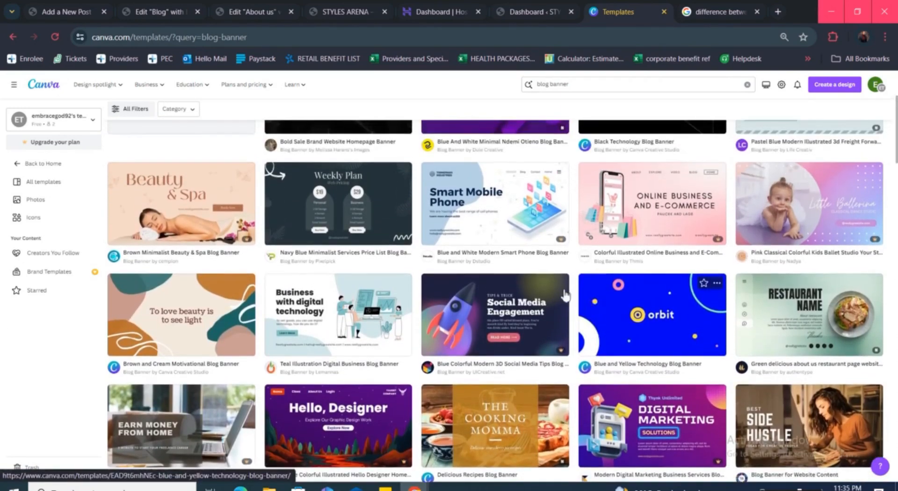
scroll(421, 283, "up", 2)
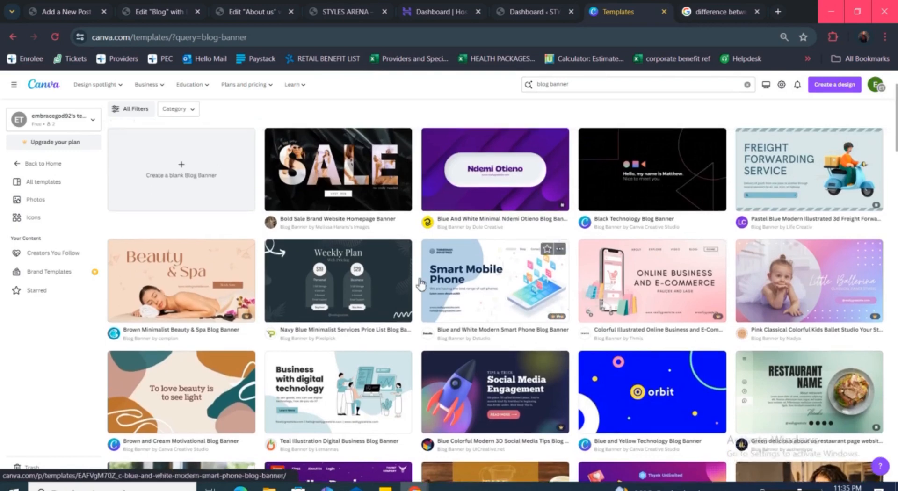
scroll(421, 284, "up", 2)
scroll(276, 299, "down", 2)
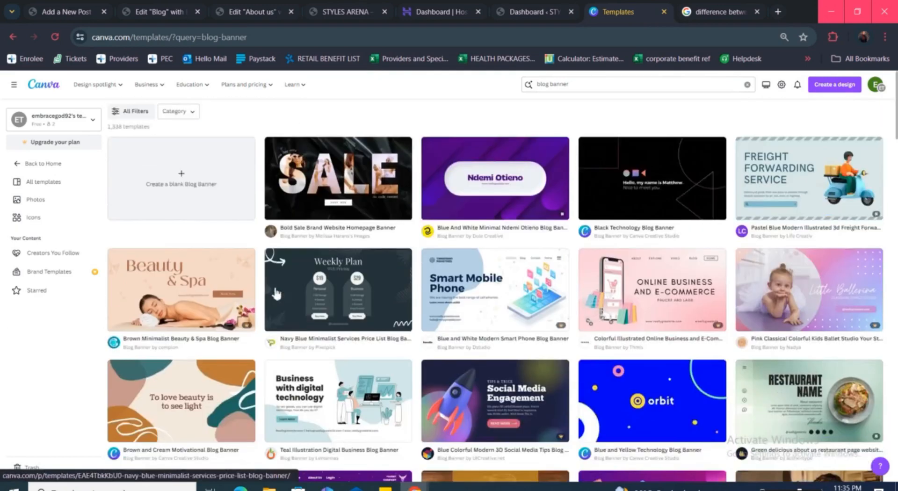
scroll(276, 294, "down", 15)
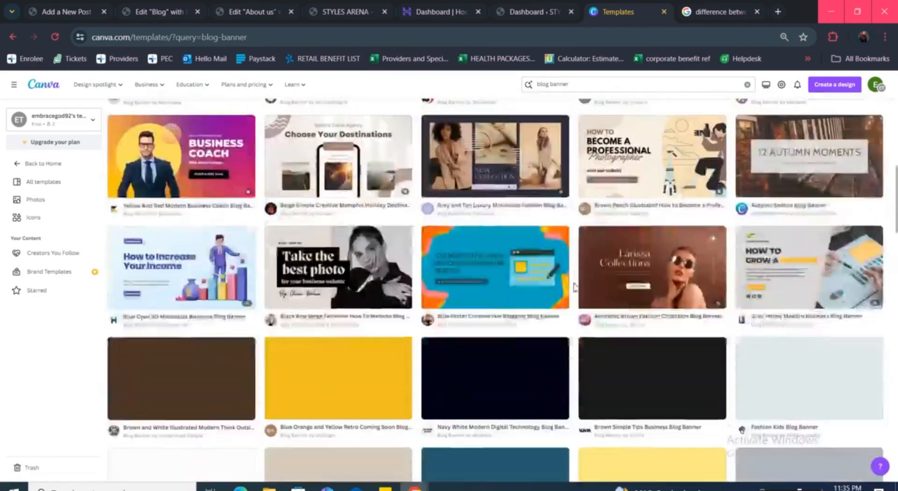
scroll(474, 281, "up", 2)
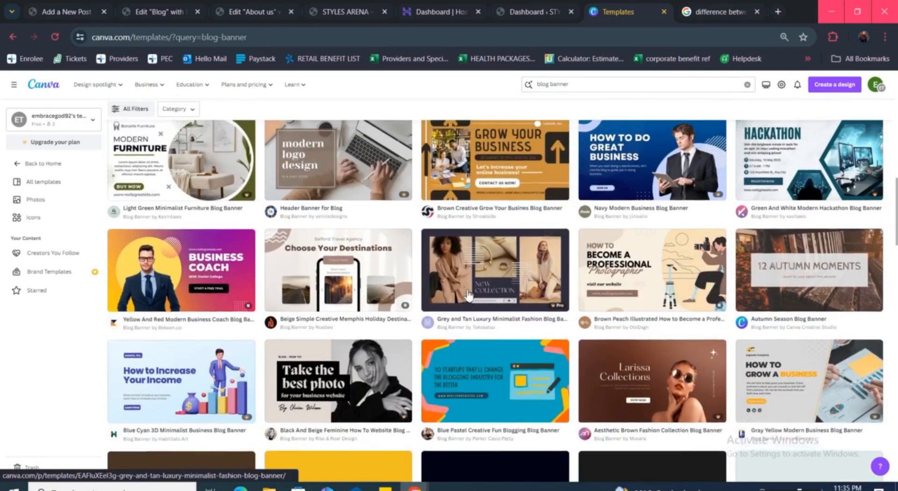
scroll(468, 294, "up", 1)
scroll(468, 294, "down", 10)
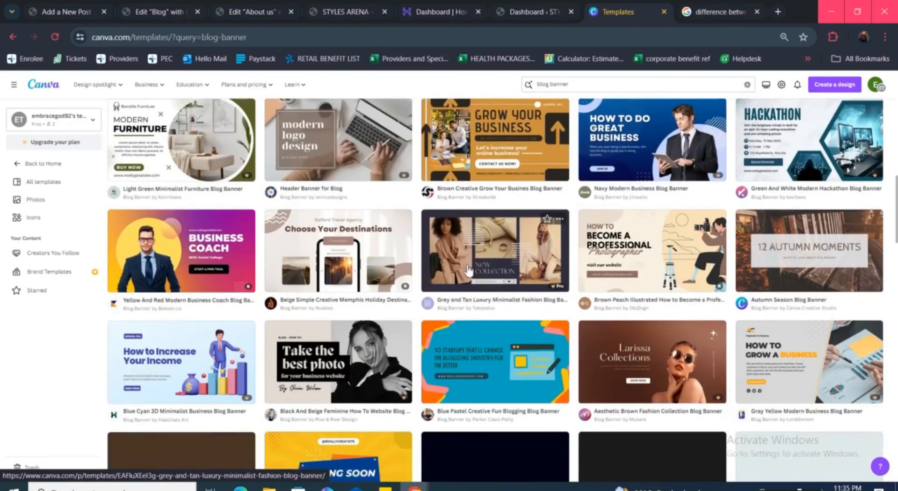
scroll(469, 270, "down", 1)
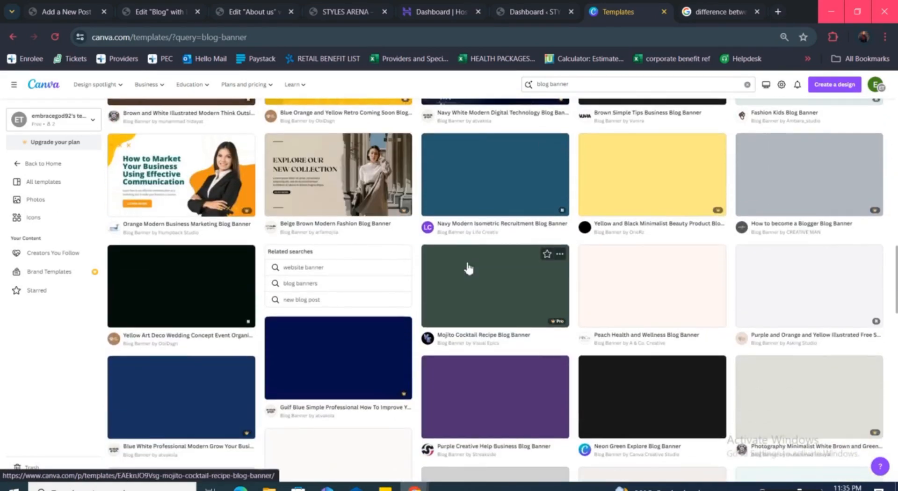
scroll(468, 268, "up", 5)
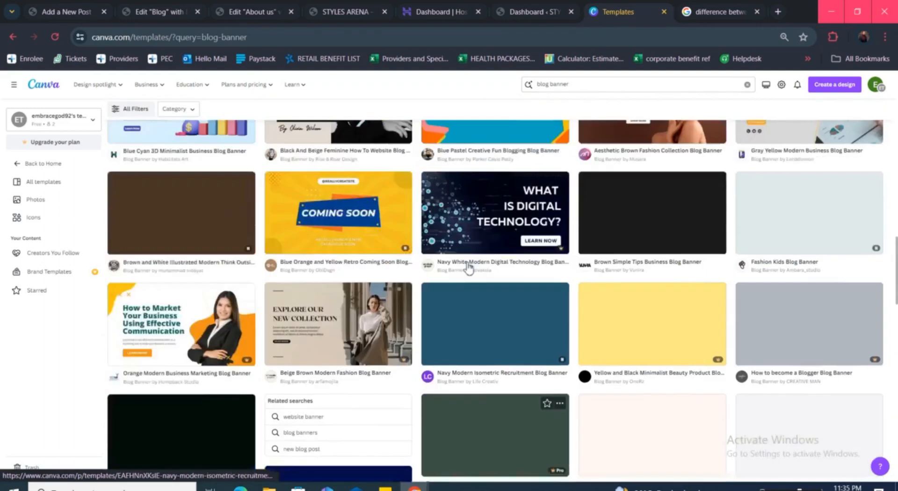
scroll(468, 268, "up", 9)
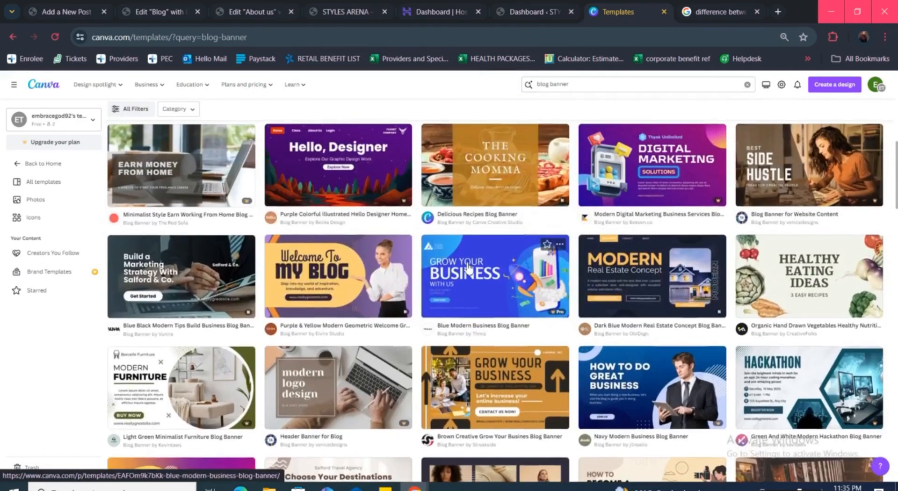
scroll(468, 269, "up", 1)
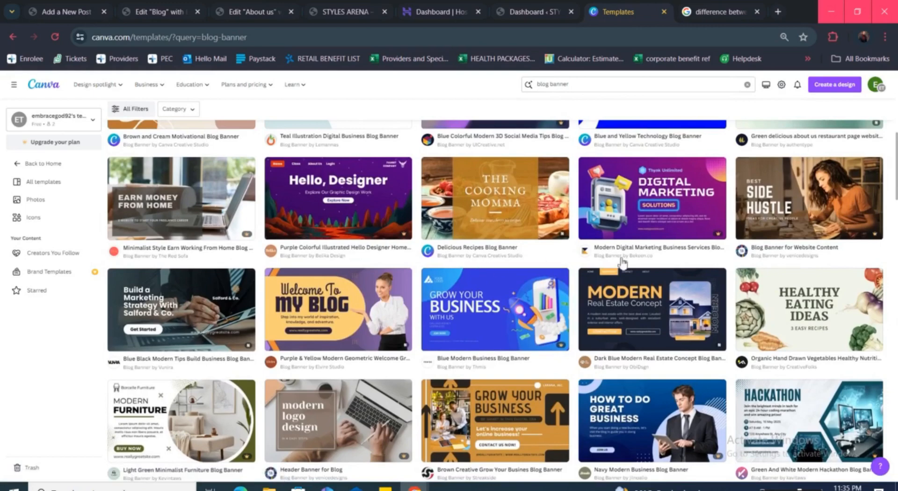
scroll(562, 261, "up", 2)
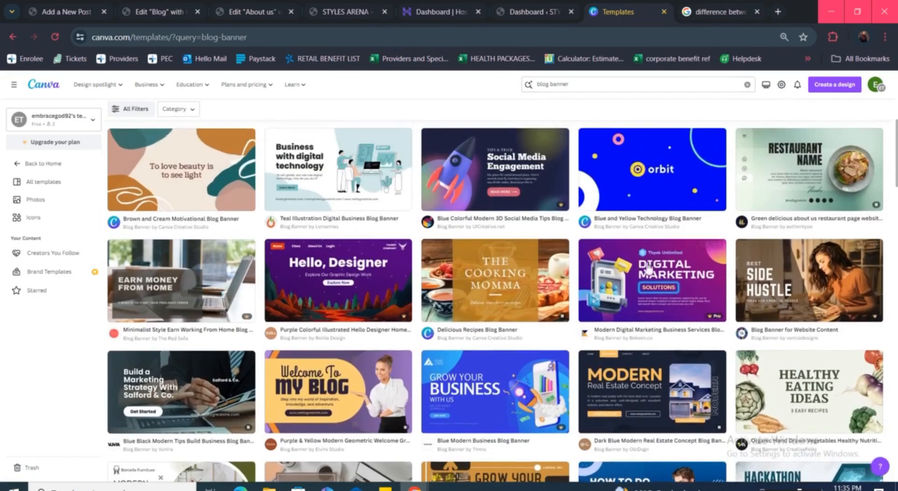
scroll(563, 261, "up", 1)
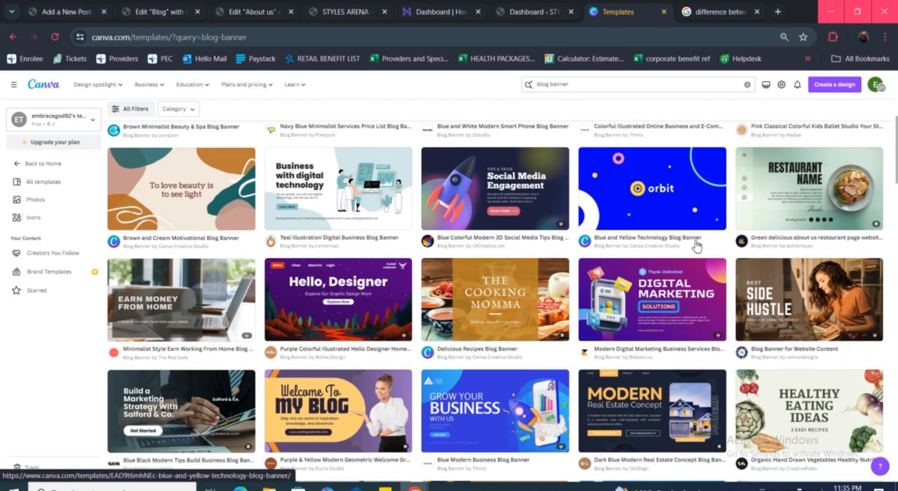
scroll(688, 243, "up", 1)
scroll(594, 247, "up", 2)
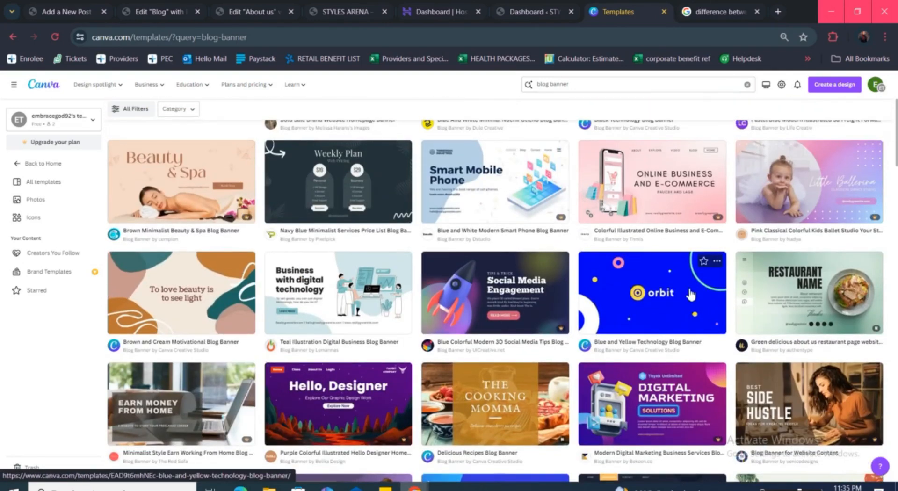
- Open the "Blue and Yellow Technology Blog Banner" template and start customizing it as a new design
left_click(668, 288)
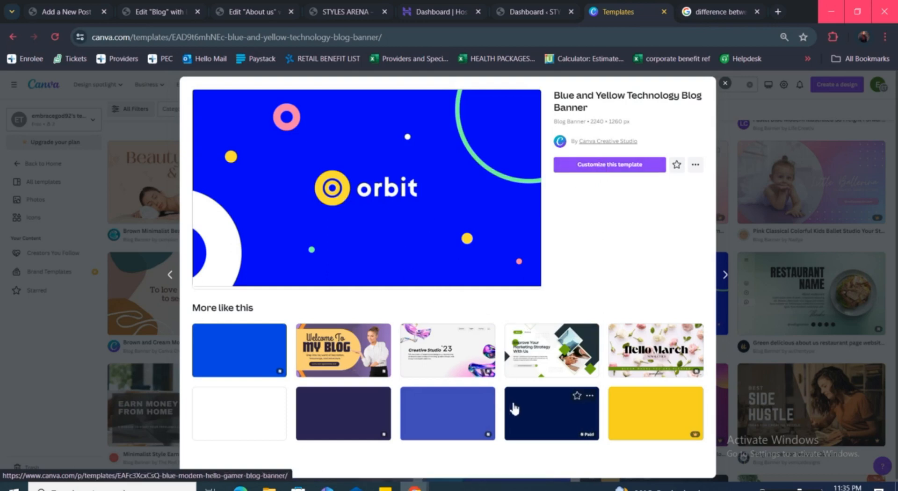
scroll(514, 374, "down", 1)
scroll(514, 360, "up", 1)
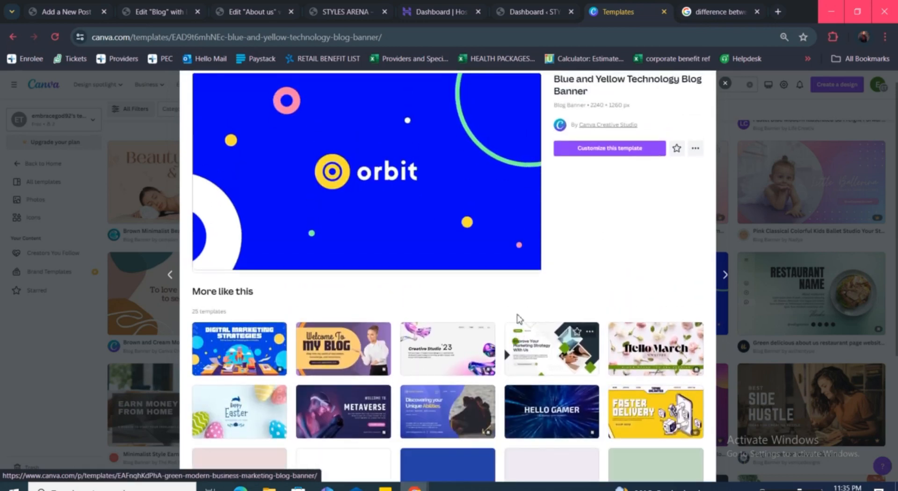
scroll(608, 210, "up", 1)
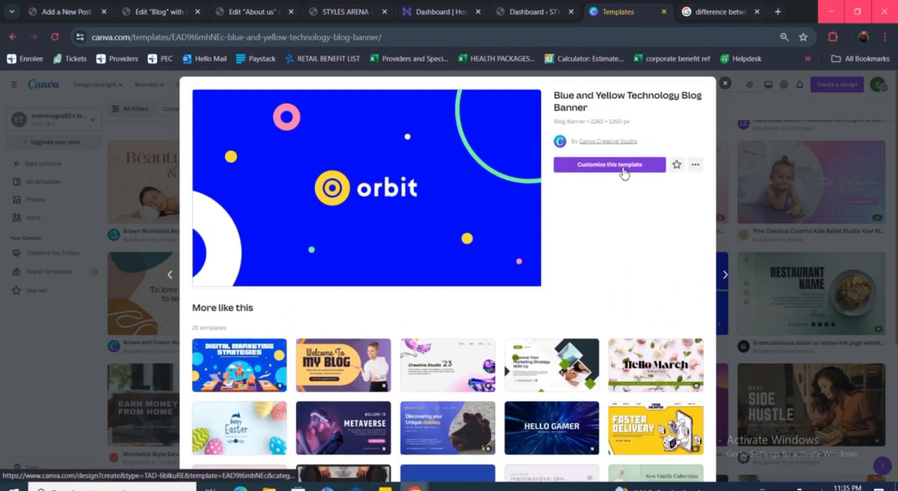
left_click(624, 173)
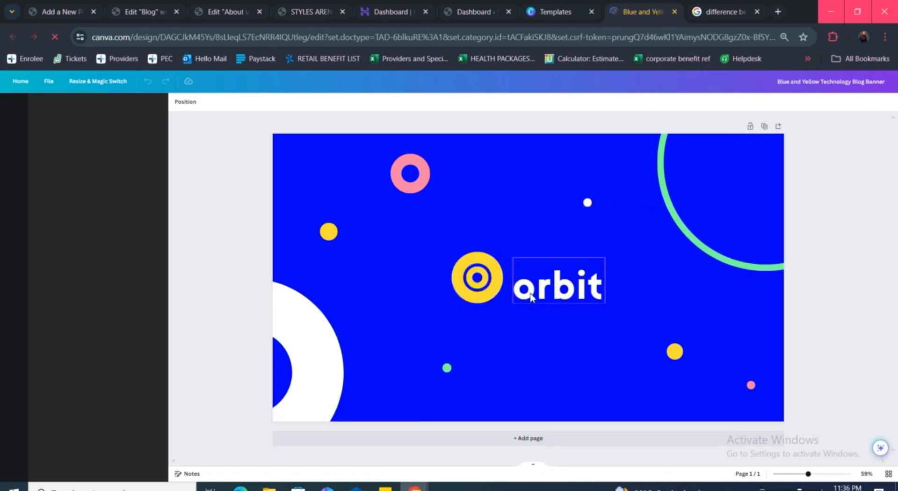
- Move the yellow ring logo up and to the right, and shift the "orbit" text left so it sits below the logo
left_click(569, 290)
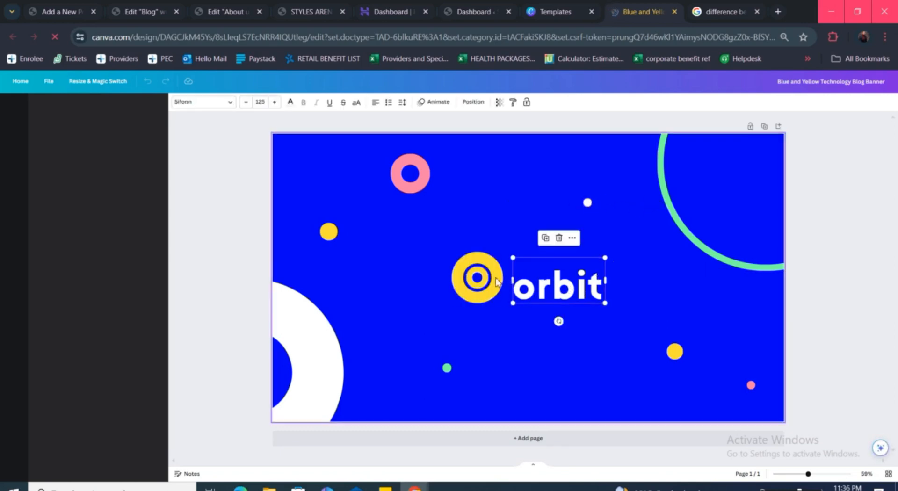
left_click_drag(487, 286, 542, 232)
left_click_drag(568, 286, 509, 290)
- Replace the "orbit" text with "Top Ten", putting each word on its own line, and begin a third line
double_click(511, 291)
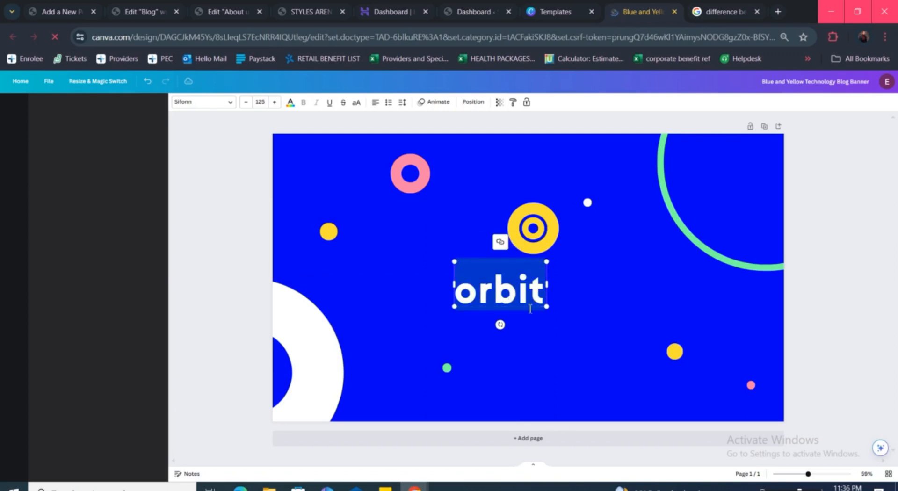
type("T")
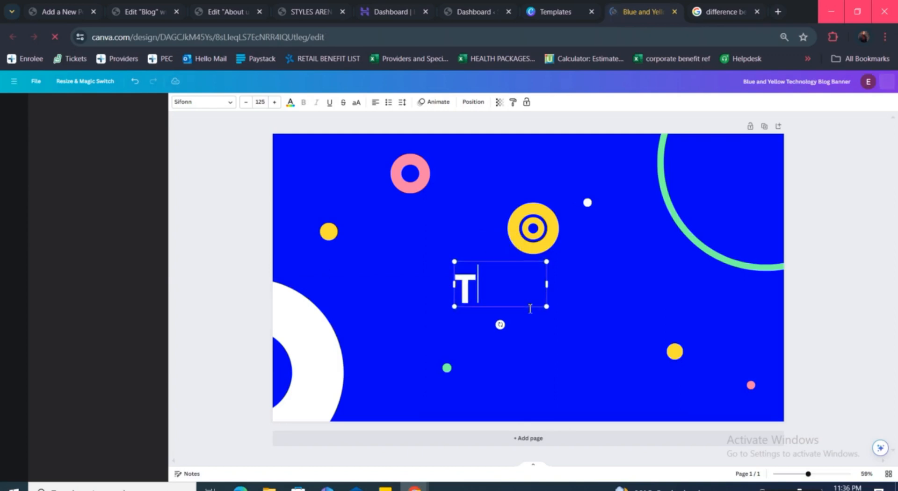
type("op")
key("Return")
type("Te")
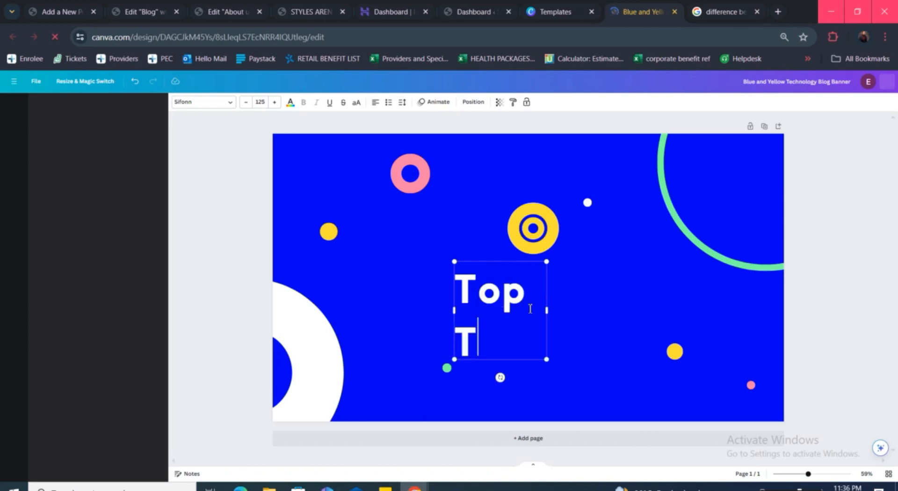
type("n")
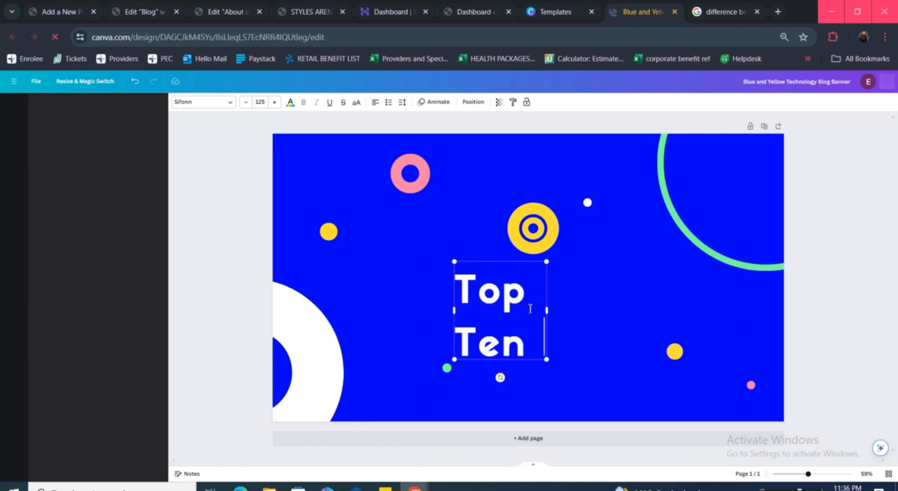
key("Return")
type("I po")
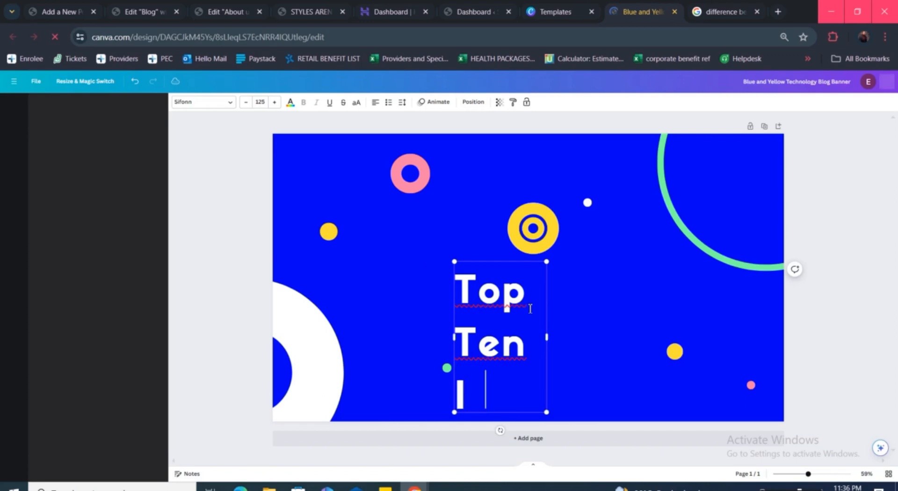
- Erase everything after "Top" in the banner heading and continue it with "10 Importance of Digital Marketing"
key("BackSpace")
key("BackSpace")
key("BackSpace")
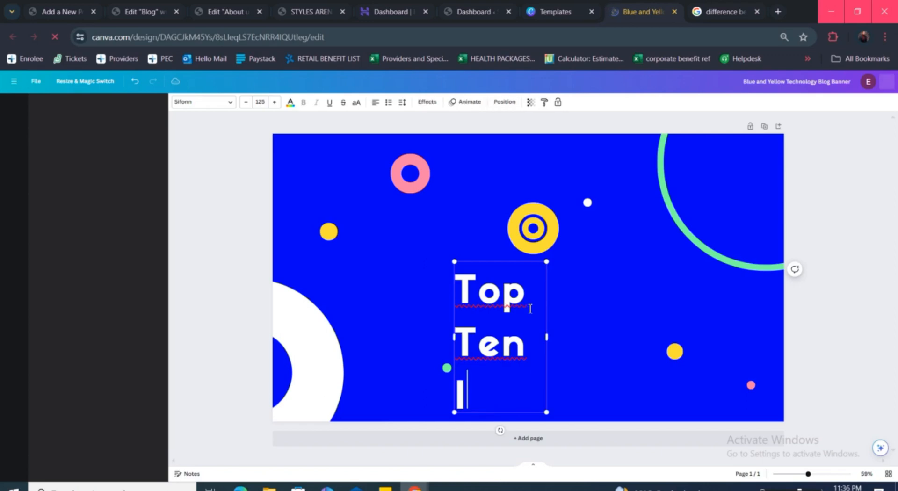
key("BackSpace")
key("BackSpace")
key("BackSpace")
key("BackSpace")
key("BackSpace")
key("BackSpace")
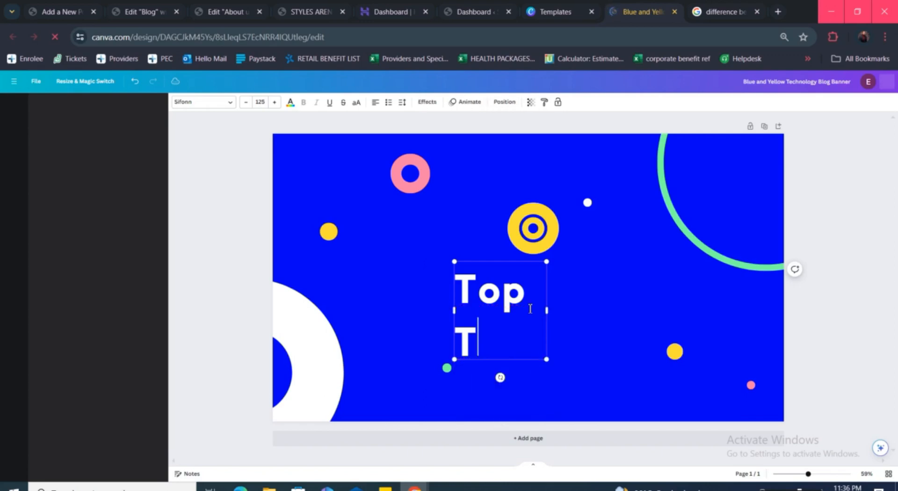
type("10")
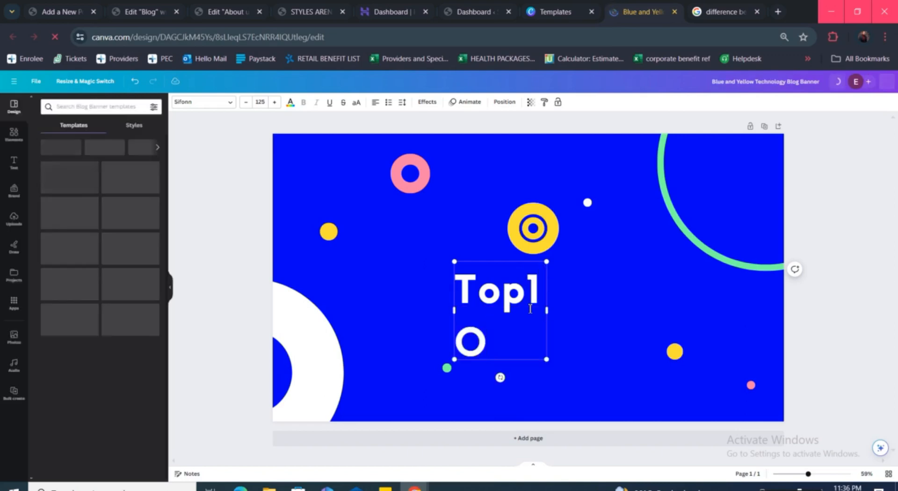
type(" I")
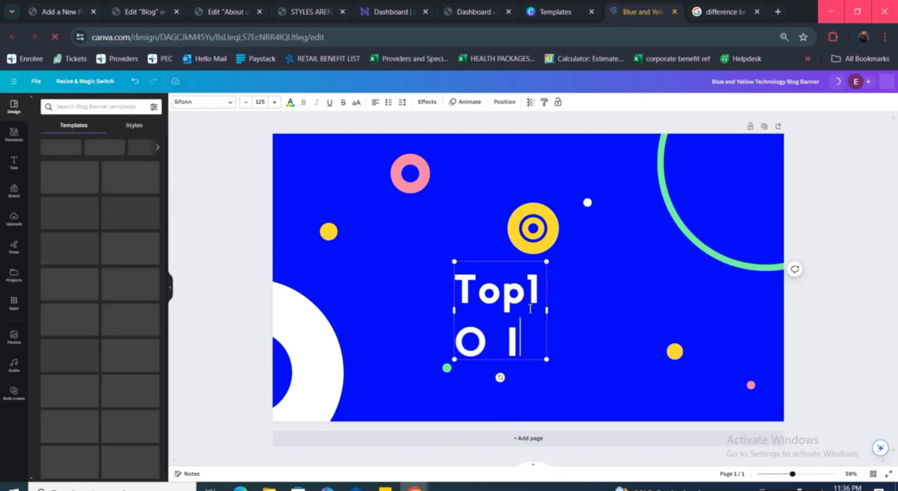
type("mportance of")
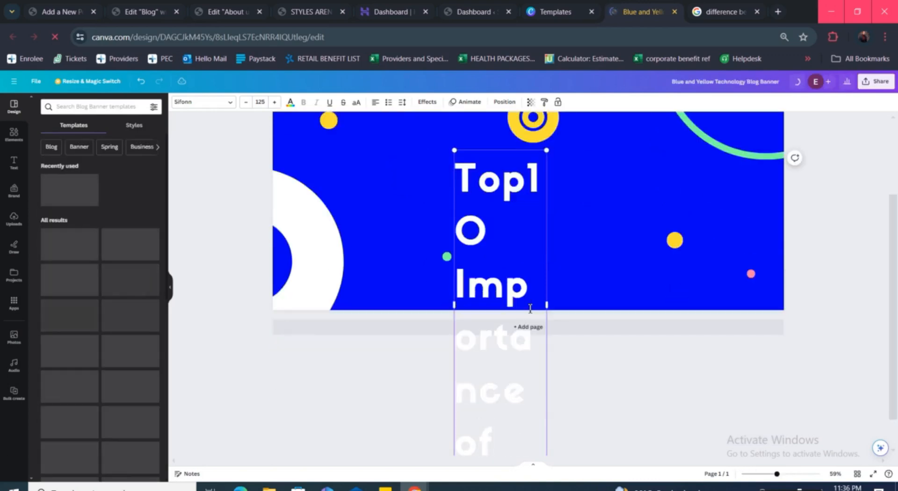
type(" Digital")
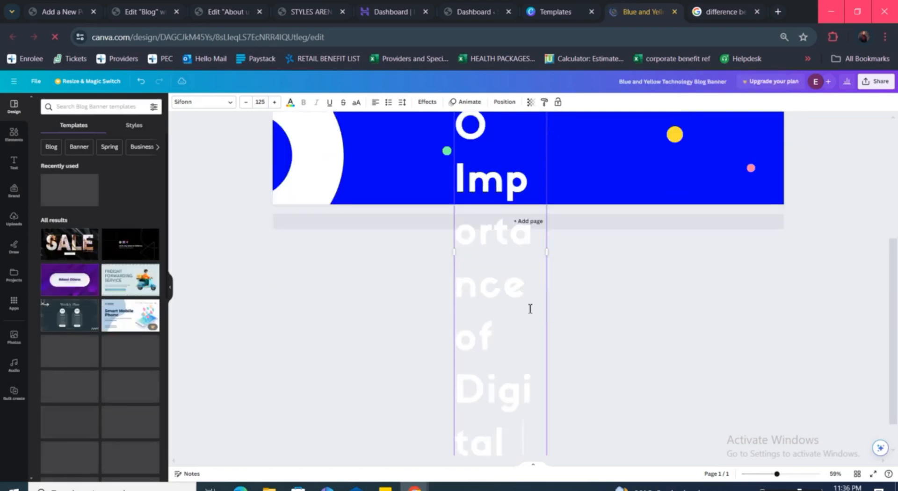
type(" Marketing")
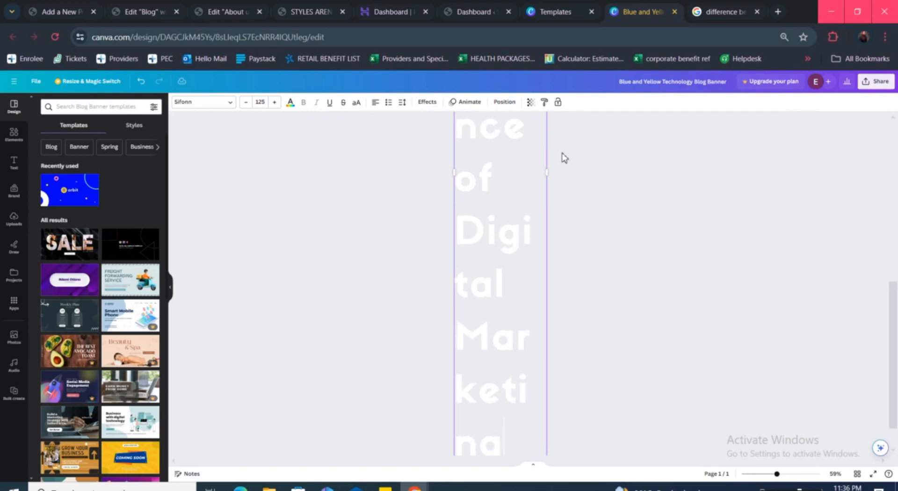
- Widen the heading's text box on both sides until "Top 10 Importance" fits on one line, adding a space between "Top" and "10"
left_click_drag(556, 173, 690, 136)
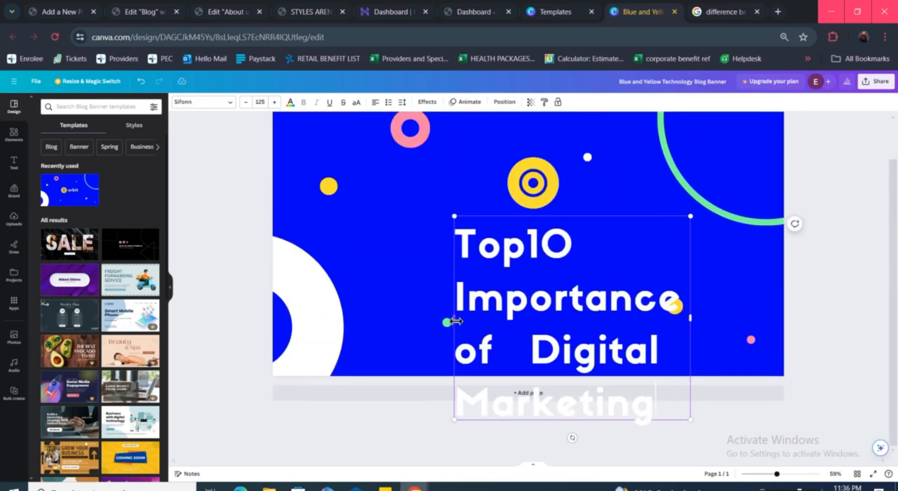
left_click_drag(456, 321, 388, 319)
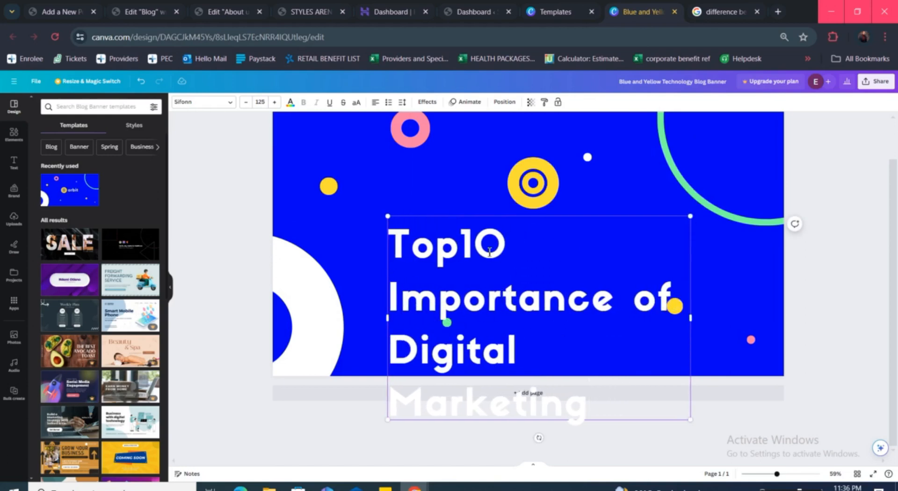
left_click(467, 251)
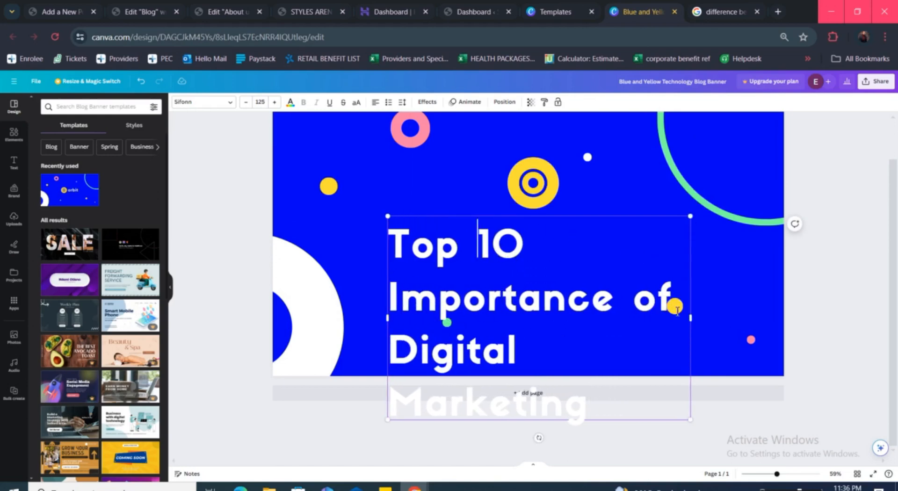
left_click_drag(694, 321, 772, 323)
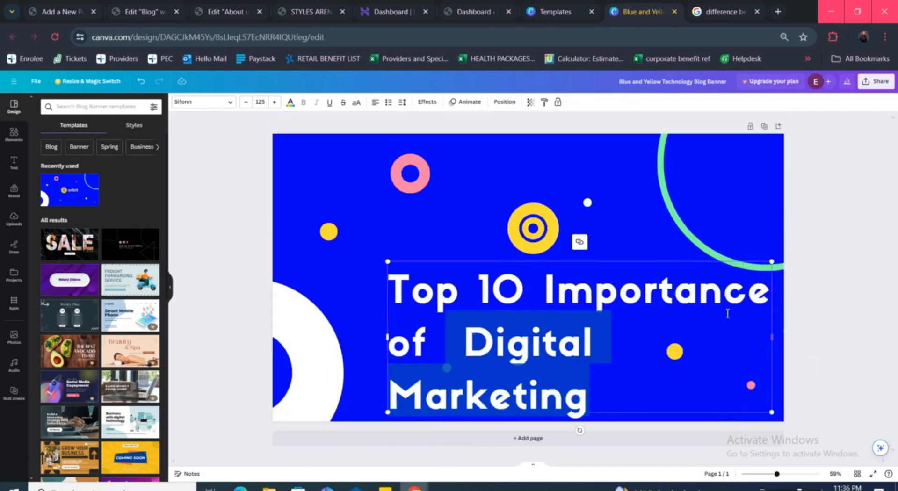
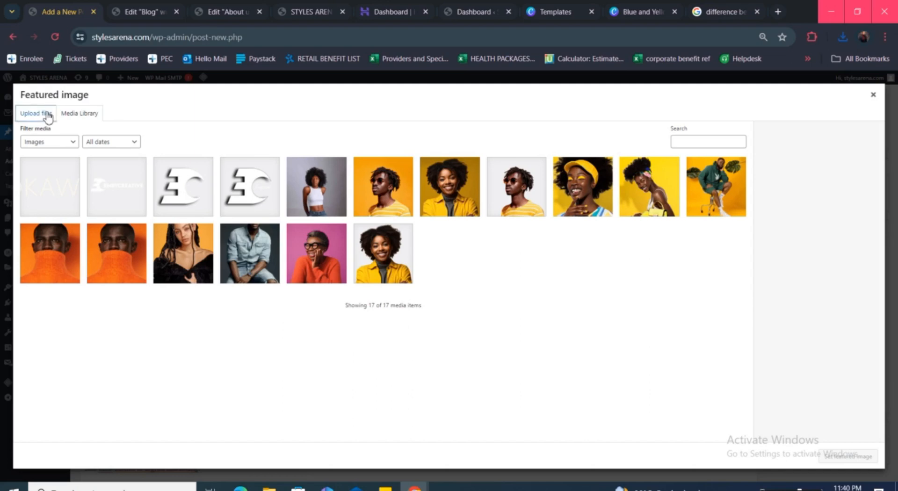
- Upload the Blue and Yellow Technology Blog Banner image from the Downloads folder for the post's featured image
left_click(449, 272)
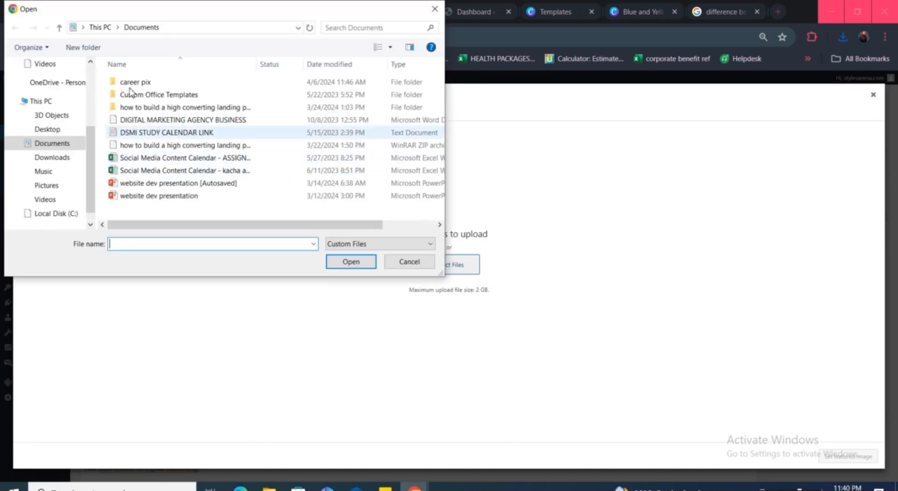
left_click(63, 157)
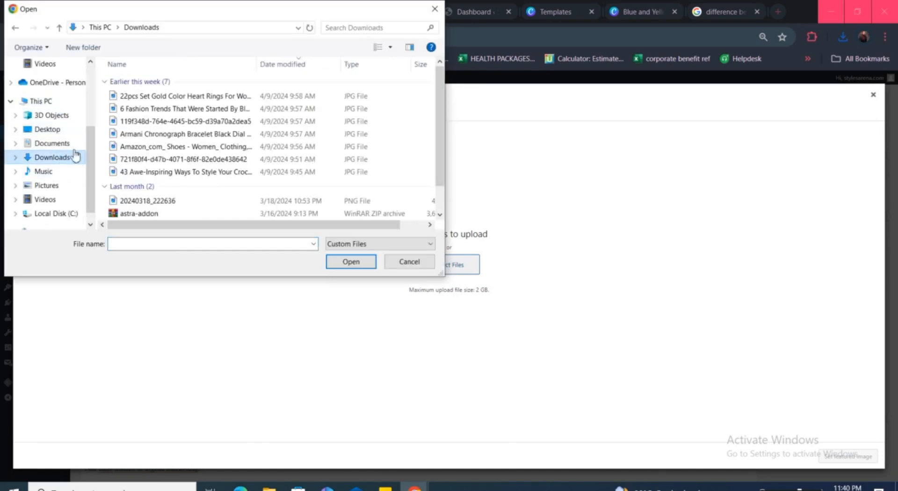
left_click(156, 96)
left_click(334, 263)
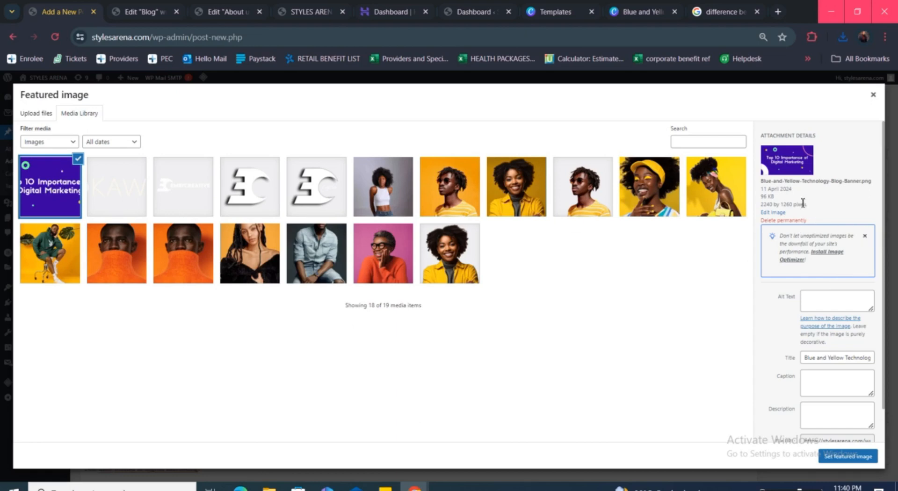
- Title the uploaded banner "top 10 importance of digital marketing" and set it as the post's featured image
triple_click(829, 358)
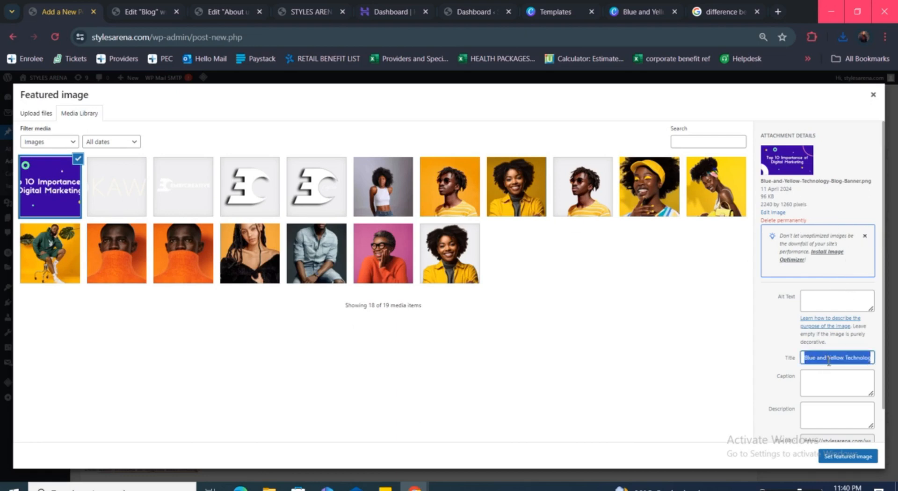
type("T")
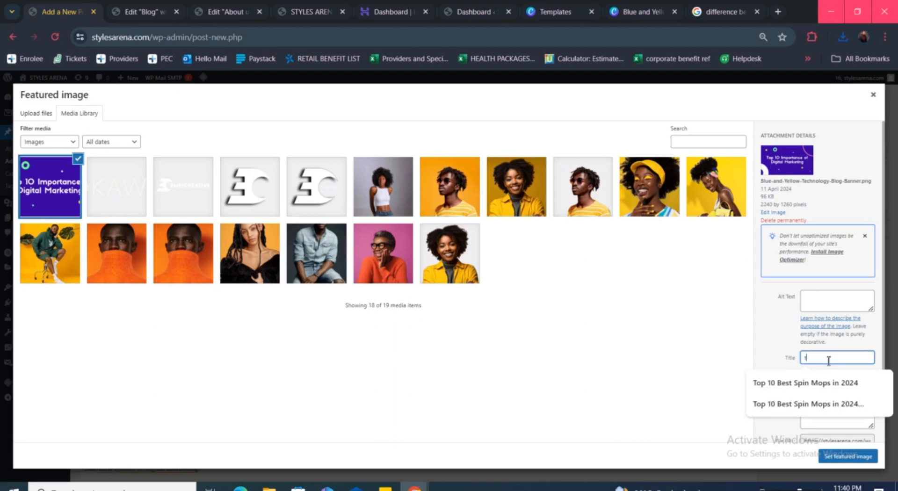
type("op 10 di")
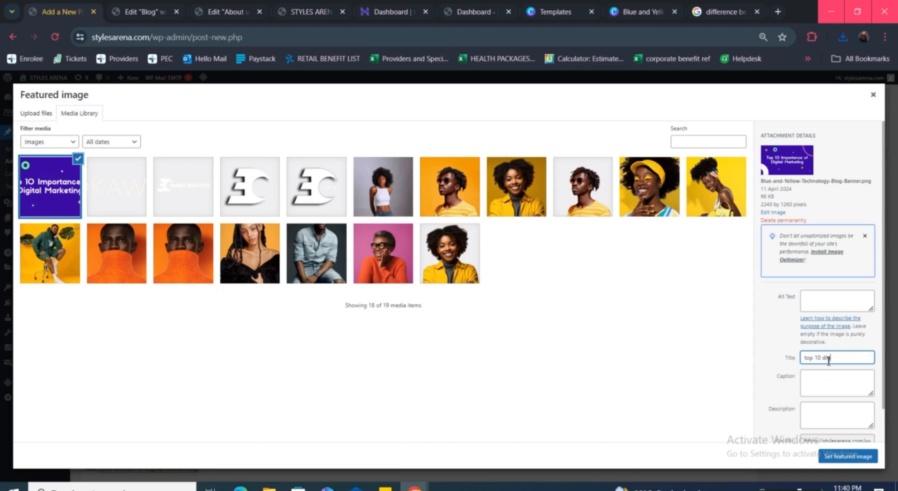
key("BackSpace")
type("i")
type("mportance of digital marke")
type("tin")
type("g")
key("Home")
left_click(855, 456)
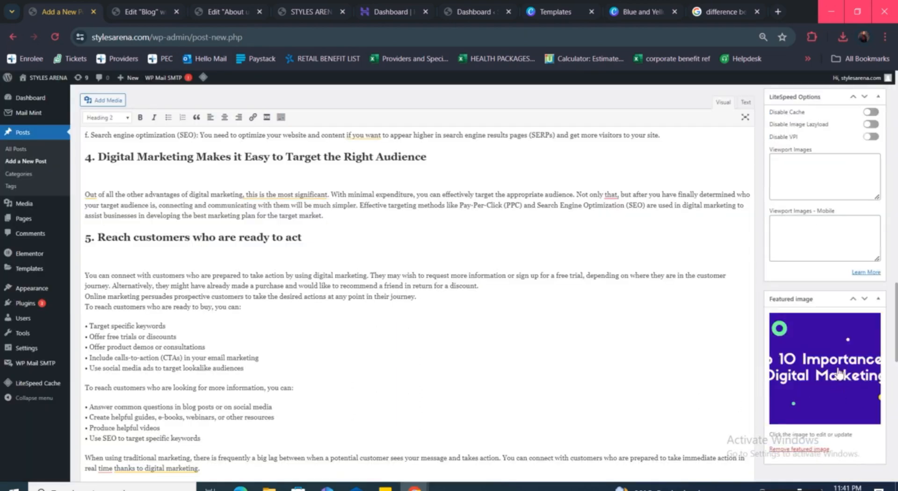
- Review the finished "Top 10 Importance of Digital Marketing" post from end to end and publish it
scroll(784, 361, "down", 2)
scroll(613, 344, "down", 9)
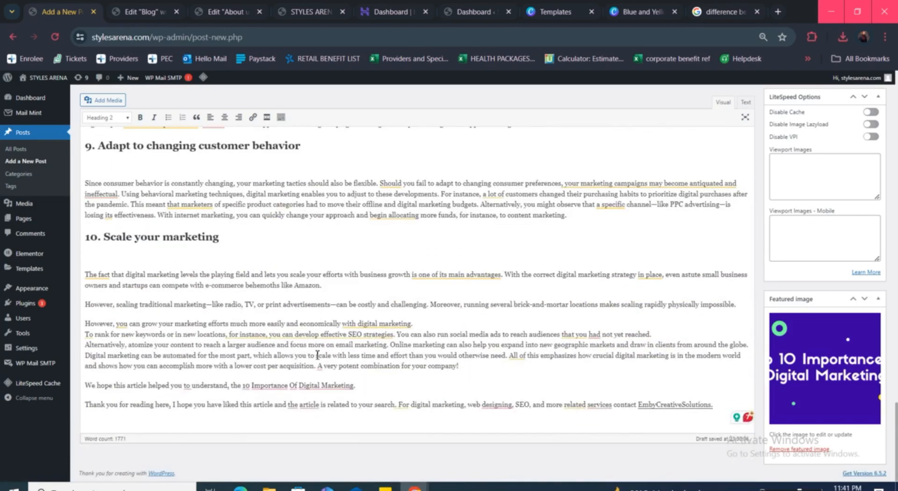
scroll(317, 355, "up", 10)
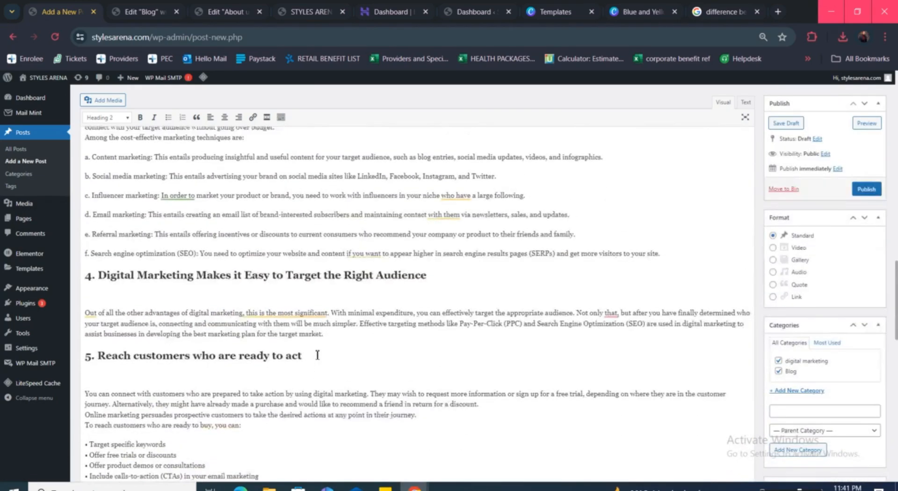
scroll(316, 356, "up", 15)
scroll(316, 357, "down", 2)
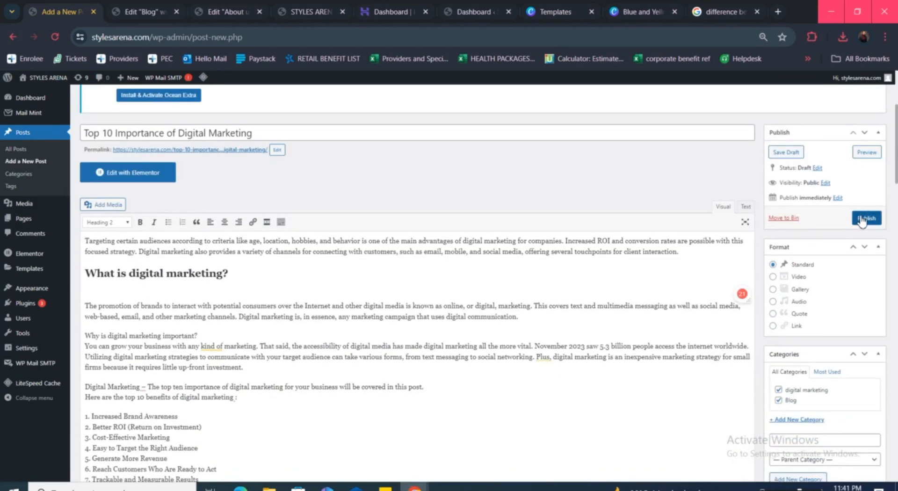
left_click(861, 220)
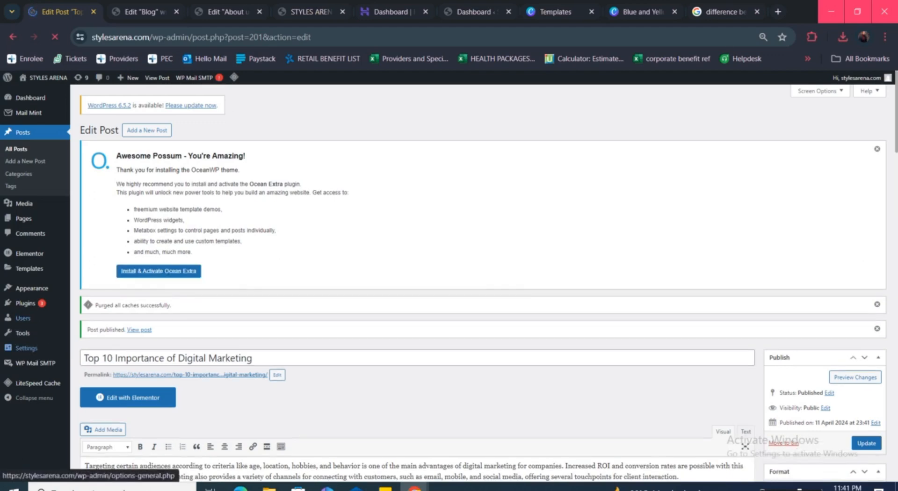
- Open the site's Reading settings, where the homepage and posts page are assigned
mouse_move(36, 353)
left_click(85, 352)
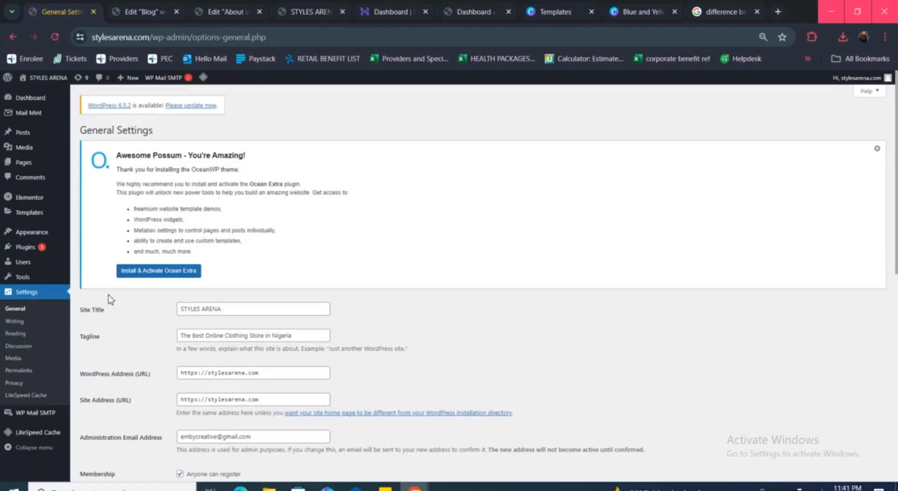
left_click(17, 333)
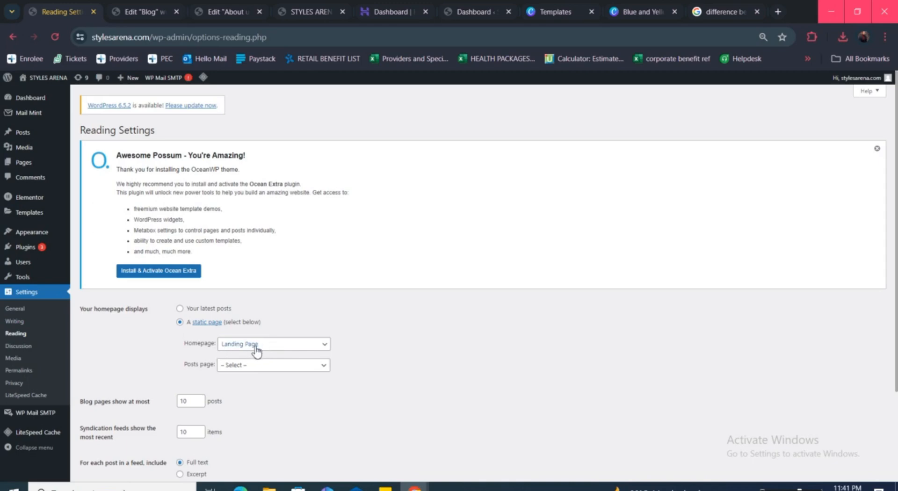
- Set the static homepage to Home and the posts page to Blog, and save the Reading settings
left_click(277, 349)
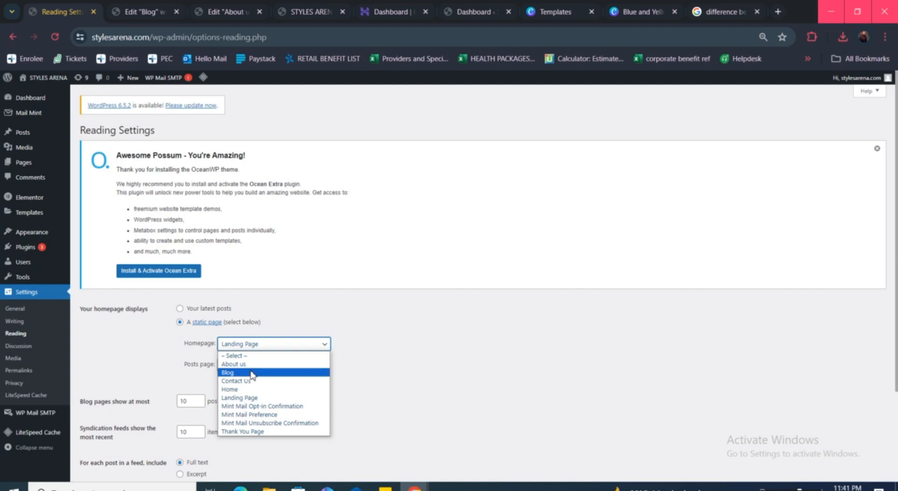
left_click(249, 390)
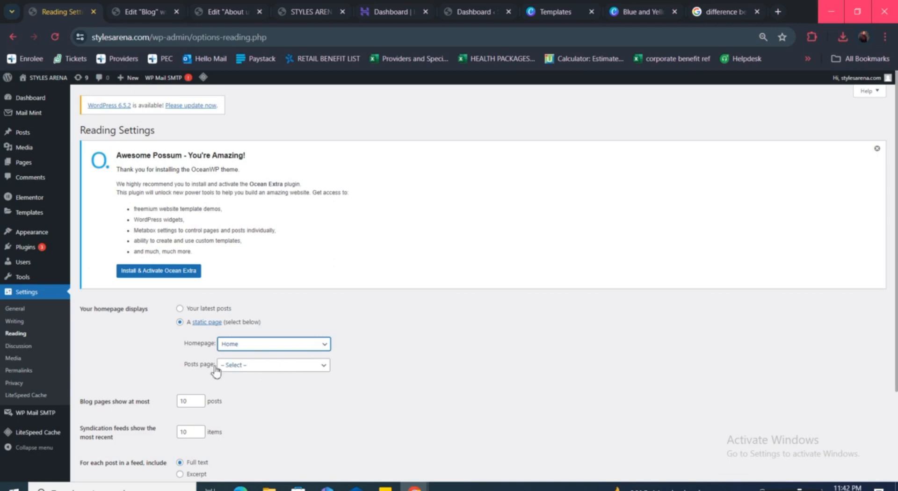
left_click(253, 371)
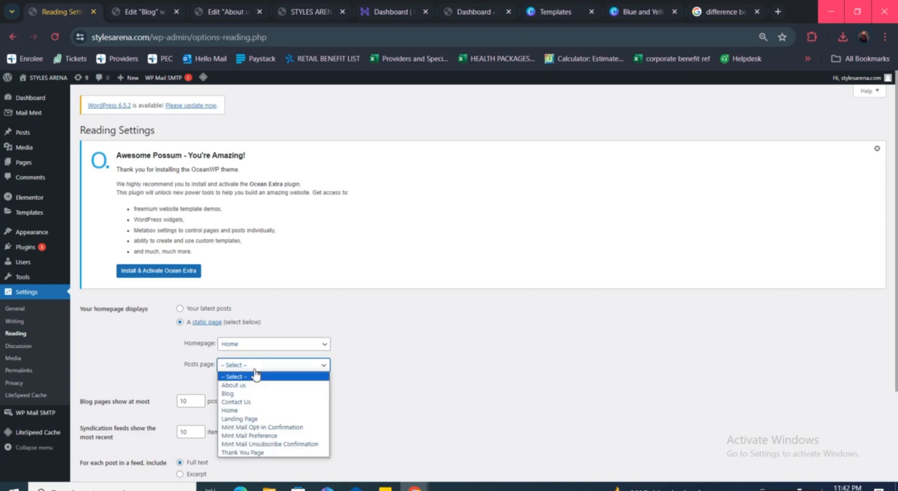
left_click(229, 394)
scroll(237, 398, "down", 1)
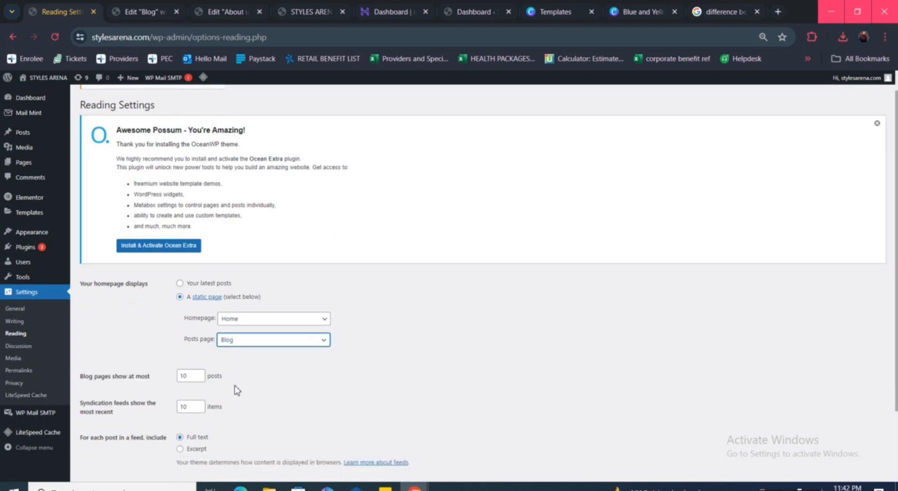
scroll(237, 391, "down", 2)
left_click(111, 440)
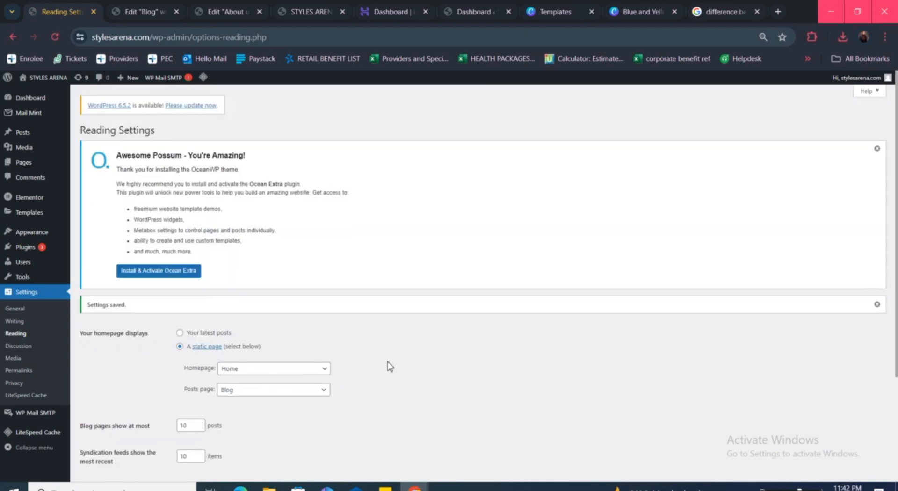
scroll(481, 344, "down", 1)
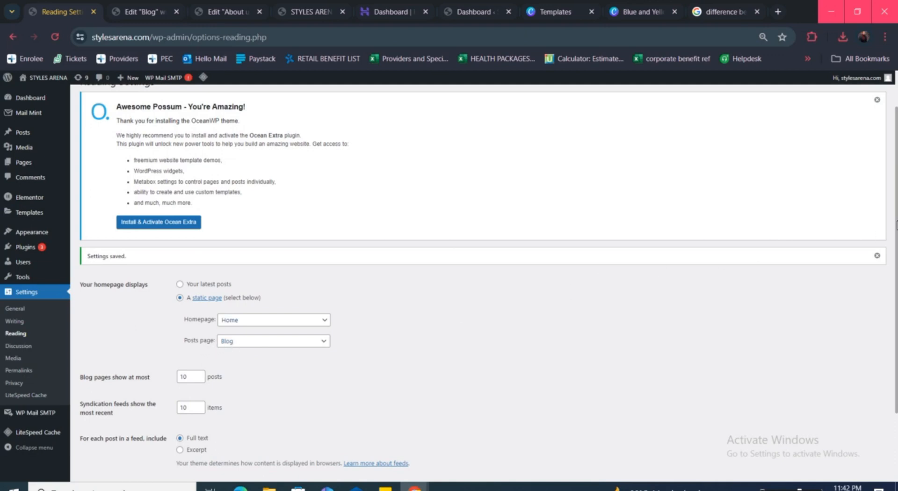
scroll(42, 318, "down", 1)
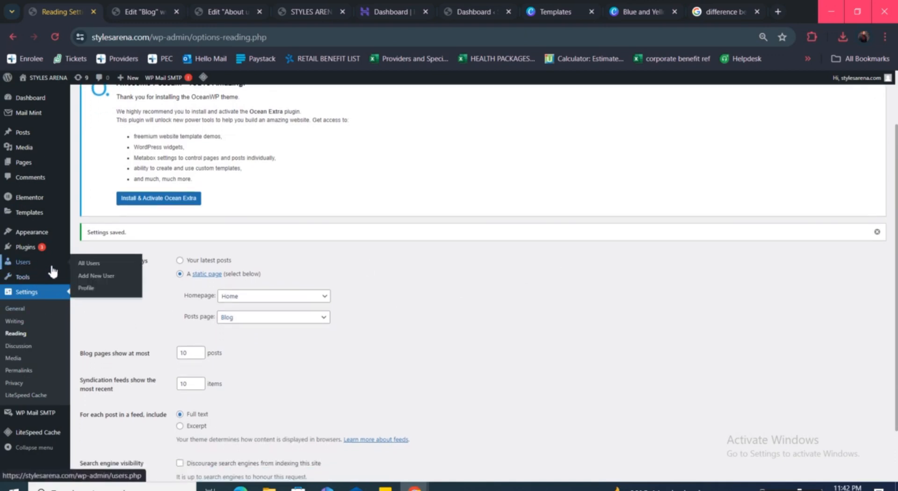
scroll(19, 367, "down", 1)
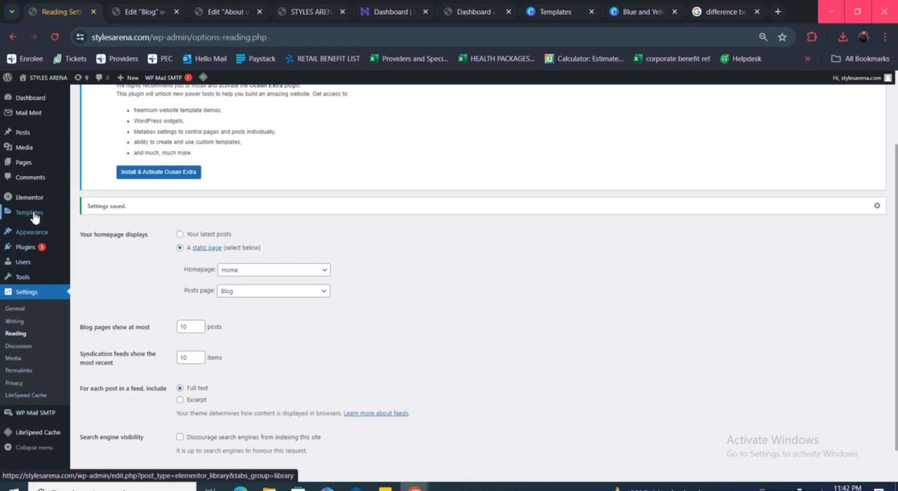
- Create a new Elementor template of type Archive named "blog archive"
mouse_move(35, 216)
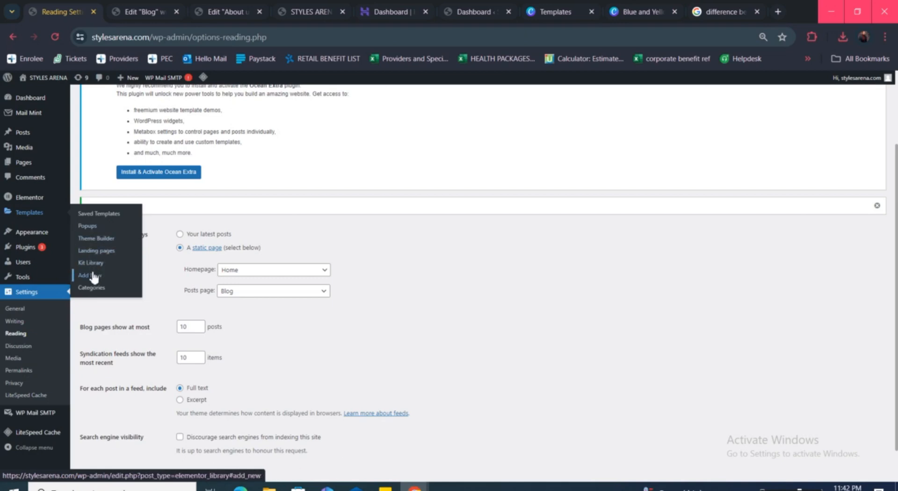
left_click(95, 279)
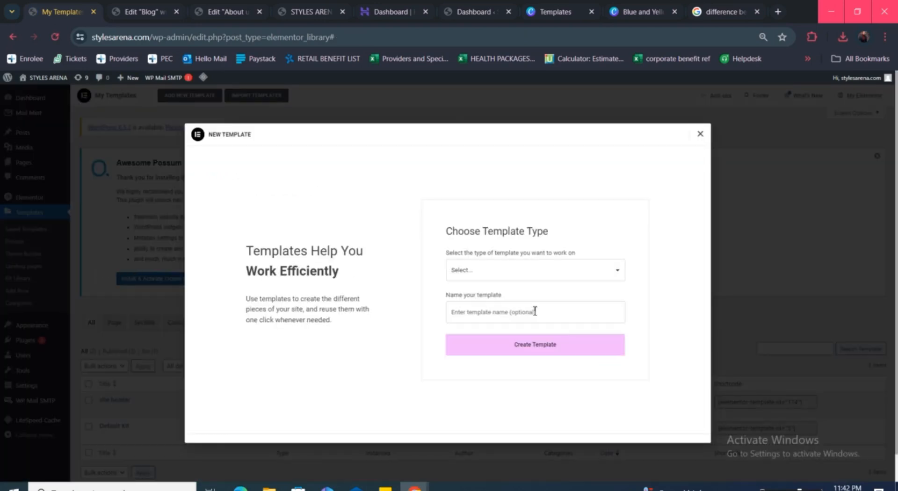
left_click(551, 274)
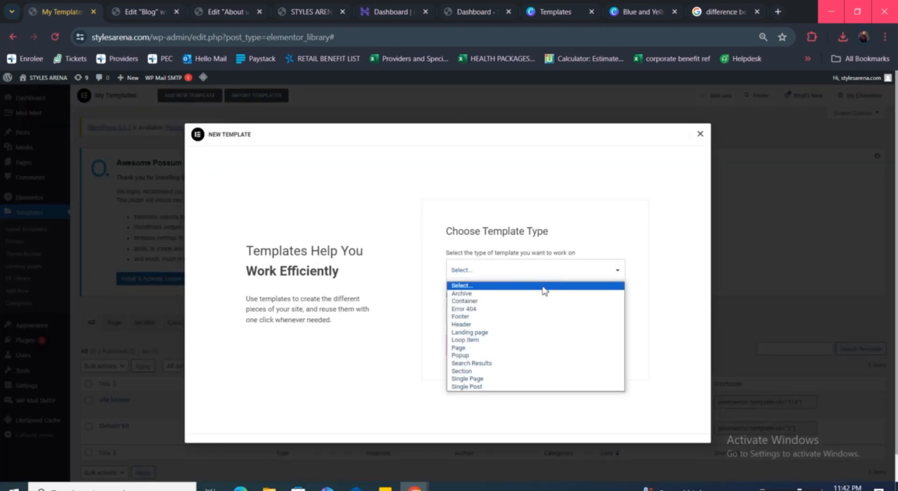
left_click(518, 295)
left_click(495, 311)
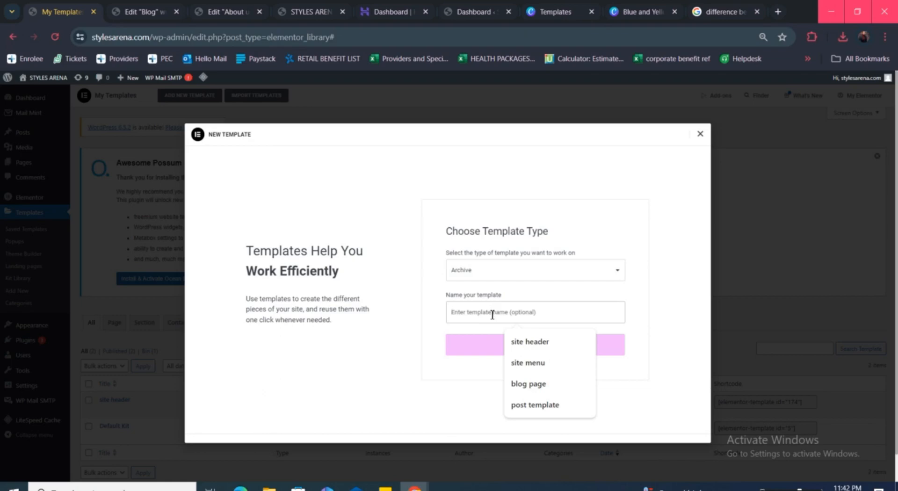
type("blog archive")
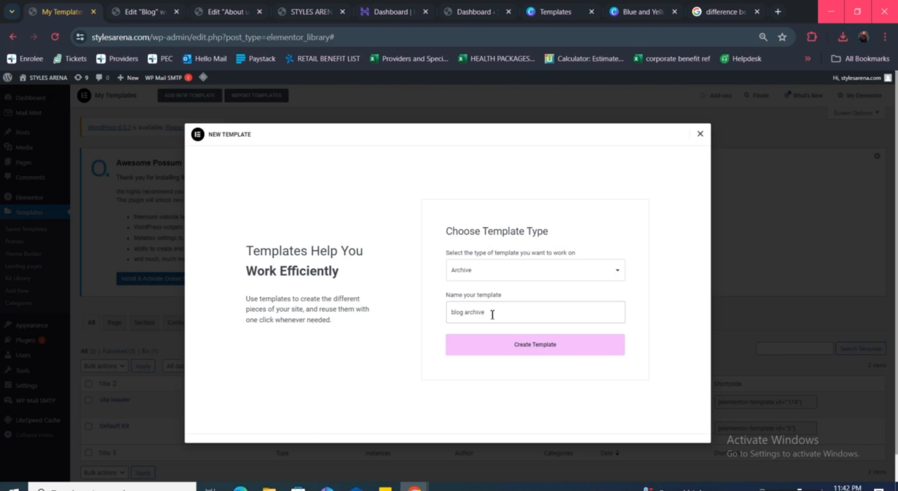
left_click(551, 345)
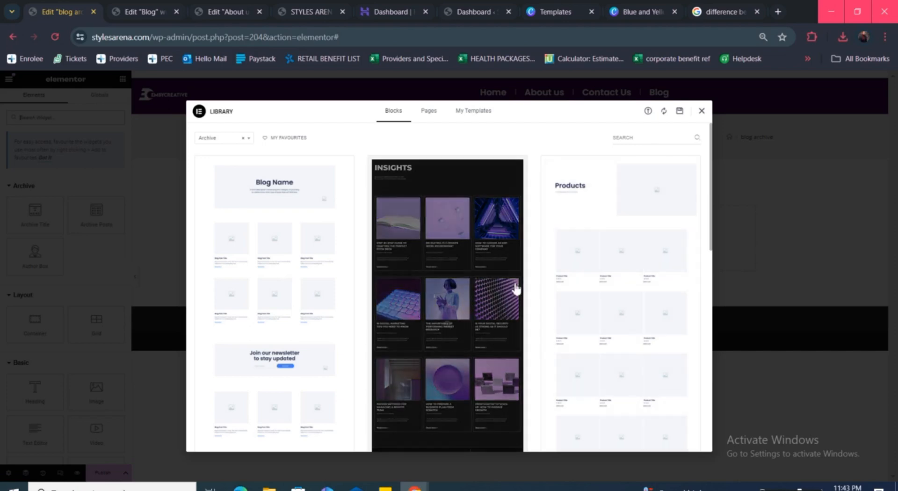
- Exit the Blog page's Elementor editor to WordPress and view the published "Top 10 Importance of Digital Marketing" post from the list of all posts
mouse_move(146, 12)
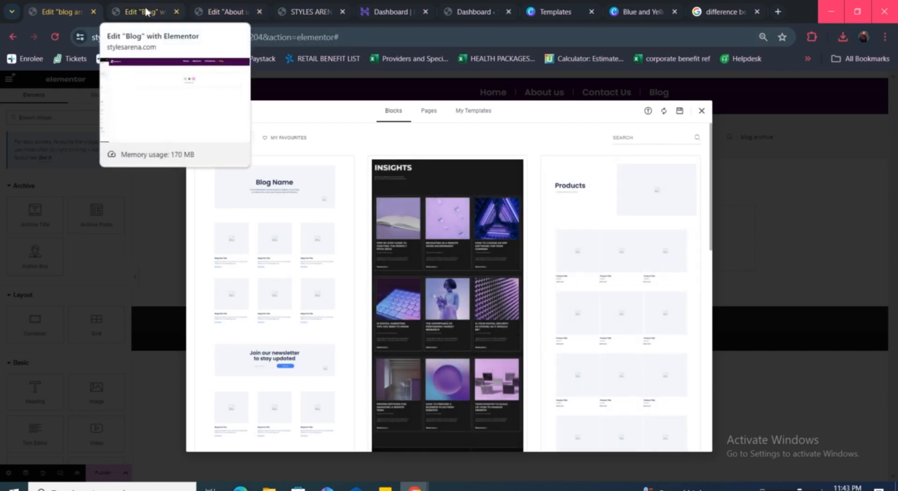
left_click(147, 12)
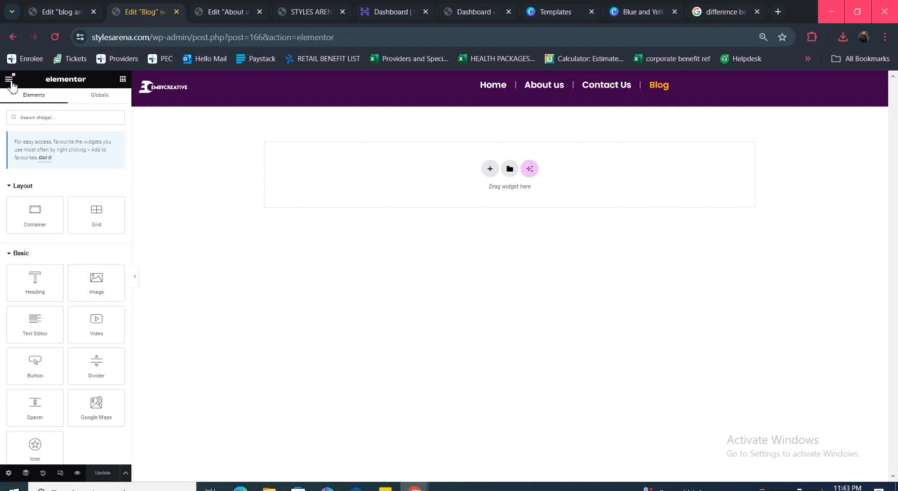
left_click(9, 79)
left_click(41, 273)
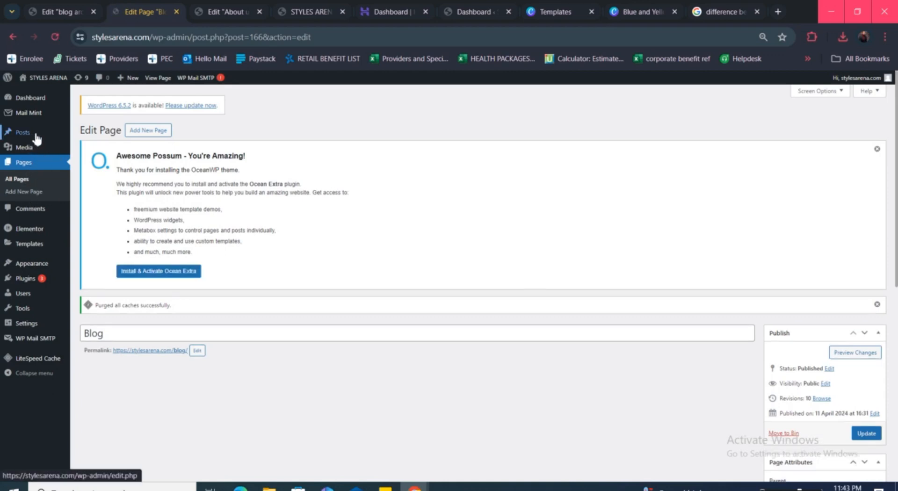
mouse_move(29, 134)
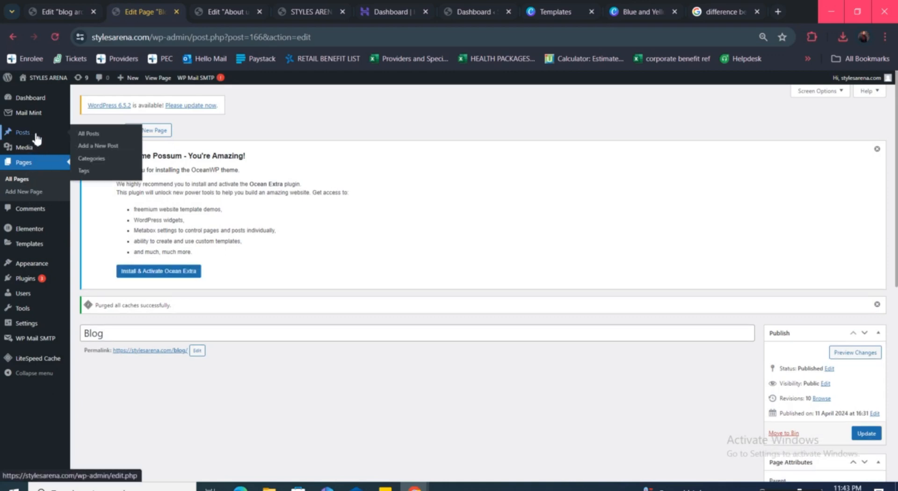
left_click(98, 136)
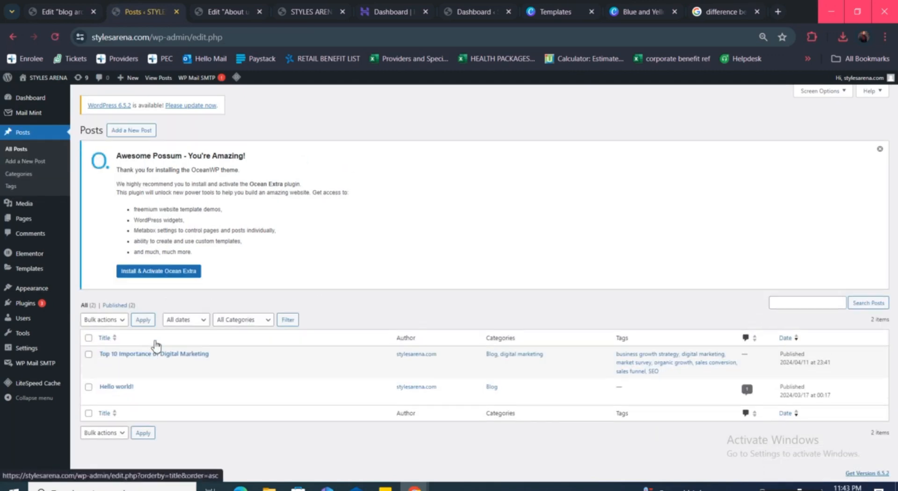
left_click(161, 365)
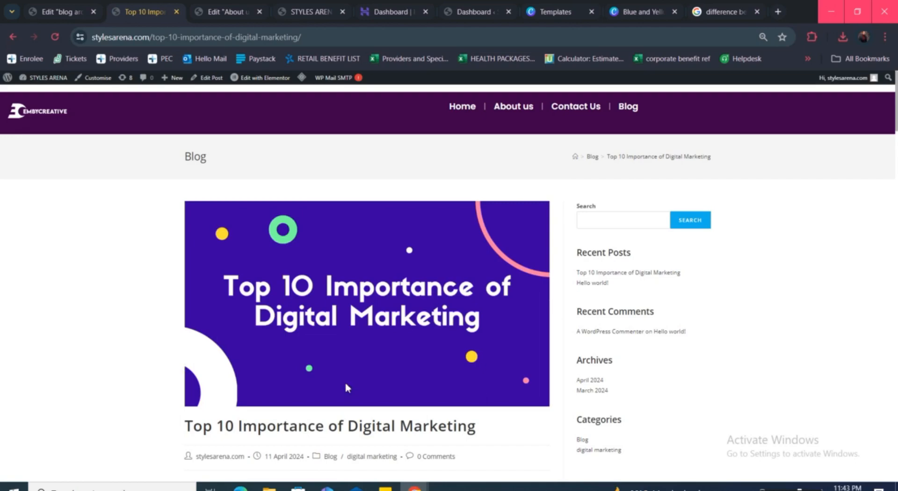
- Examine the live post's featured image, body text, closing link, tags, comment form and sidebar
scroll(346, 384, "down", 10)
scroll(348, 388, "down", 15)
scroll(348, 388, "down", 10)
scroll(347, 386, "down", 15)
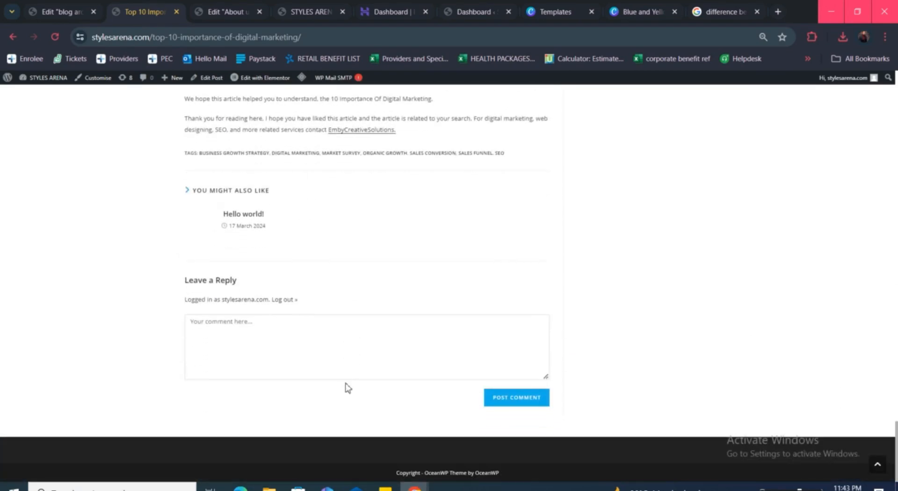
scroll(346, 386, "up", 3)
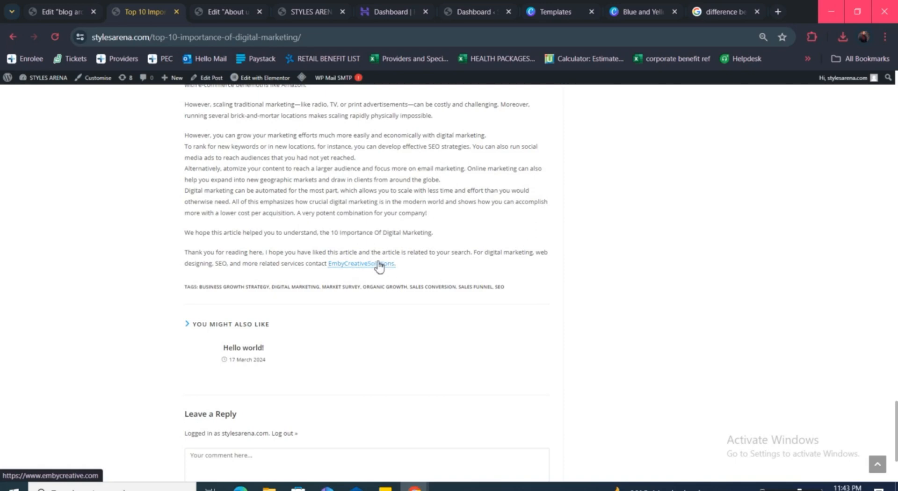
scroll(368, 268, "up", 20)
scroll(380, 266, "up", 15)
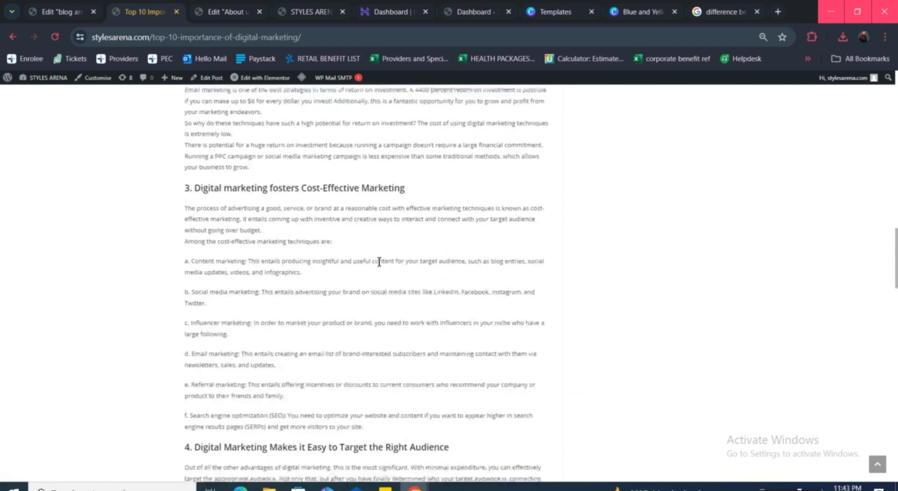
scroll(379, 265, "up", 5)
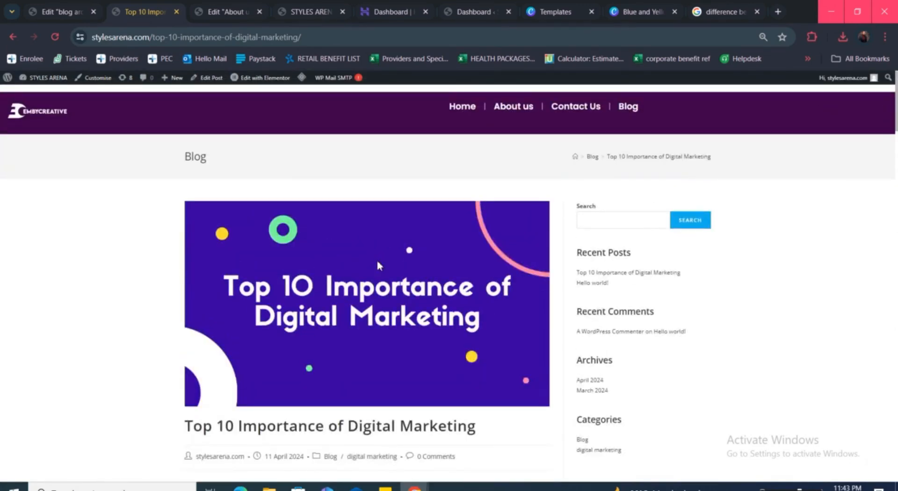
scroll(378, 265, "down", 4)
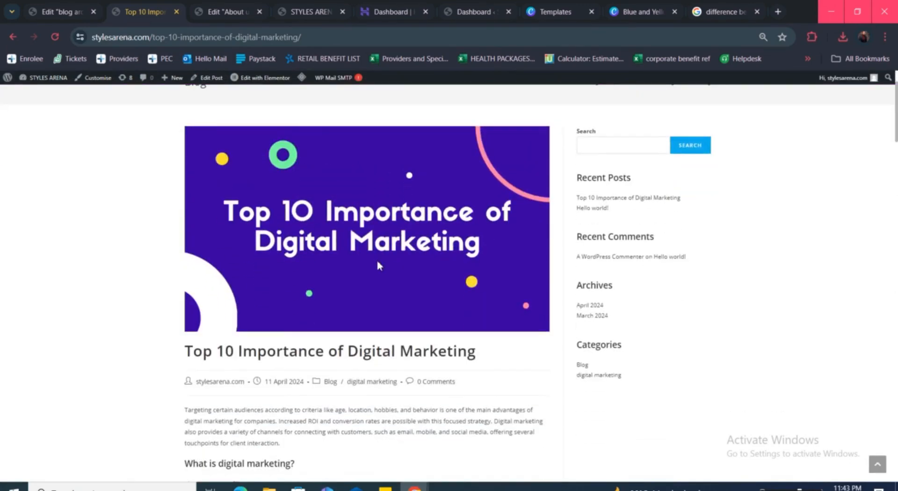
scroll(378, 265, "down", 2)
scroll(379, 265, "up", 6)
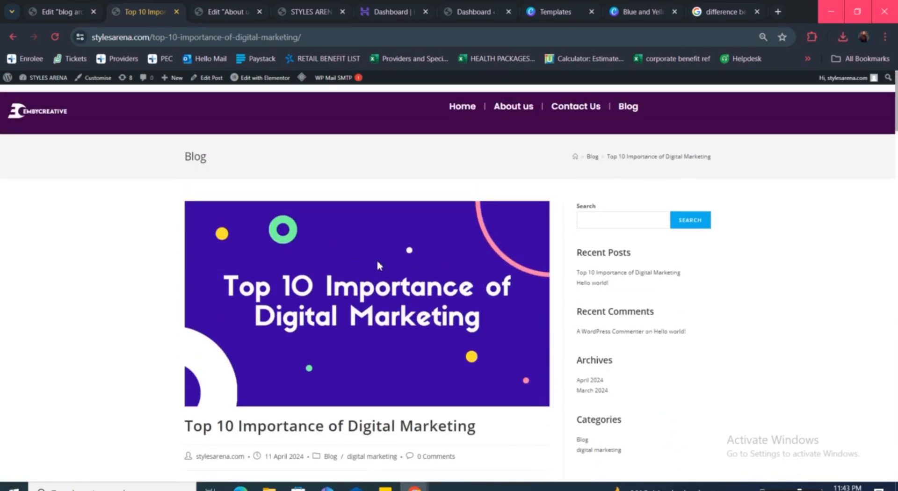
scroll(379, 266, "down", 2)
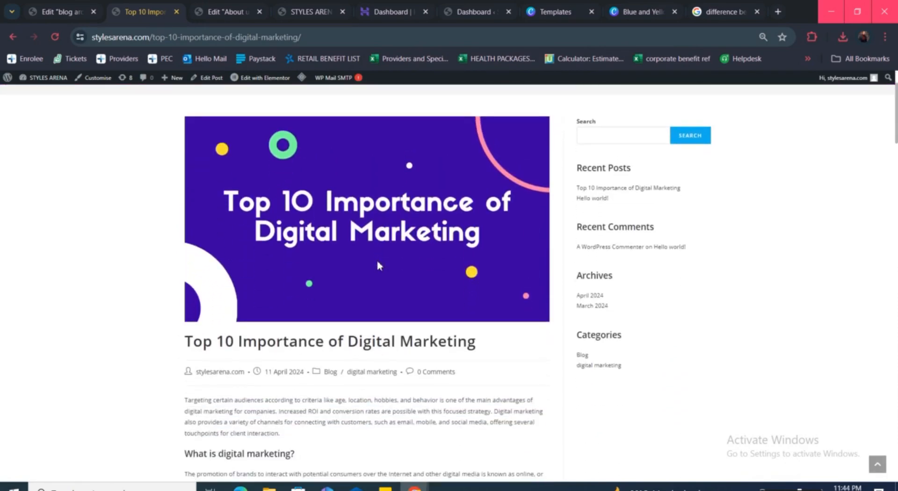
scroll(378, 266, "up", 2)
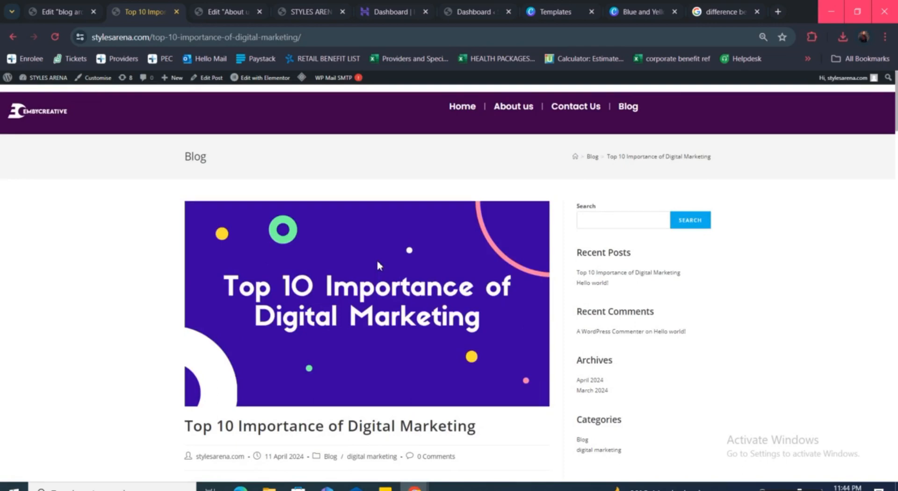
scroll(378, 265, "down", 1)
scroll(378, 265, "down", 1)
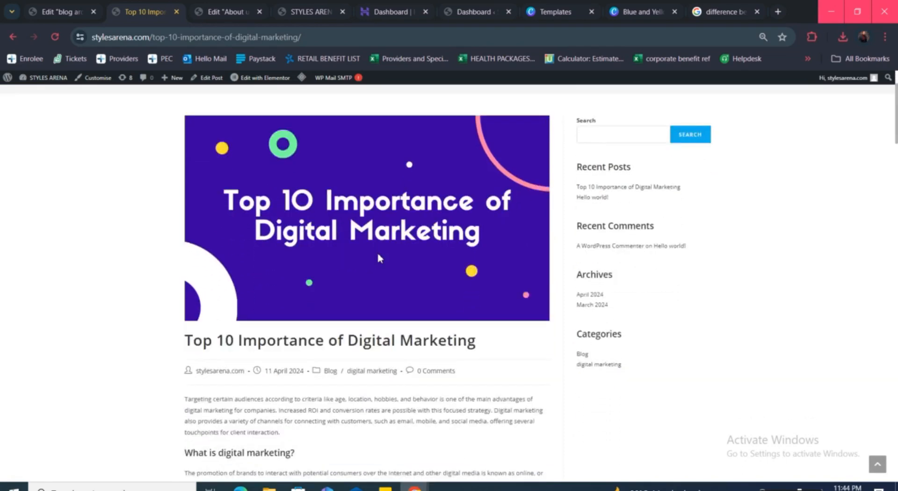
scroll(379, 258, "up", 2)
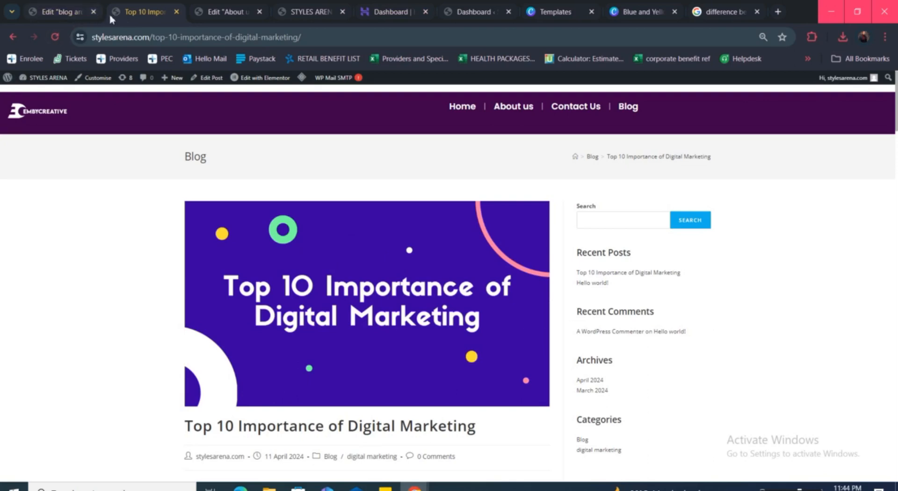
- Return to the blog archive template editor and browse the library's Archive blocks and page templates for a blog layout
left_click(51, 13)
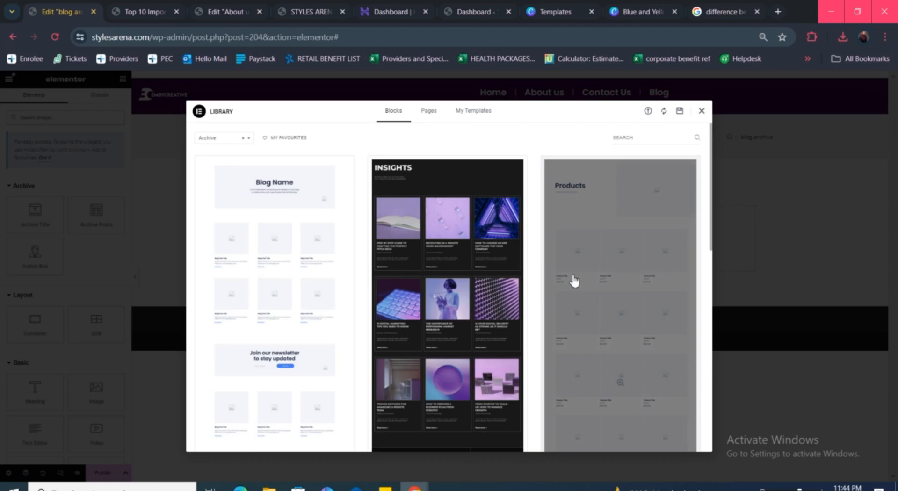
scroll(570, 281, "down", 8)
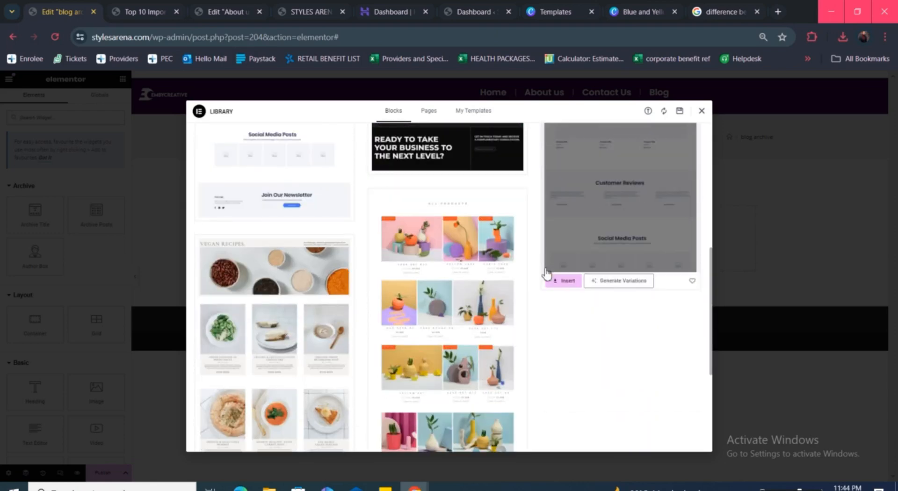
scroll(546, 274, "down", 1)
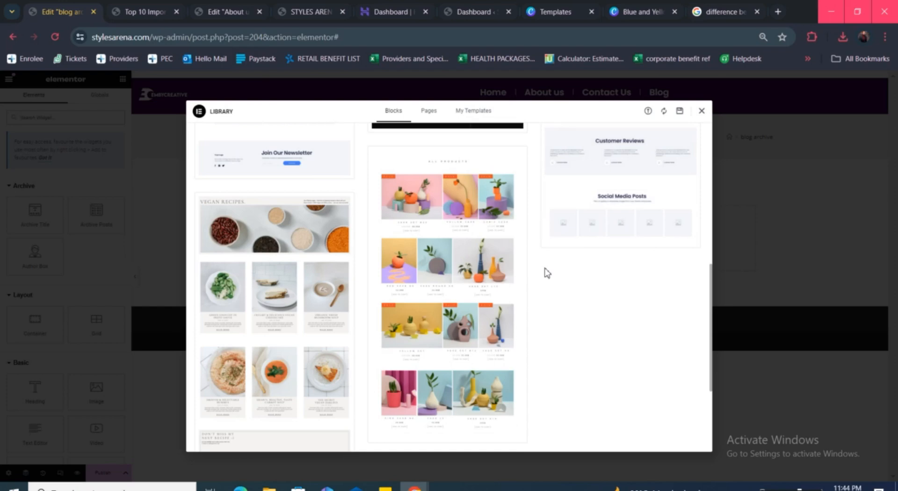
scroll(546, 274, "down", 3)
scroll(547, 274, "down", 2)
scroll(543, 270, "up", 5)
mouse_move(502, 243)
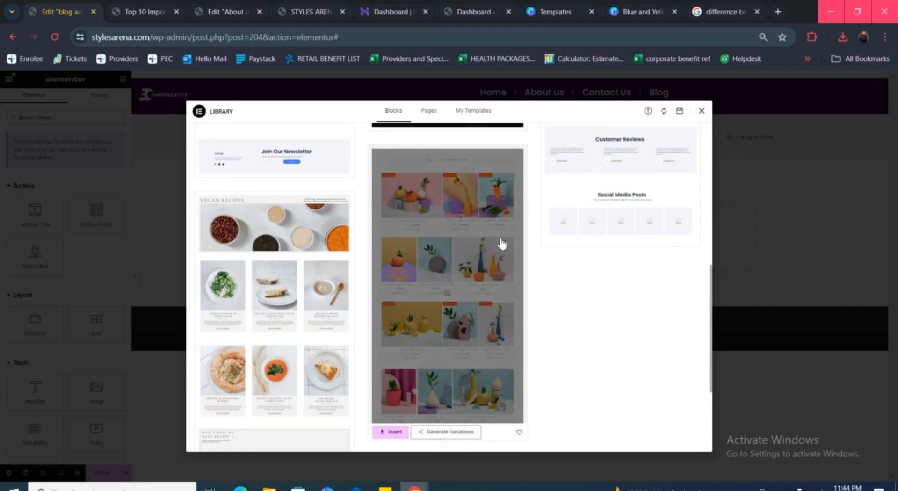
scroll(502, 243, "up", 2)
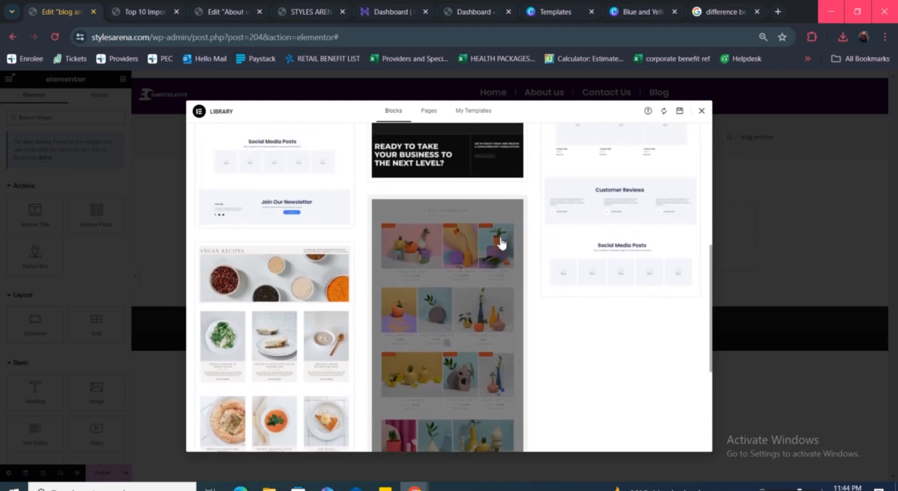
scroll(502, 243, "up", 1)
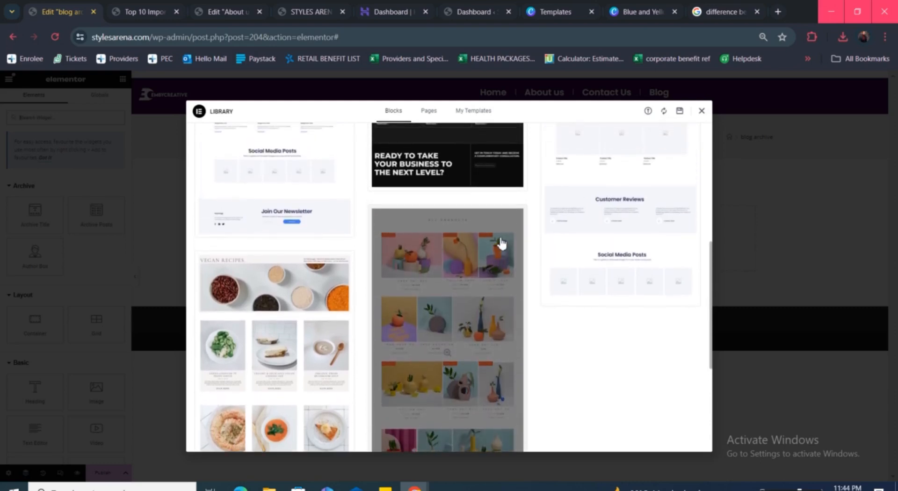
scroll(501, 243, "up", 1)
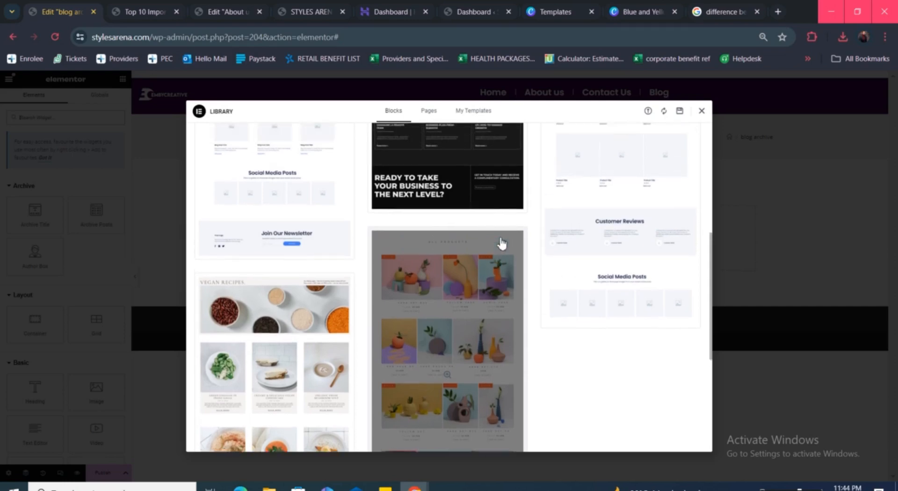
mouse_move(320, 221)
scroll(307, 206, "up", 4)
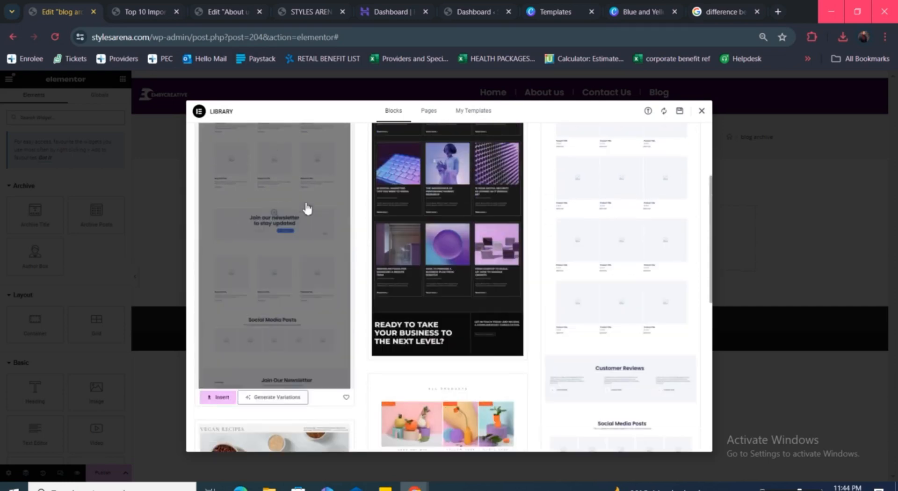
scroll(307, 209, "up", 2)
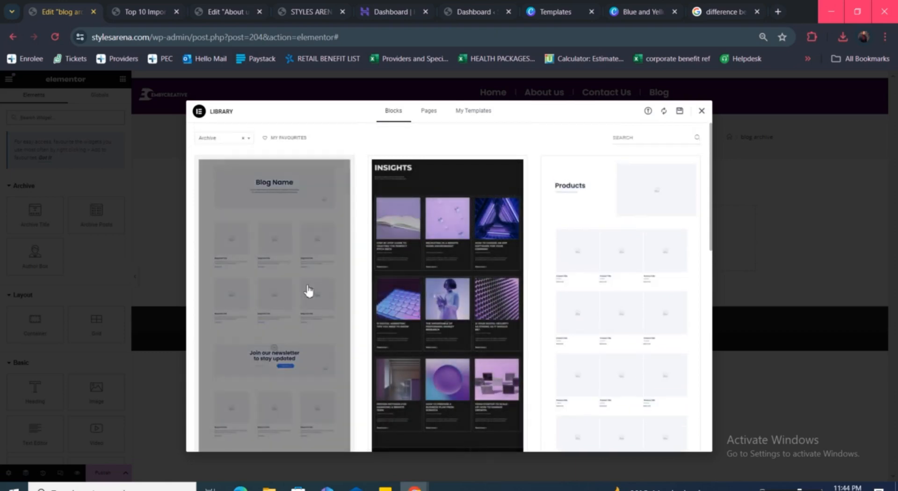
scroll(307, 293, "down", 1)
scroll(308, 291, "up", 1)
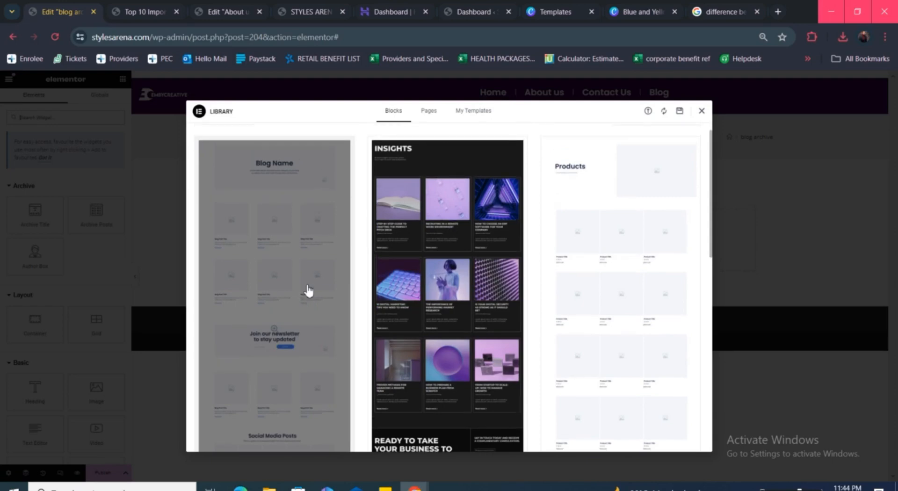
left_click(424, 112)
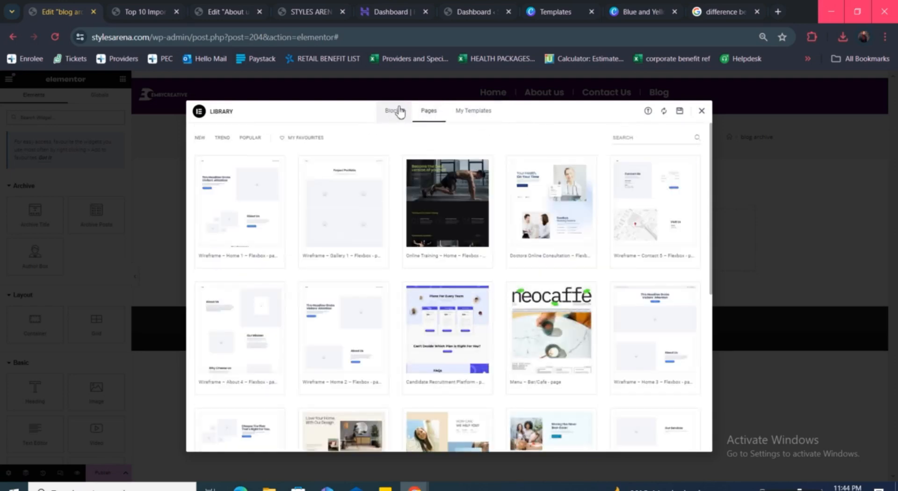
left_click(393, 110)
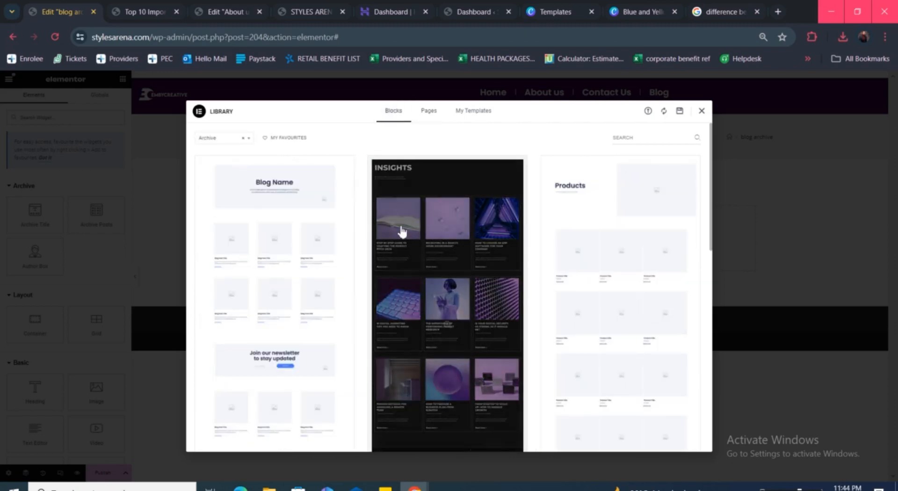
- Preview the wireframe Archive block headed "Blog Name", insert it into the template, and apply the block's settings too
scroll(401, 231, "down", 1)
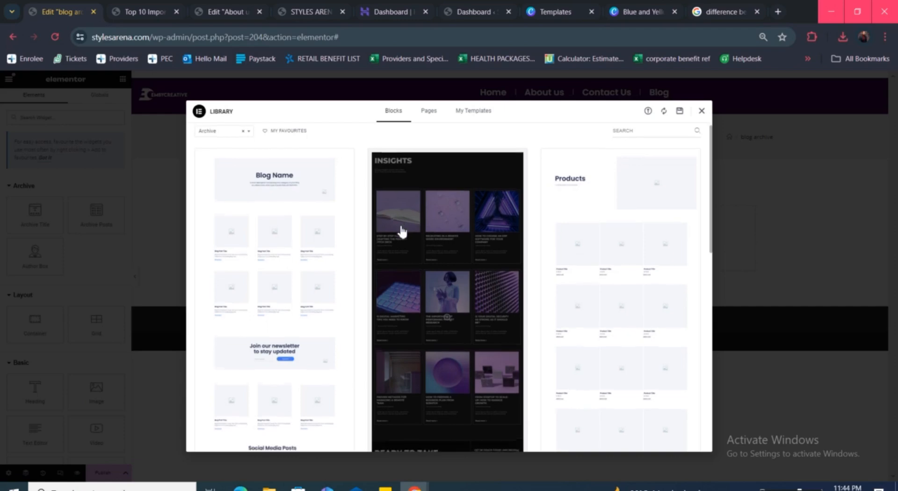
scroll(401, 230, "down", 1)
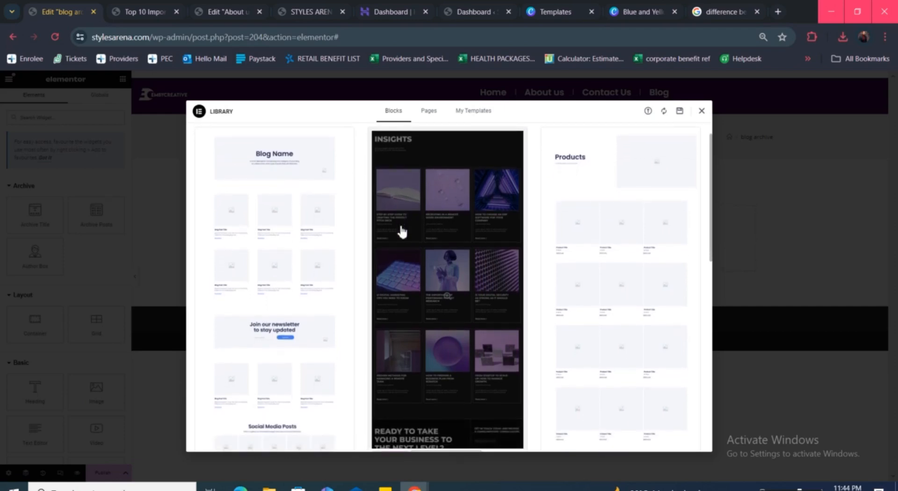
scroll(401, 230, "down", 1)
scroll(401, 231, "down", 1)
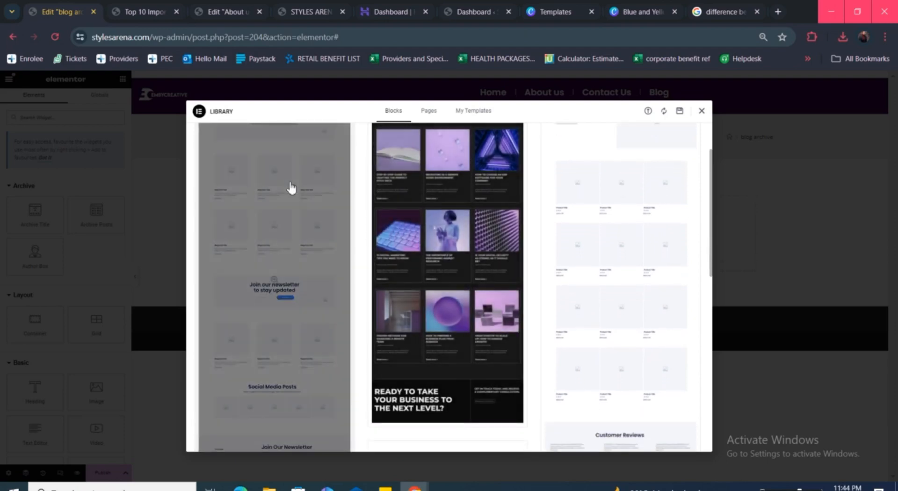
left_click(291, 270)
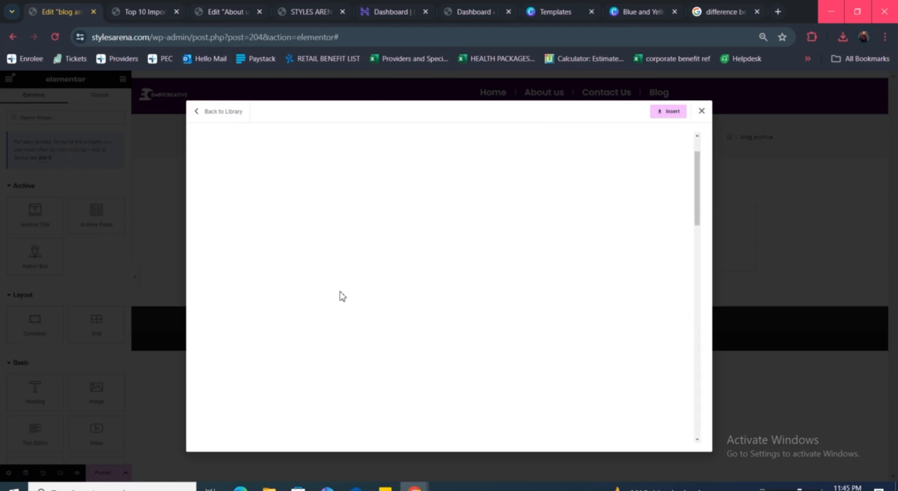
scroll(341, 296, "down", 2)
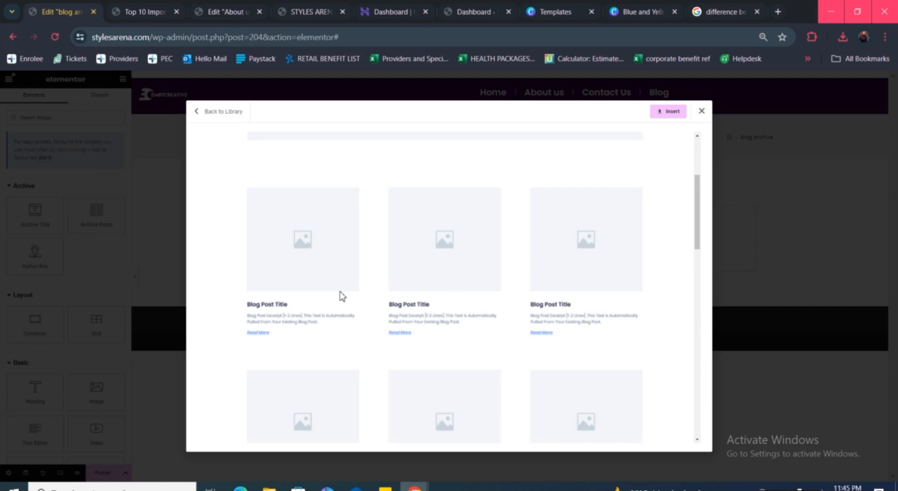
left_click(661, 113)
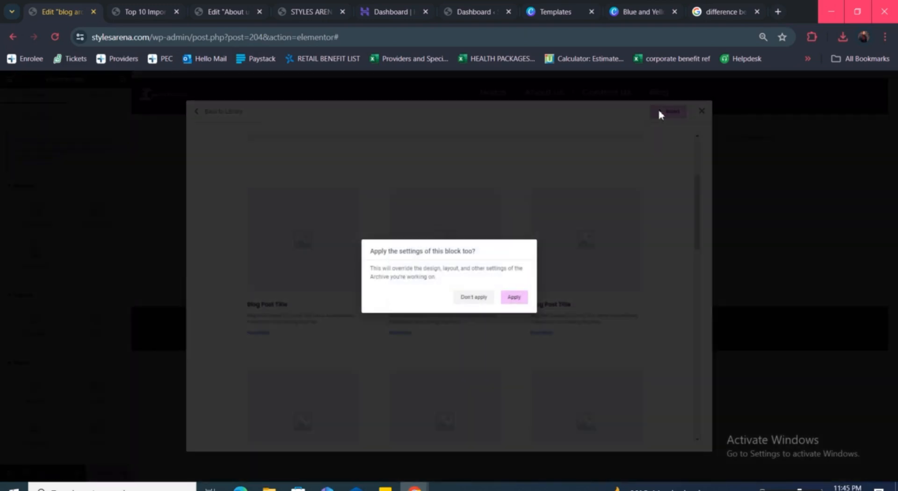
left_click(514, 298)
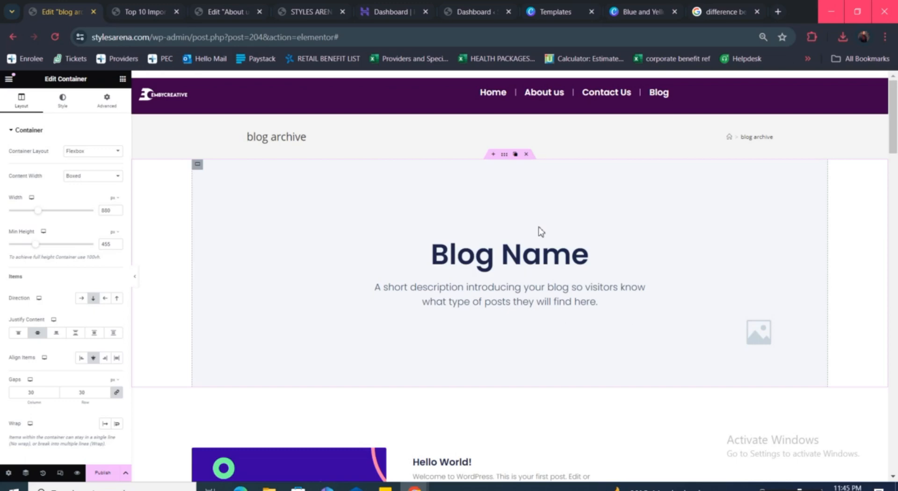
- Examine the inserted archive layout from the Blog Name header to the newsletter form, and view the archive's general settings
scroll(540, 232, "down", 10)
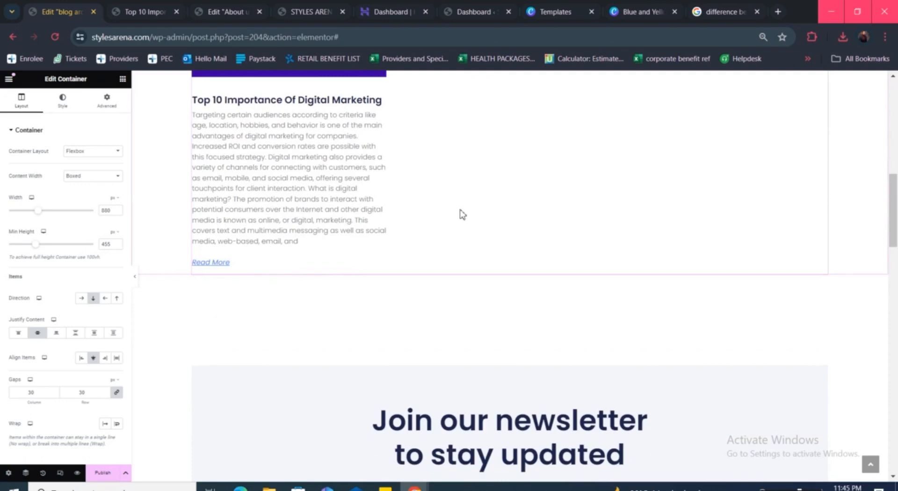
scroll(479, 251, "down", 10)
scroll(482, 252, "down", 10)
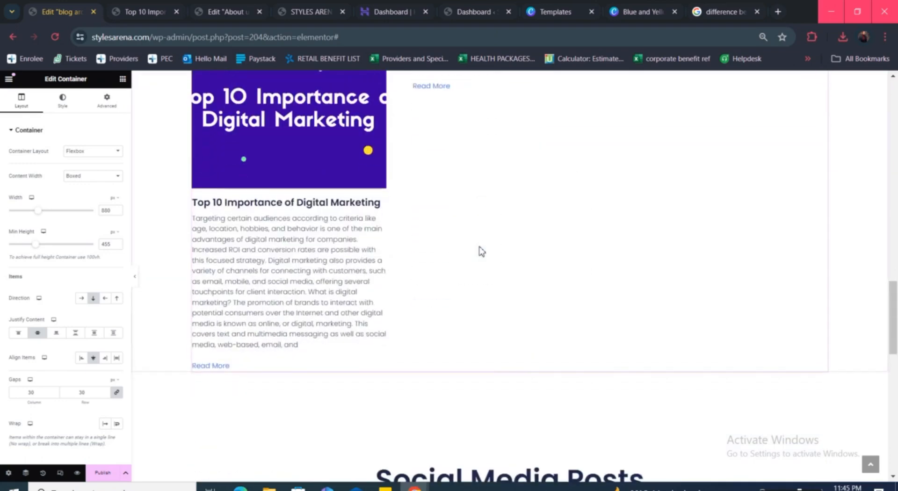
scroll(481, 249, "down", 3)
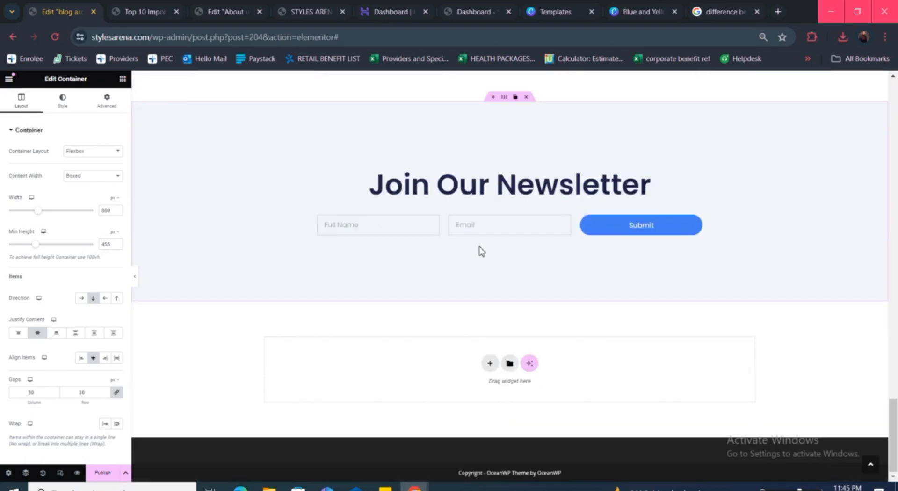
scroll(481, 251, "up", 10)
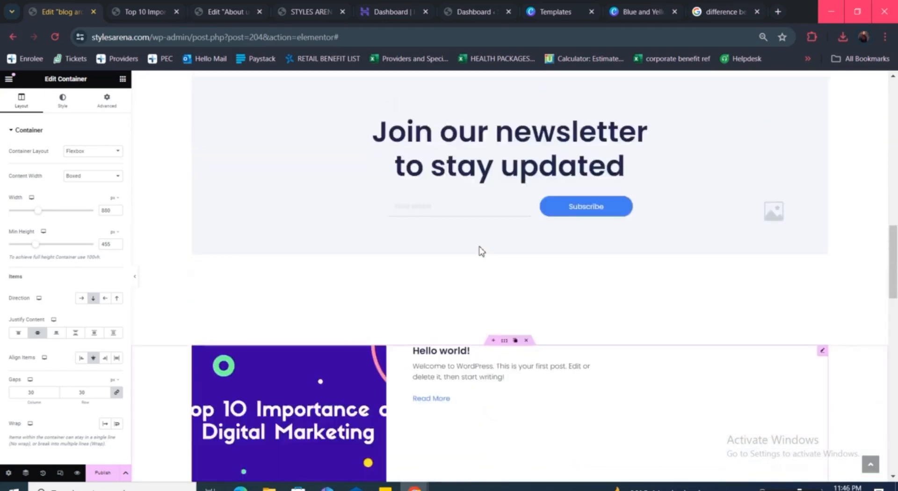
scroll(481, 252, "up", 10)
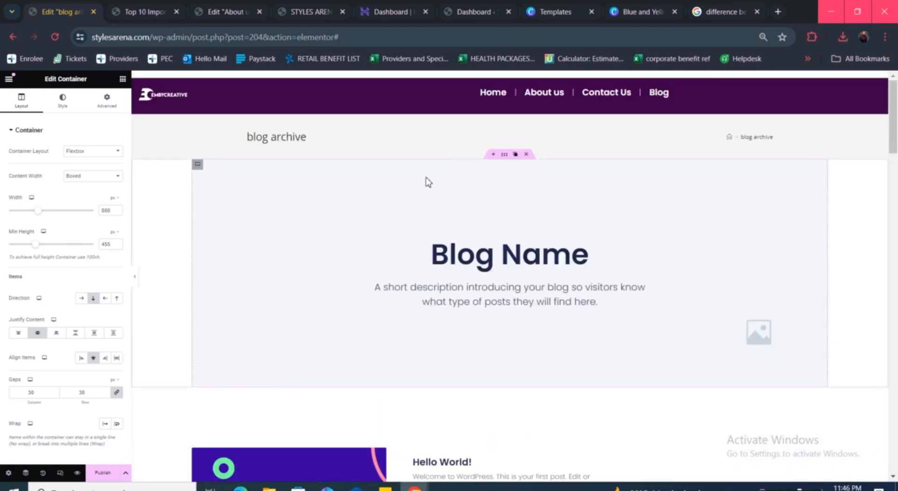
left_click(510, 157)
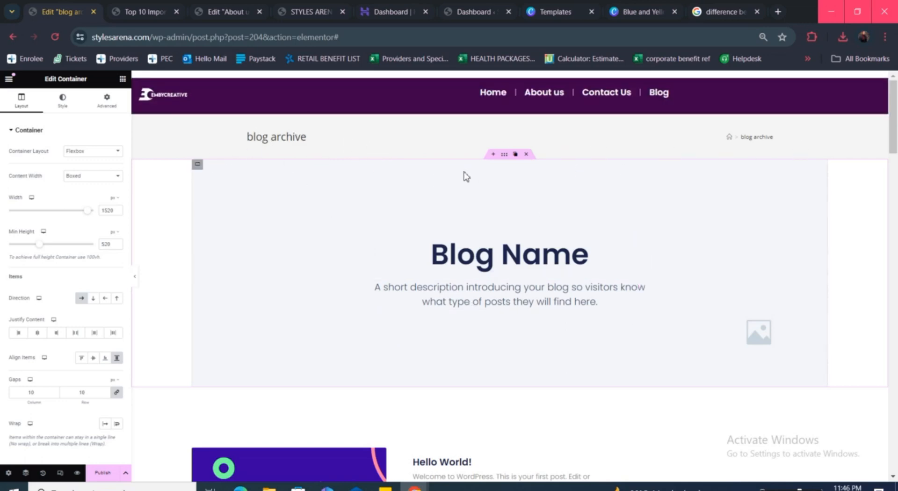
scroll(499, 152, "down", 1)
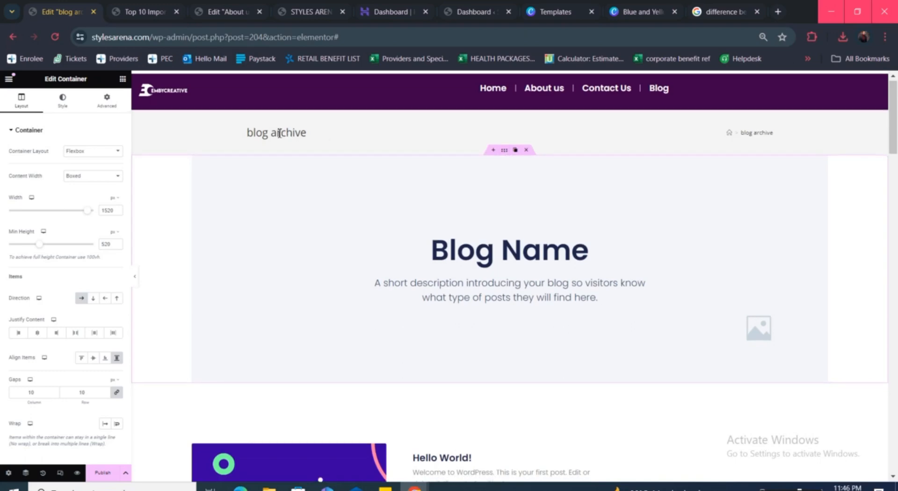
scroll(748, 238, "down", 7)
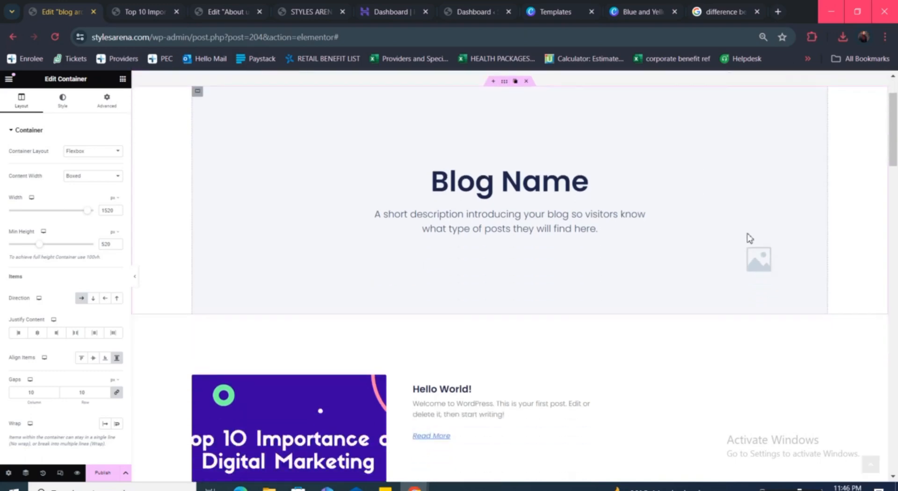
scroll(748, 284, "down", 8)
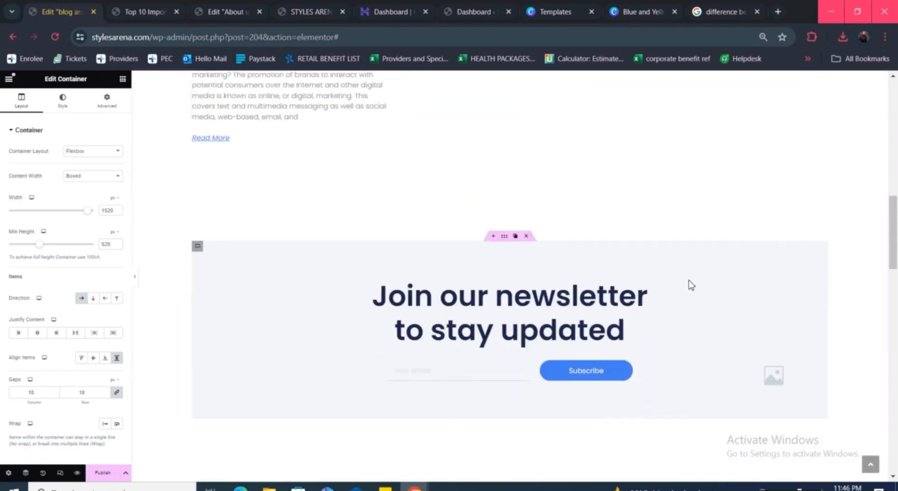
scroll(411, 217, "up", 15)
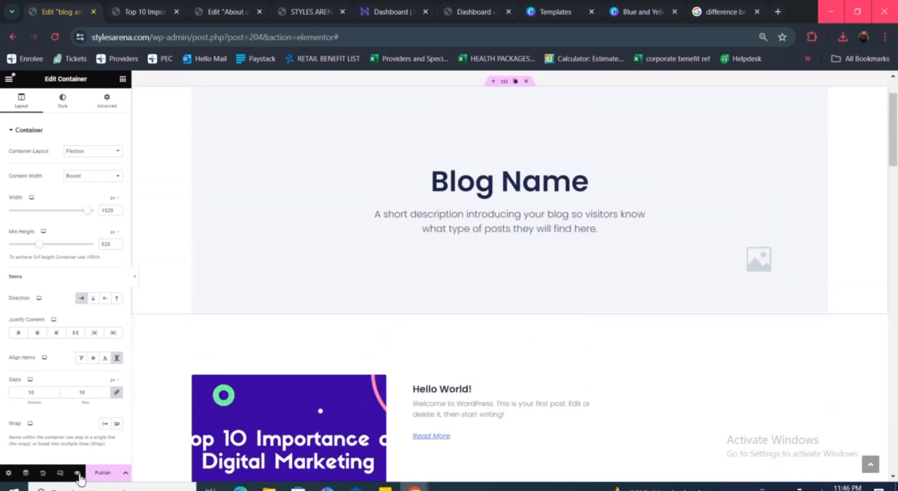
left_click(8, 472)
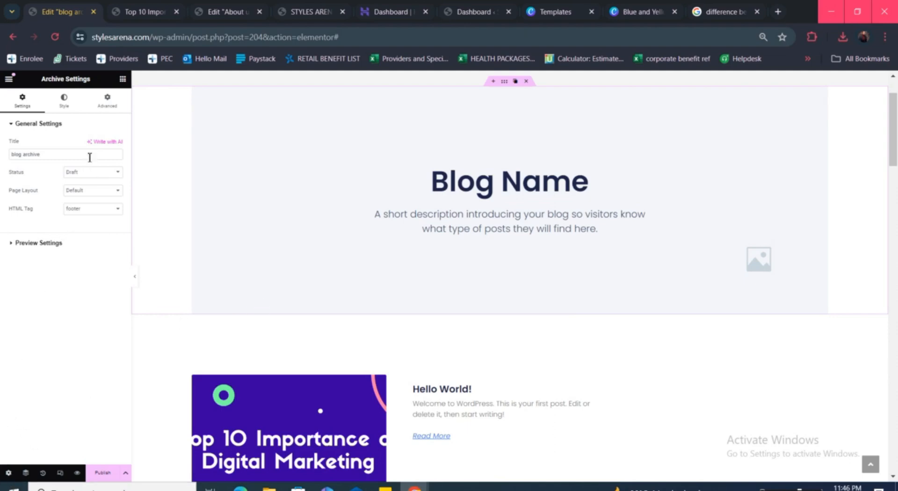
- Set the Blog Name header container's background type to gradient and open the global colours for its first colour
left_click(463, 197)
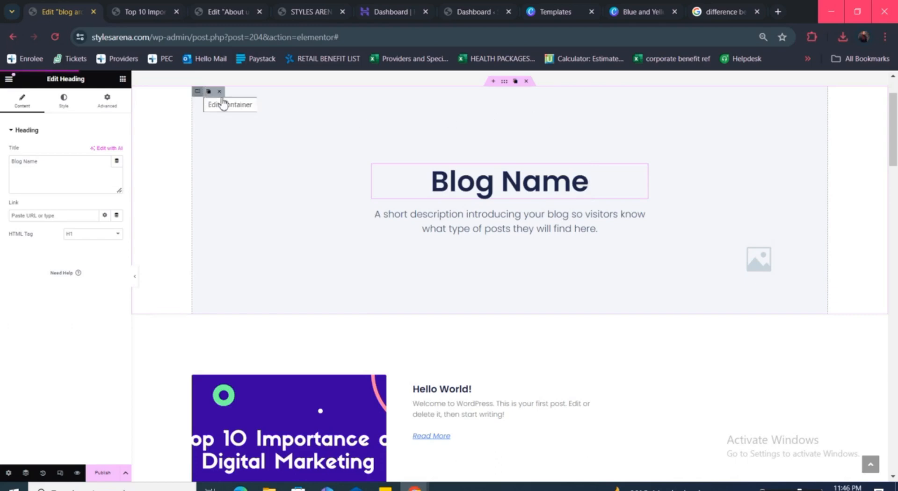
scroll(414, 122, "up", 2)
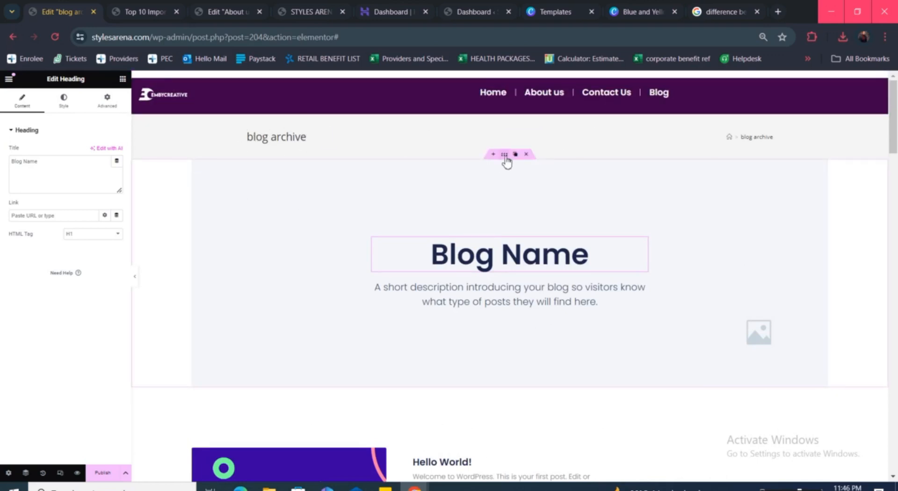
left_click(505, 158)
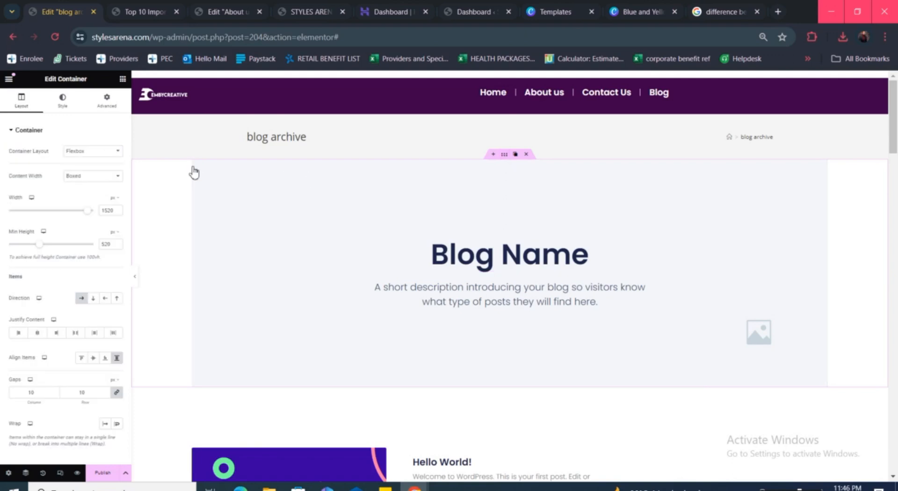
left_click(164, 168)
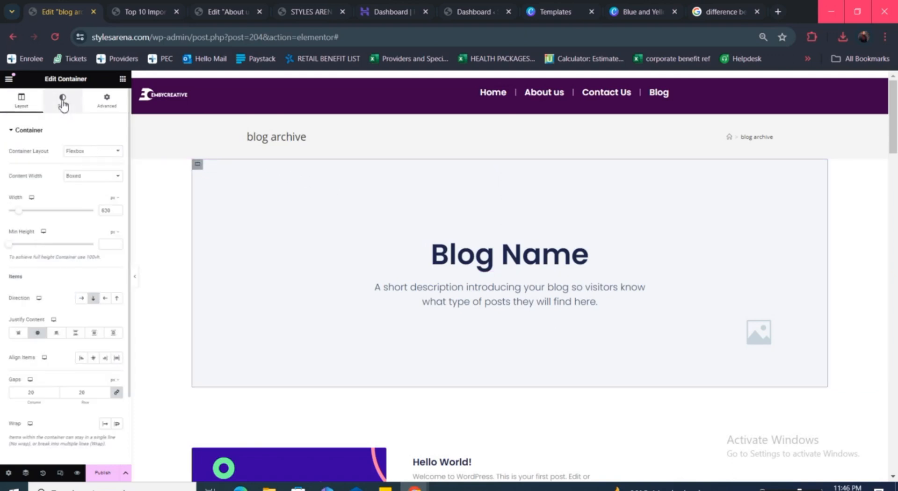
left_click(63, 103)
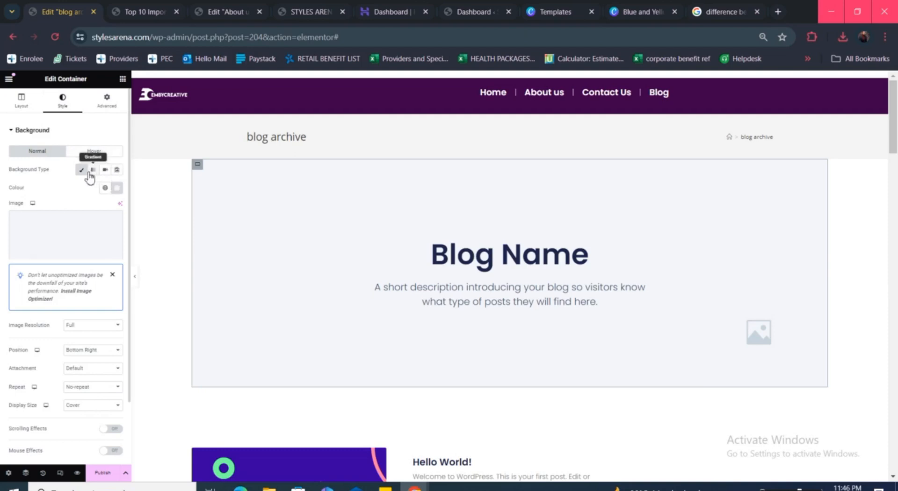
left_click(87, 173)
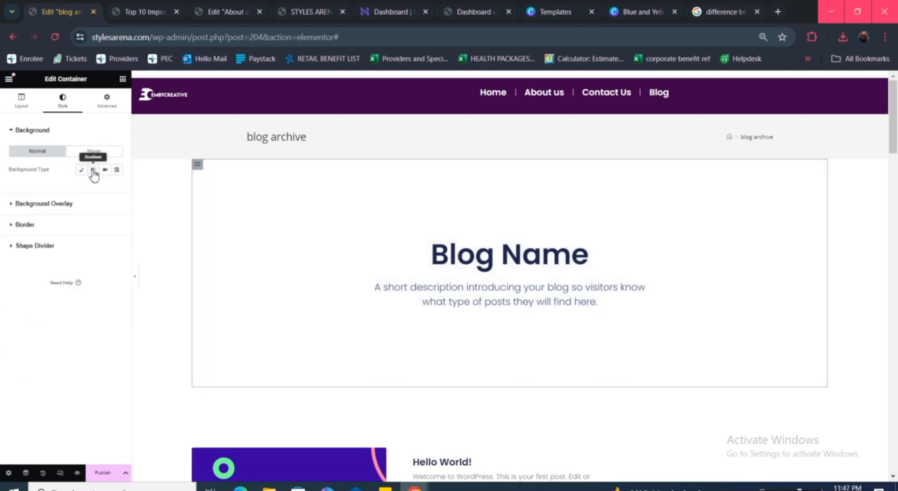
left_click(93, 170)
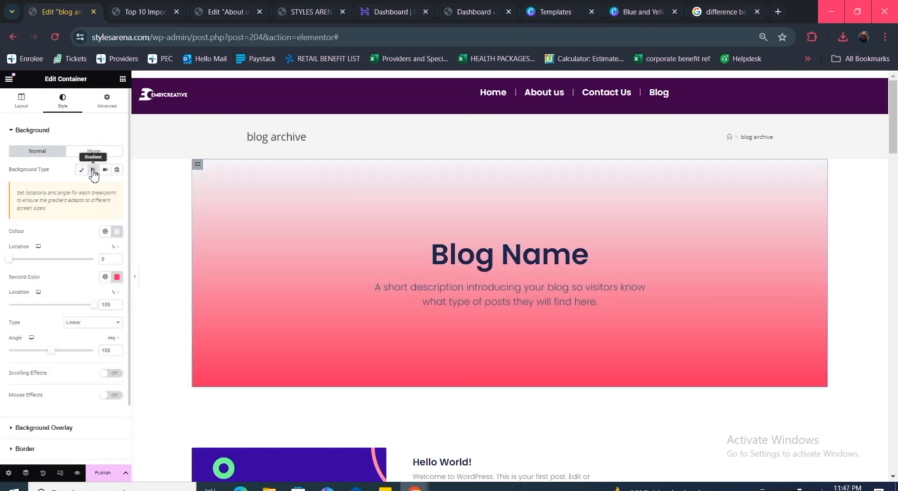
left_click(105, 231)
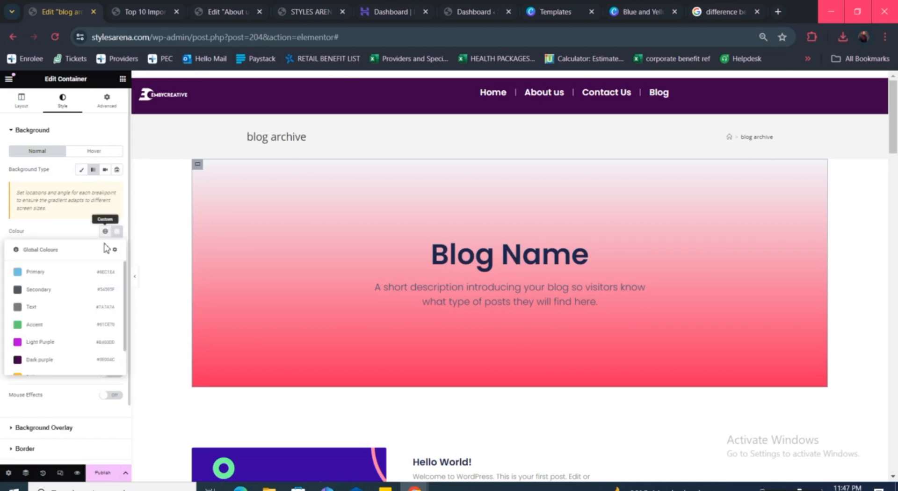
- Set the blog header container's gradient to the global colours Light Purple for the first colour and Dark purple for the second
left_click(47, 346)
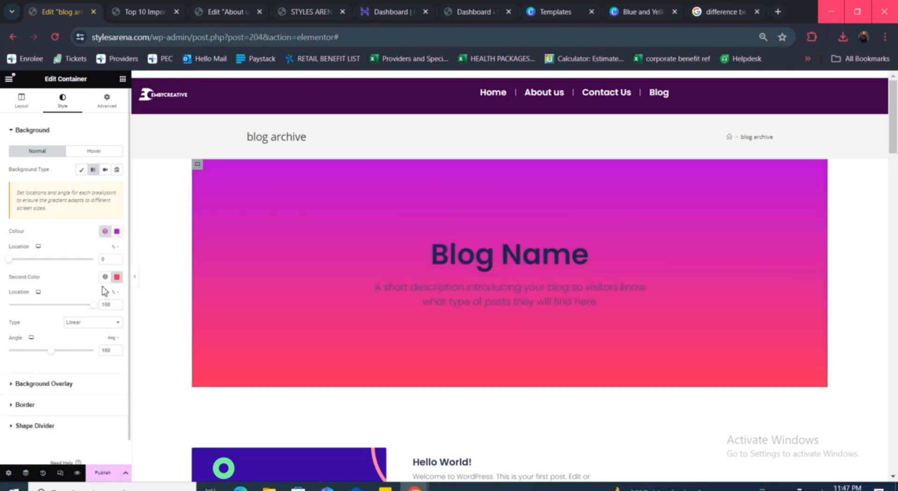
left_click(117, 277)
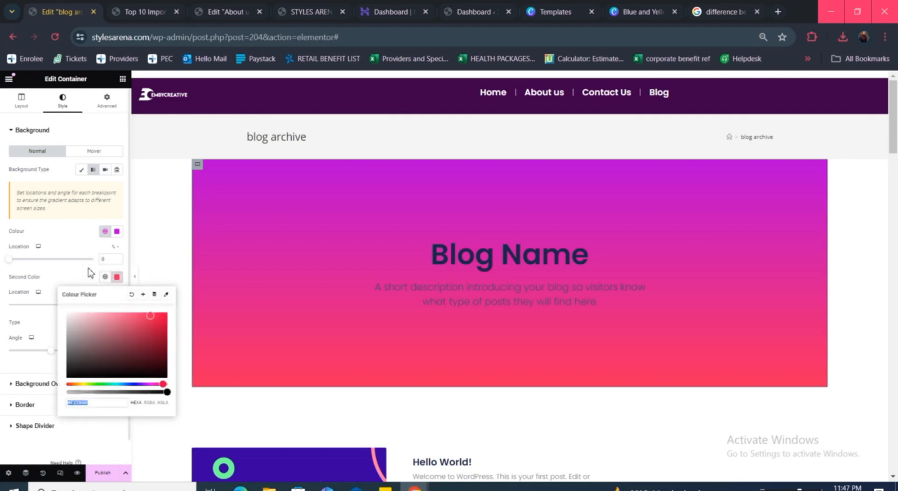
left_click(105, 277)
left_click(42, 404)
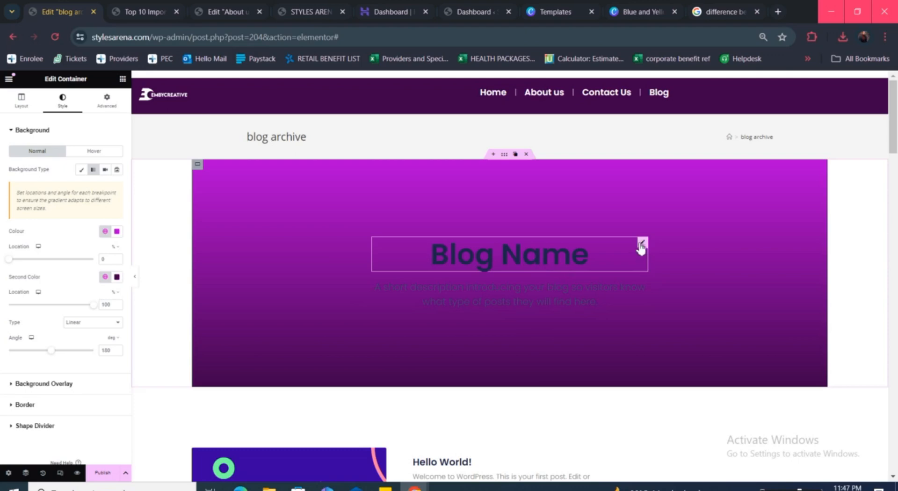
- Change the header's main heading text to "Blog Archive"
left_click(642, 243)
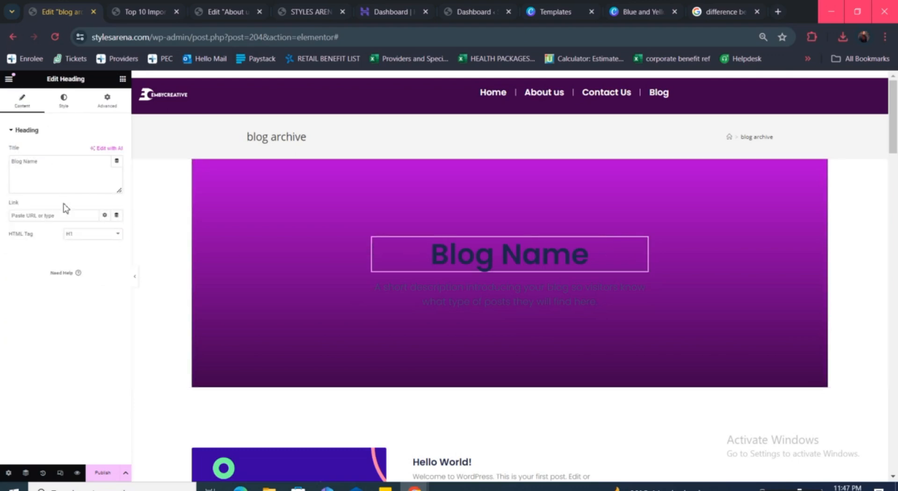
left_click_drag(10, 161, 37, 168)
type("Blog")
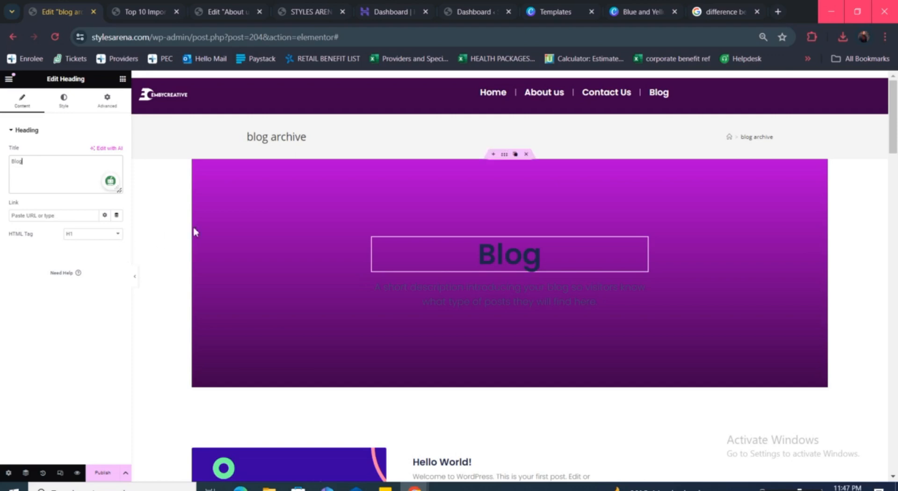
scroll(217, 274, "down", 2)
scroll(220, 281, "up", 2)
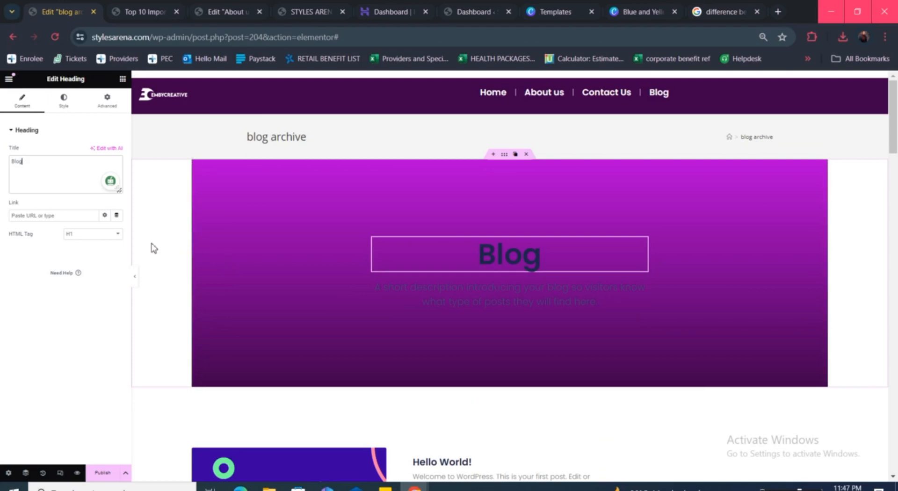
type("A")
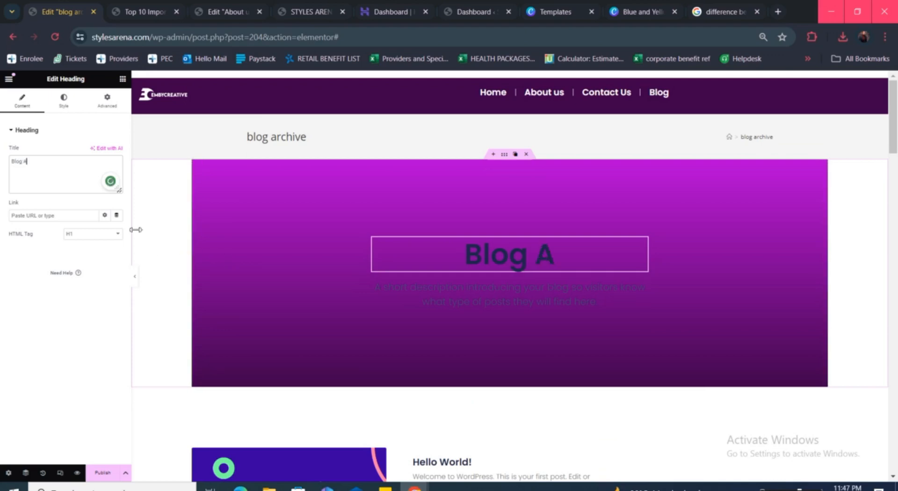
type("rchive")
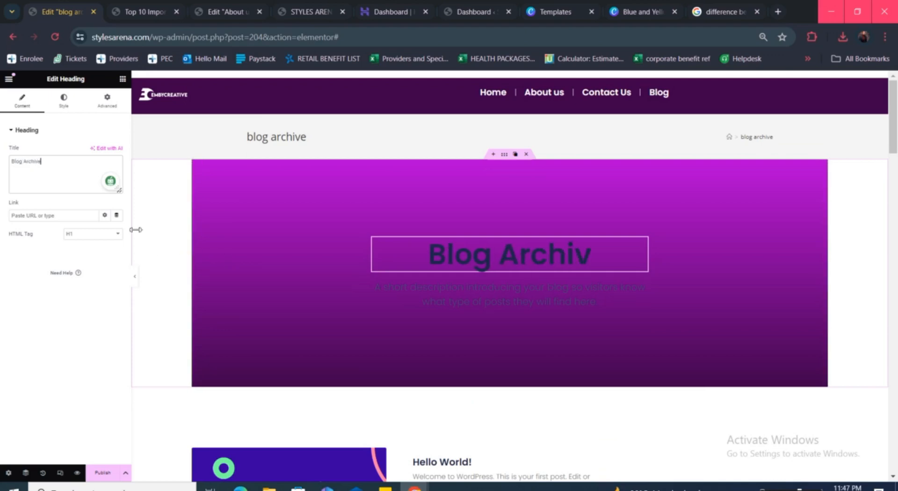
- Examine the page from the header through the first post listing to the newsletter section
scroll(464, 295, "down", 2)
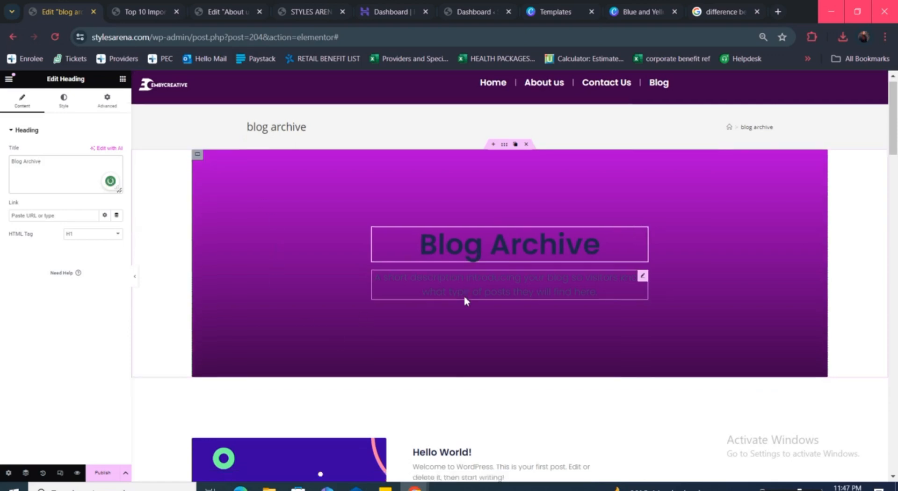
scroll(463, 294, "up", 2)
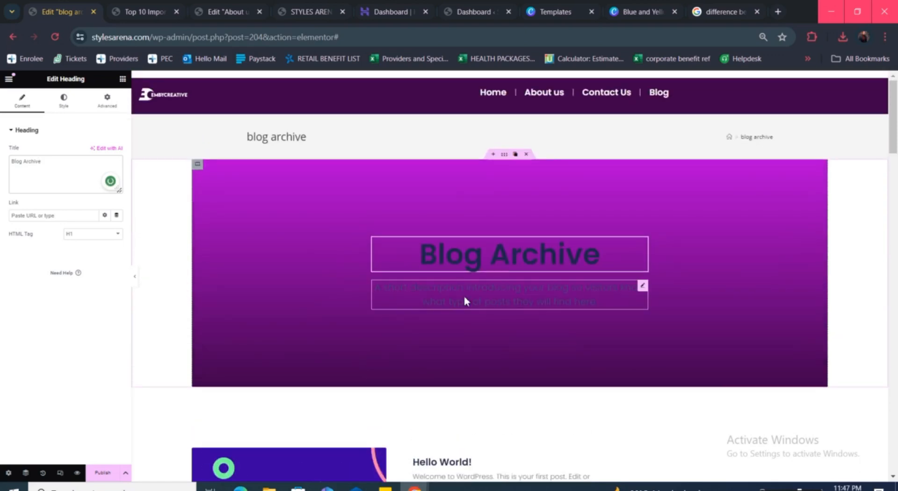
scroll(464, 297, "down", 3)
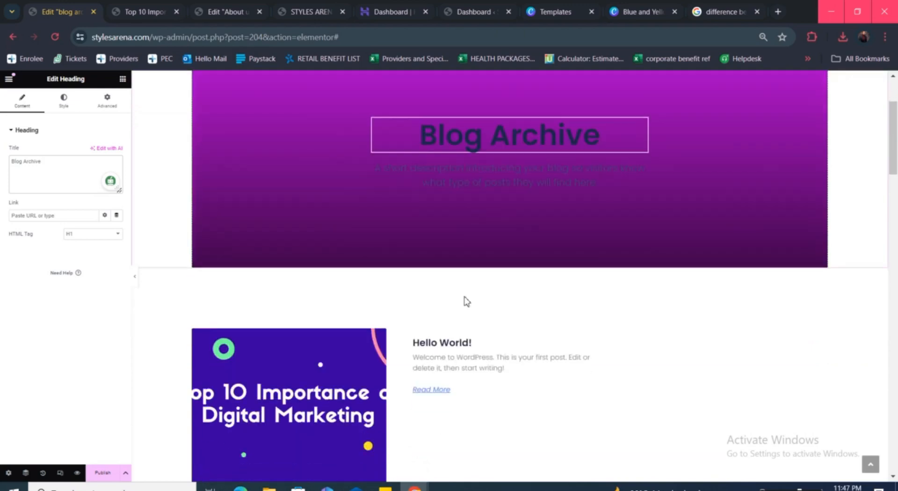
scroll(339, 370, "down", 2)
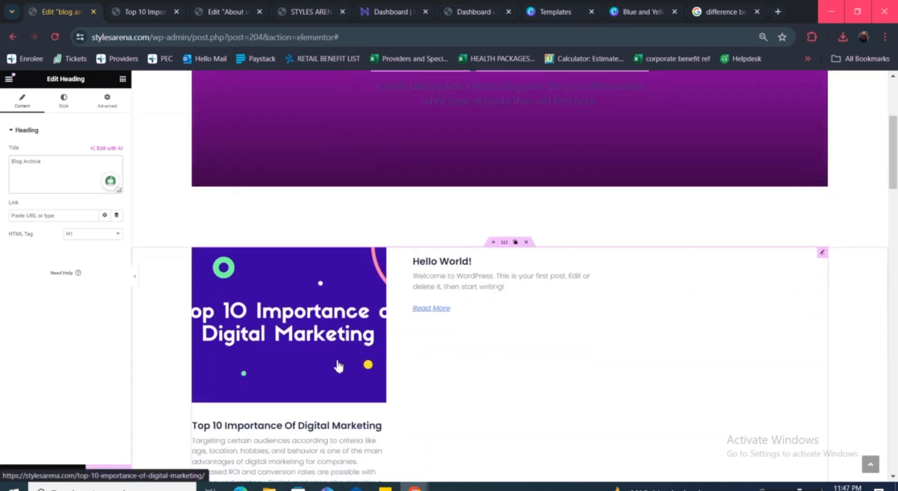
scroll(339, 365, "down", 2)
scroll(339, 366, "down", 5)
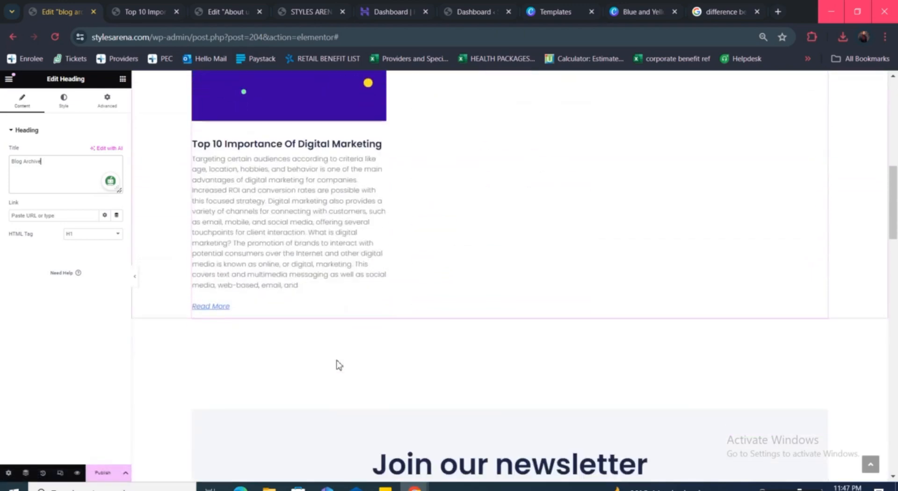
scroll(339, 365, "up", 5)
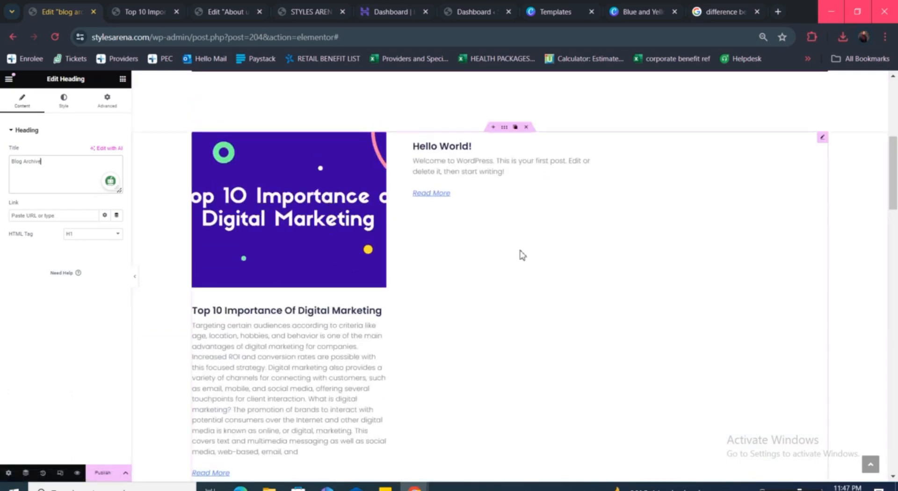
scroll(518, 274, "down", 1)
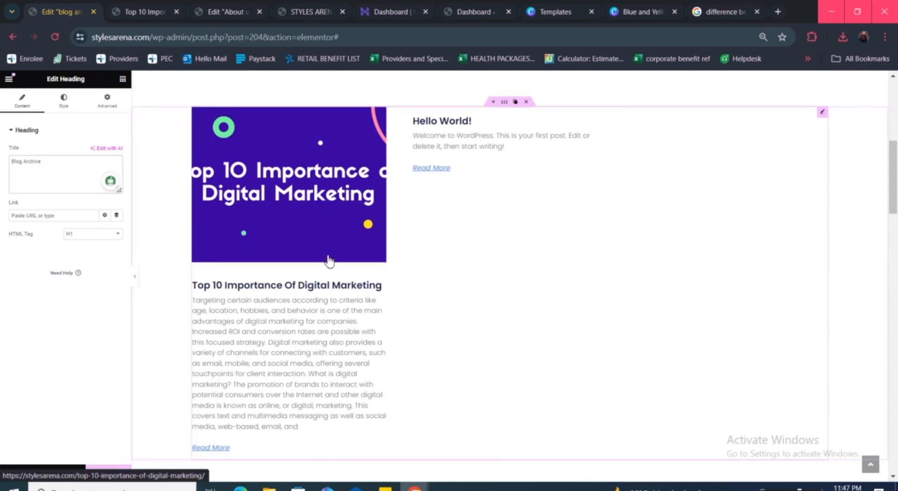
scroll(332, 281, "down", 2)
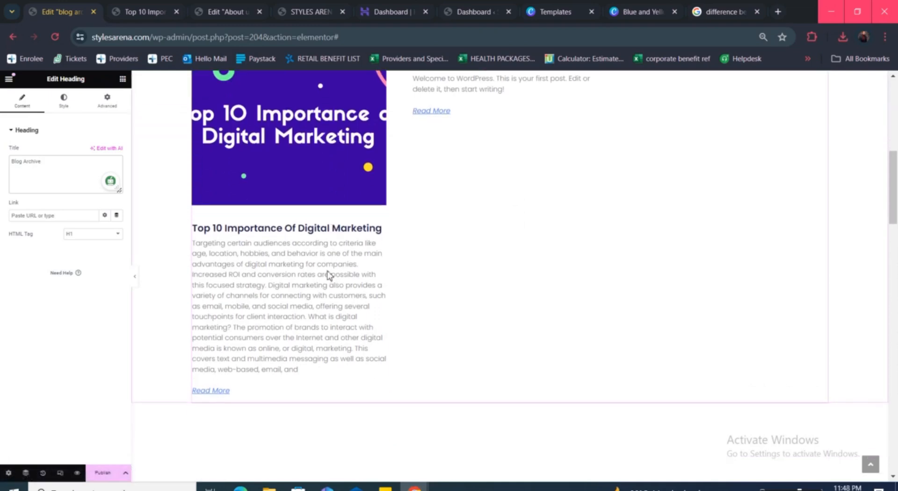
scroll(342, 191, "up", 6)
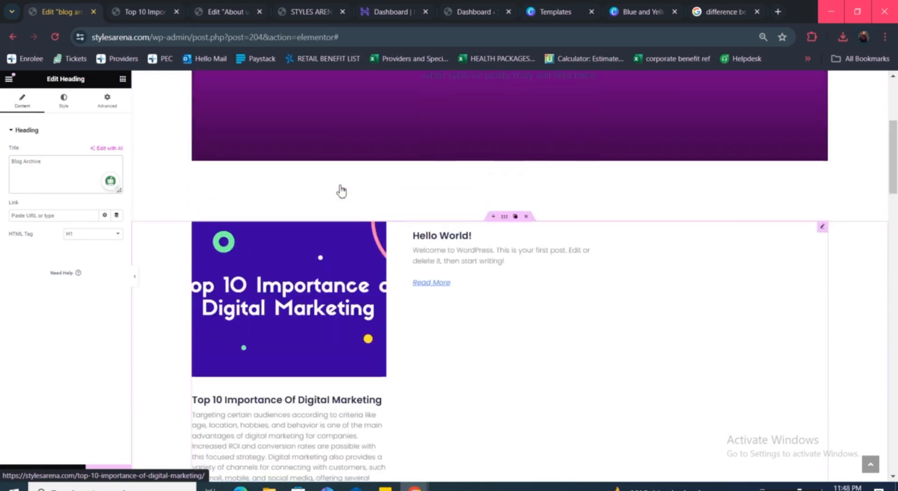
scroll(356, 298, "down", 1)
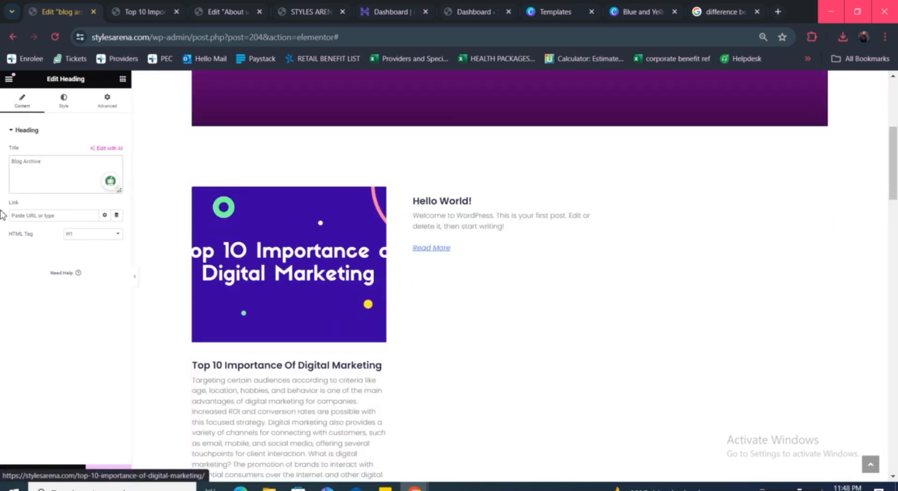
scroll(210, 96, "up", 5)
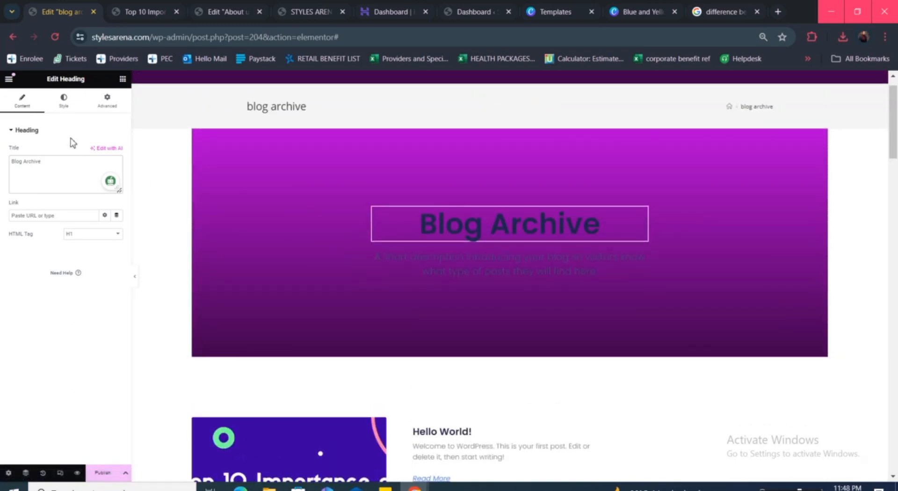
- Set the Blog Archive heading's text colour to the global colour white
left_click(61, 100)
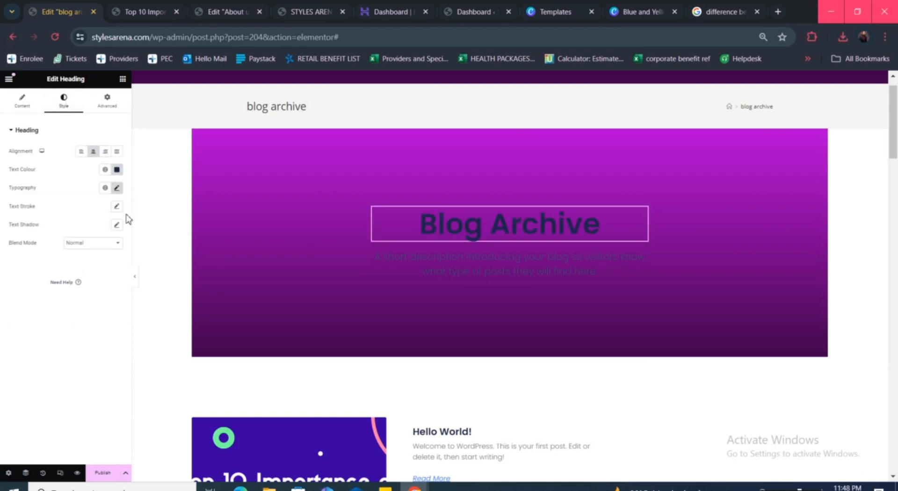
left_click(106, 171)
scroll(70, 285, "down", 1)
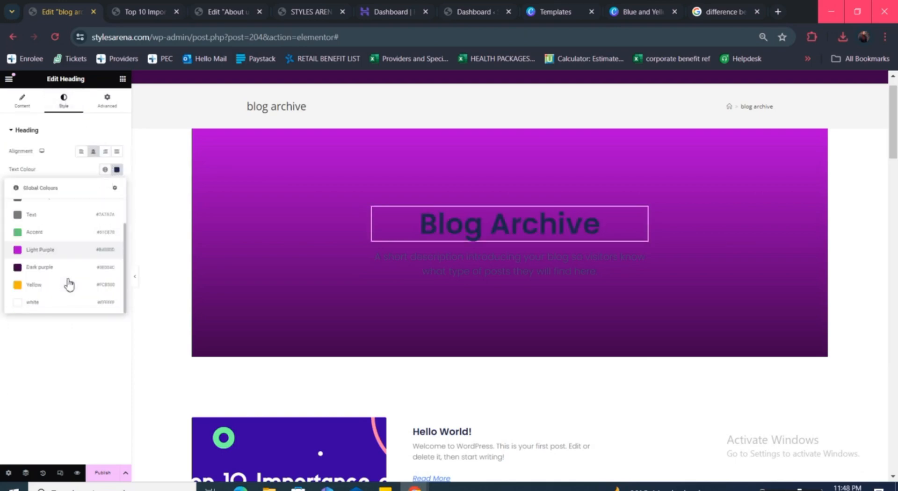
left_click(51, 304)
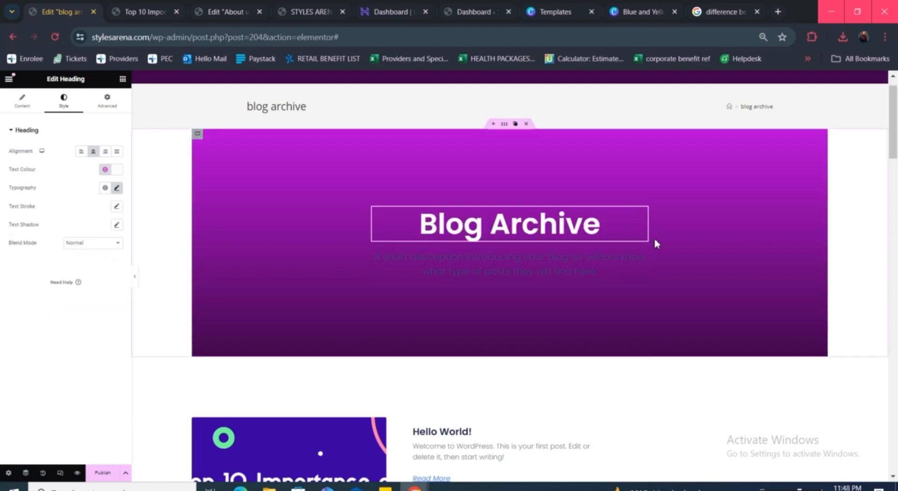
- Set the text colour of the blog description under the heading to the global colour white
left_click(645, 257)
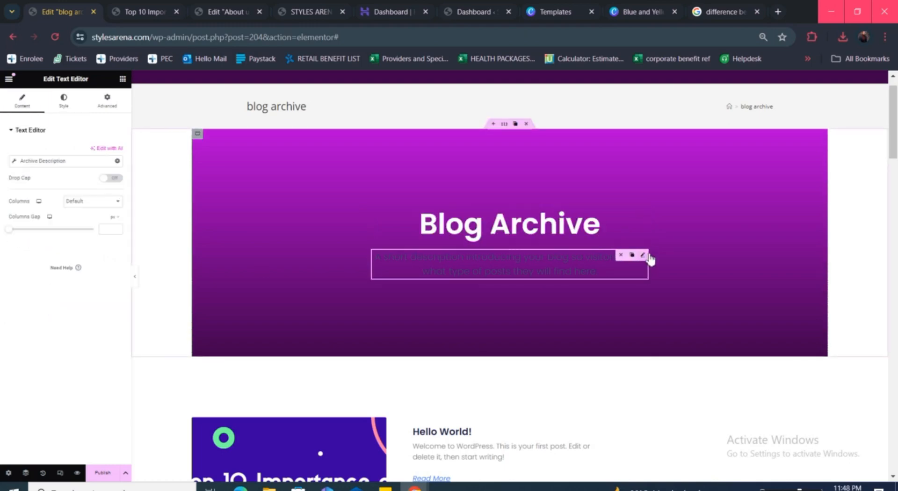
left_click(64, 105)
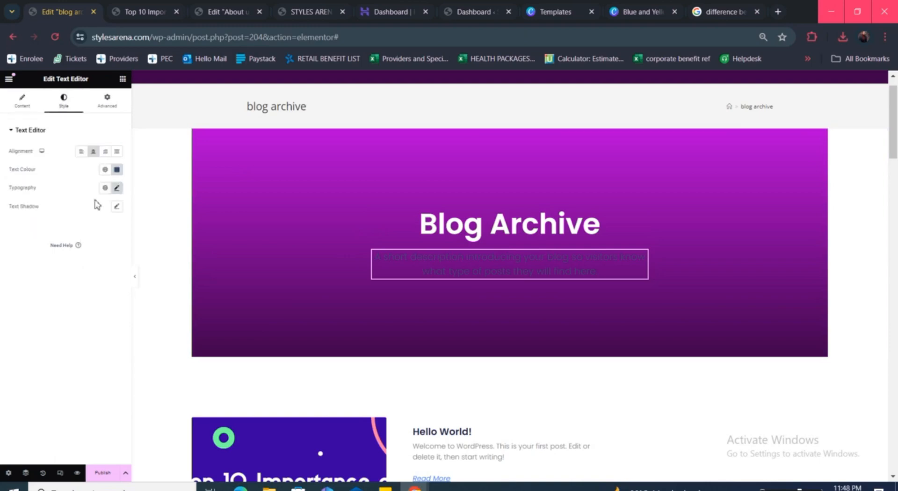
left_click(106, 170)
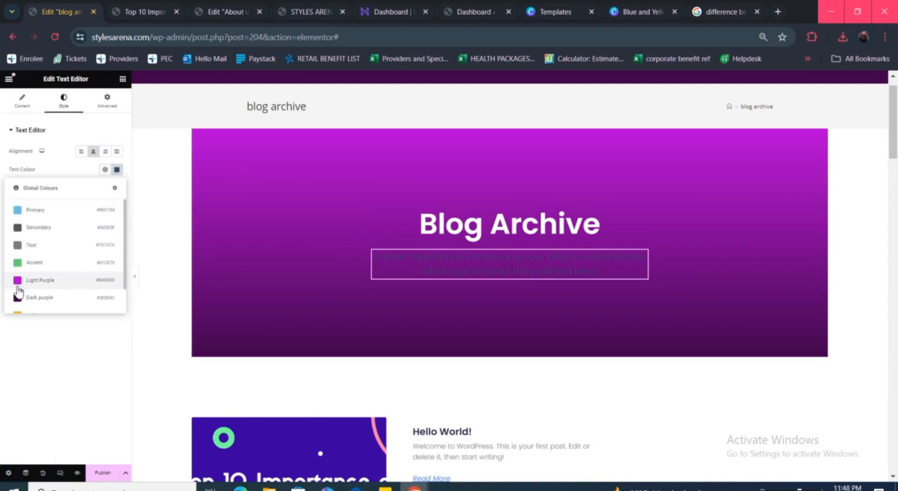
scroll(21, 290, "down", 3)
left_click(19, 304)
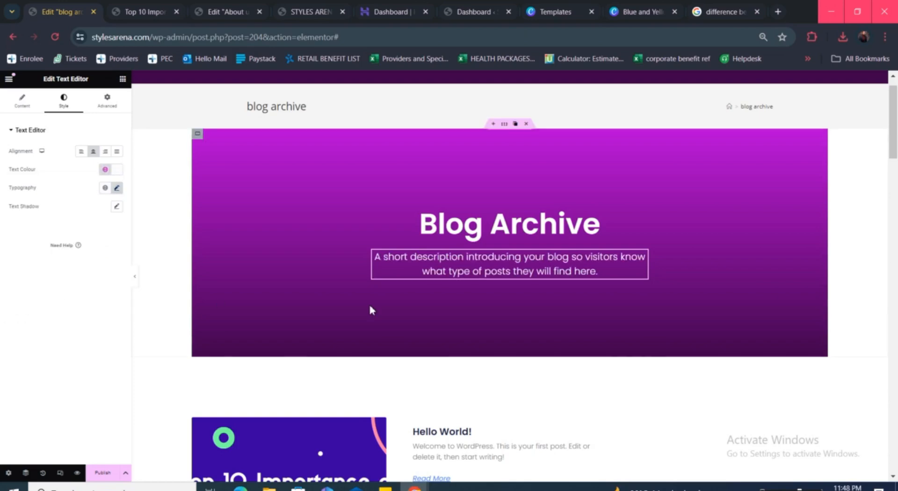
- Delete the Social Media Posts gallery section near the end of the page
scroll(669, 299, "down", 3)
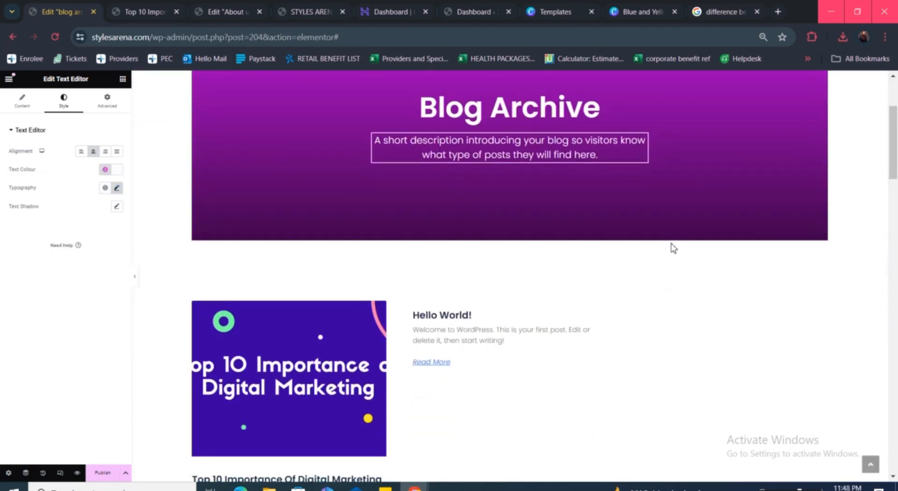
scroll(672, 246, "up", 3)
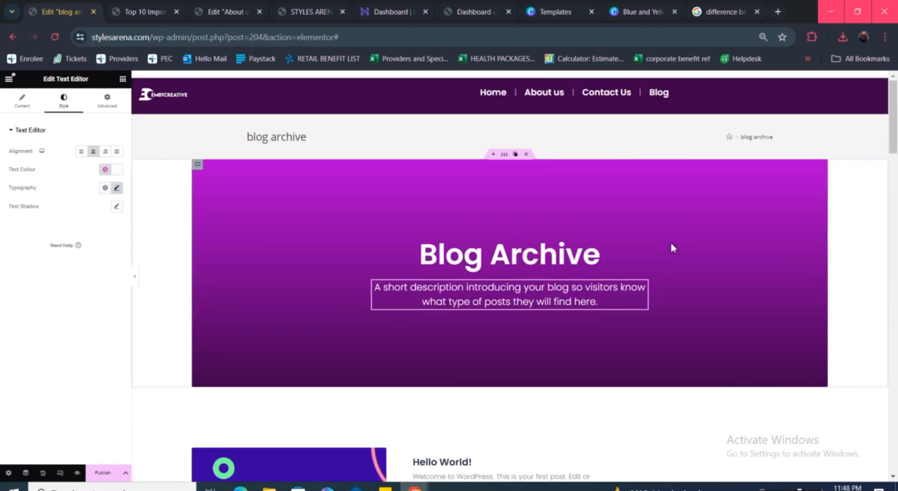
scroll(672, 245, "down", 6)
scroll(672, 248, "down", 4)
scroll(671, 248, "up", 4)
scroll(711, 225, "down", 4)
scroll(709, 265, "down", 12)
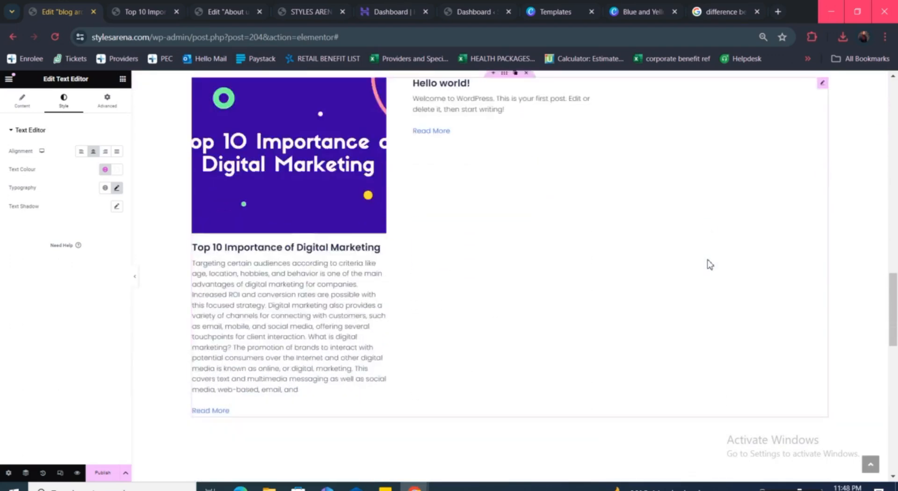
scroll(708, 260, "up", 3)
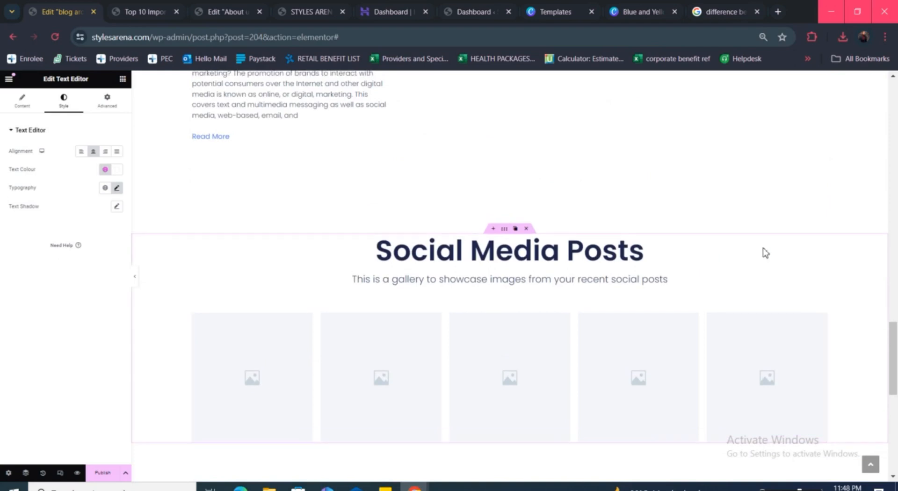
left_click(527, 229)
- Delete the "Join our newsletter to stay updated" section and the second post listing that follows it
scroll(526, 267, "down", 3)
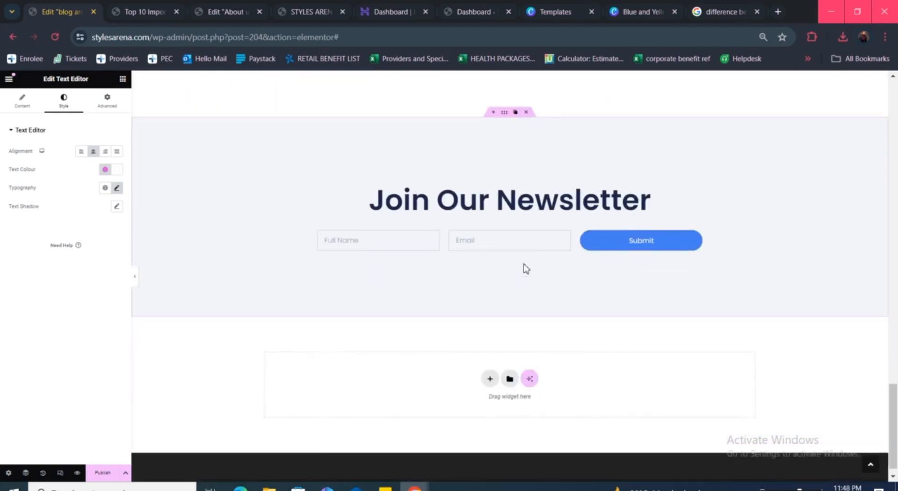
scroll(526, 269, "up", 10)
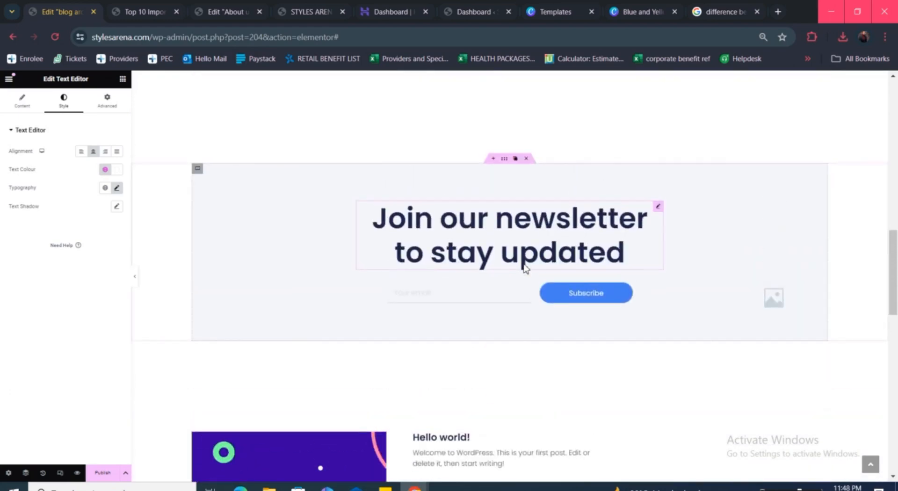
scroll(553, 169, "up", 4)
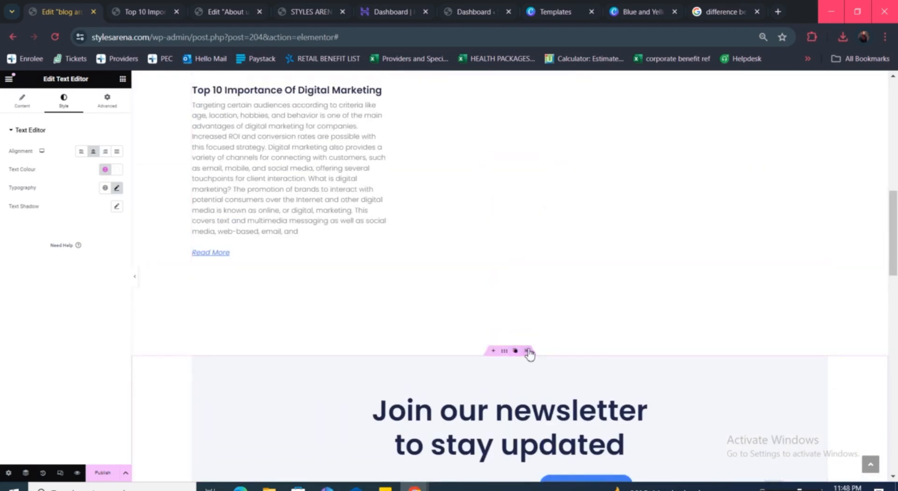
left_click(528, 351)
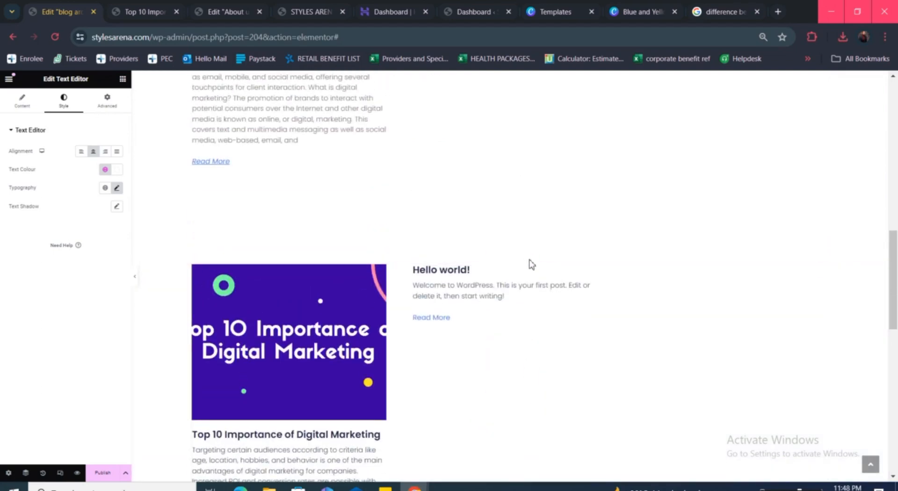
left_click(527, 260)
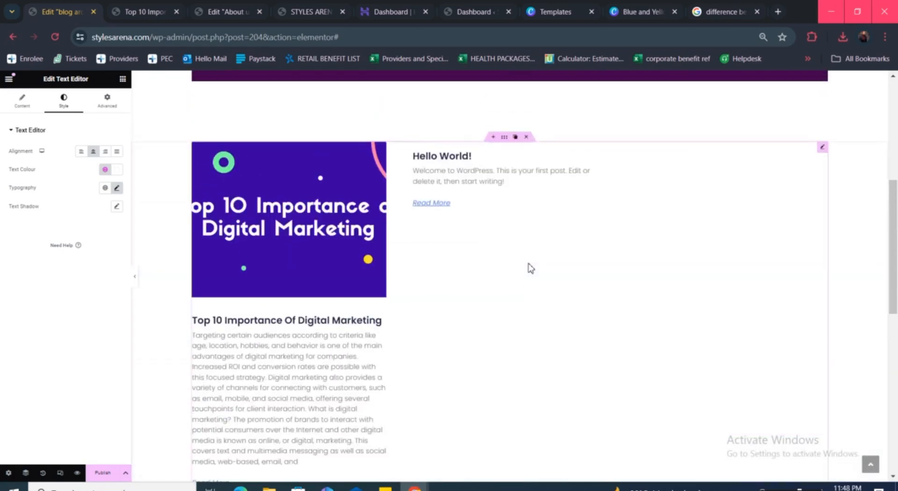
- Set the background colour of the Join Our Newsletter section to the global colour Dark purple
scroll(530, 268, "down", 5)
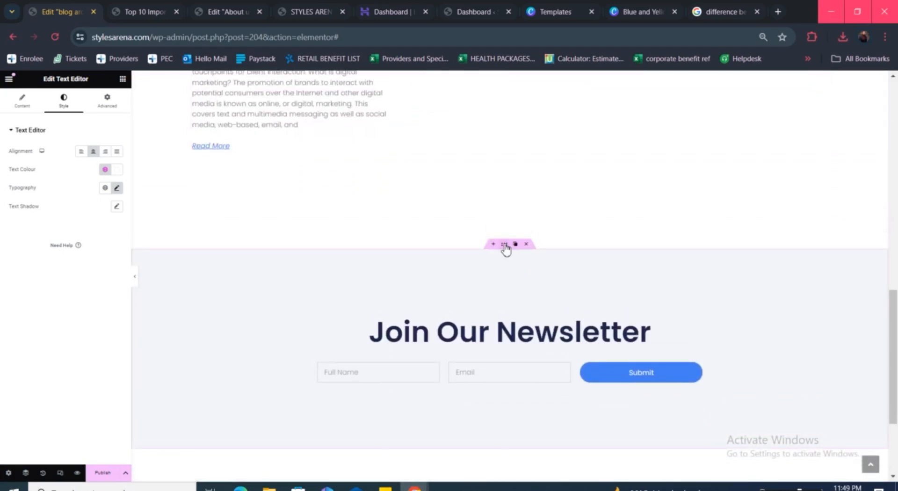
left_click(453, 351)
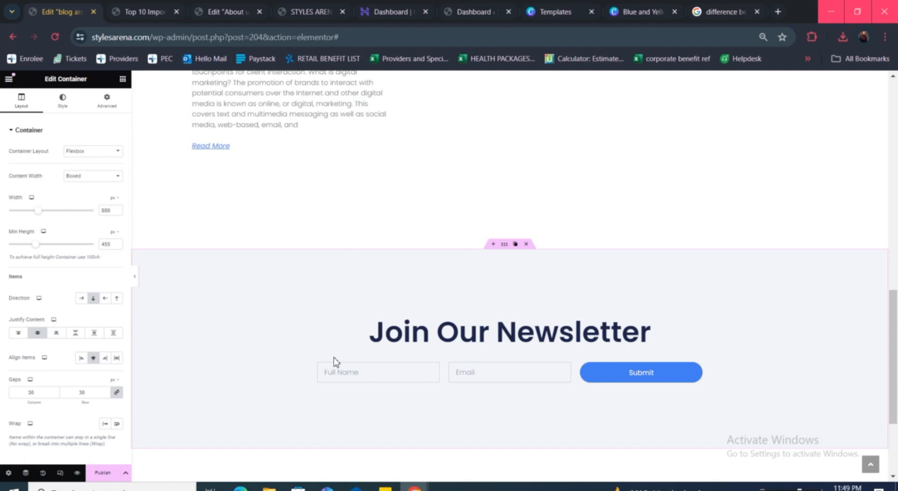
scroll(335, 361, "up", 7)
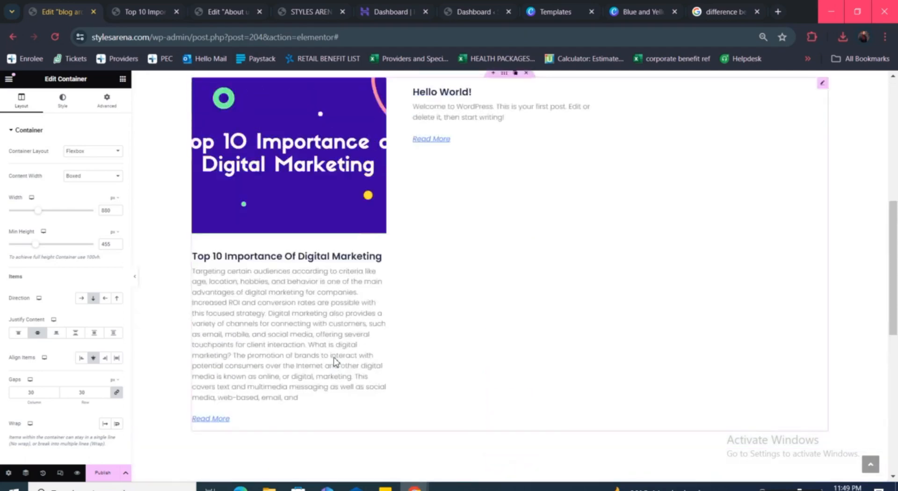
scroll(334, 361, "down", 7)
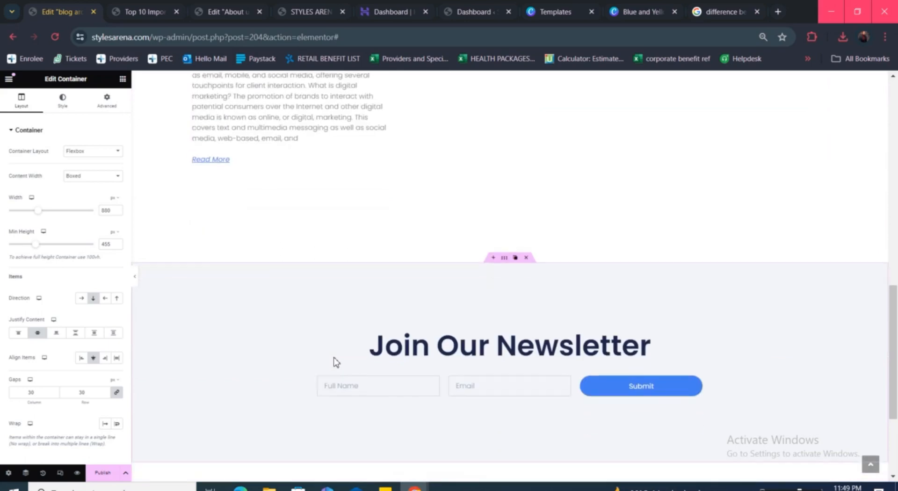
scroll(336, 358, "up", 1)
scroll(335, 358, "down", 1)
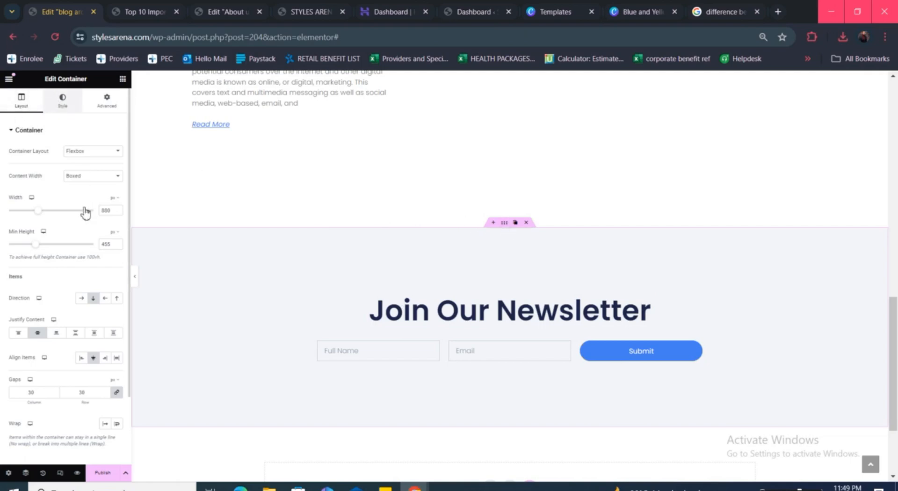
left_click(62, 100)
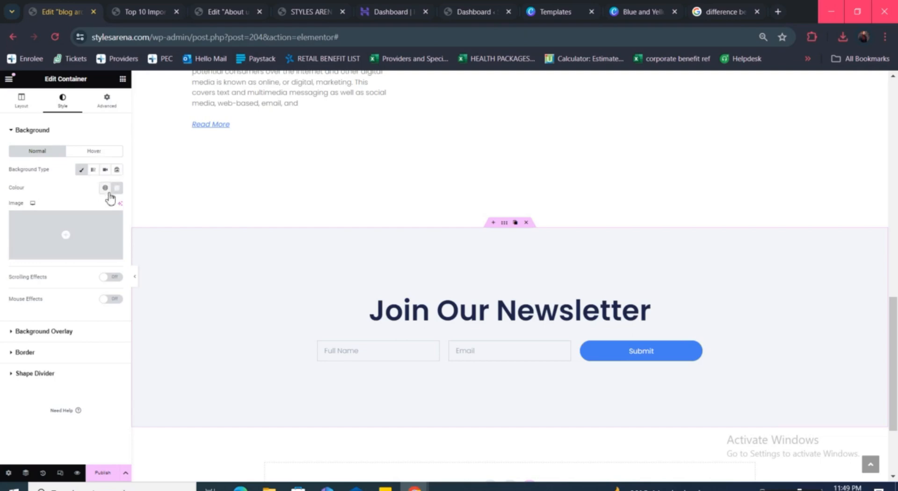
left_click(106, 188)
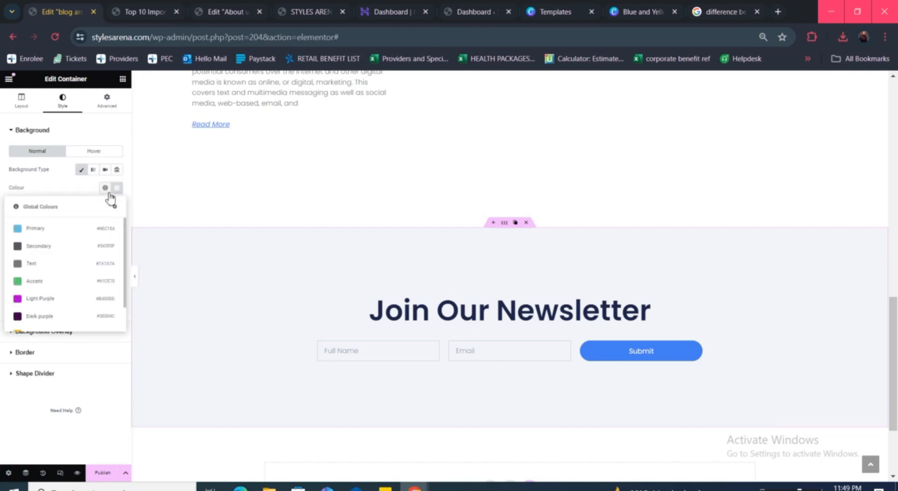
left_click(40, 317)
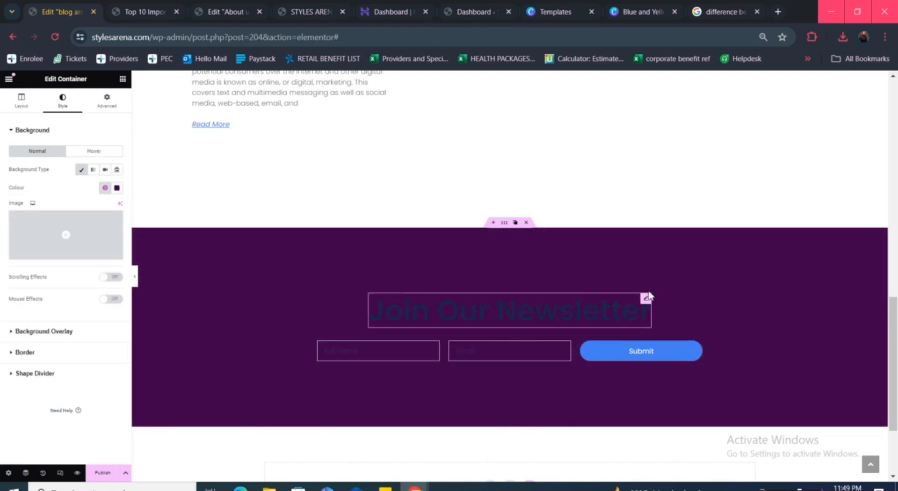
- Set the Join Our Newsletter heading's text colour to the global colour white
left_click(646, 297)
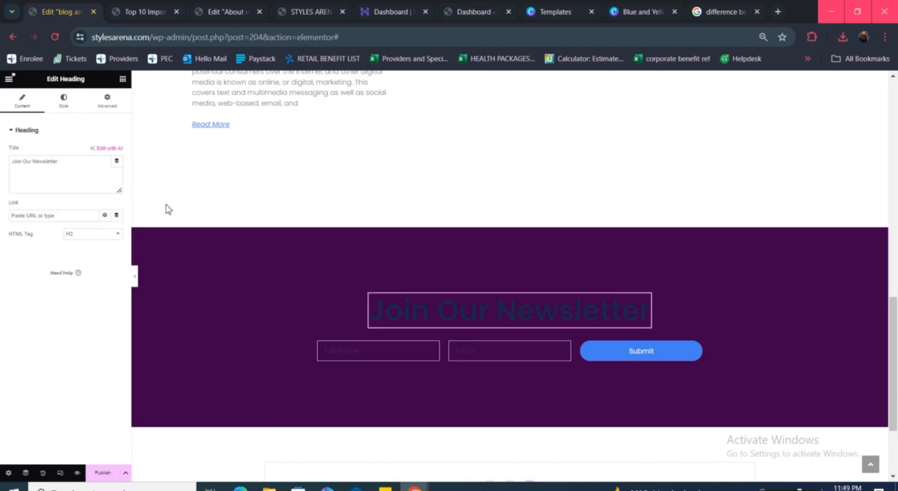
left_click(64, 100)
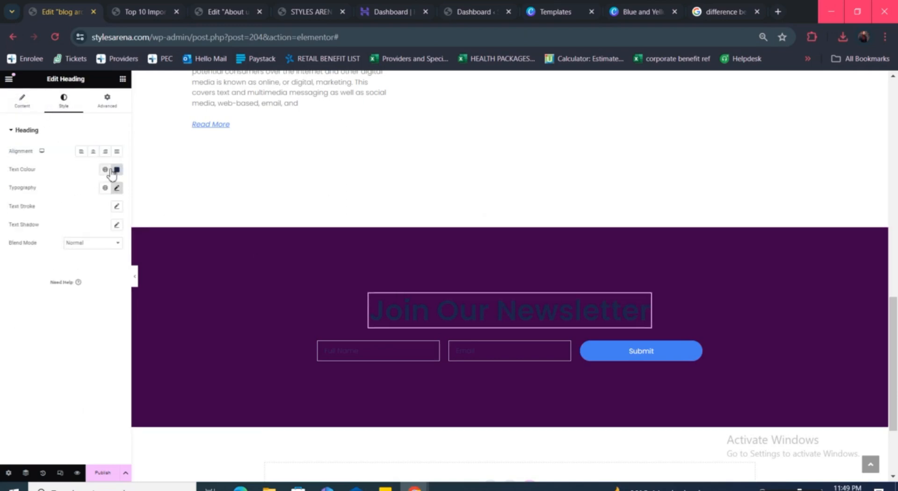
left_click(111, 173)
scroll(59, 281, "down", 2)
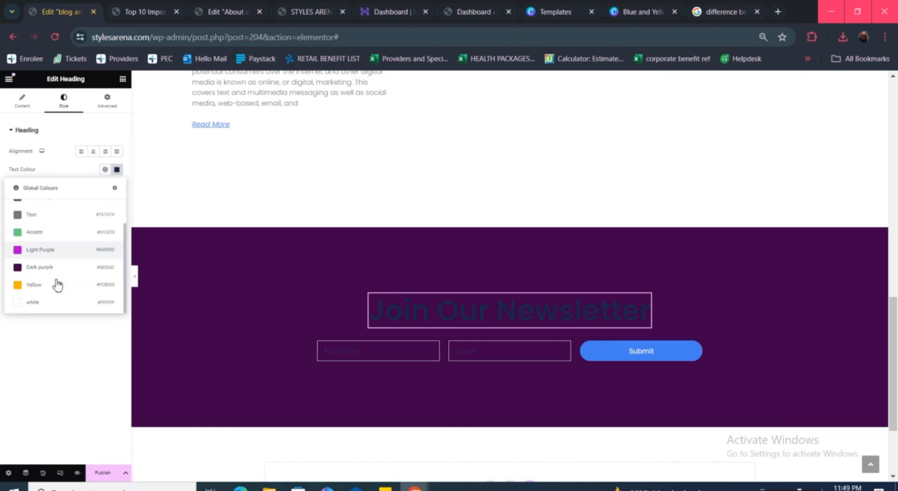
left_click(31, 309)
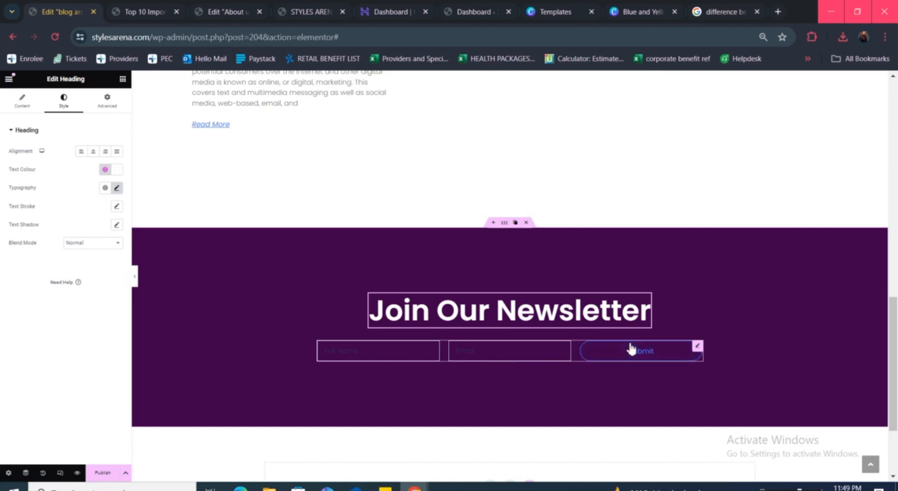
- Set the label text colour of the newsletter form to the custom light grey #E7E2E2
left_click(696, 348)
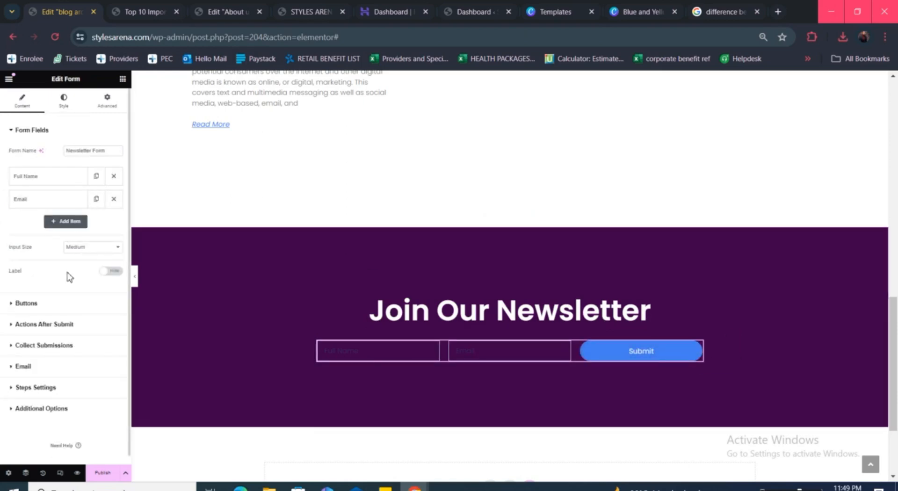
left_click(64, 102)
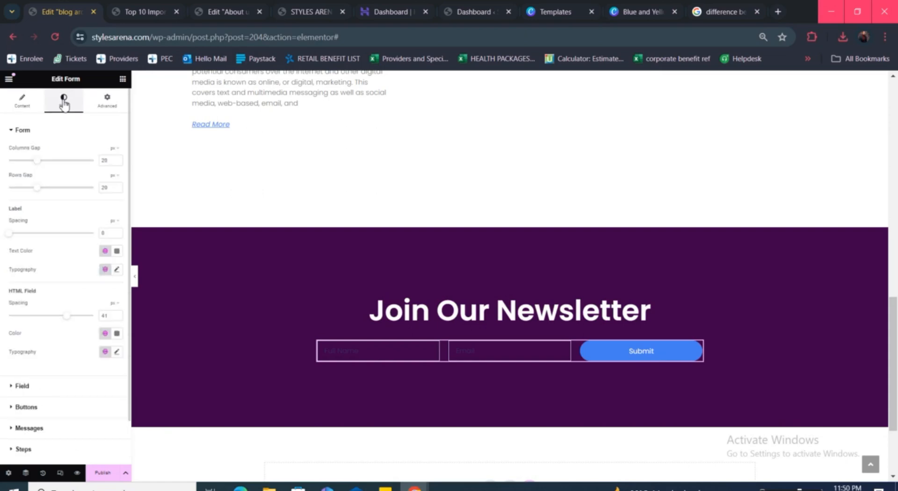
left_click(116, 251)
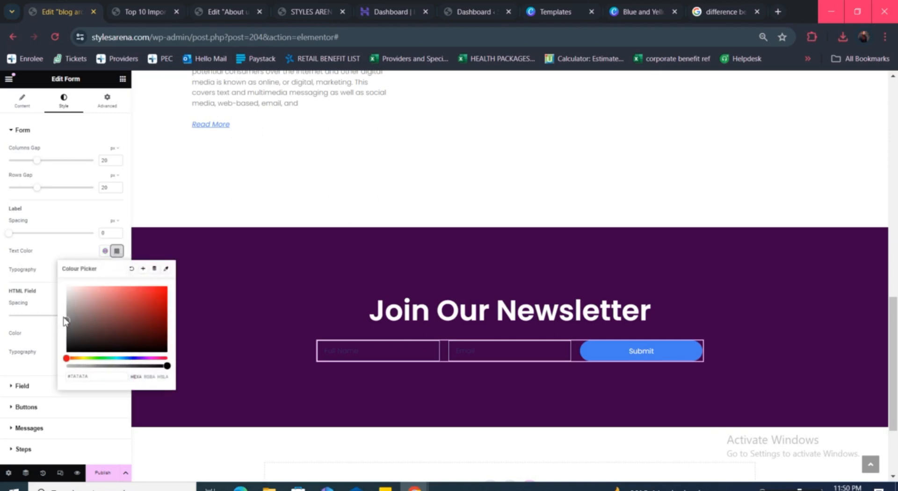
left_click(70, 293)
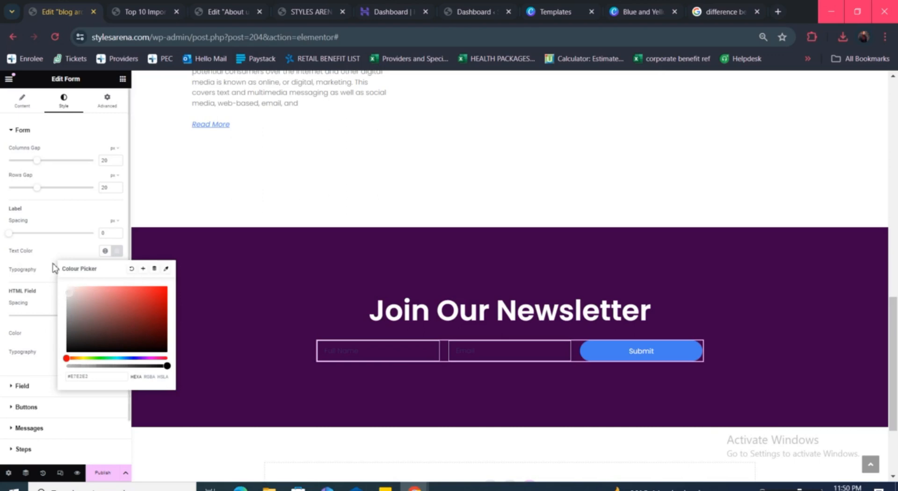
left_click(55, 227)
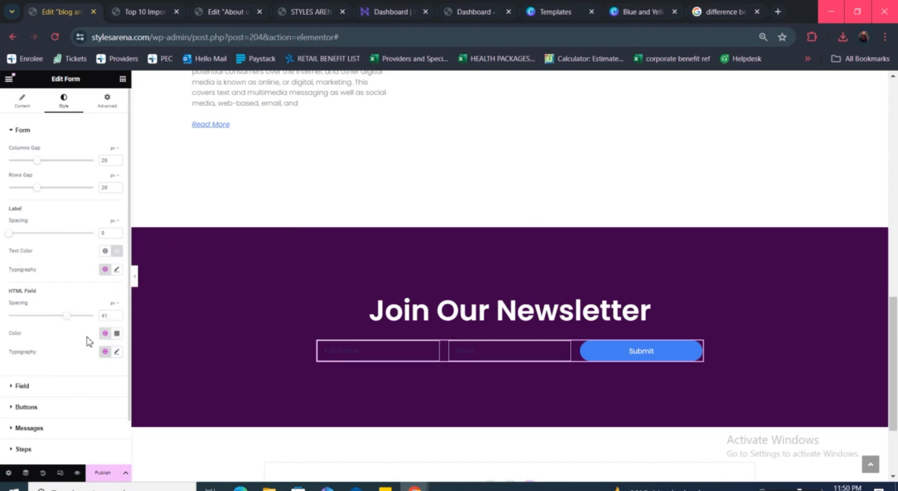
- Set the newsletter form's HTML field colour to the global colour white
scroll(36, 388, "down", 1)
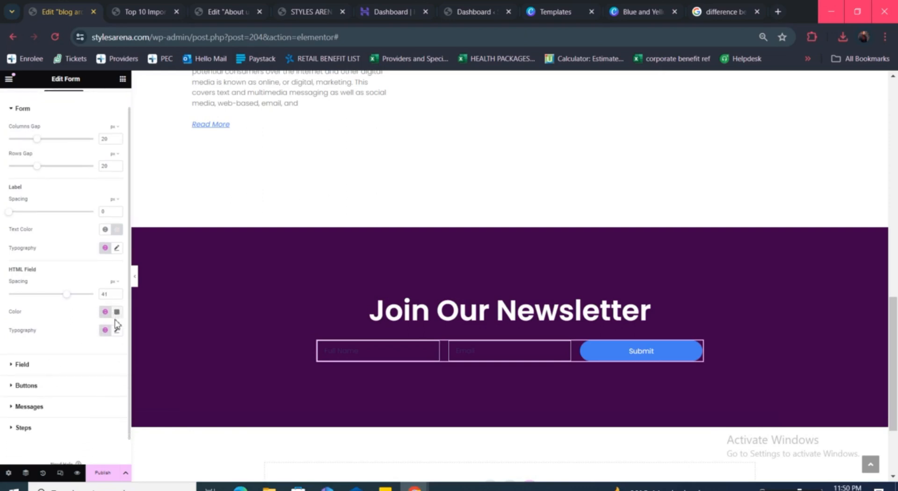
left_click(109, 313)
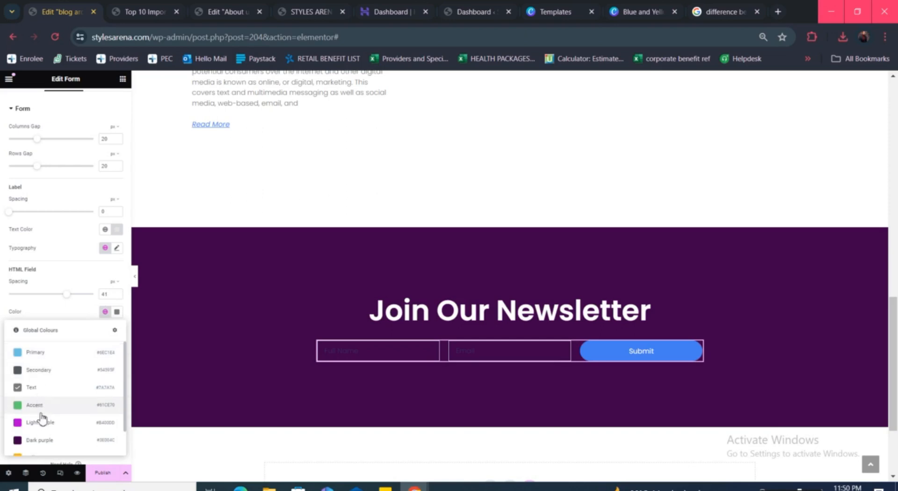
scroll(38, 423, "down", 2)
left_click(38, 445)
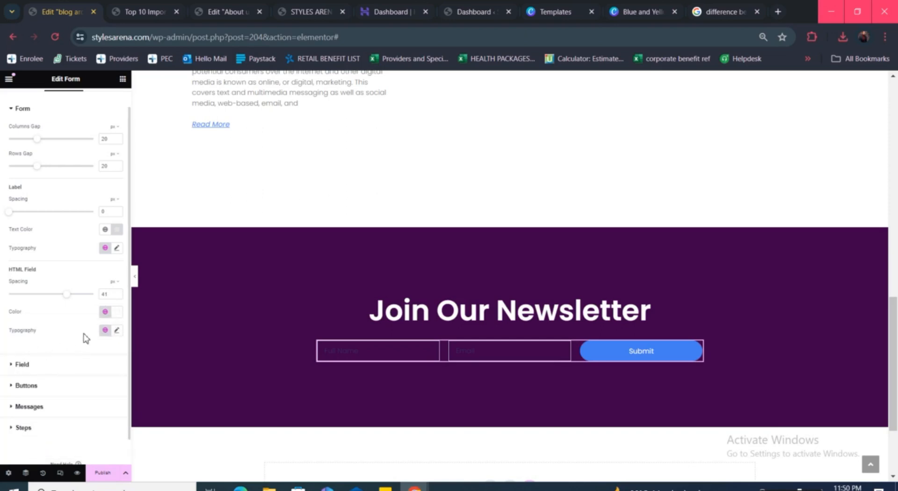
- Set the normal-state background and border colours of the newsletter form's Submit button to the global colour Yellow
left_click(19, 387)
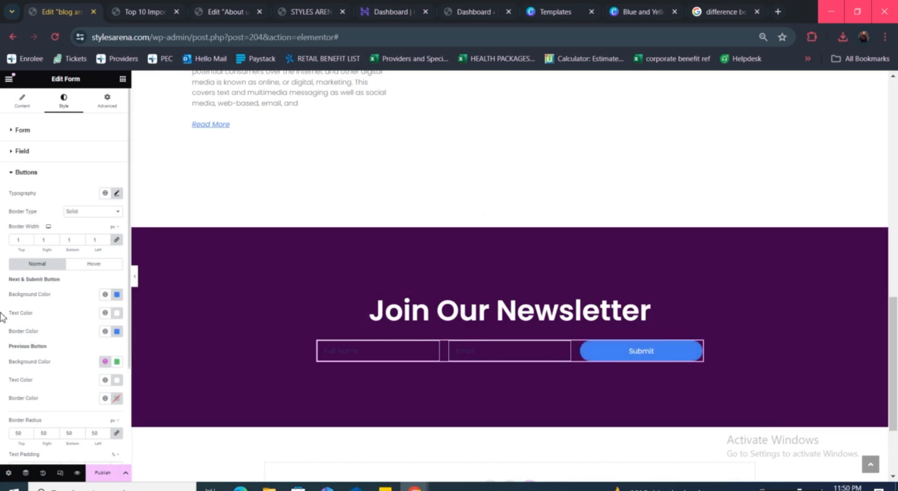
left_click(105, 294)
scroll(39, 411, "down", 1)
left_click(35, 413)
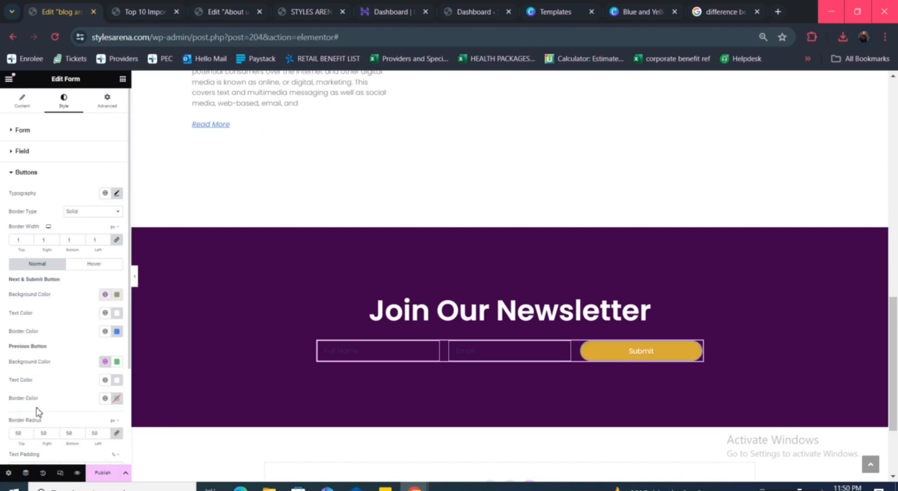
left_click(105, 331)
scroll(51, 431, "down", 1)
left_click(35, 452)
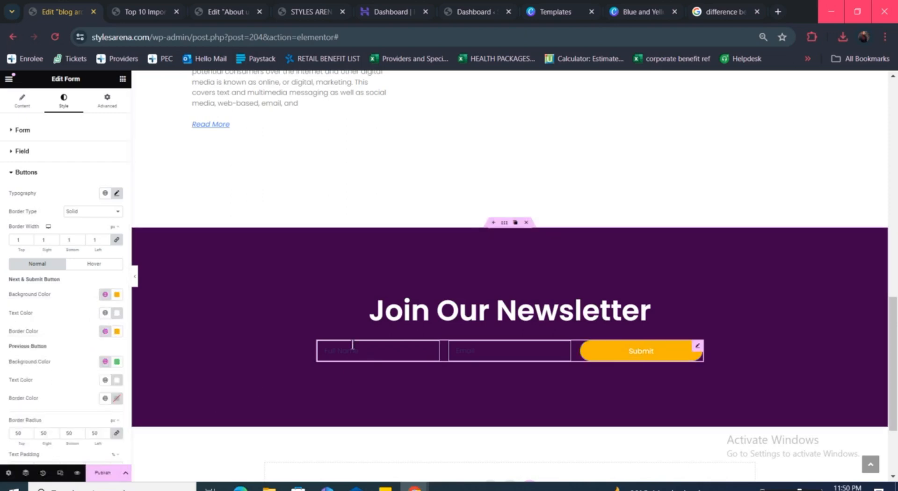
- Set the text colour of the newsletter form's input fields to the global colour white
scroll(40, 401, "down", 1)
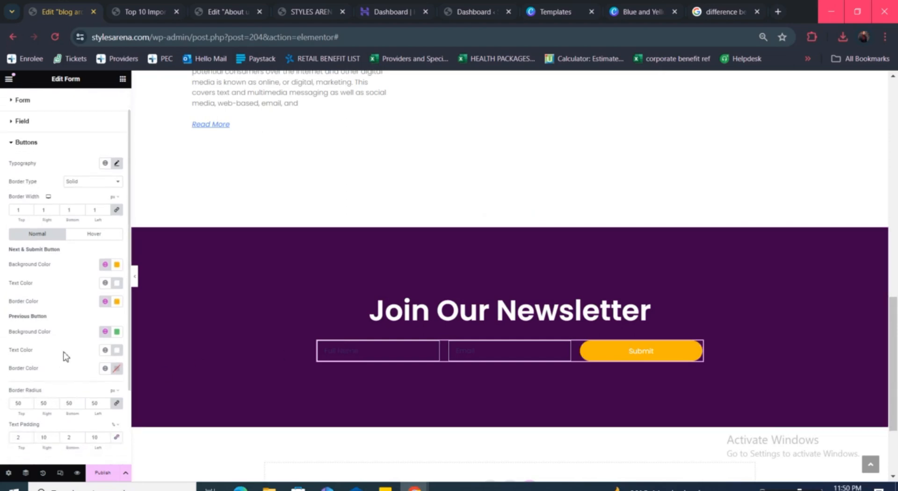
scroll(64, 394, "down", 3)
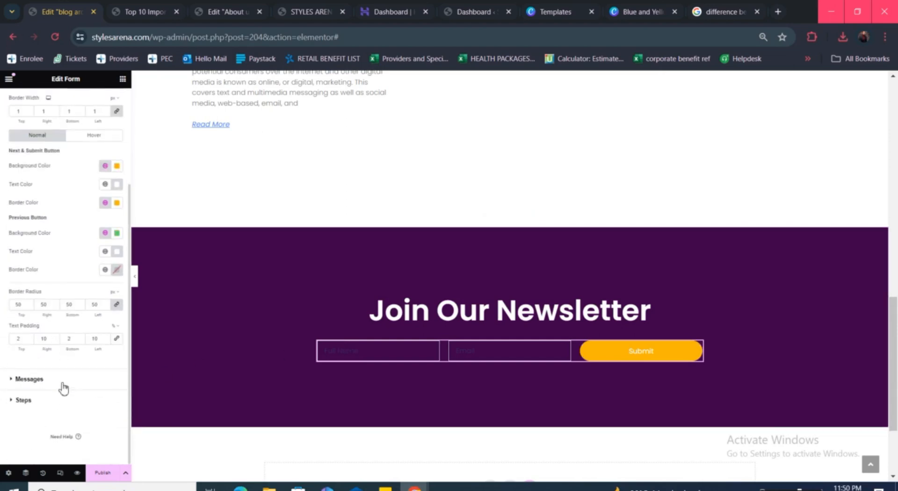
left_click(64, 384)
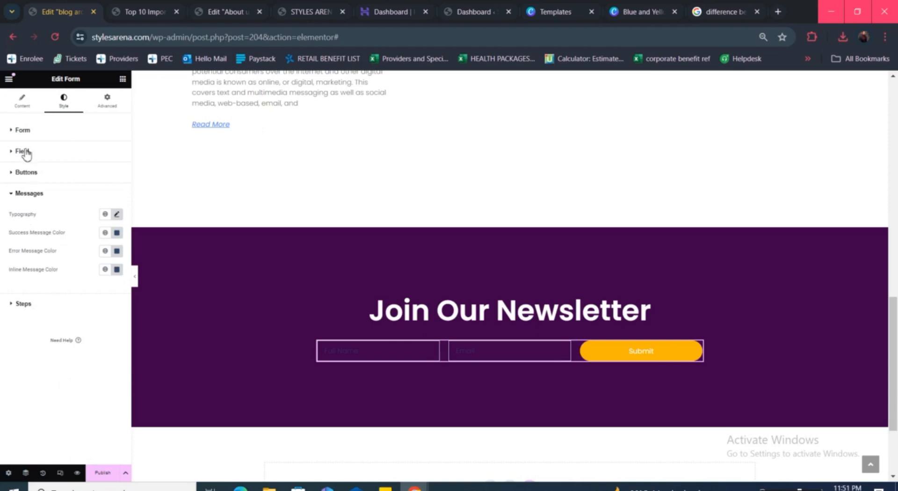
left_click(21, 132)
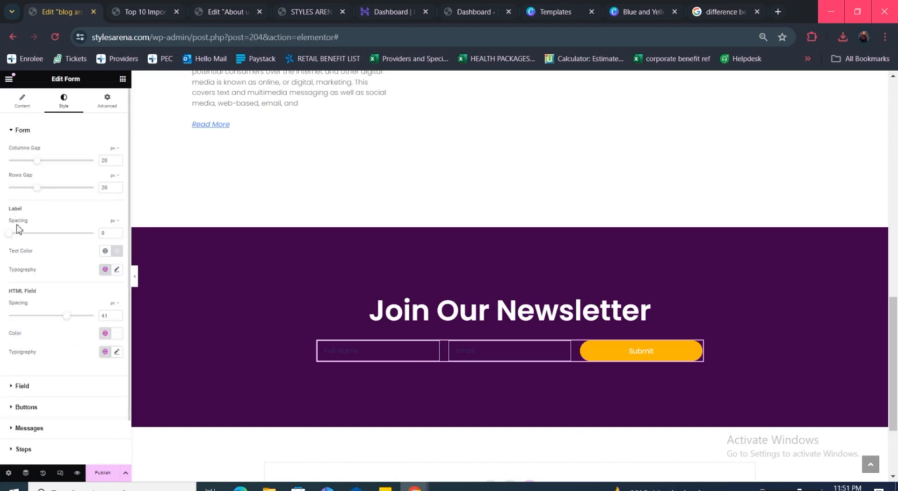
scroll(55, 296, "down", 1)
left_click(34, 373)
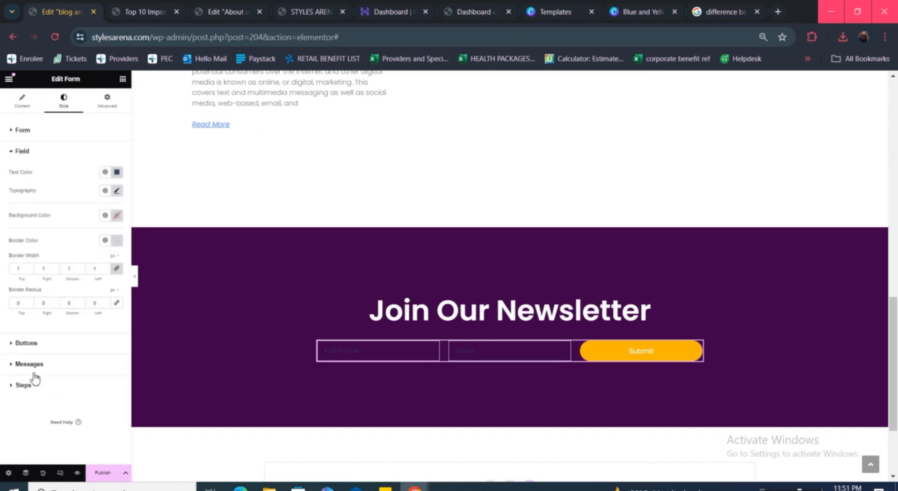
left_click(110, 175)
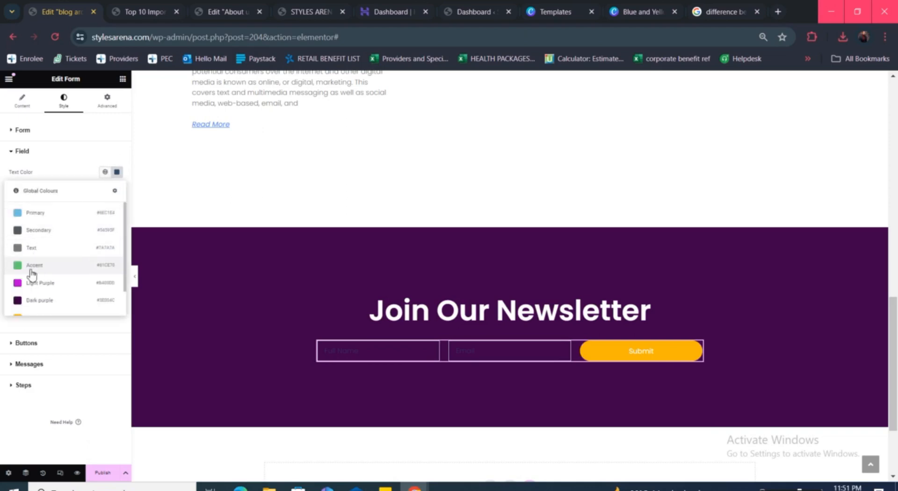
scroll(45, 294, "down", 1)
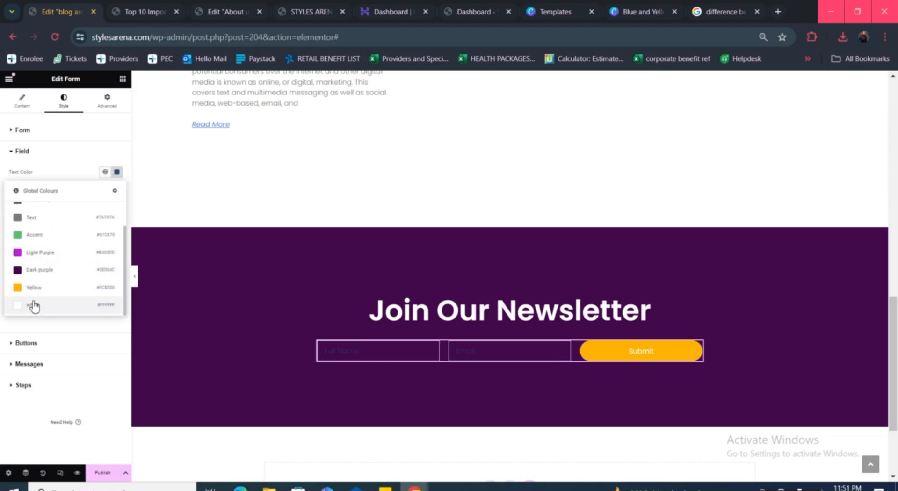
left_click(33, 306)
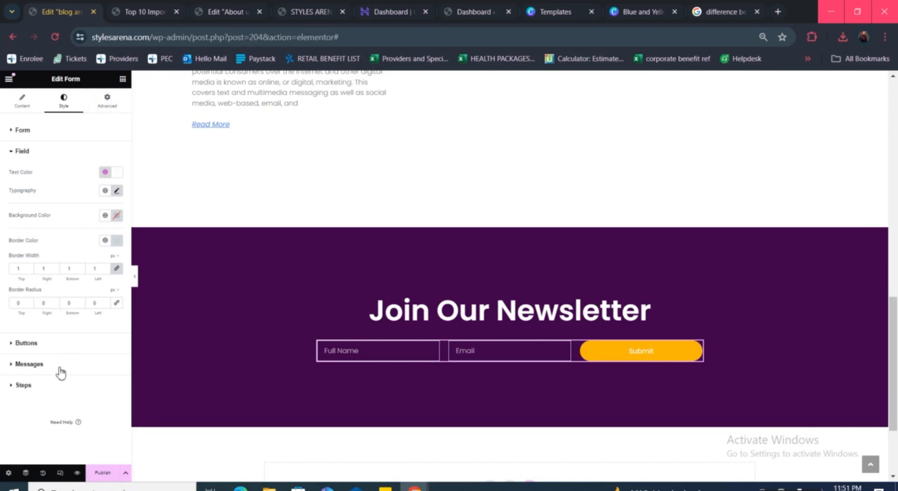
- Set the hover-state text and border colours of the newsletter form's Submit button to the global colour Yellow
left_click(42, 343)
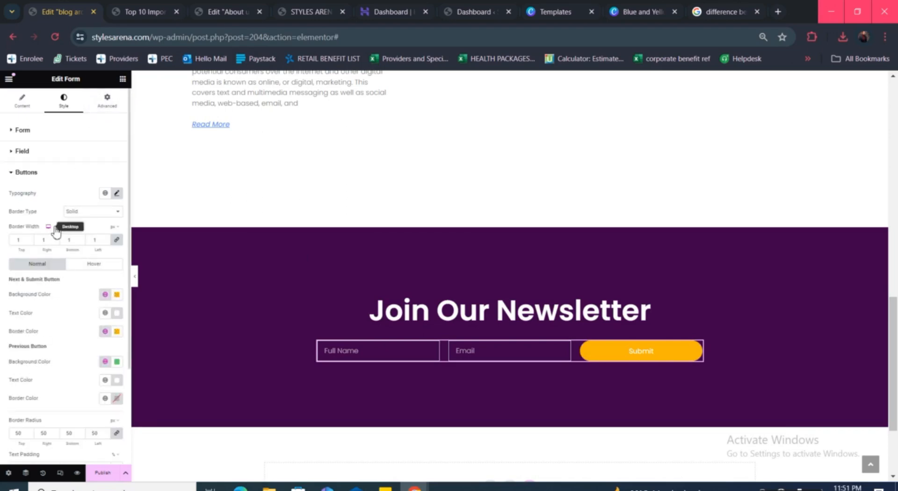
left_click(89, 265)
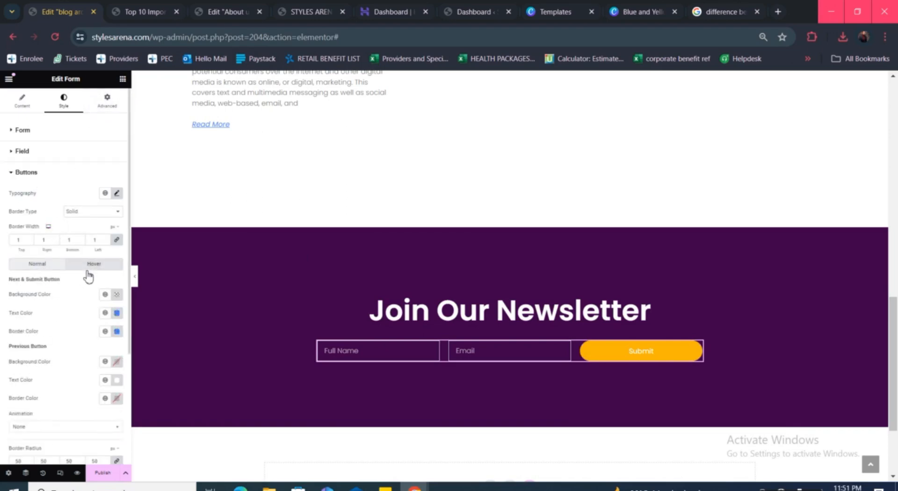
left_click(111, 314)
left_click(111, 314)
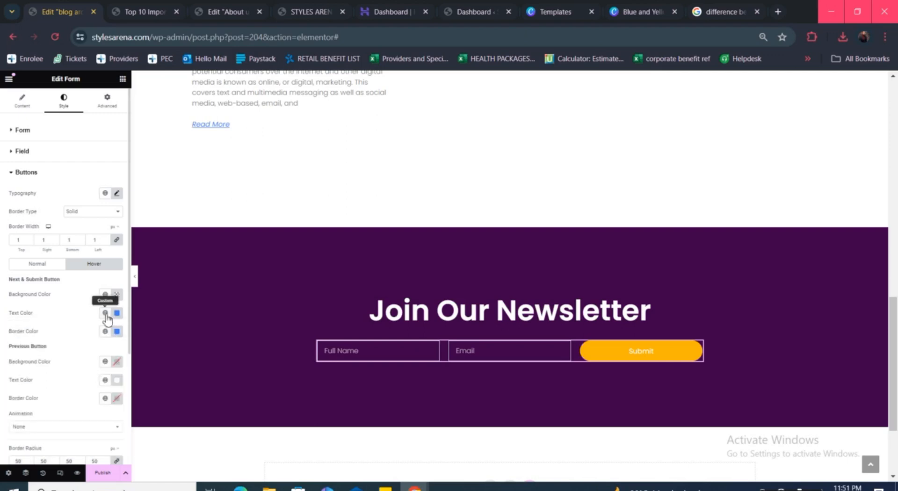
left_click(105, 312)
scroll(47, 402, "down", 2)
left_click(38, 429)
left_click(105, 332)
scroll(61, 442, "down", 2)
left_click(45, 446)
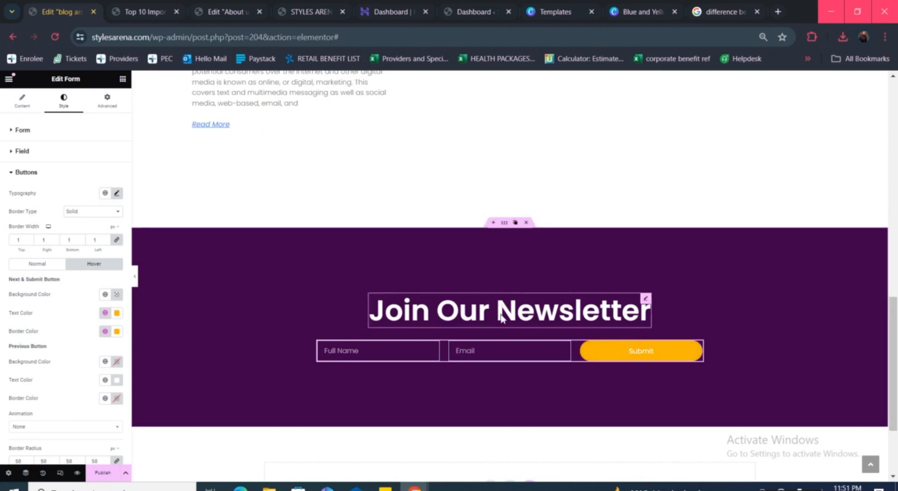
- Review the archive template and save its publish settings with the display condition Include All Archives
scroll(486, 283, "up", 12)
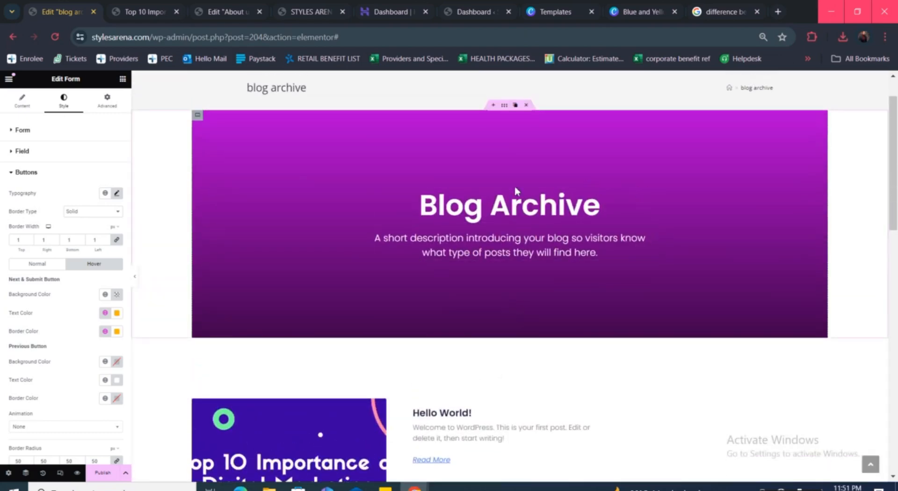
scroll(536, 202, "down", 10)
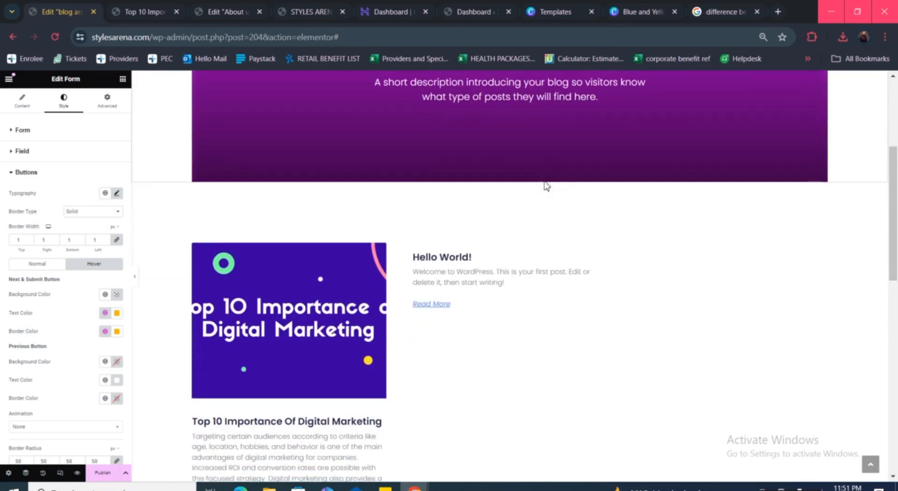
scroll(216, 341, "down", 1)
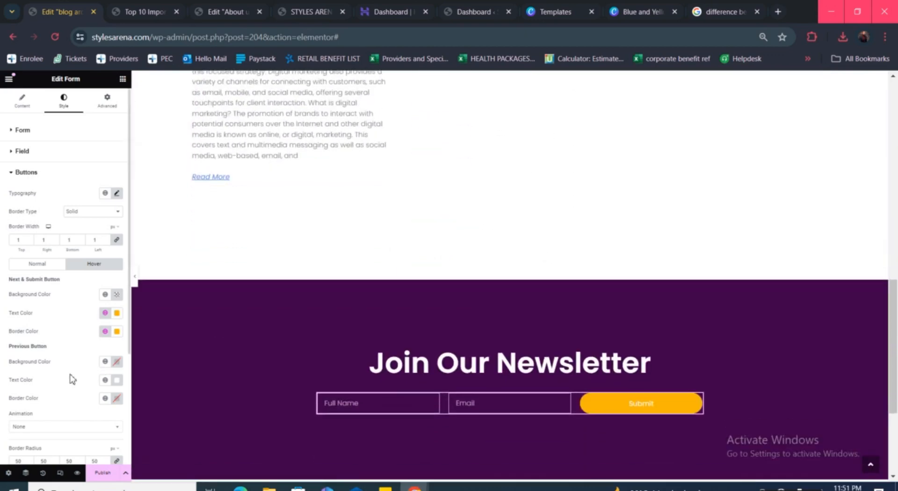
scroll(475, 295, "up", 12)
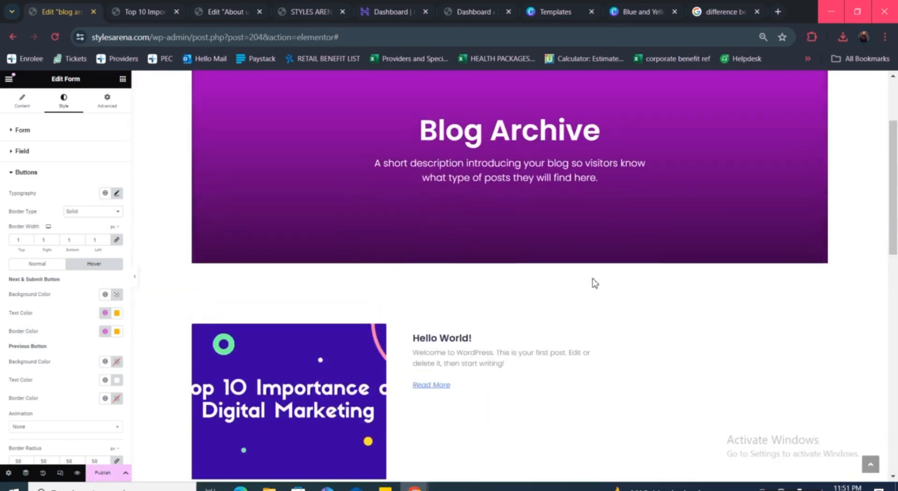
scroll(593, 284, "down", 4)
scroll(277, 347, "down", 8)
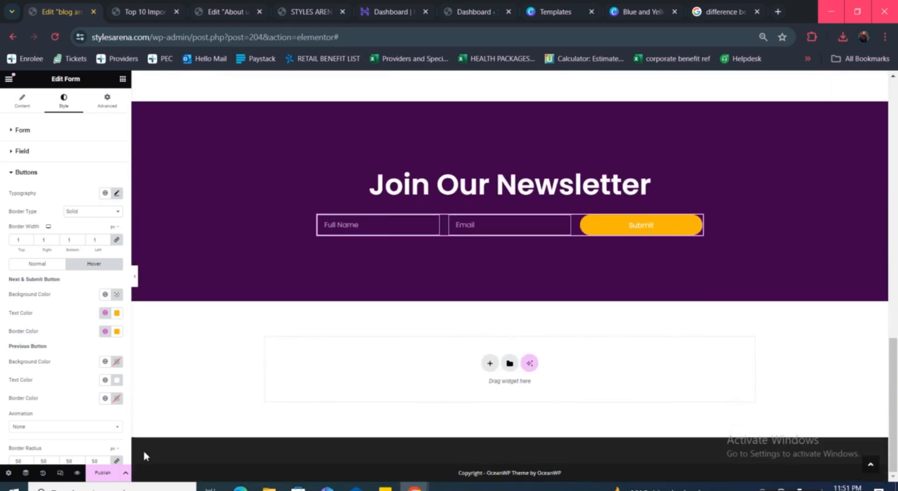
left_click(100, 473)
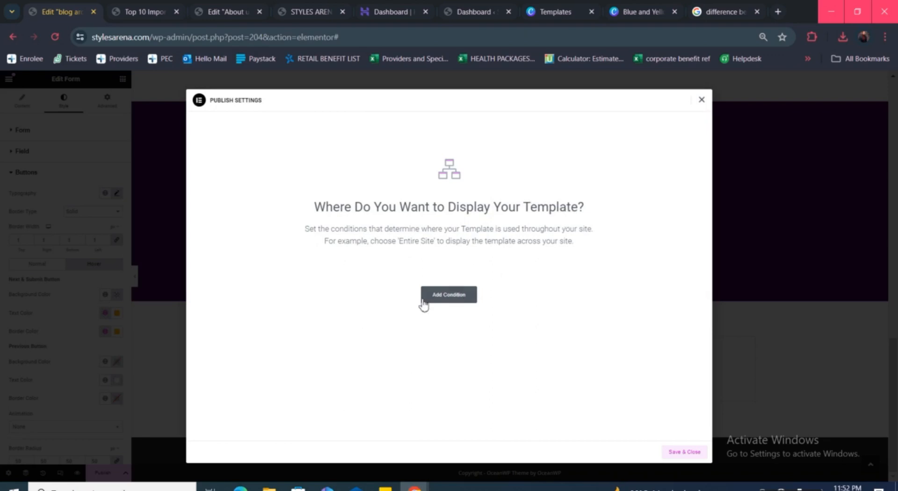
left_click(458, 300)
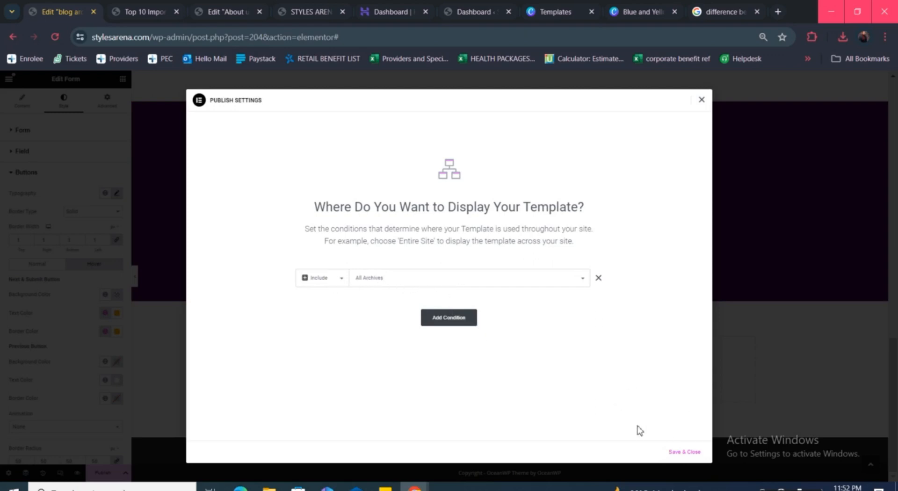
left_click(683, 453)
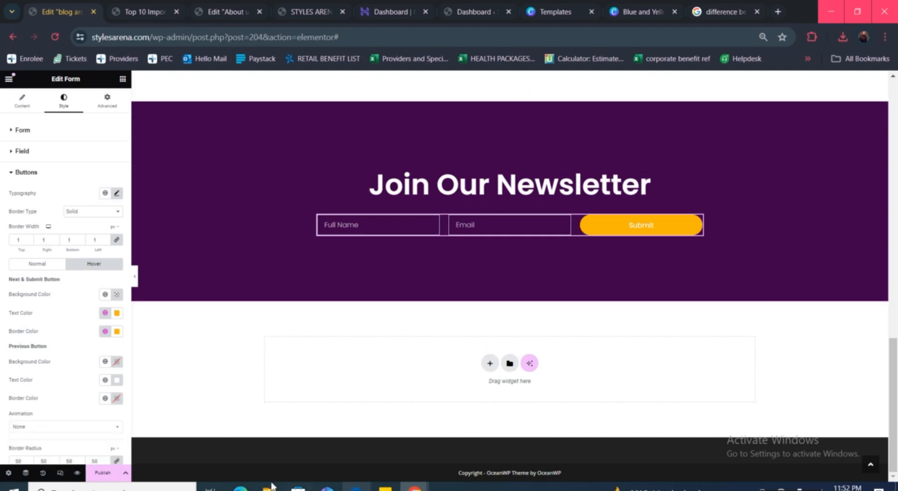
- Publish the blog archive template again, keeping the Include All Archives display condition
left_click(106, 473)
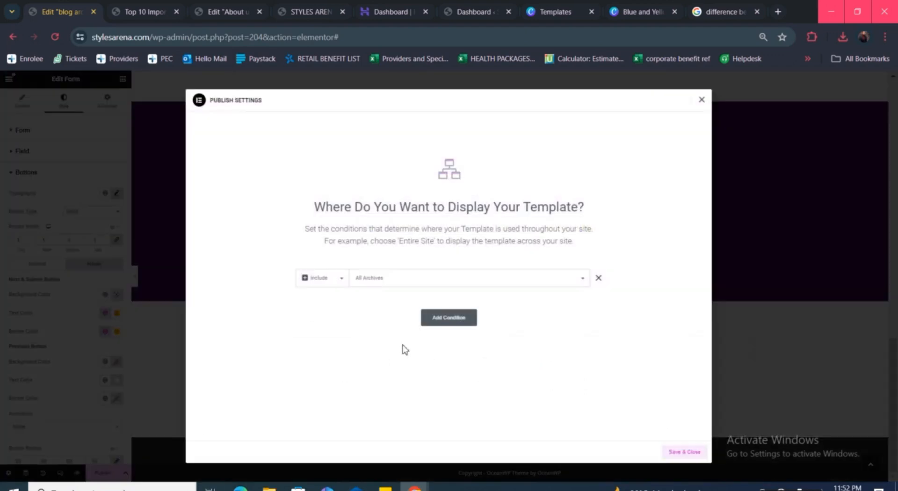
left_click(675, 452)
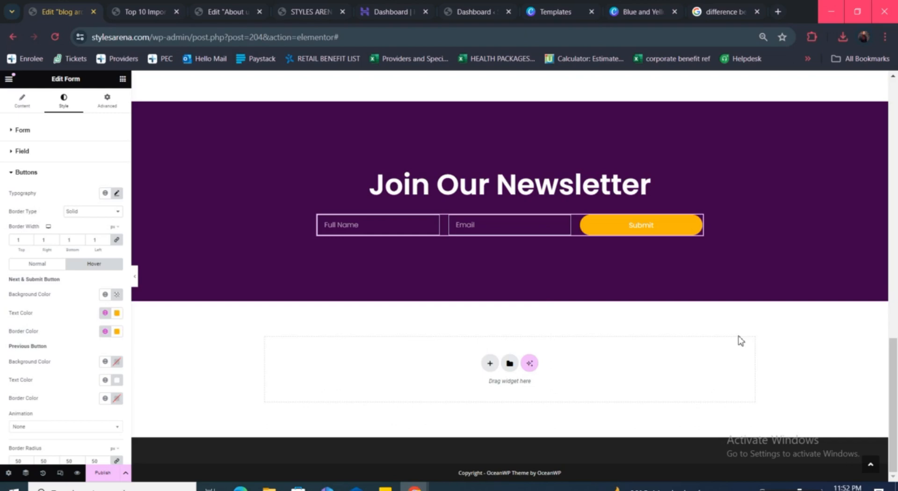
scroll(740, 341, "up", 4)
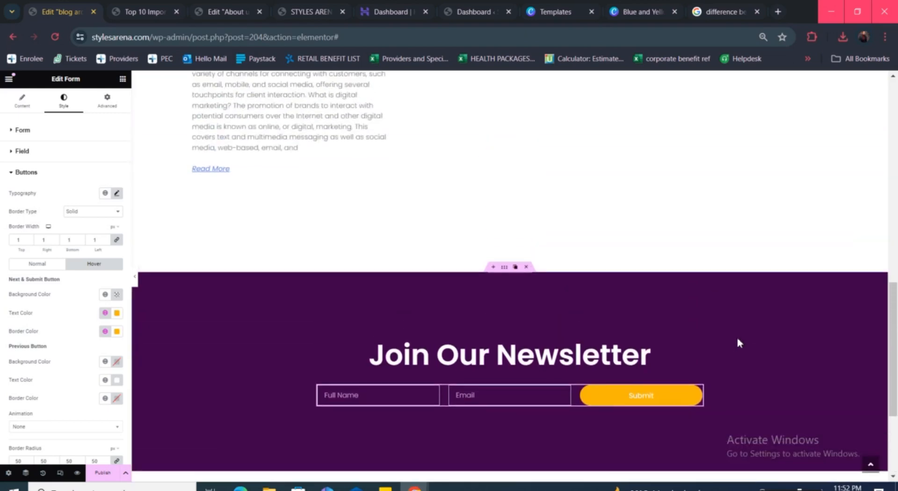
scroll(739, 344, "up", 1)
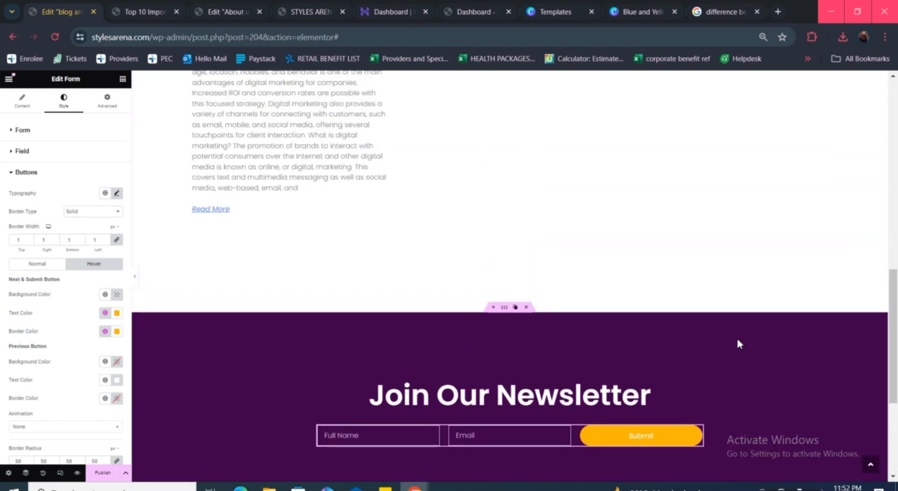
scroll(739, 344, "down", 5)
left_click(104, 473)
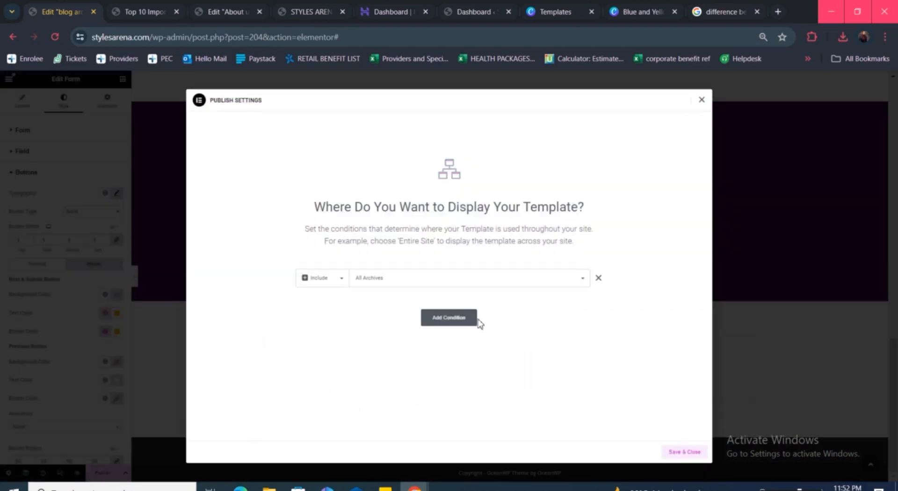
left_click(683, 452)
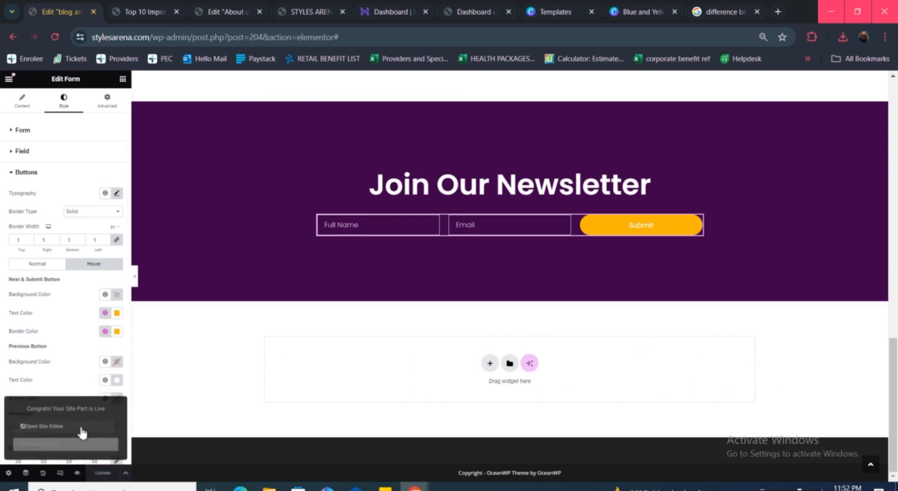
- Reload the live Top 10 Importance of Digital Marketing post and examine its layout
left_click(132, 13)
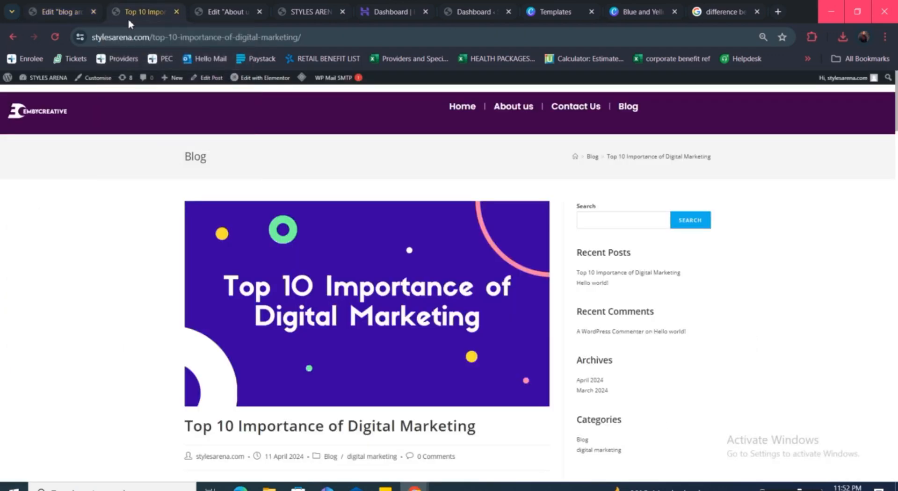
left_click(57, 37)
scroll(189, 227, "down", 15)
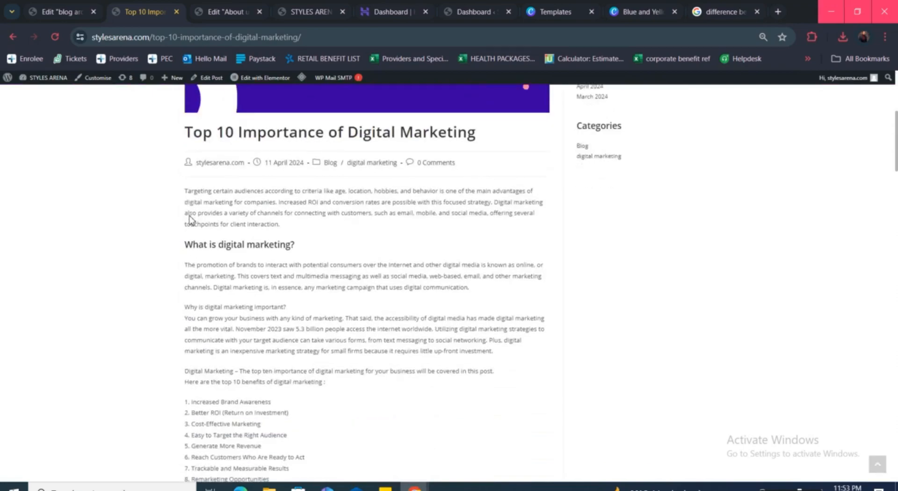
scroll(191, 217, "down", 20)
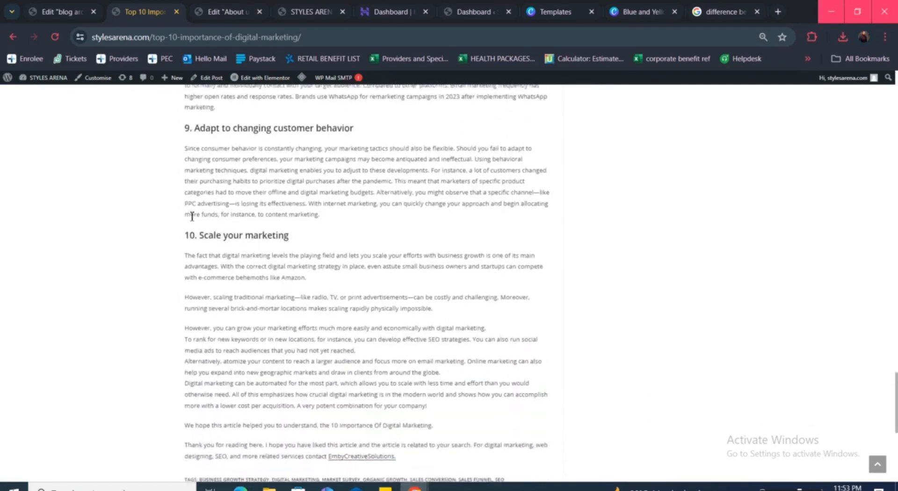
scroll(192, 221, "up", 12)
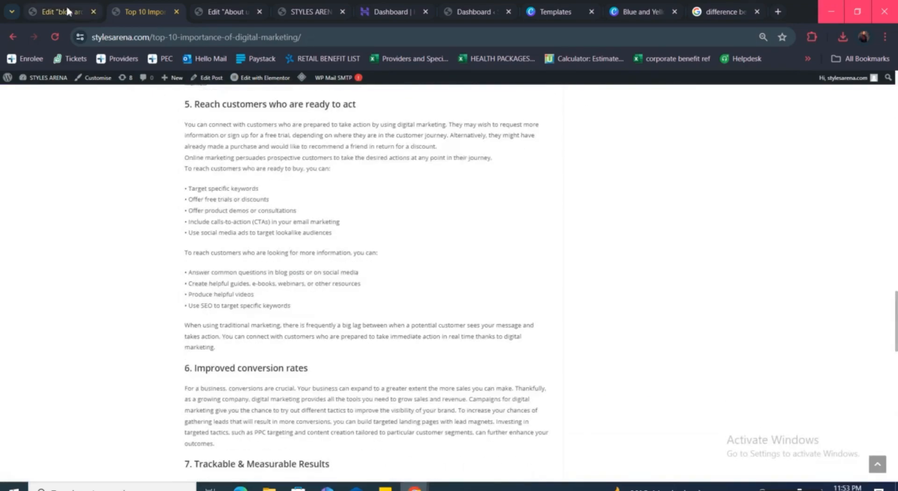
- Return to the blog archive template and exit the Elementor editor to the WordPress dashboard
left_click(70, 11)
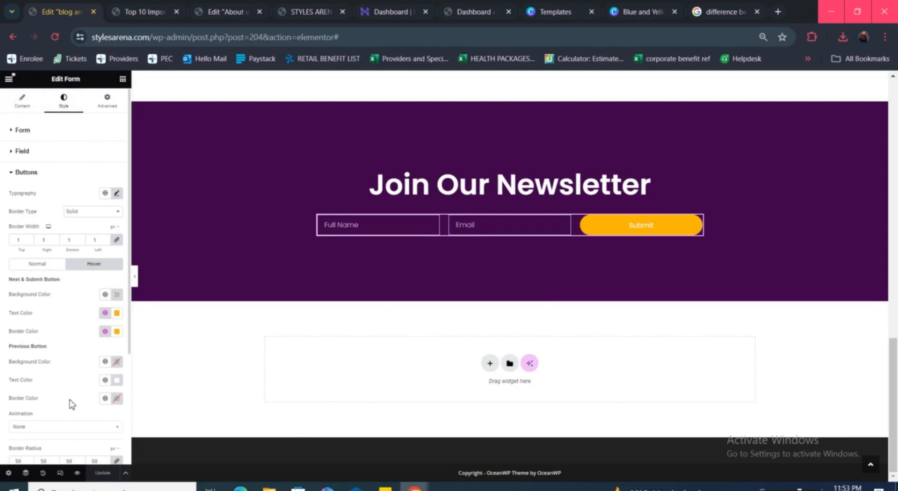
left_click(11, 80)
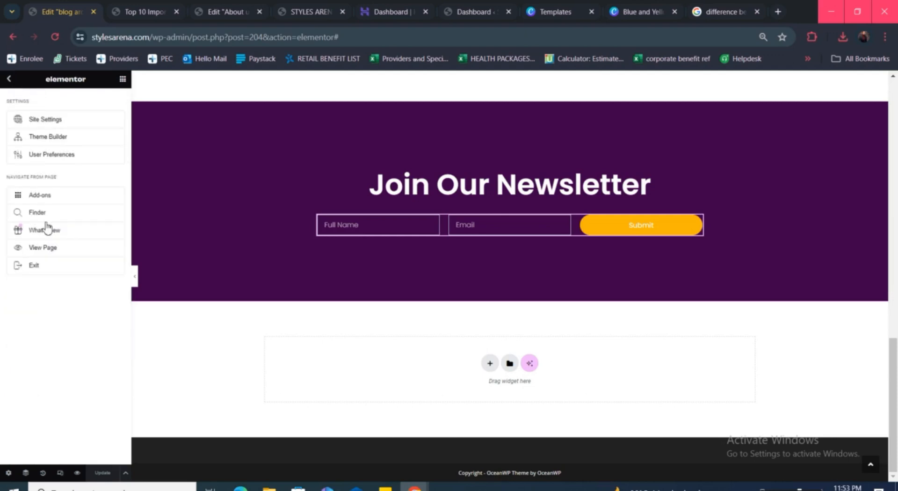
left_click(52, 269)
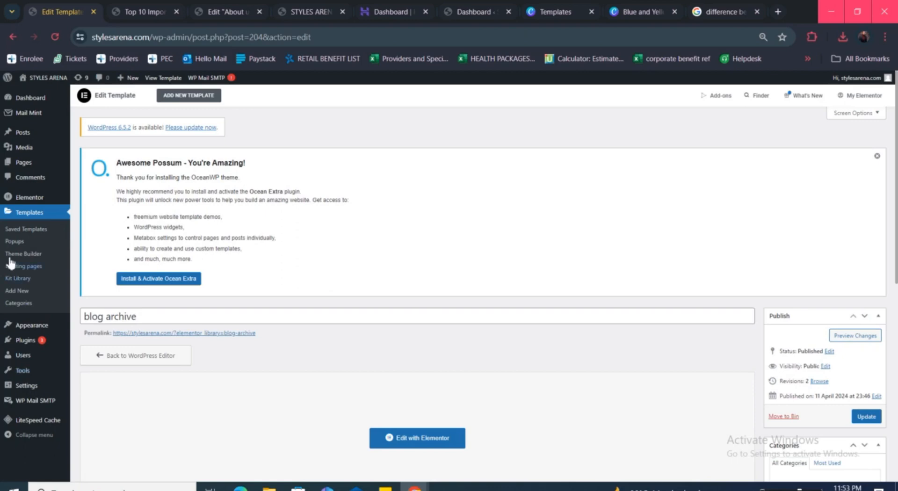
- Create a new template of type Single Post named "post template"
mouse_move(23, 201)
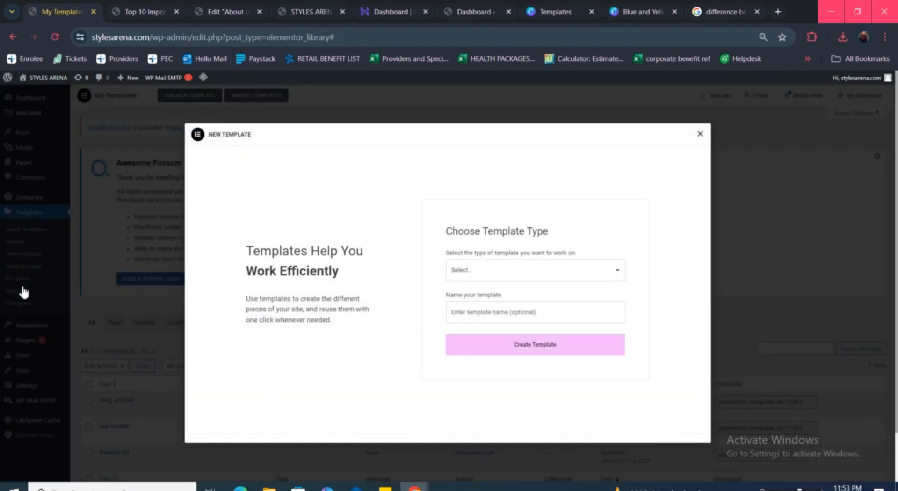
left_click(524, 271)
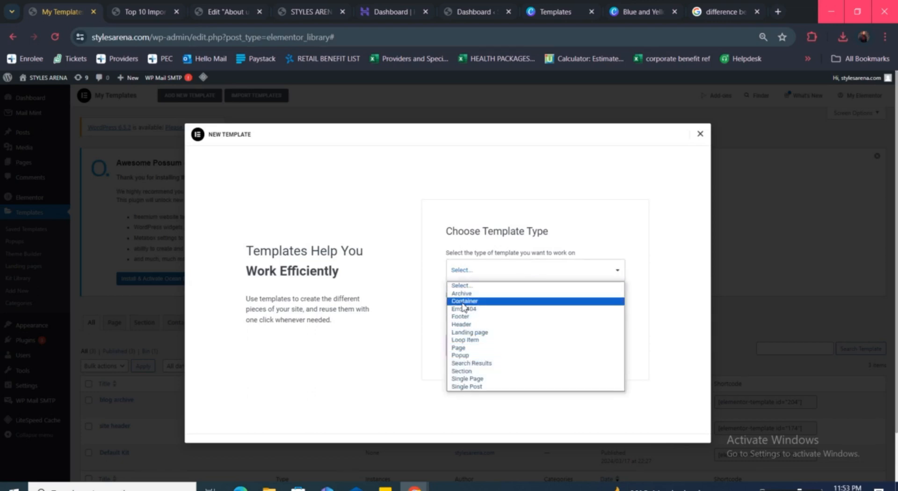
left_click(467, 387)
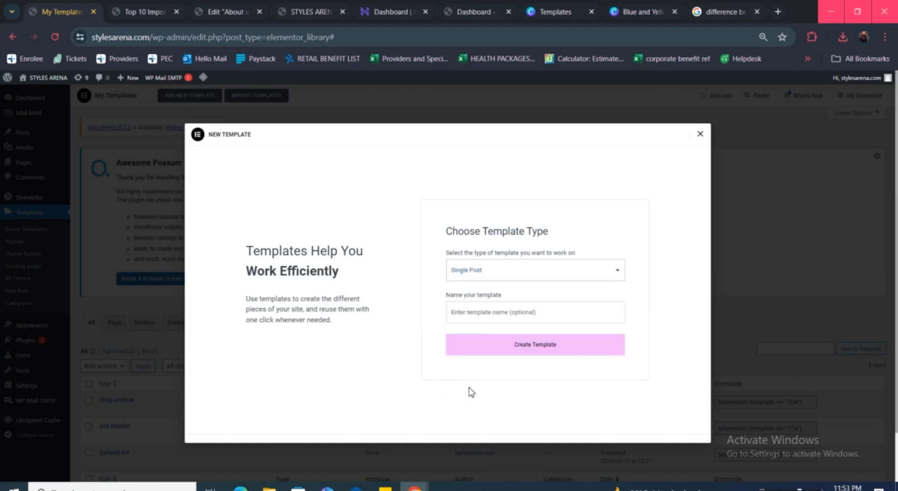
left_click(480, 313)
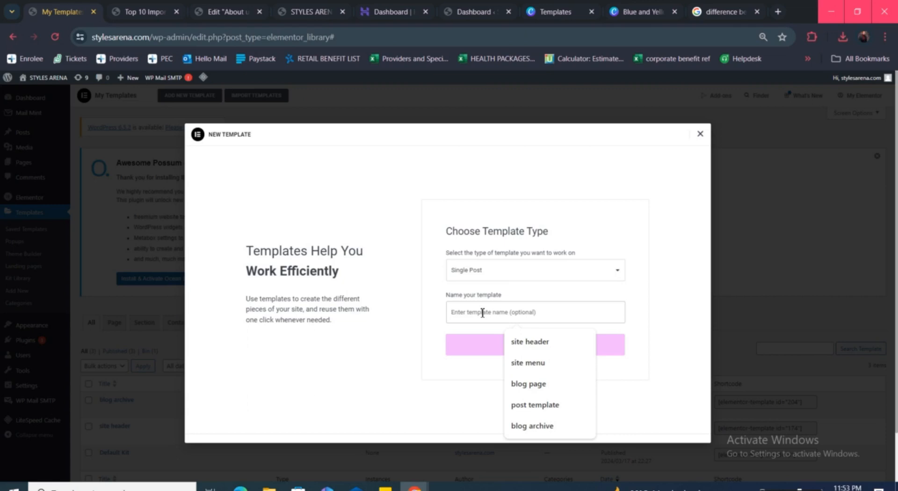
type("po")
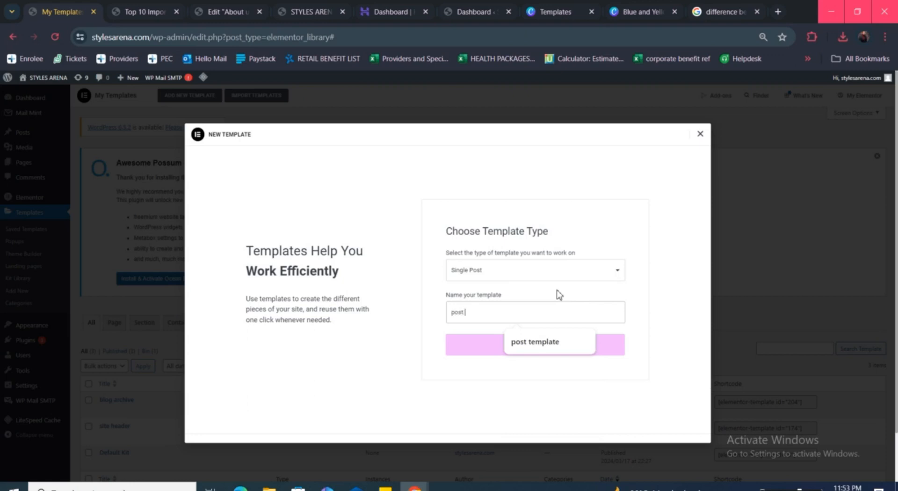
type("st")
left_click(541, 342)
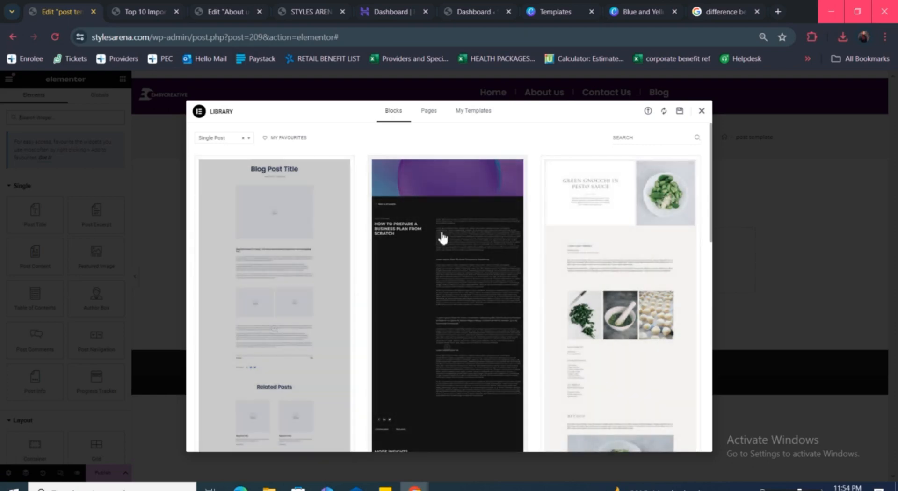
- Insert the white Blog Post Title single post block with Related Posts from the library, applying the block's settings
left_click(311, 246)
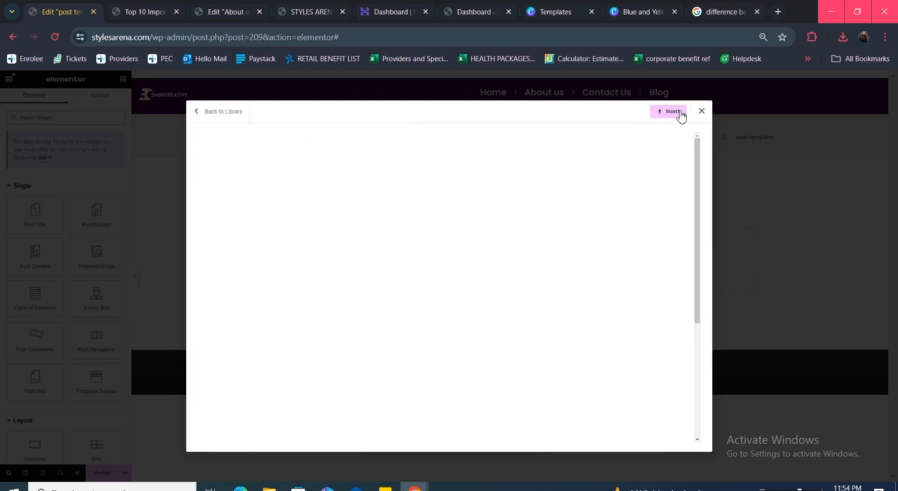
left_click(664, 113)
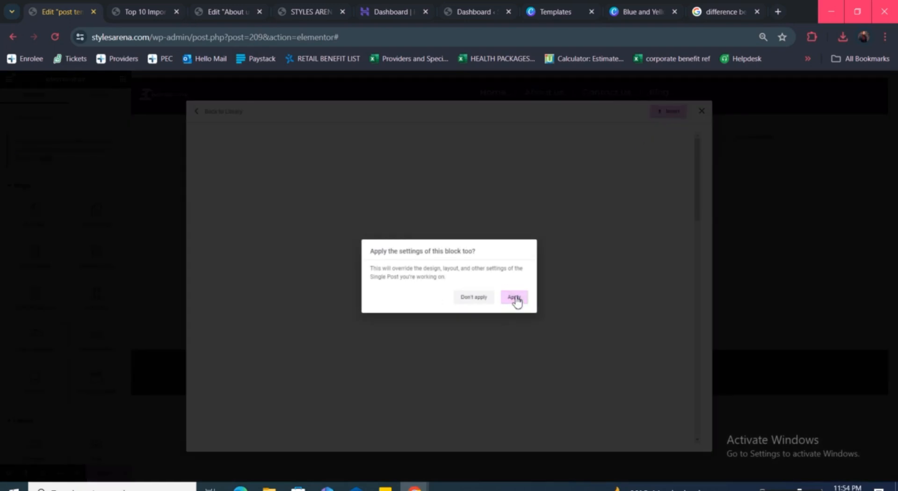
left_click(513, 298)
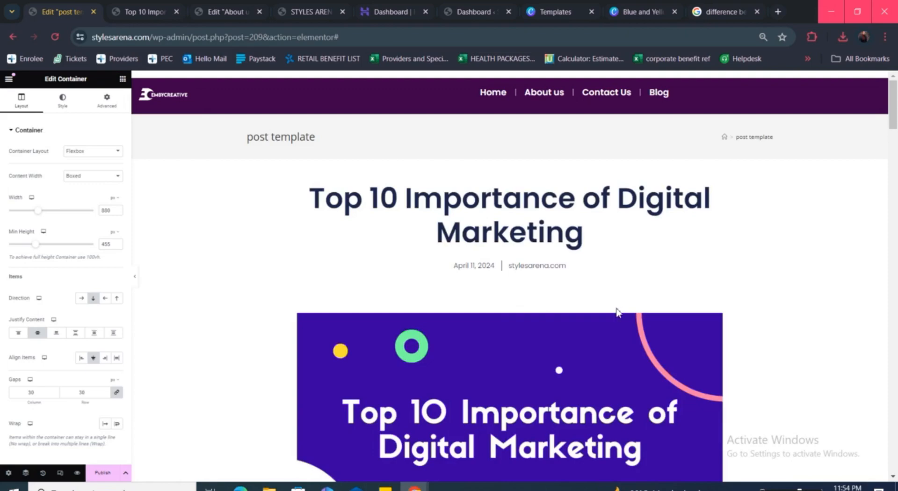
- Examine the inserted post template's layout and compare it with the live Top 10 Importance of Digital Marketing post
scroll(618, 312, "down", 20)
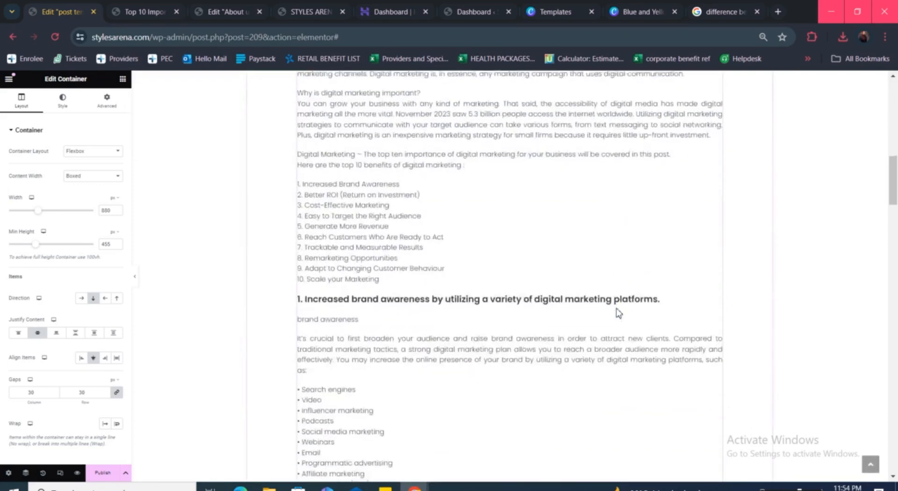
scroll(618, 312, "down", 15)
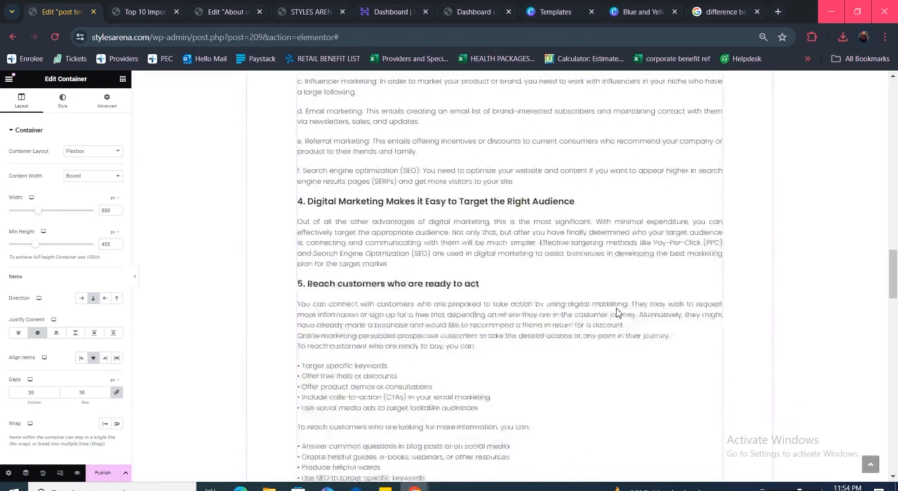
scroll(618, 312, "down", 3)
scroll(618, 313, "up", 10)
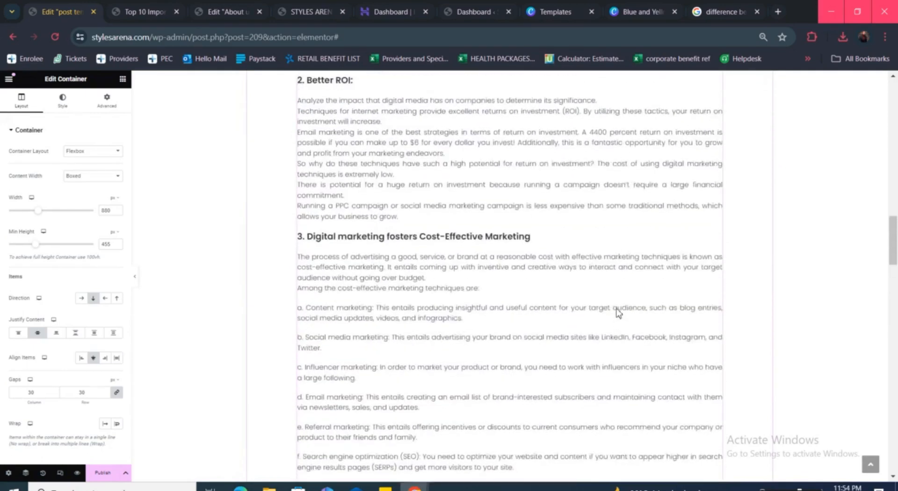
left_click(132, 14)
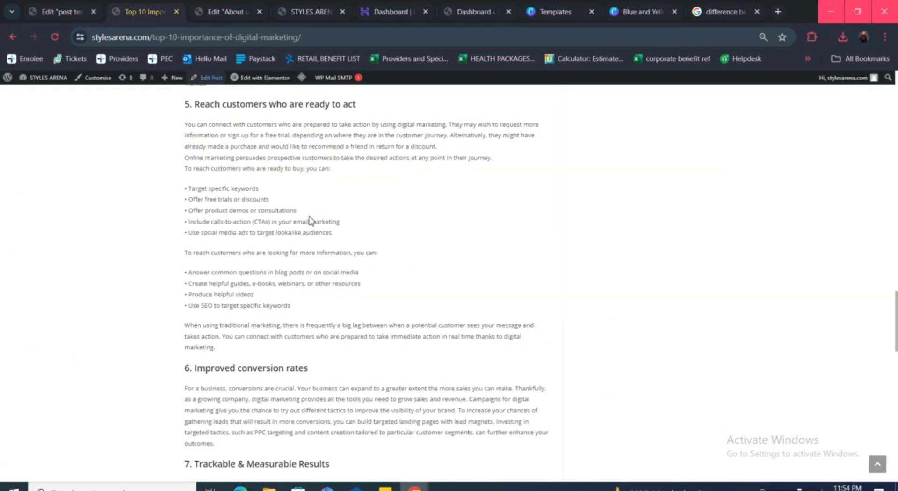
scroll(334, 374, "down", 12)
scroll(334, 374, "down", 3)
scroll(334, 374, "up", 20)
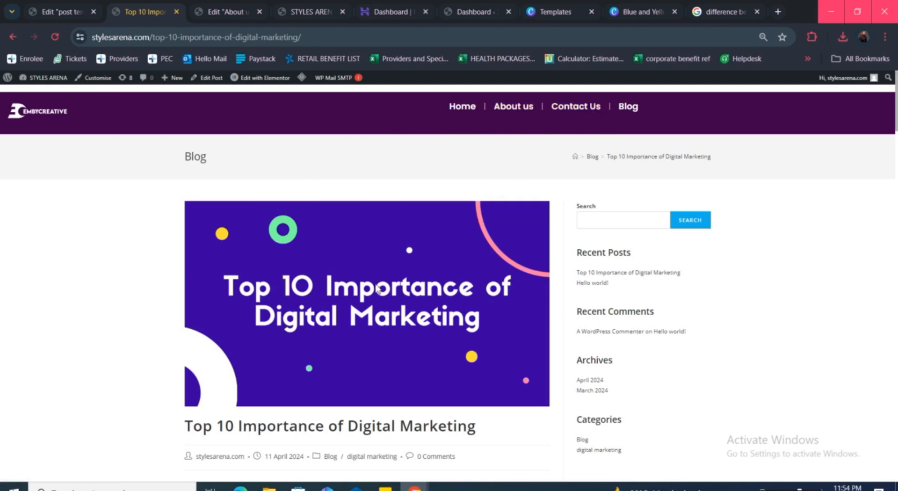
- Compare the heading and featured image placement of the live Top 10 Importance of Digital Marketing post with the template's version
scroll(379, 289, "down", 1)
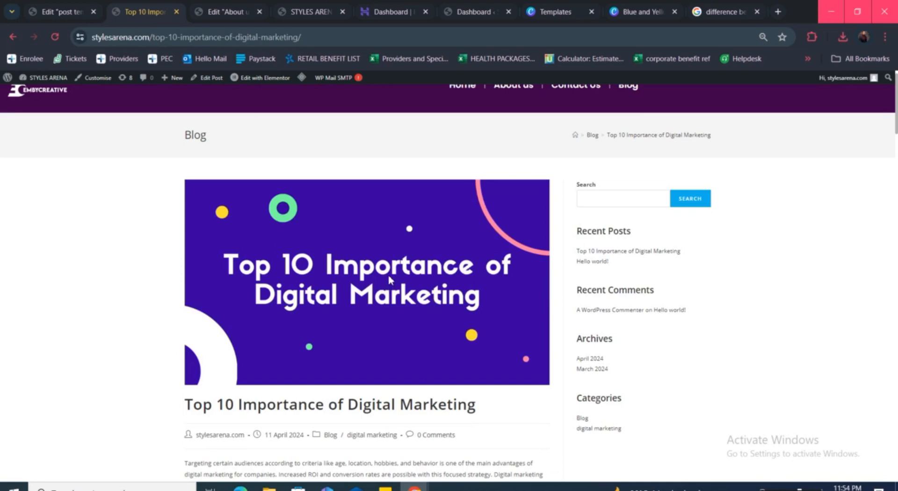
scroll(388, 279, "down", 3)
left_click(67, 7)
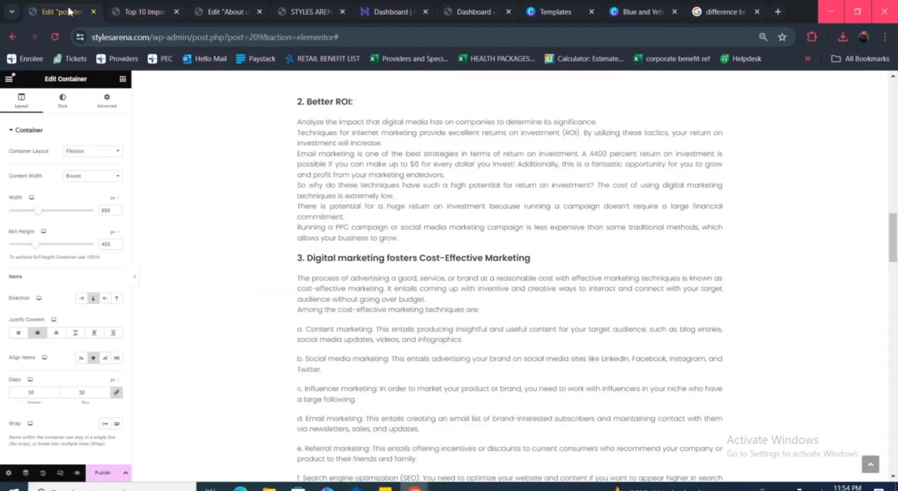
scroll(425, 246, "up", 20)
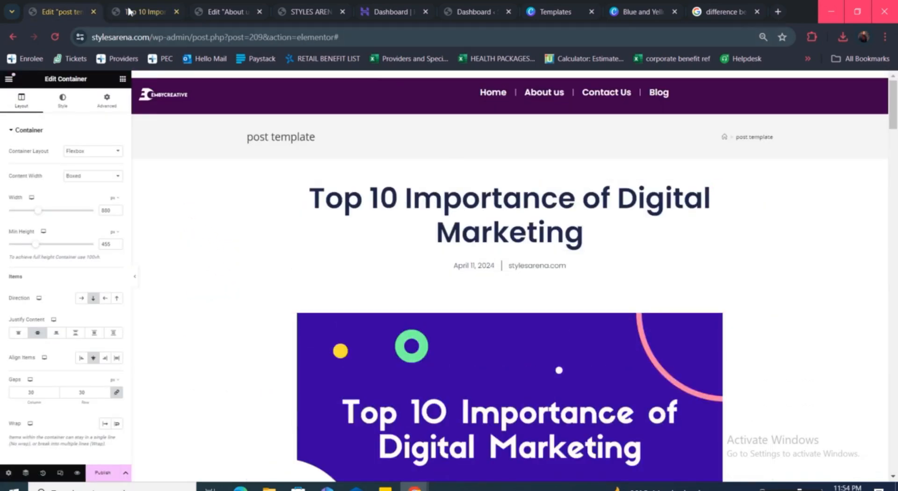
left_click(132, 12)
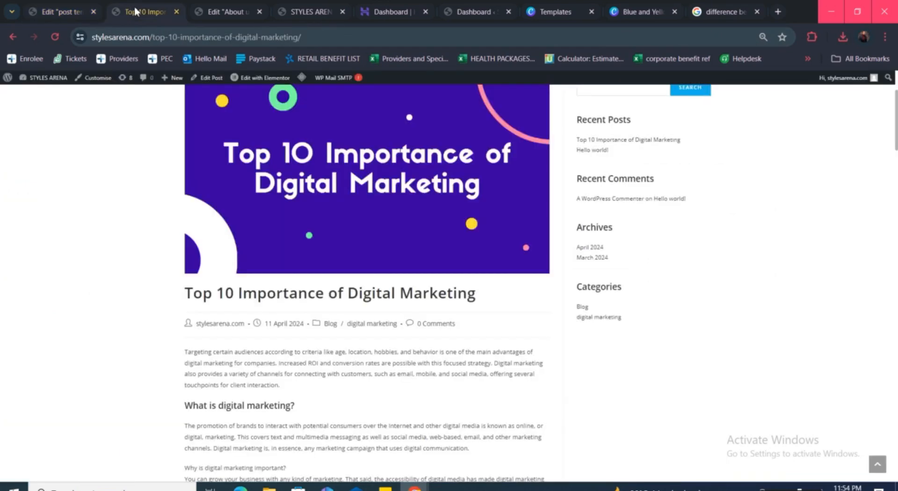
scroll(416, 159, "up", 3)
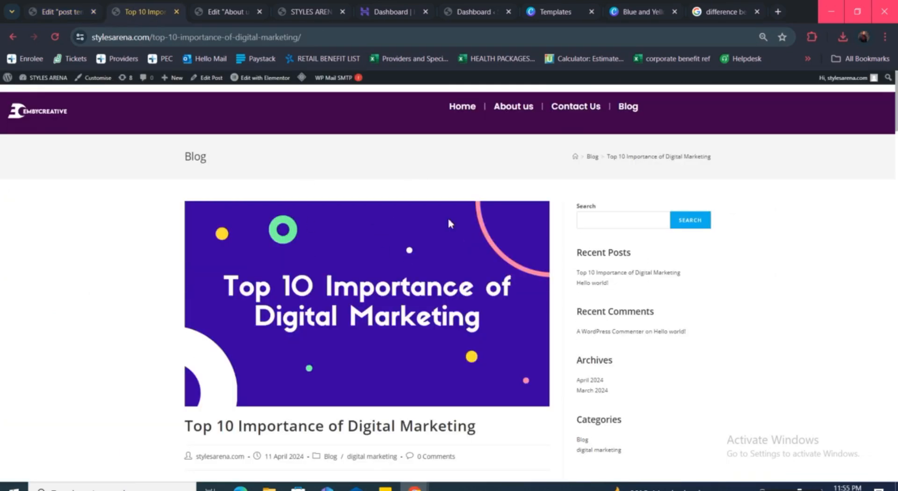
left_click(55, 11)
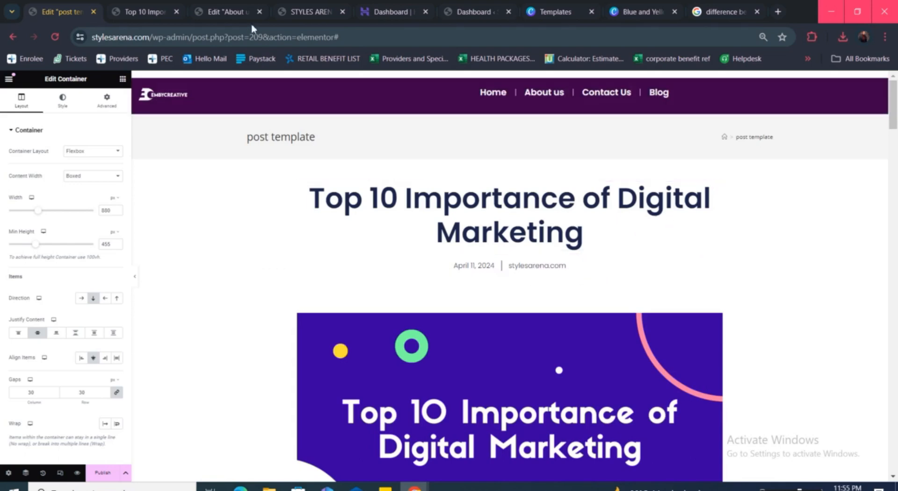
left_click(149, 13)
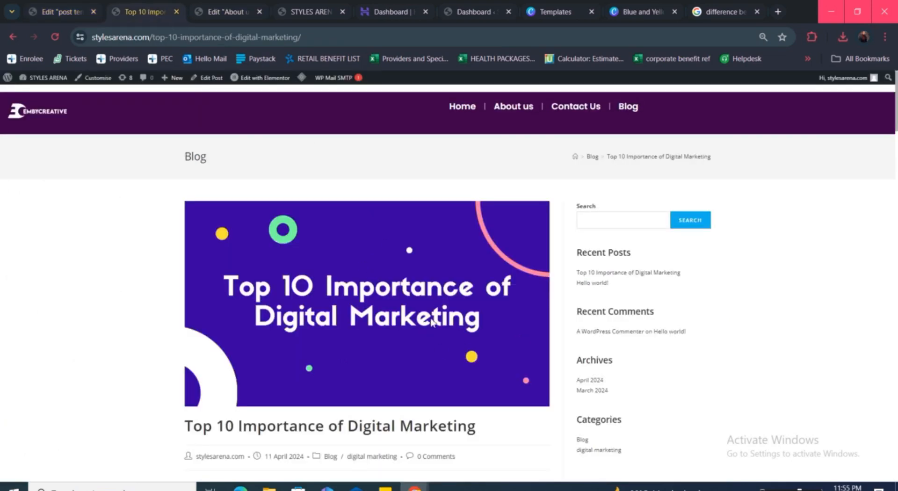
- Review the post template from the title through the article body and share icons to the Related Posts and newsletter sections
left_click(58, 10)
scroll(528, 287, "down", 3)
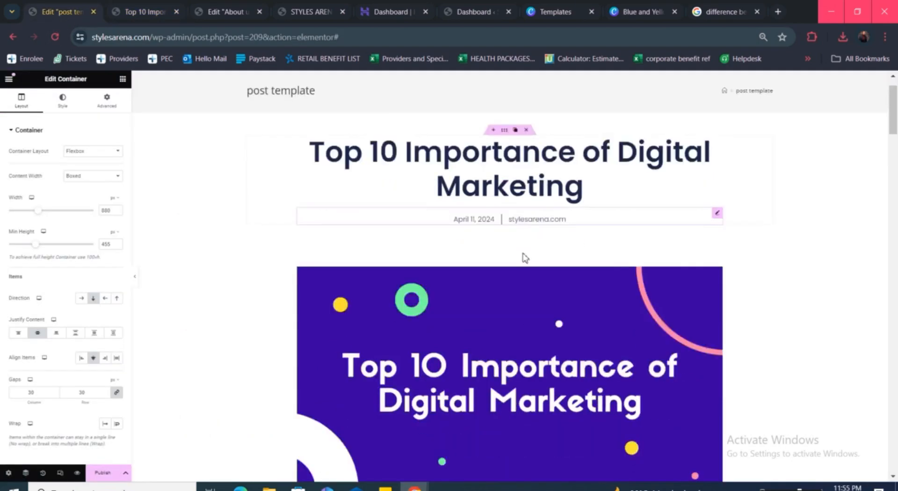
scroll(528, 290, "down", 15)
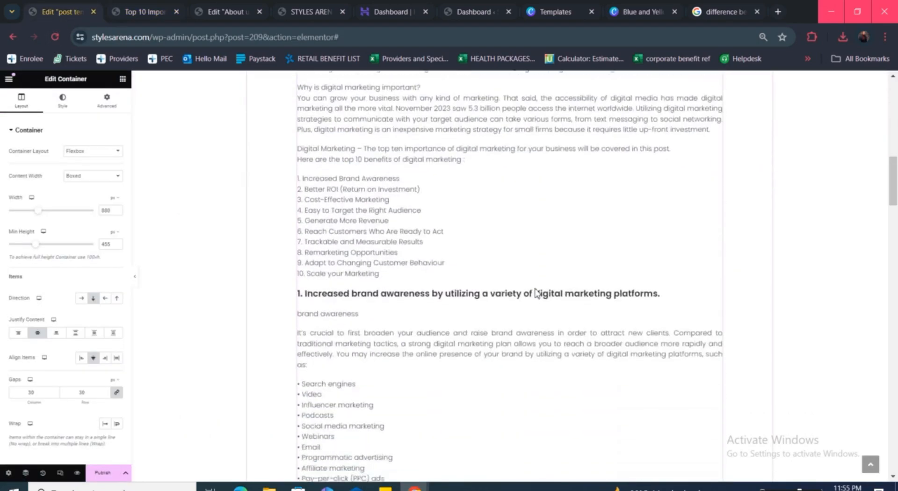
scroll(536, 292, "down", 15)
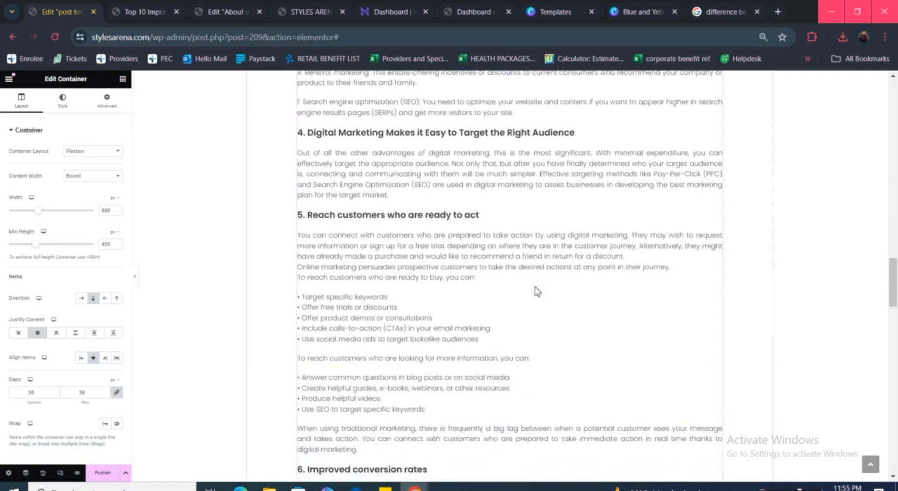
scroll(537, 287, "down", 15)
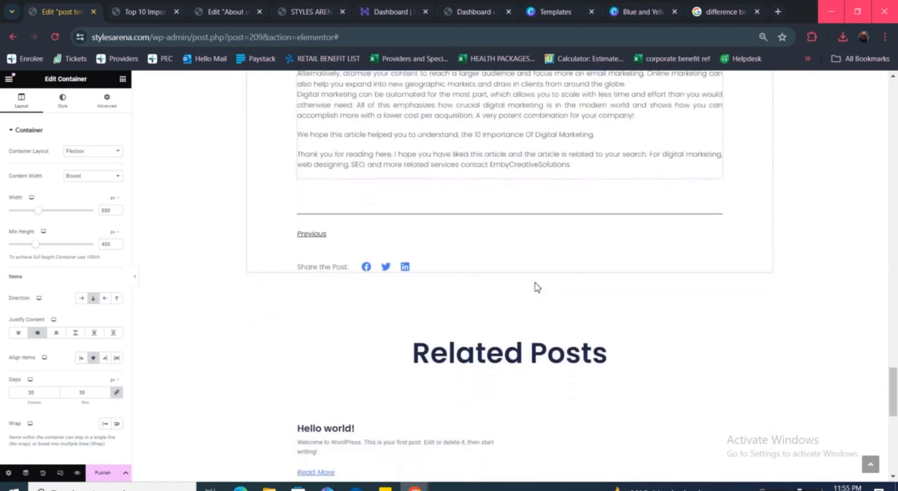
scroll(537, 287, "down", 8)
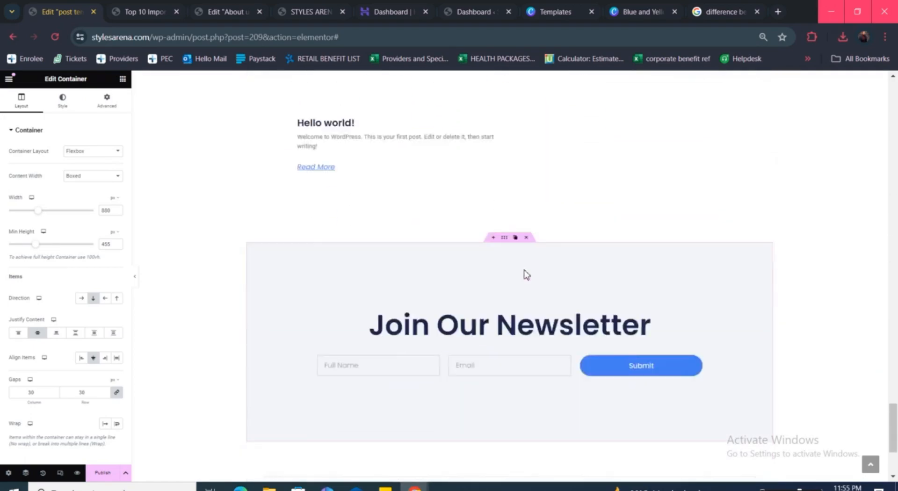
scroll(528, 271, "up", 8)
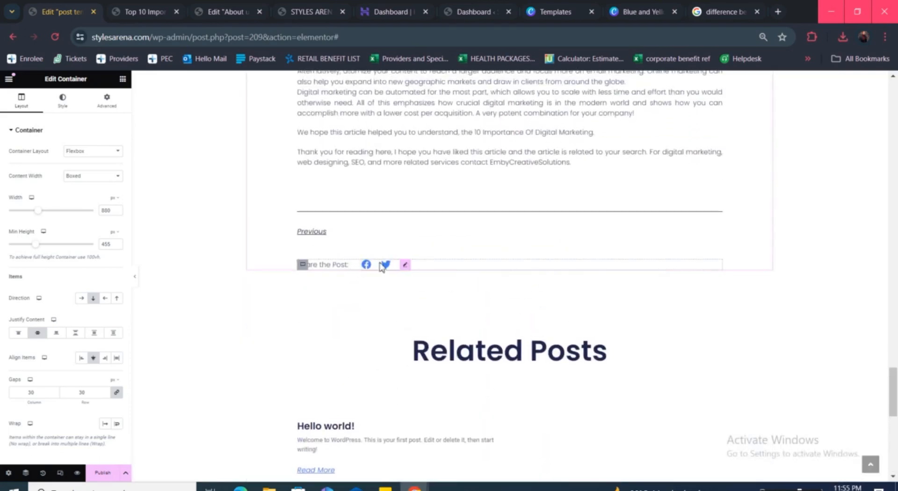
- Review the Share the Post buttons' network items and add a fourth share item, leaving its network set to Facebook
mouse_move(406, 266)
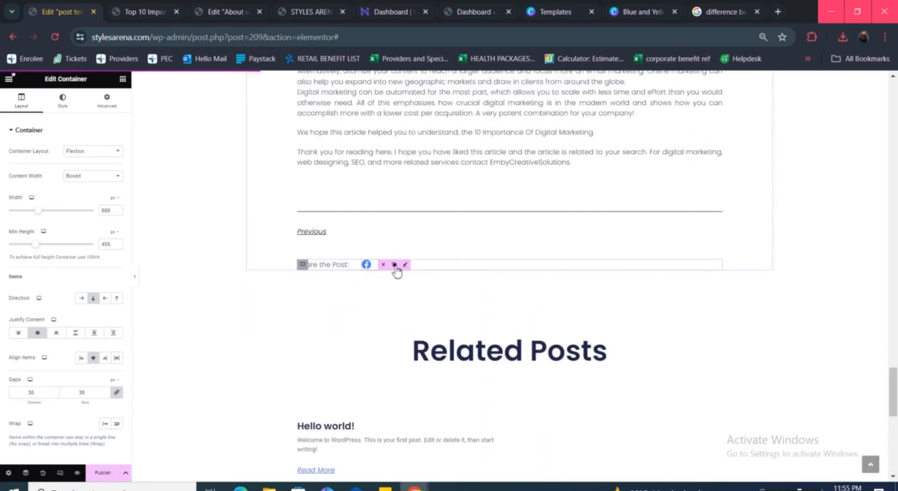
left_click(406, 266)
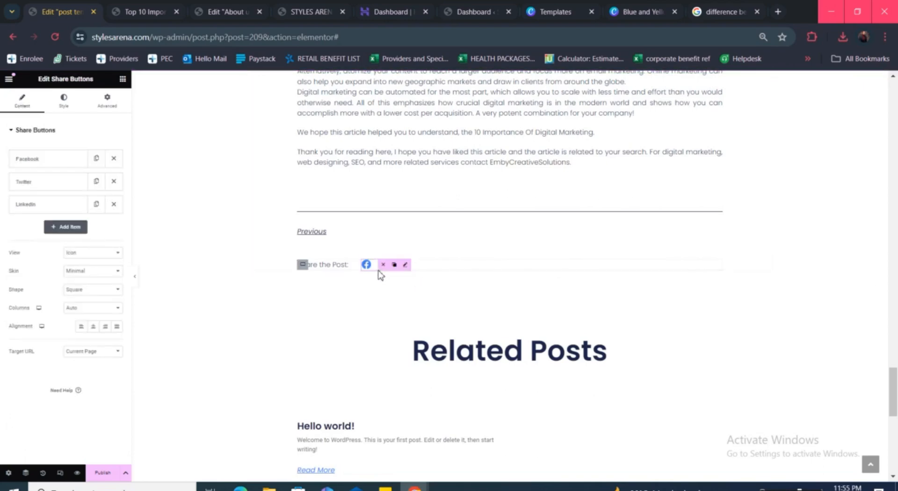
left_click(31, 160)
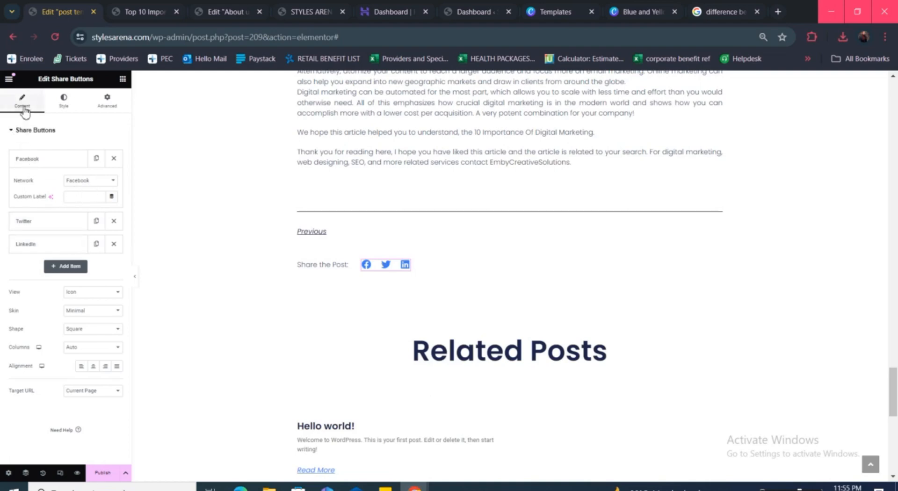
left_click(56, 220)
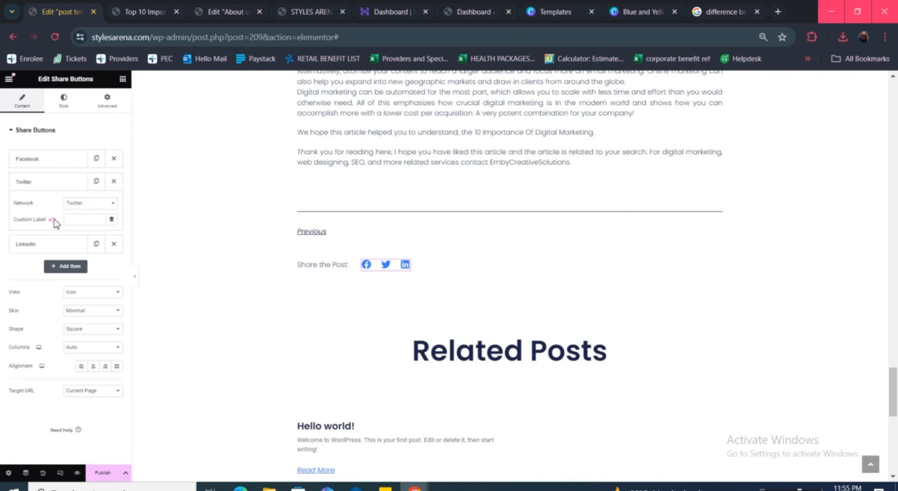
left_click(45, 251)
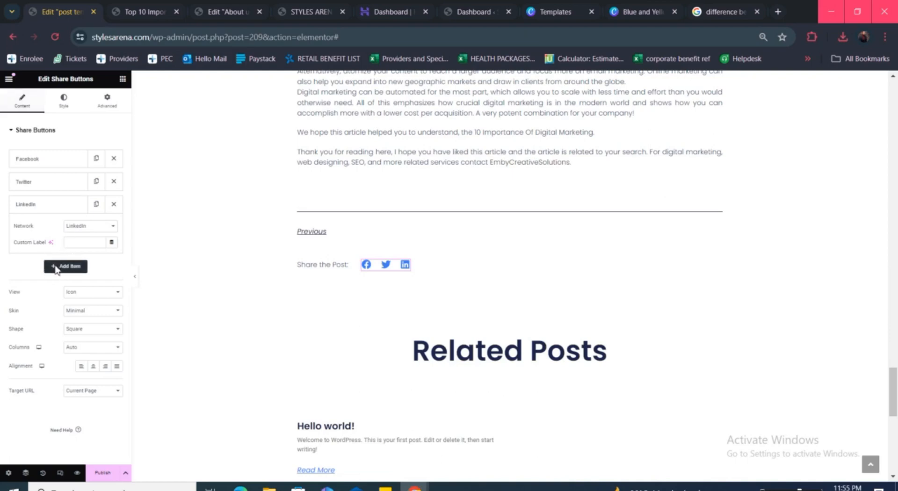
left_click(55, 268)
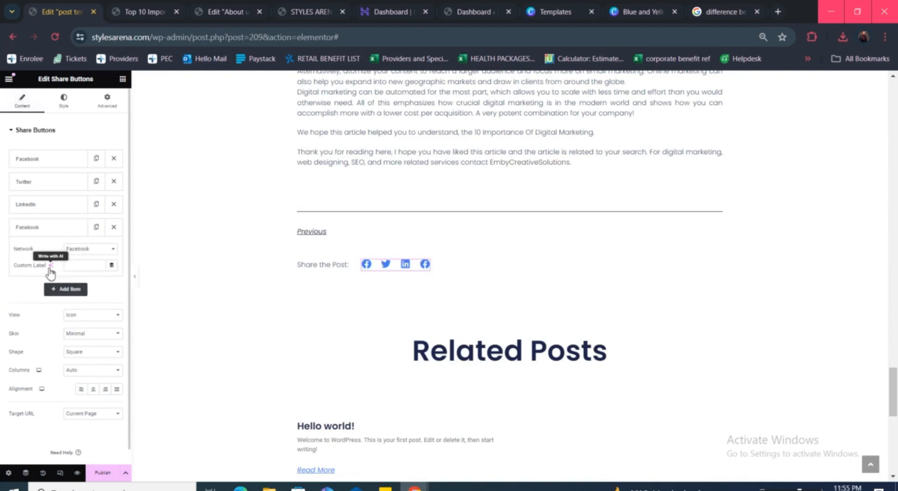
left_click(77, 249)
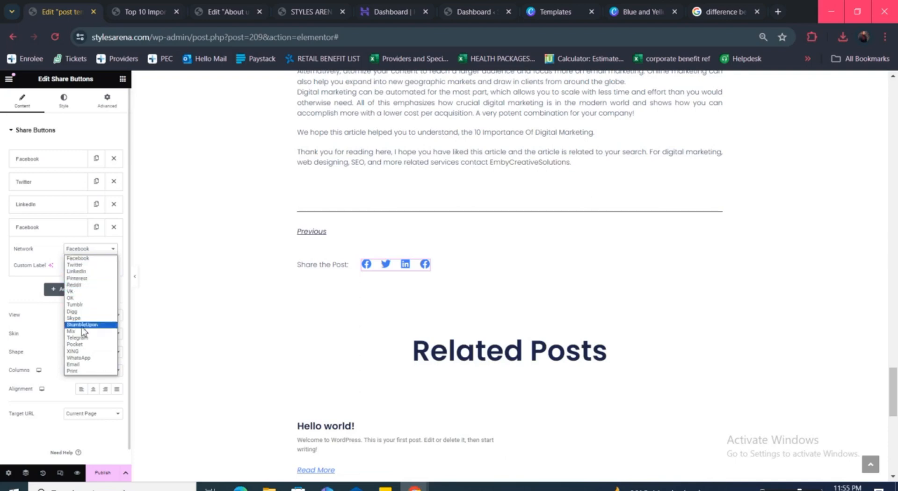
left_click(16, 284)
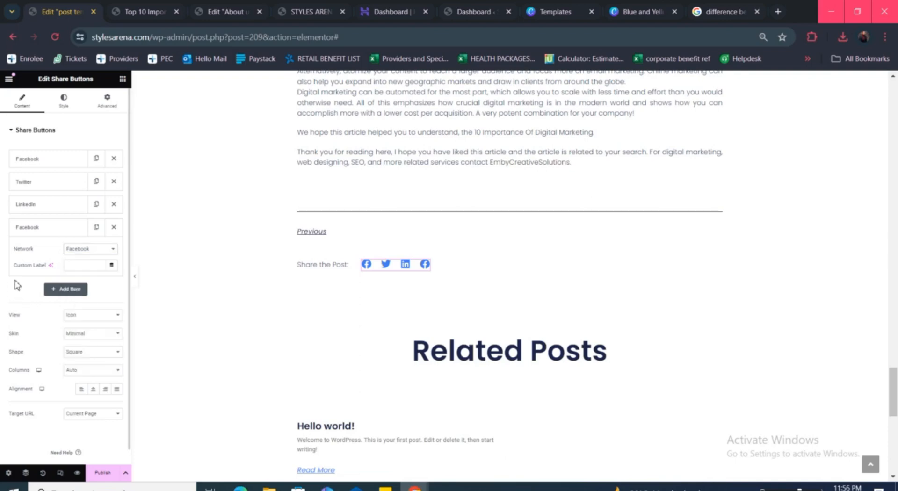
scroll(100, 333, "down", 1)
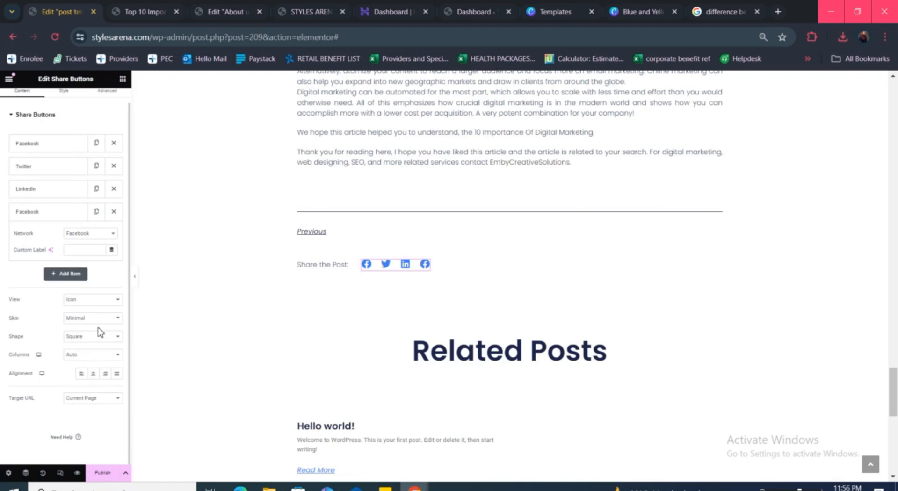
- Set the post template's display condition to Include Posts, All, and submit it for publishing
scroll(734, 341, "down", 1)
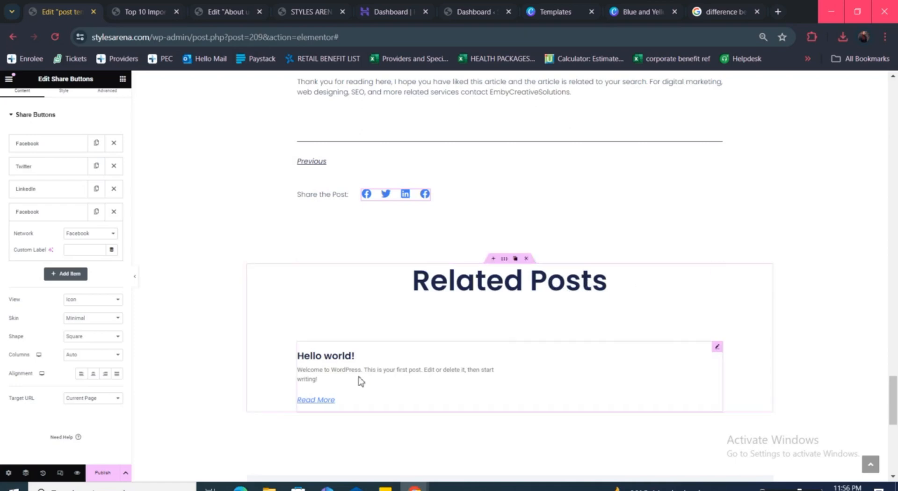
scroll(371, 379, "up", 15)
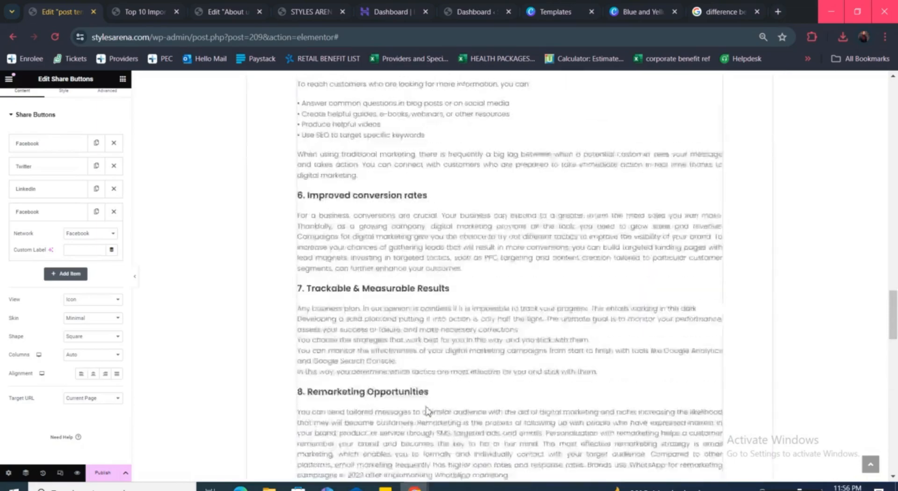
scroll(431, 407, "up", 20)
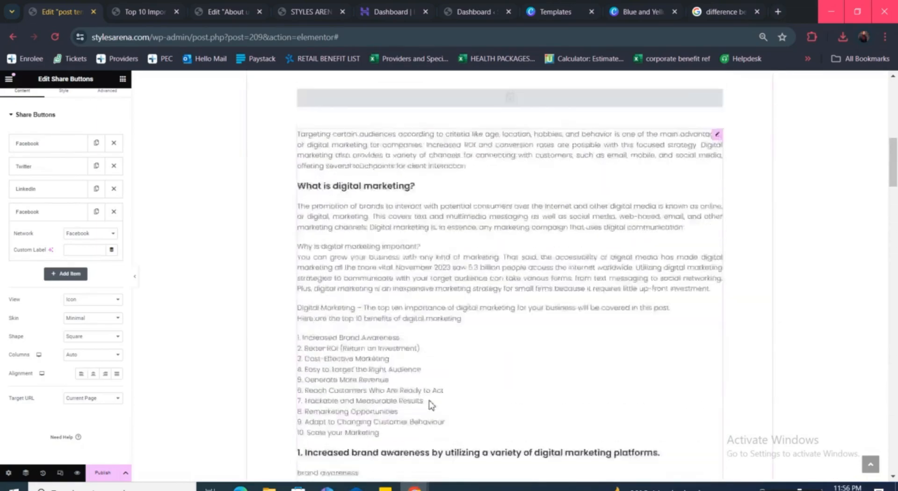
scroll(430, 404, "up", 5)
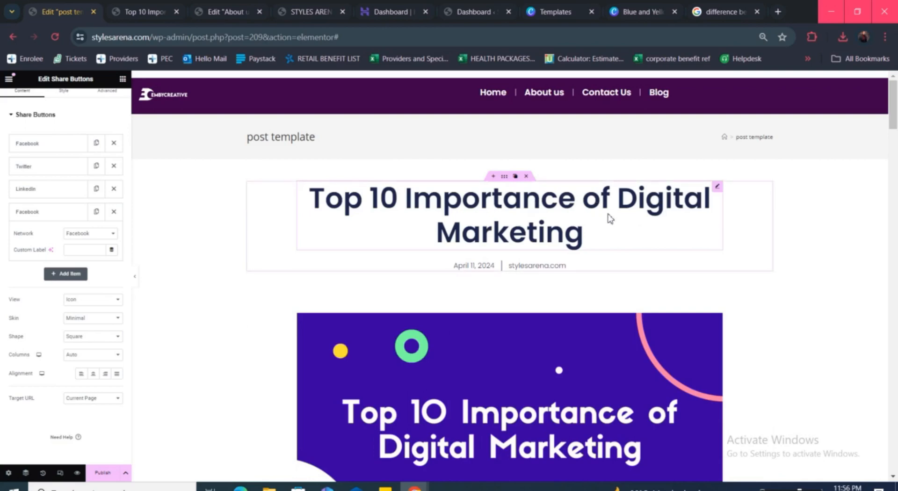
left_click(102, 472)
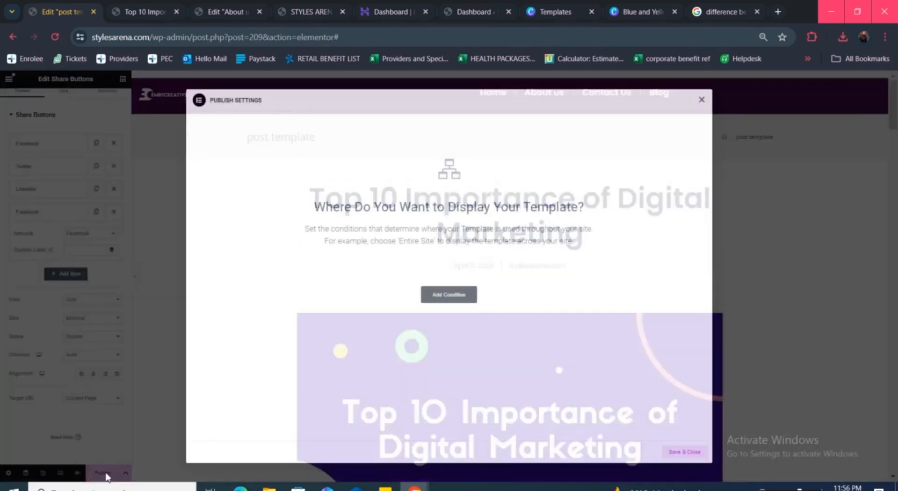
left_click(456, 299)
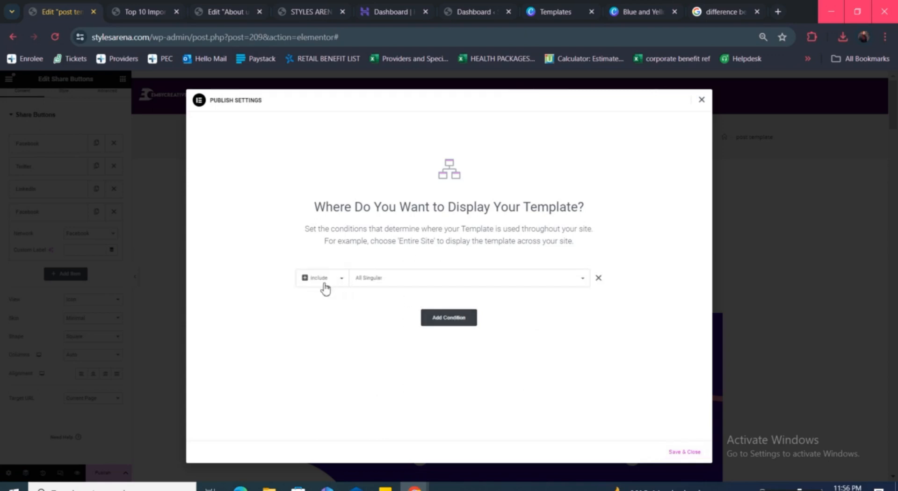
left_click(456, 281)
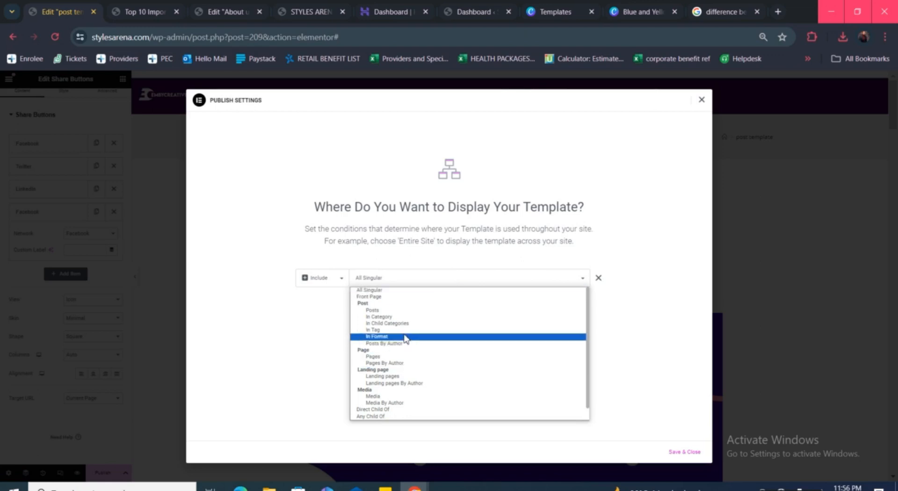
left_click(393, 311)
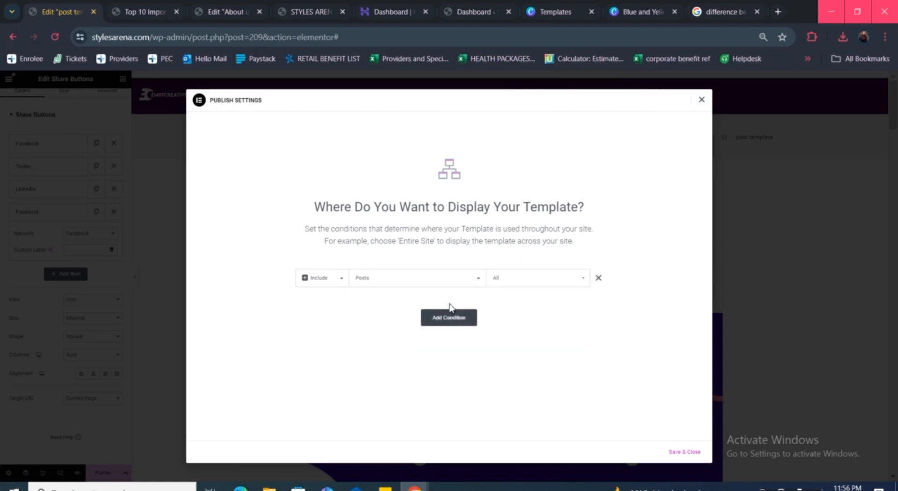
left_click(684, 452)
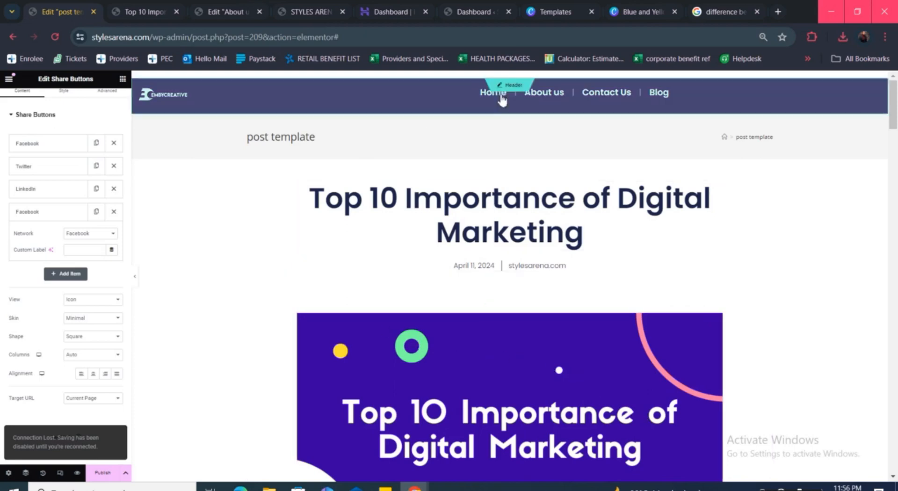
left_click(9, 79)
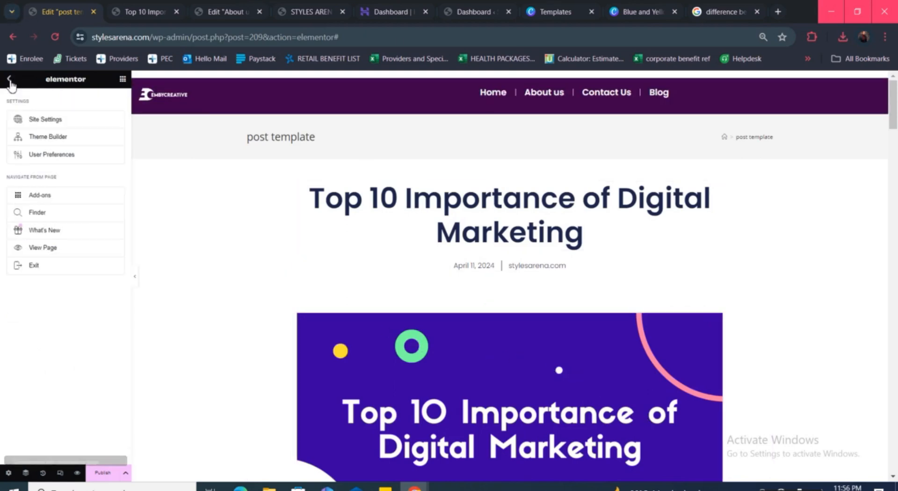
left_click(39, 254)
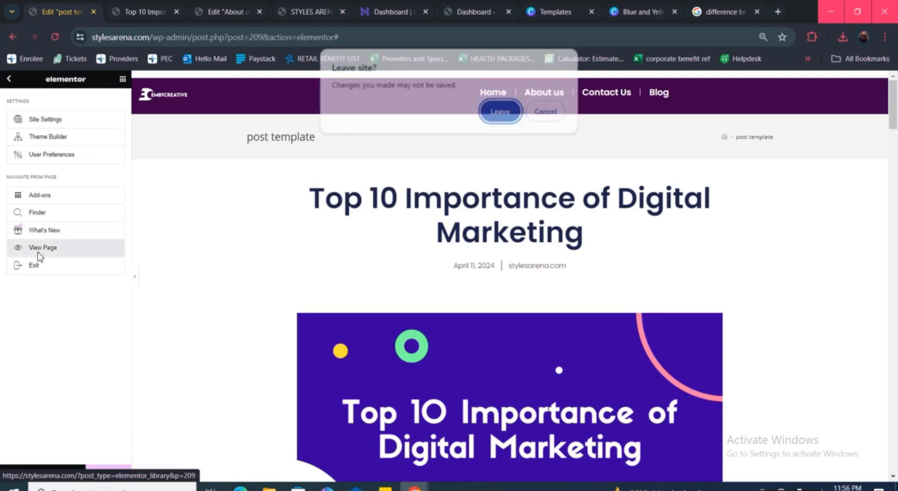
left_click(542, 112)
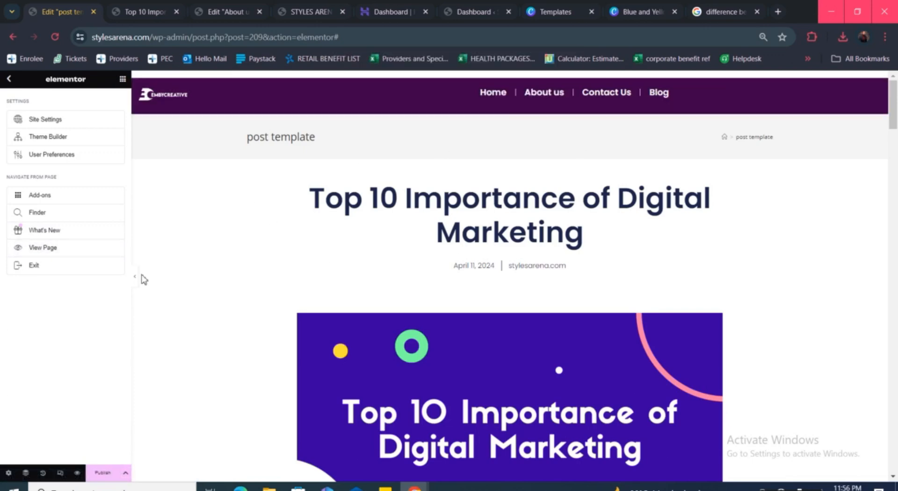
- Submit the post template for publishing with its Include Posts, All display condition
left_click(104, 472)
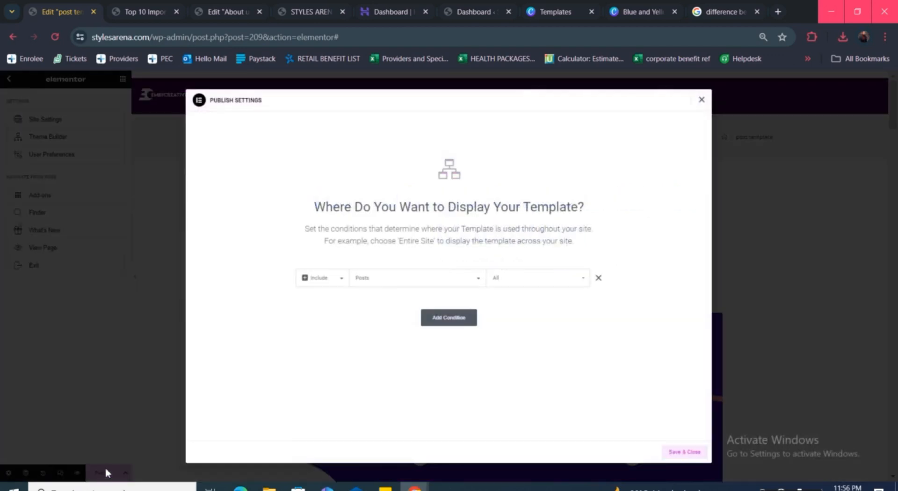
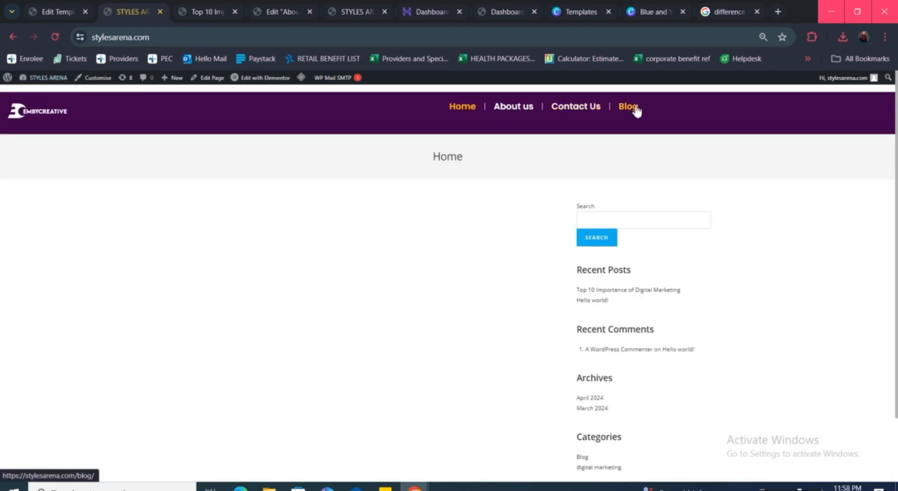
- Open the live Blog page and review it from the Blog Archive banner through the post grid to the newsletter section
left_click(624, 110)
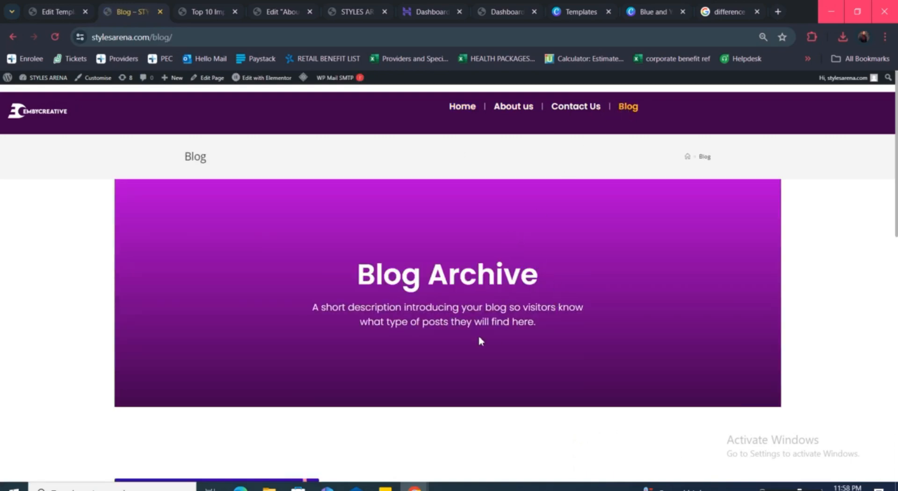
scroll(479, 341, "down", 10)
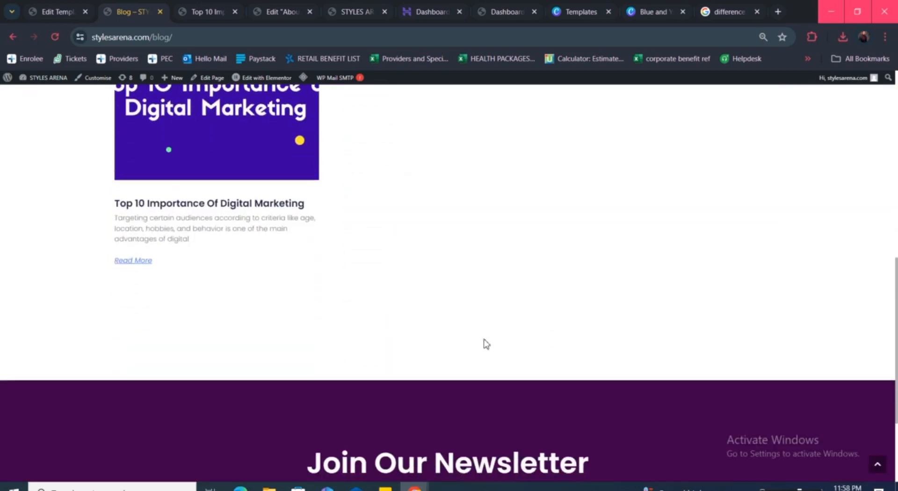
scroll(489, 341, "down", 3)
scroll(490, 340, "up", 15)
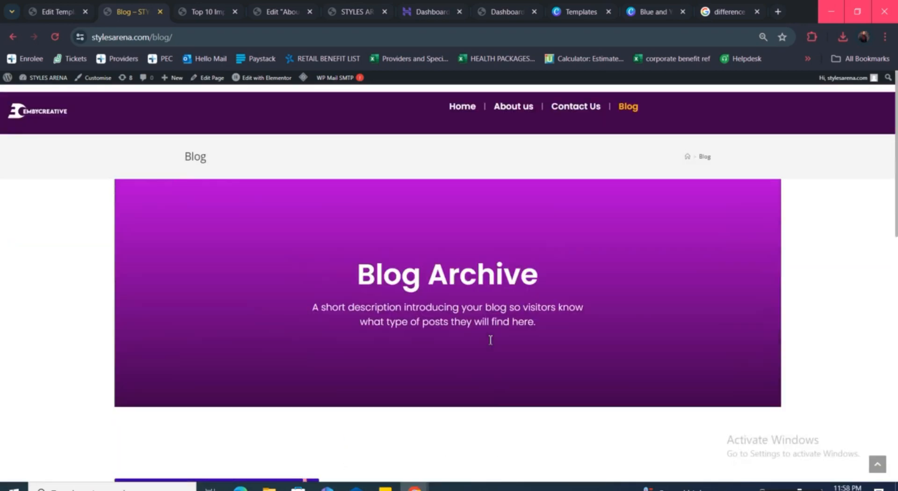
scroll(489, 341, "down", 5)
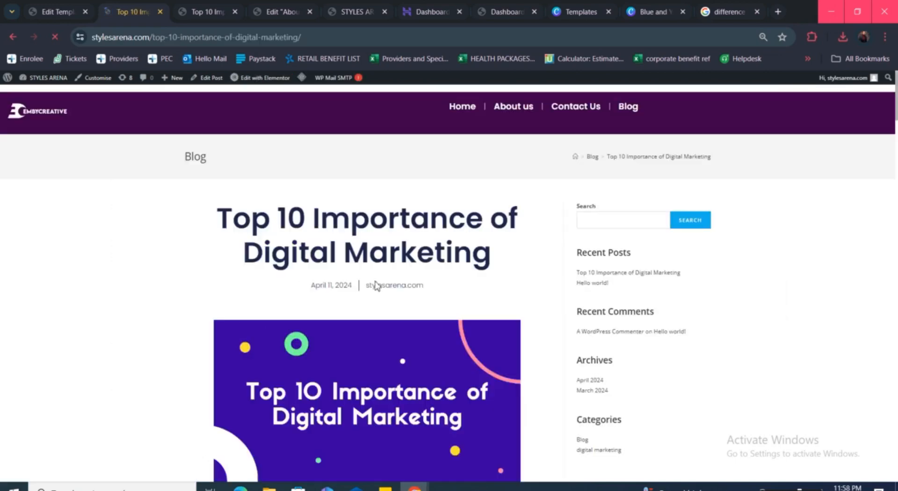
- Review the live Top 10 Importance of Digital Marketing post from title through article body, and check which Elementor templates it uses
scroll(494, 287, "down", 12)
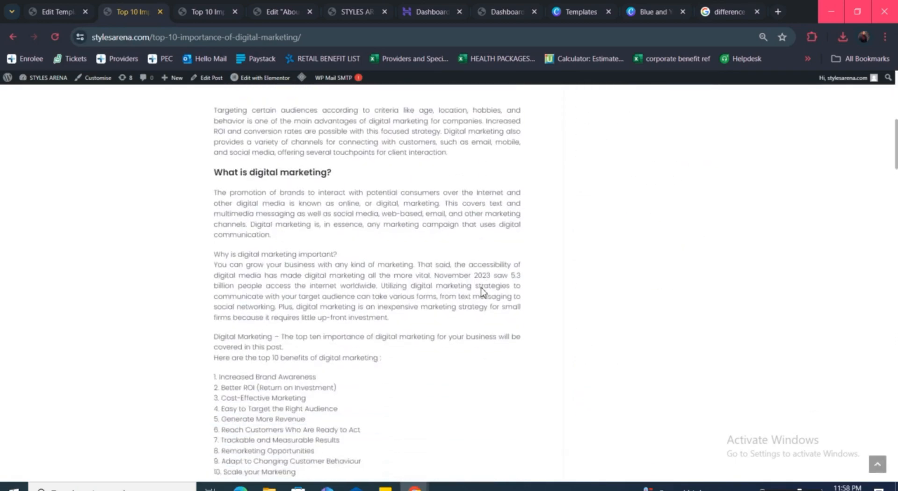
scroll(482, 289, "down", 15)
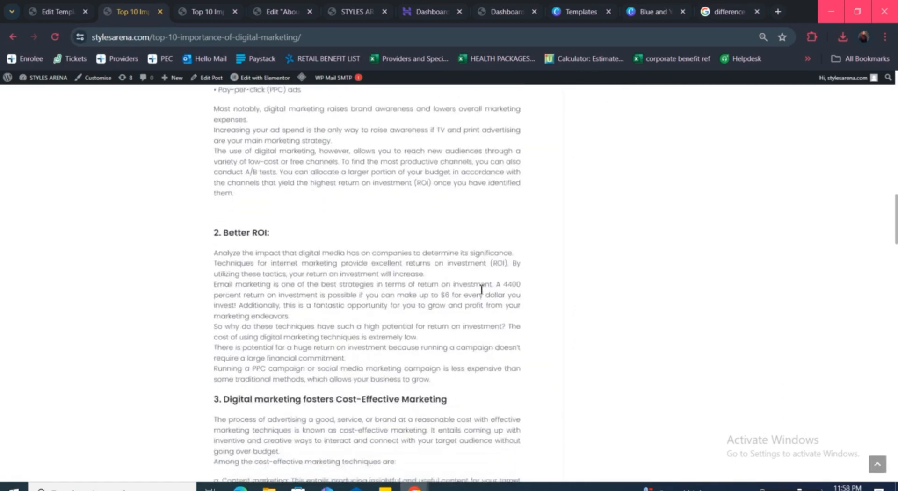
scroll(481, 289, "down", 14)
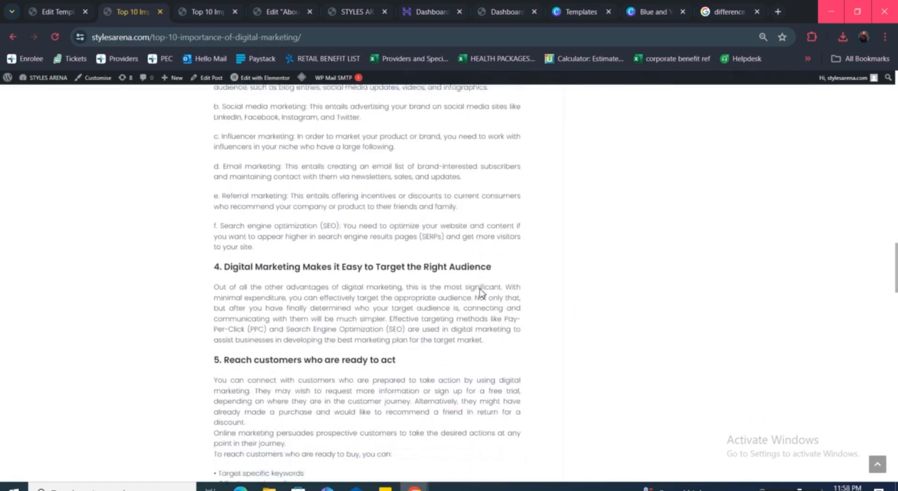
scroll(481, 290, "down", 12)
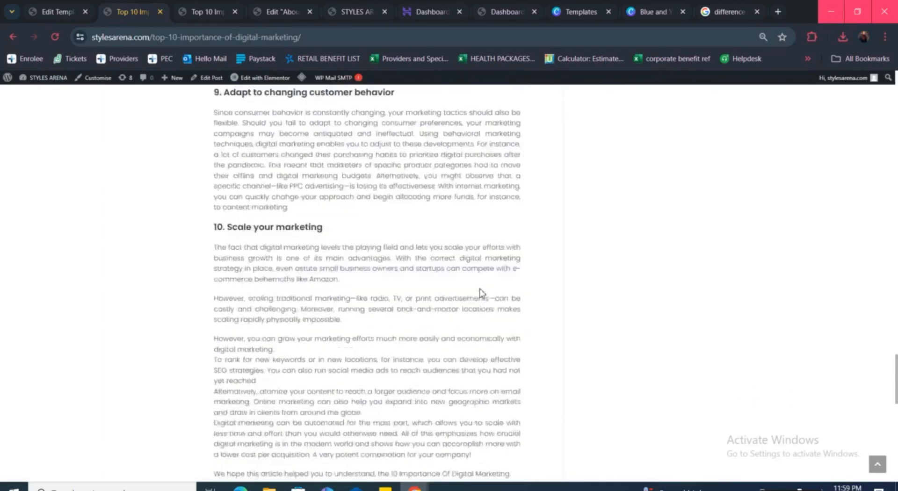
scroll(481, 291, "up", 12)
scroll(483, 293, "up", 15)
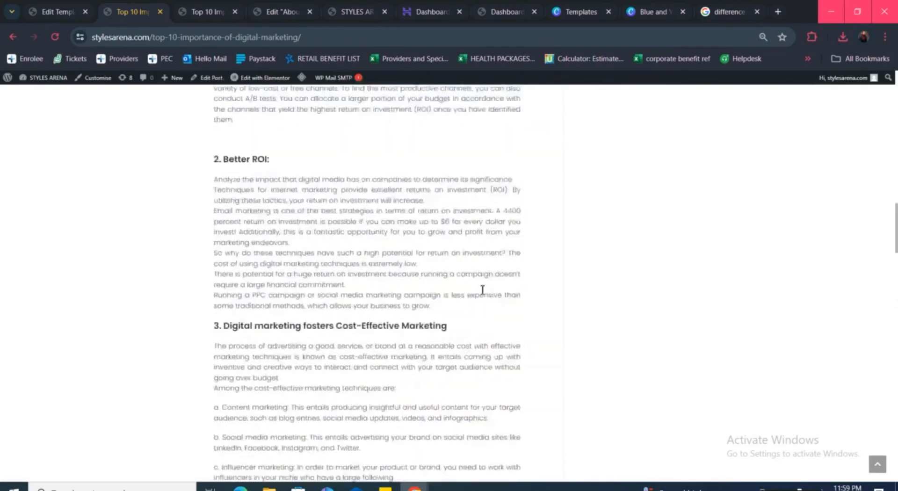
scroll(483, 294, "up", 10)
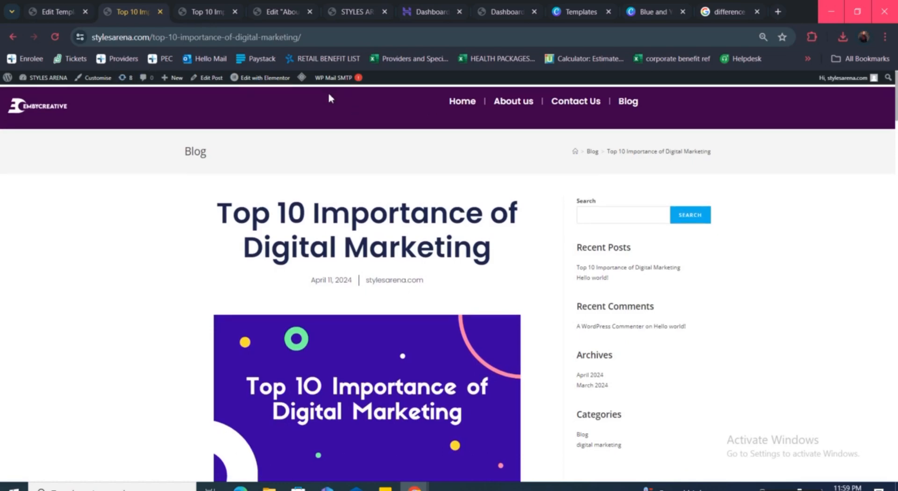
mouse_move(263, 83)
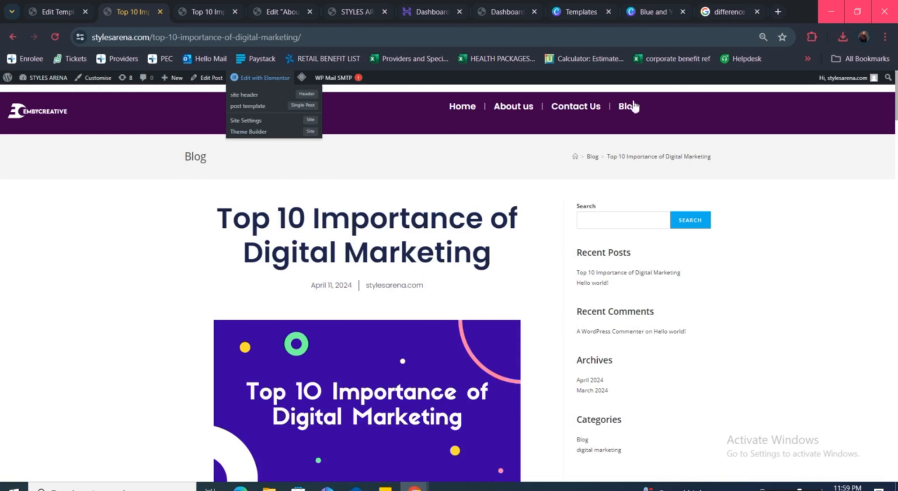
scroll(620, 328, "down", 2)
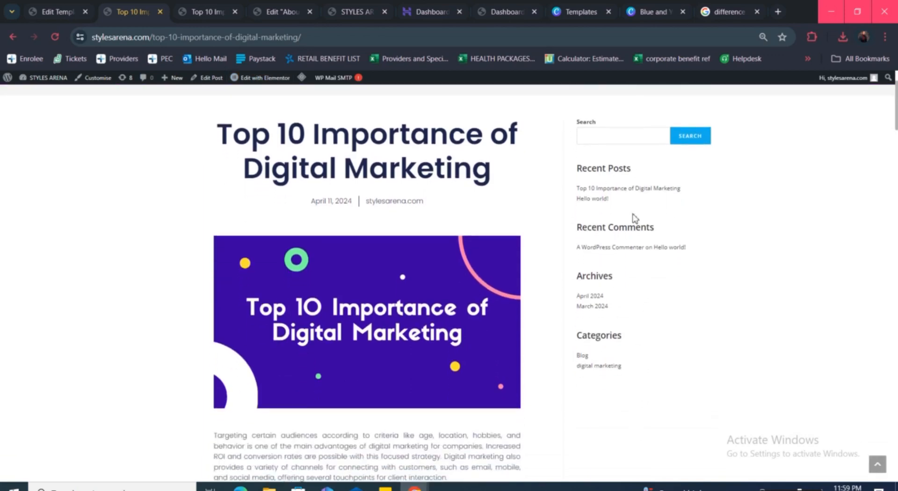
scroll(636, 225, "up", 3)
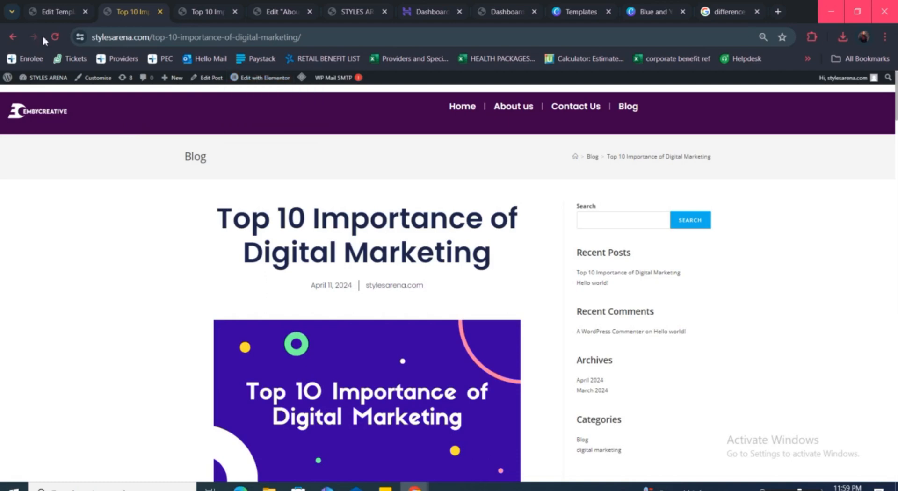
- Return to the live Blog page and check which Elementor templates apply to it
left_click(22, 36)
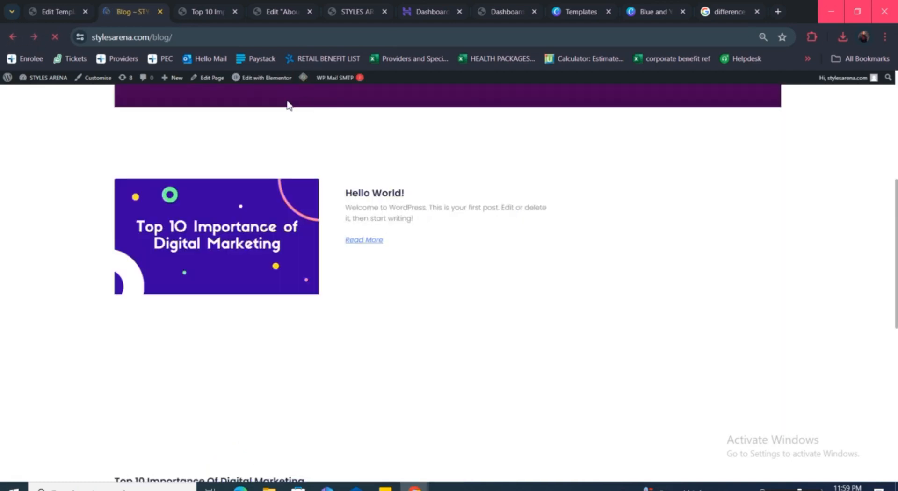
scroll(342, 133, "up", 5)
mouse_move(262, 78)
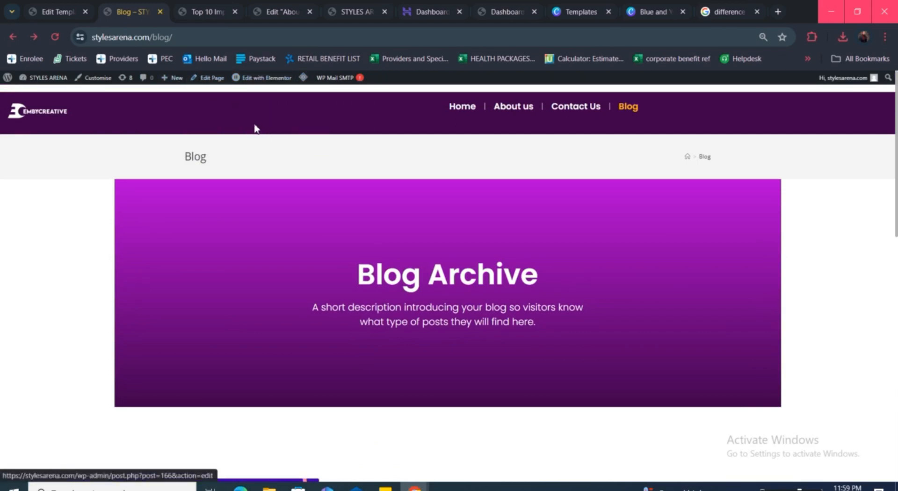
- Open the Blog page in the WordPress page editor, examine its publishing details, page attributes and LiteSpeed options, and reload it
left_click(213, 80)
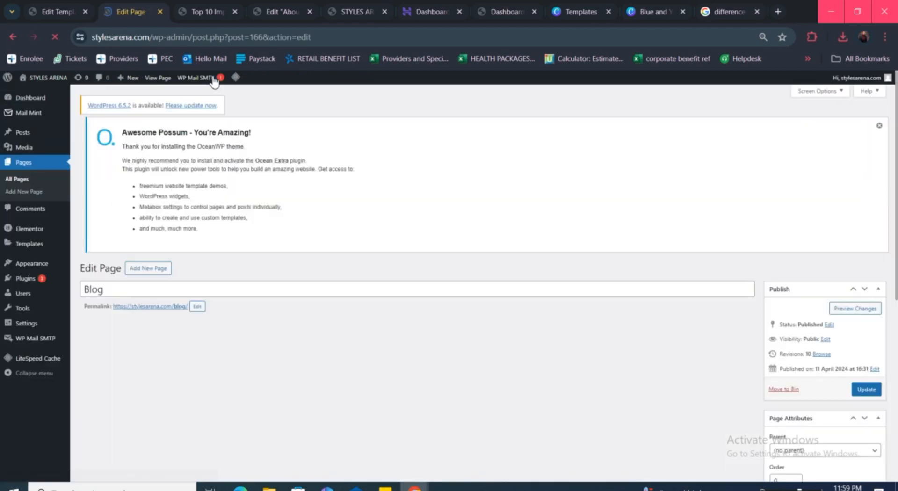
scroll(343, 321, "down", 2)
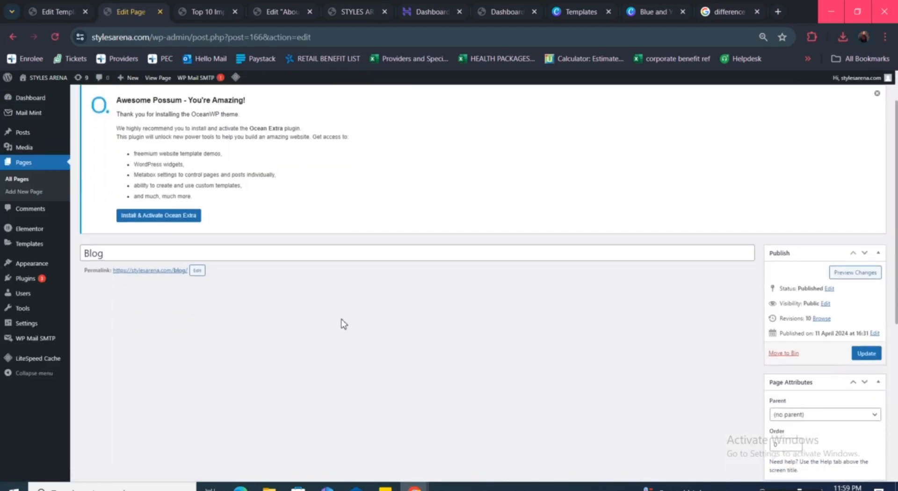
scroll(343, 314, "down", 1)
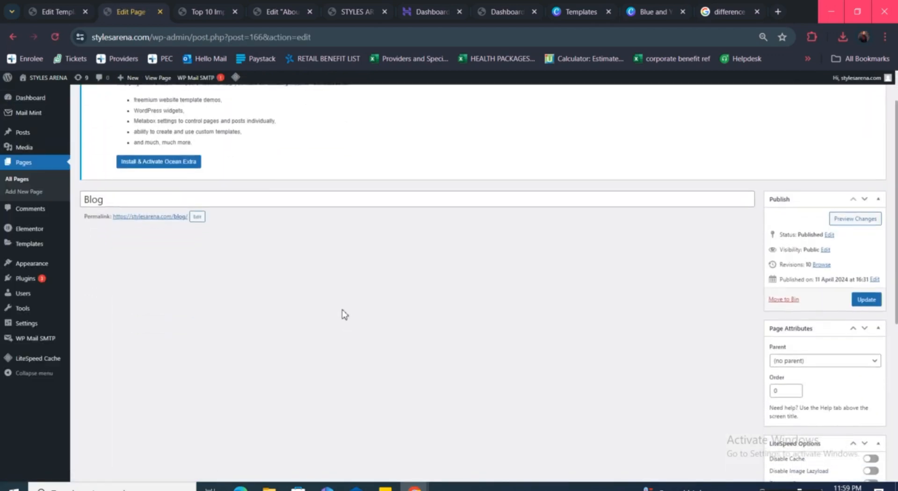
scroll(421, 283, "down", 2)
scroll(421, 283, "down", 2)
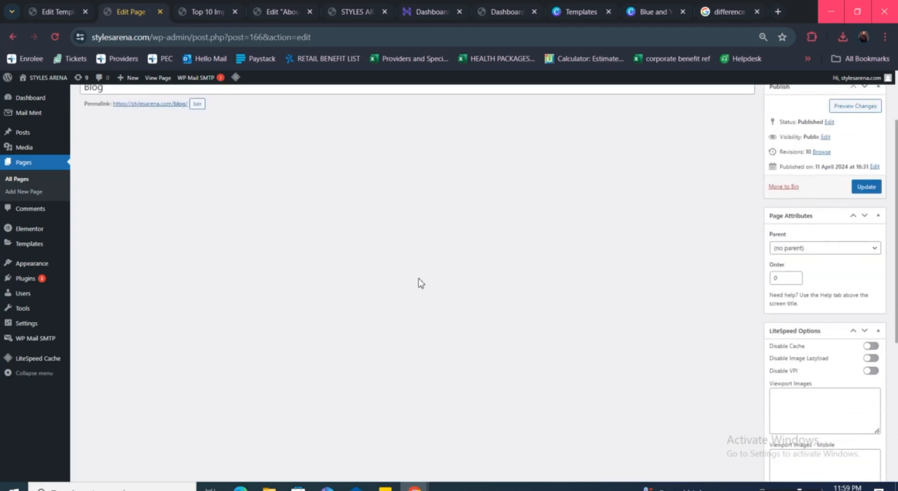
scroll(421, 283, "up", 7)
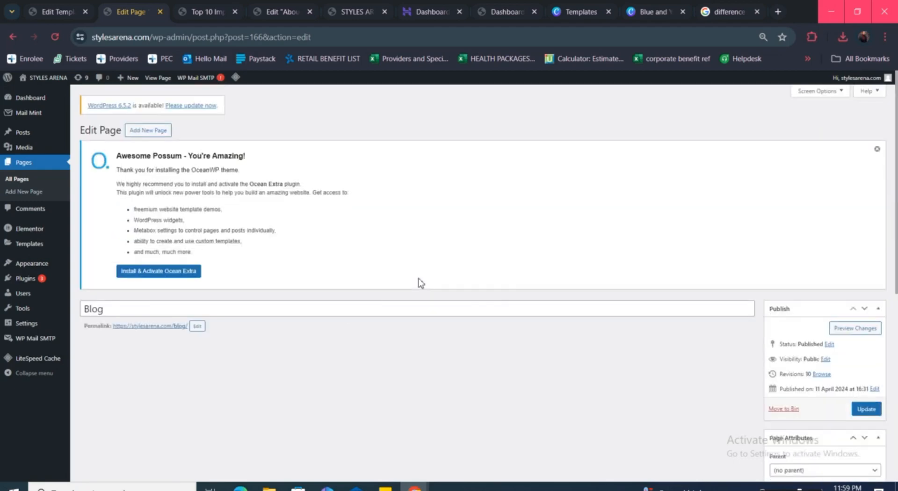
scroll(420, 282, "down", 3)
scroll(419, 282, "up", 2)
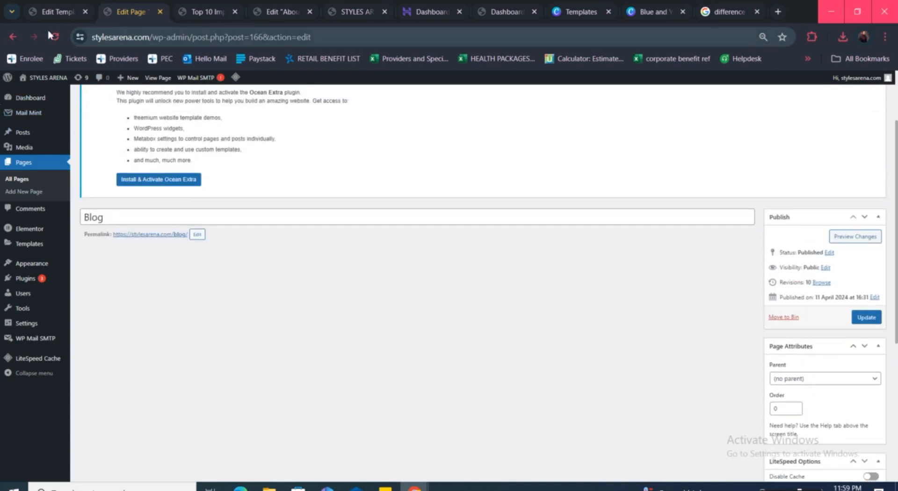
left_click(55, 37)
scroll(209, 138, "down", 5)
scroll(210, 138, "up", 6)
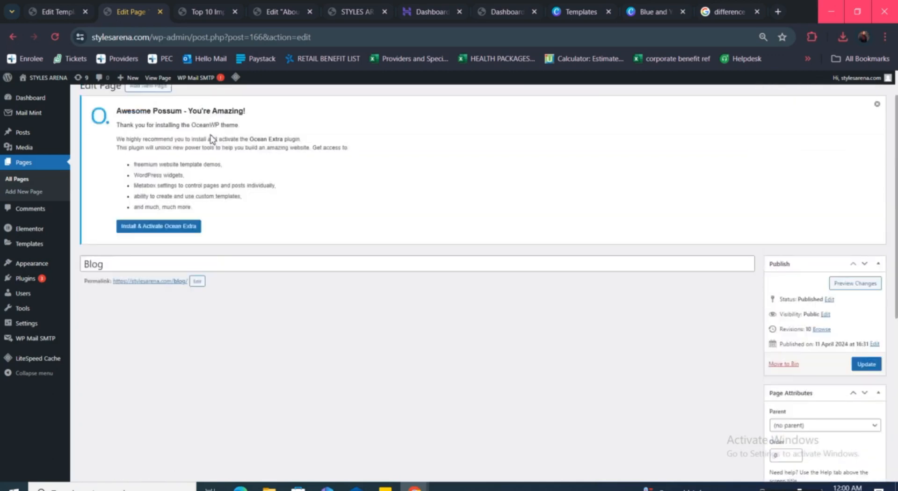
scroll(212, 139, "up", 1)
- Reload the already open Top 10 Importance of Digital Marketing post and check its new layout and applied Elementor templates
left_click(60, 7)
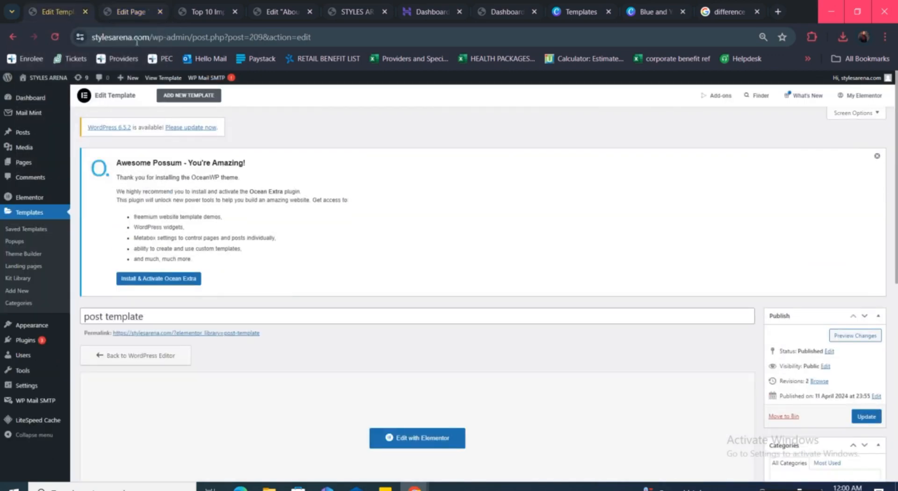
left_click(128, 14)
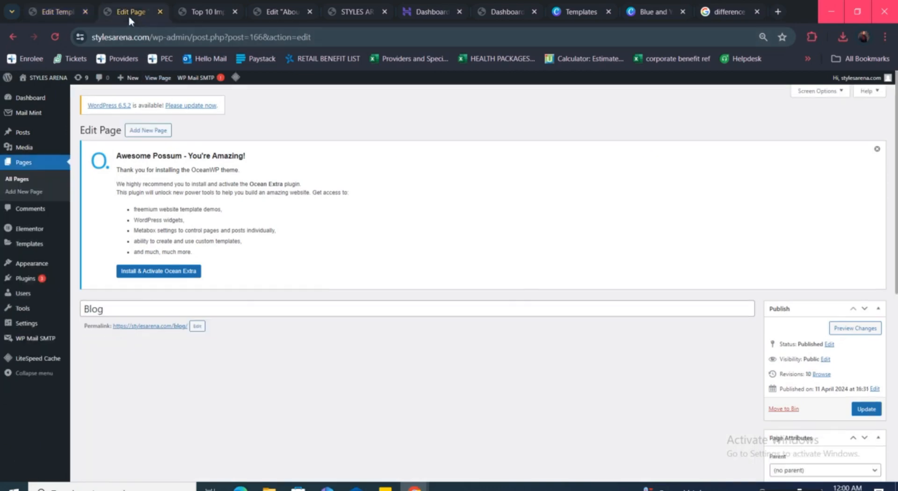
left_click(193, 14)
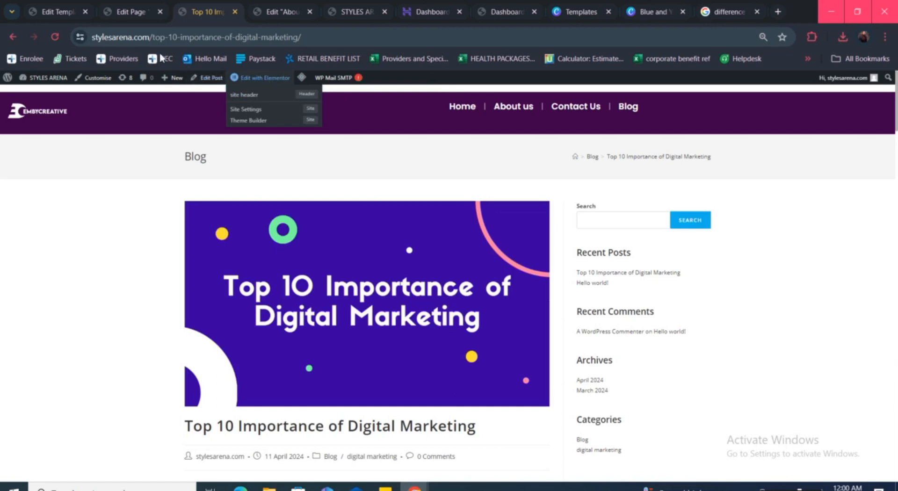
left_click(57, 36)
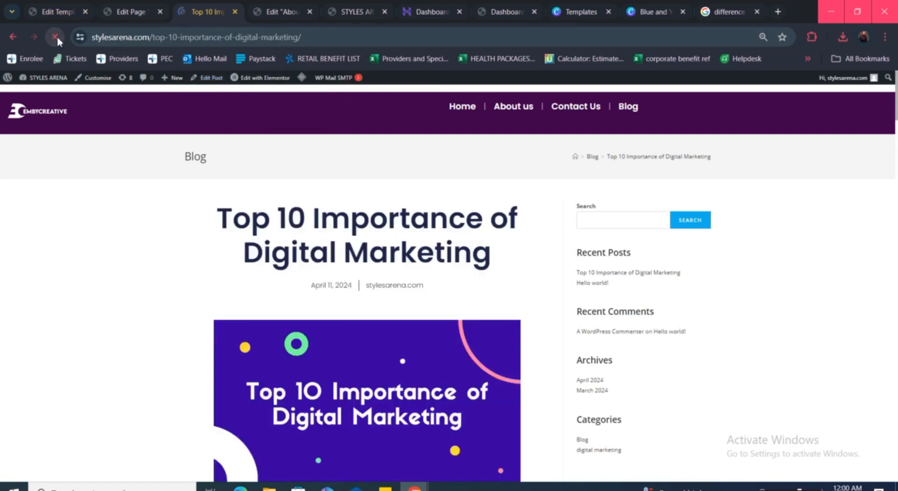
scroll(425, 251, "down", 1)
scroll(350, 173, "up", 1)
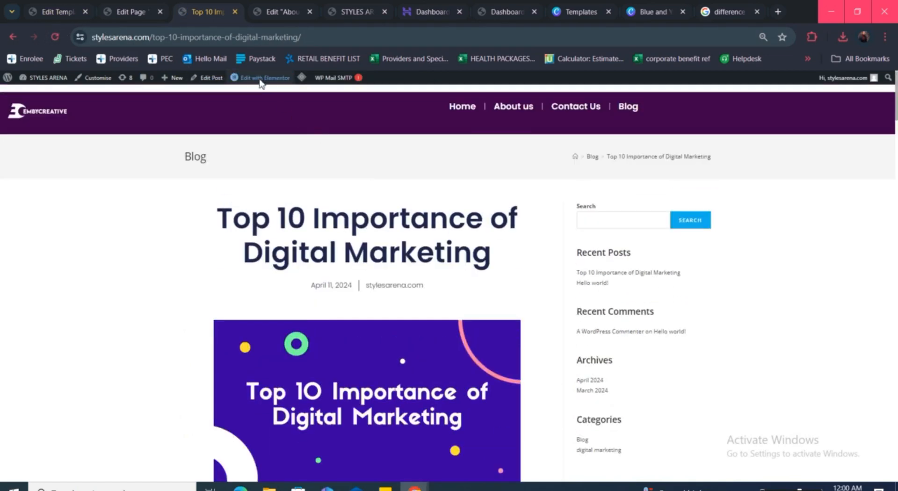
mouse_move(259, 78)
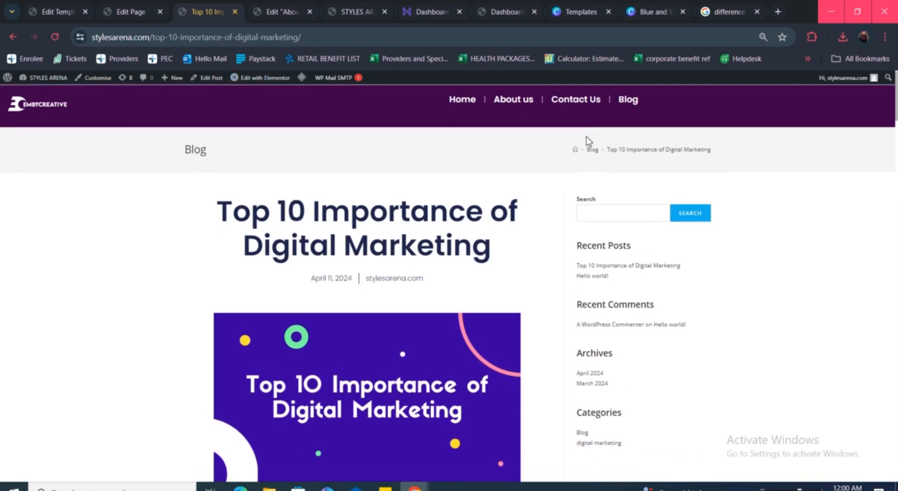
- Go from the post to the Blog page, review its banner and post listing, and check its applied Elementor templates
left_click(628, 107)
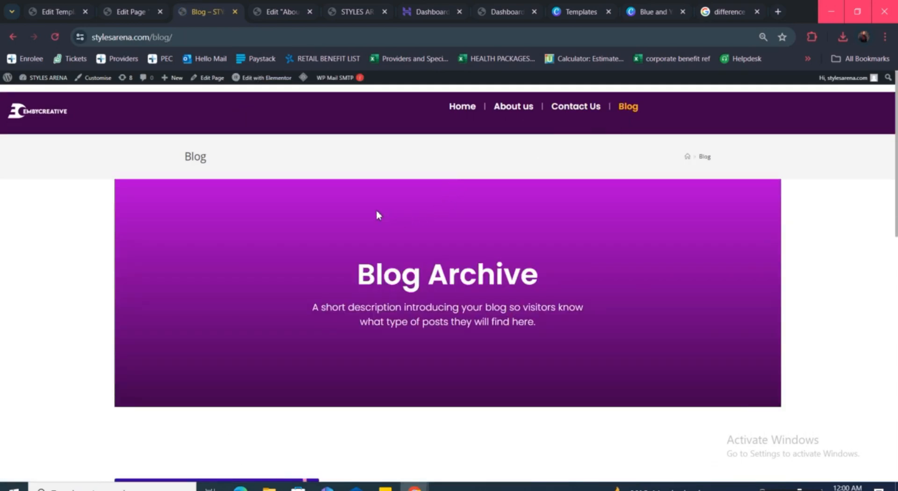
scroll(375, 213, "down", 10)
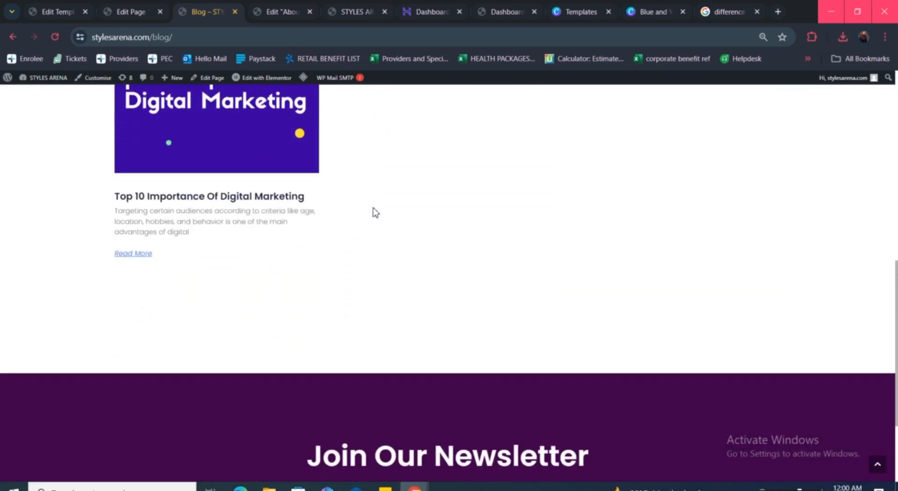
scroll(376, 213, "down", 2)
scroll(373, 210, "up", 8)
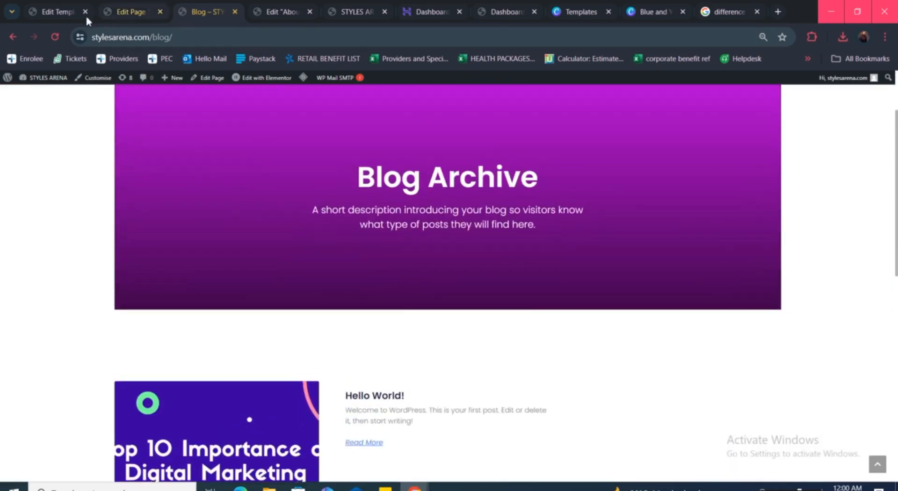
mouse_move(273, 81)
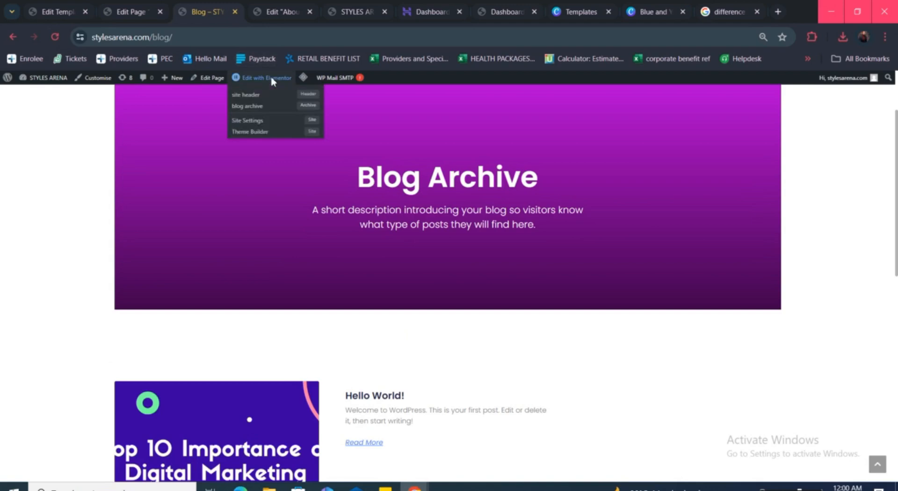
scroll(258, 107, "up", 2)
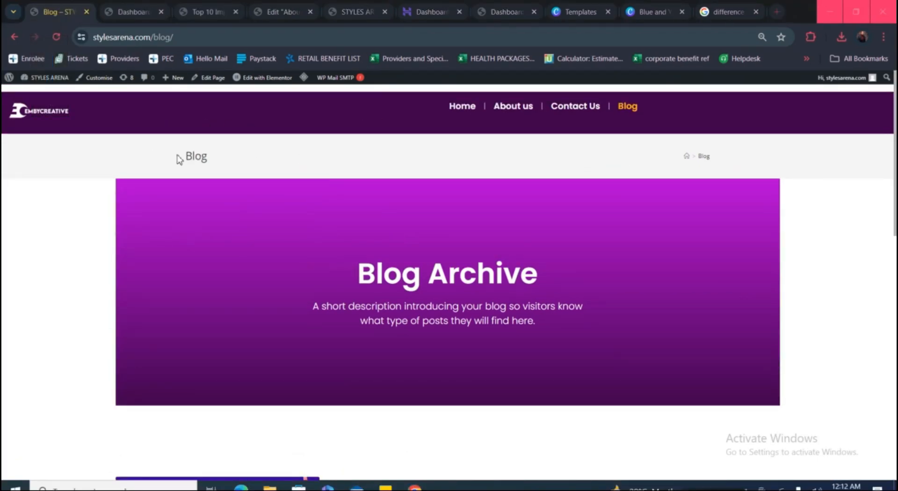
- Review the live Blog page's title strip, Blog Archive banner and post listing
scroll(705, 202, "down", 4)
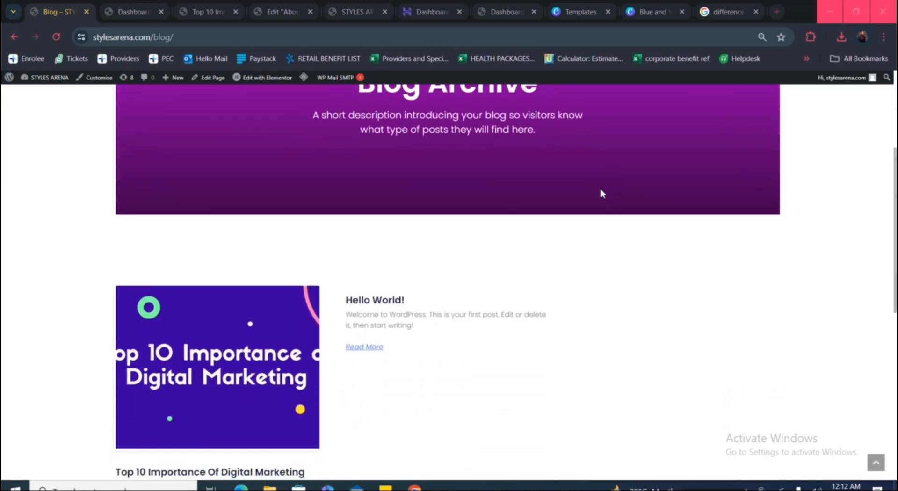
scroll(603, 193, "down", 1)
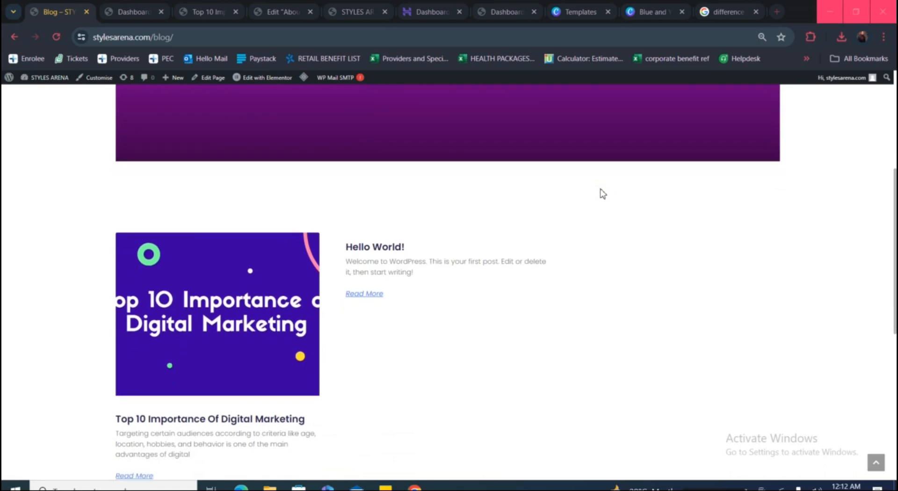
scroll(599, 188, "up", 5)
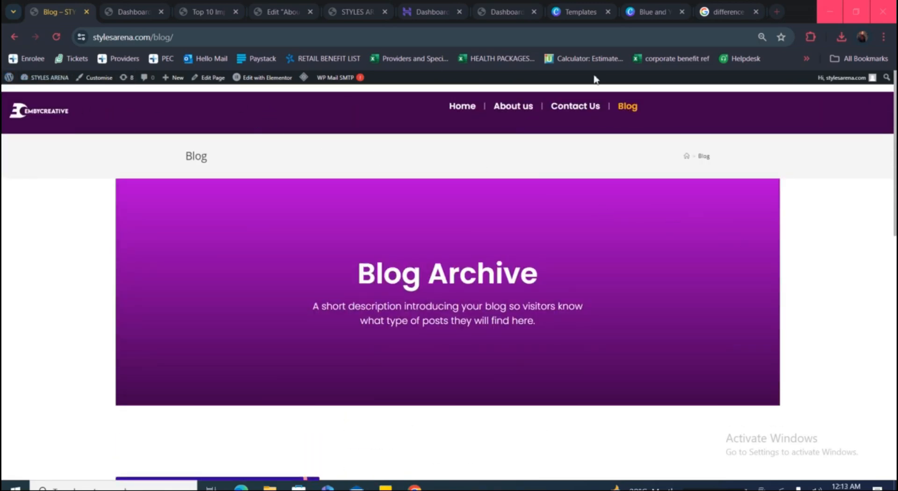
scroll(443, 304, "down", 3)
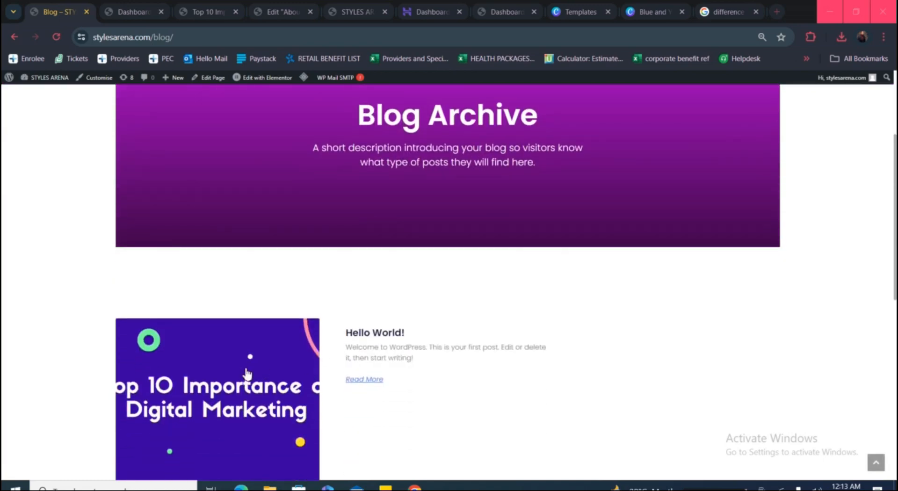
scroll(245, 373, "down", 3)
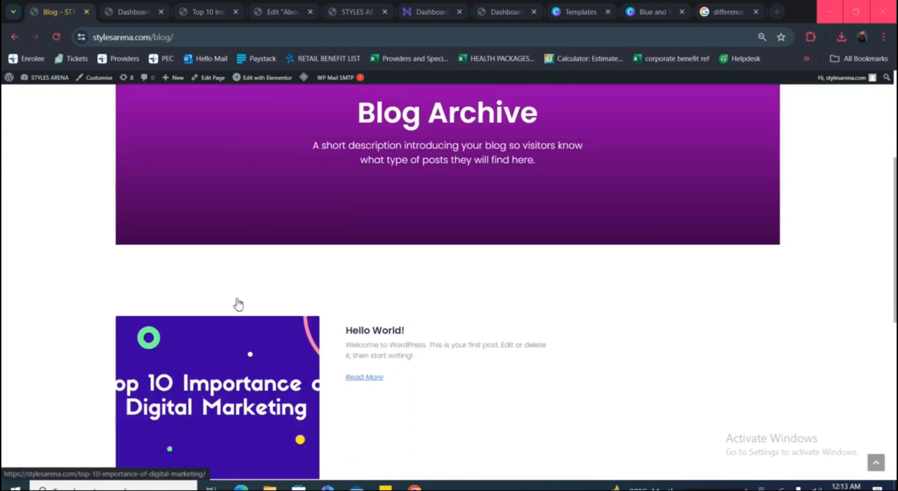
scroll(215, 313, "up", 5)
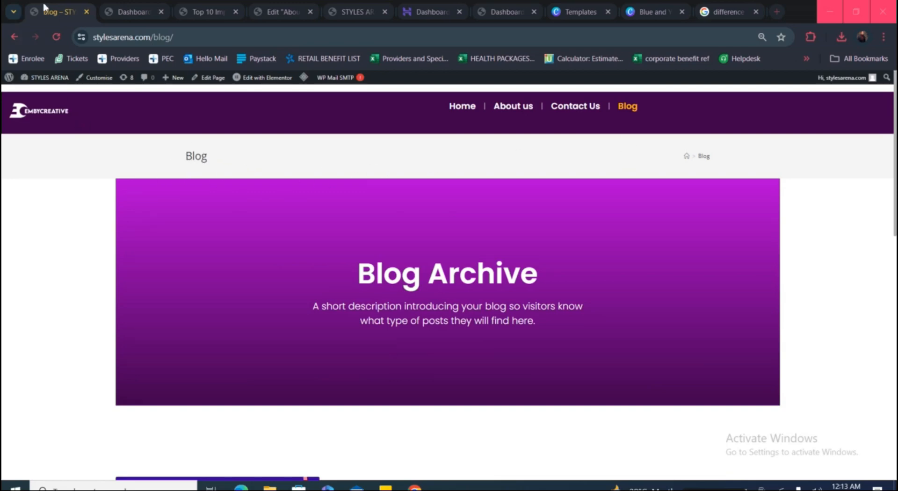
- Go to the site's saved Elementor templates in the WordPress dashboard and open the blog archive template for editing in Elementor
left_click(127, 13)
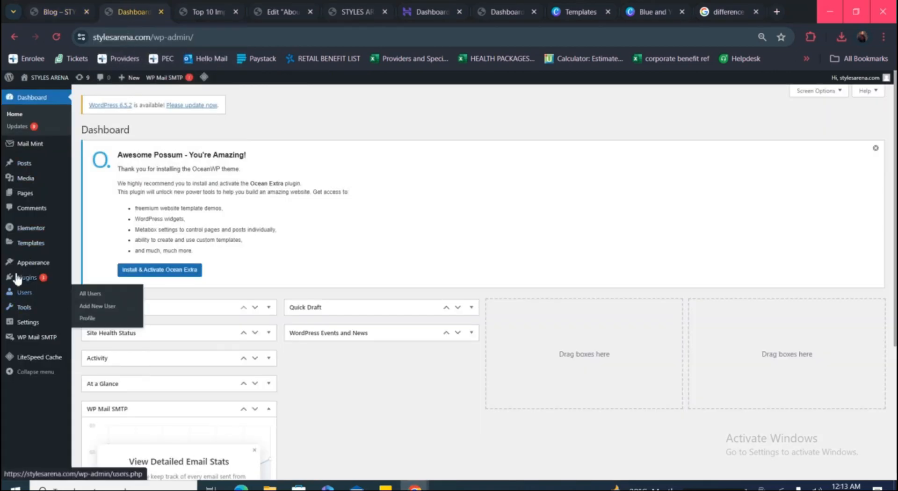
mouse_move(27, 244)
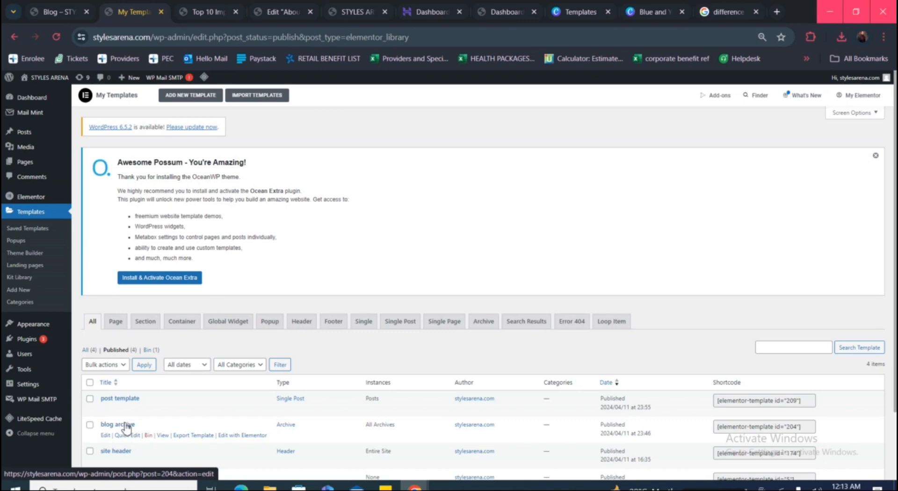
left_click(232, 436)
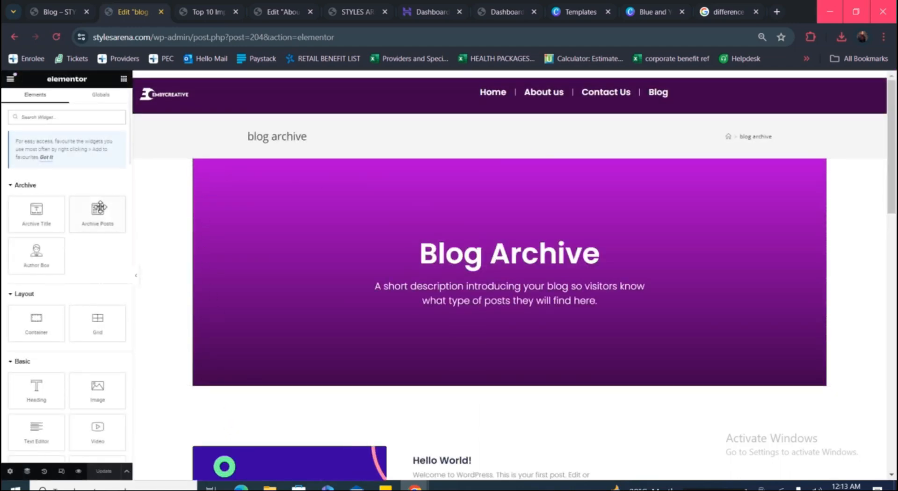
- Set the blog archive template's page layout to Elementor Canvas, update the template and reload the editor
left_click(10, 471)
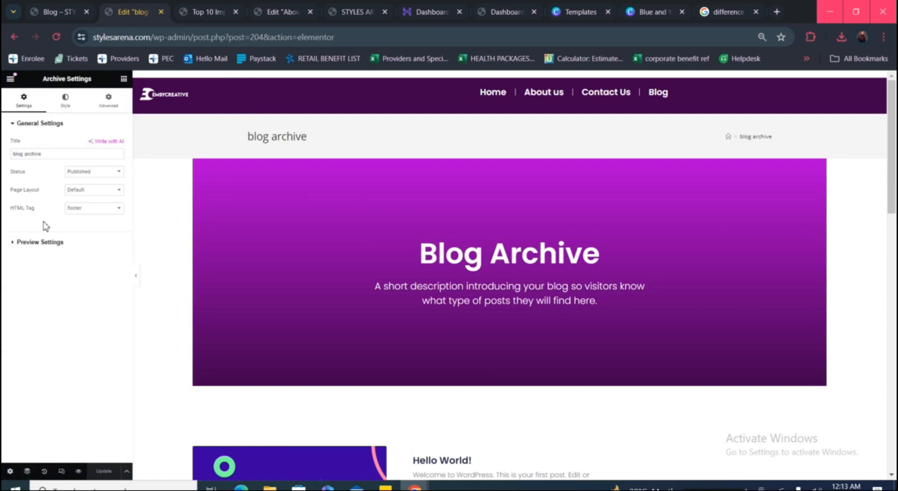
left_click(98, 198)
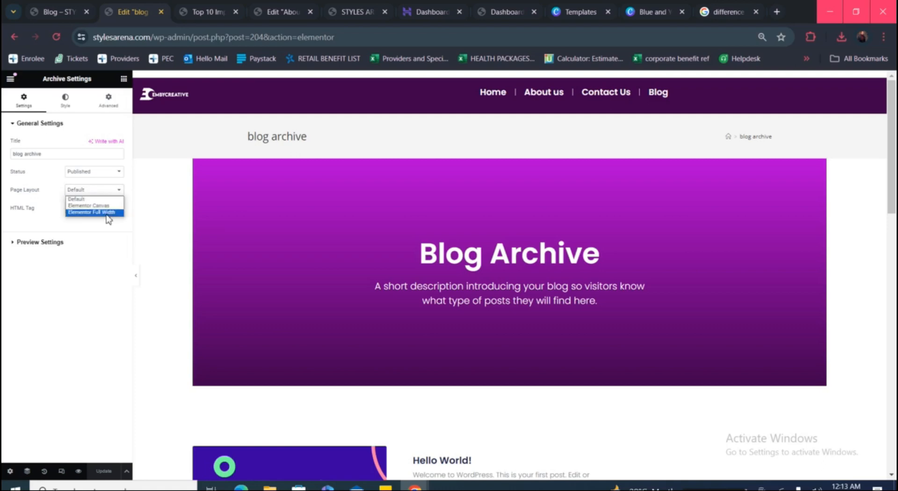
left_click(97, 196)
left_click(96, 196)
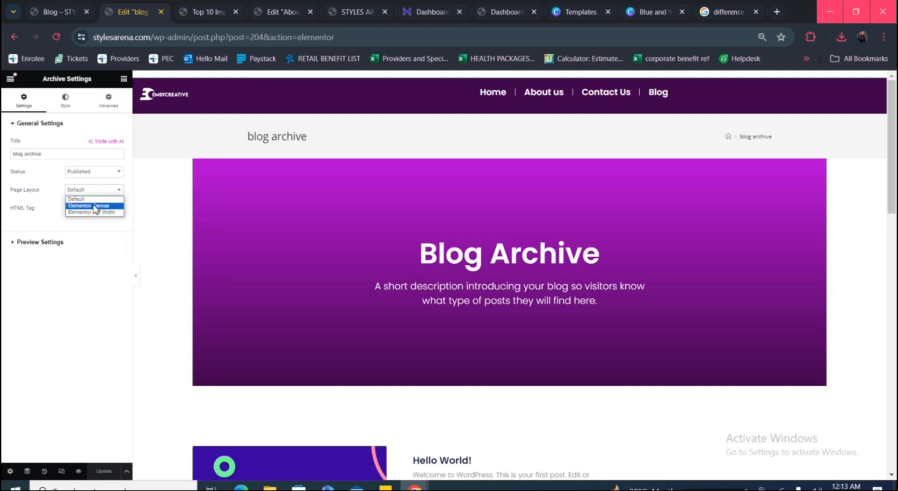
left_click(96, 202)
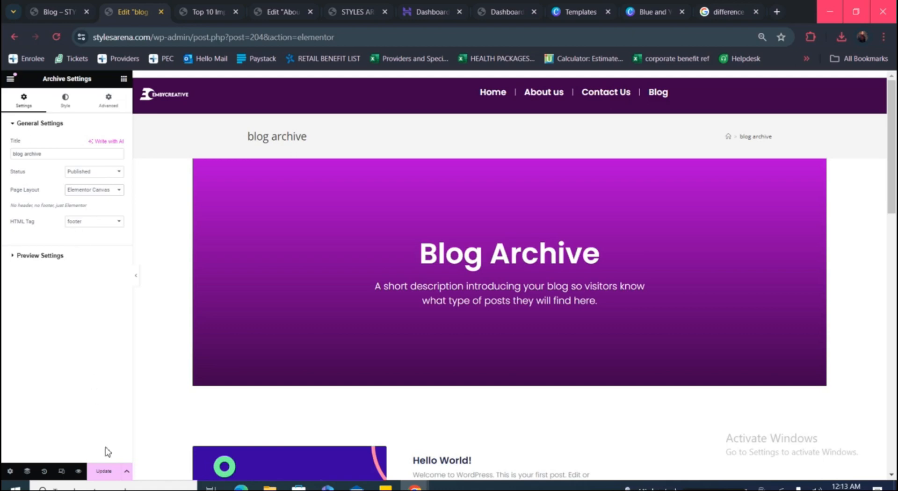
left_click(105, 471)
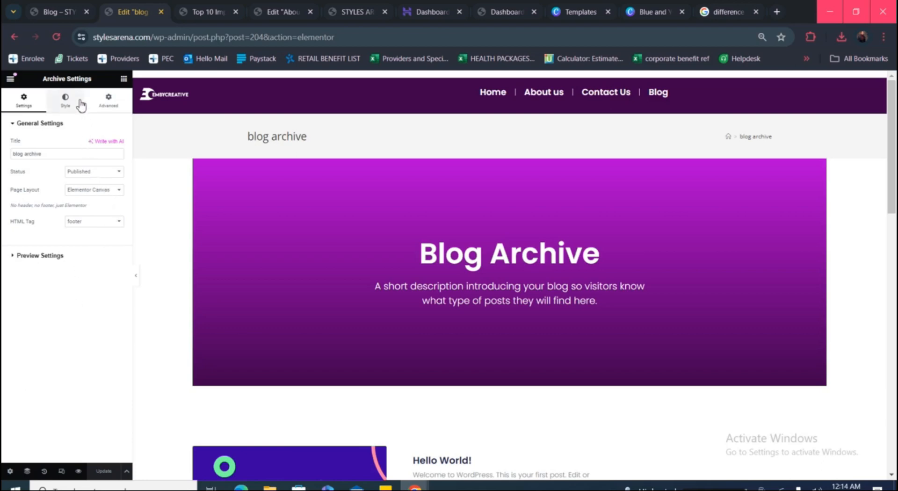
left_click(58, 36)
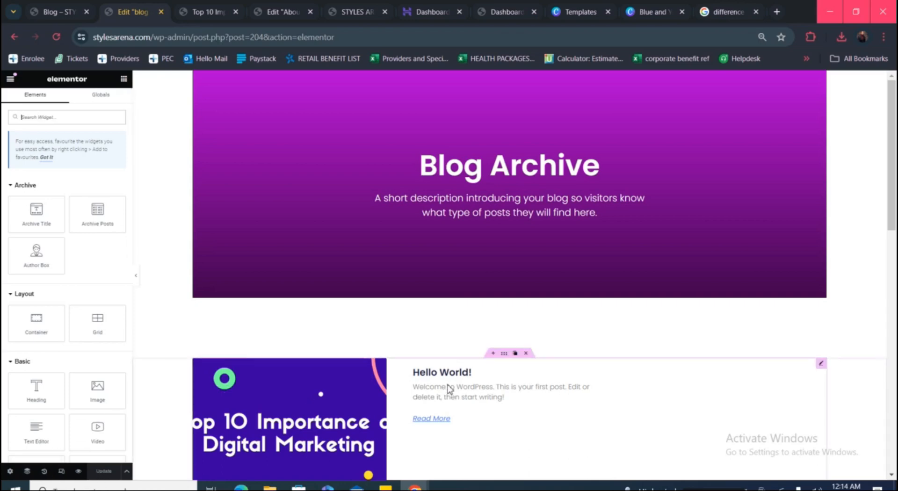
- Insert the saved site header template at the end of the blog archive template, applying the header's settings too
scroll(477, 386, "down", 14)
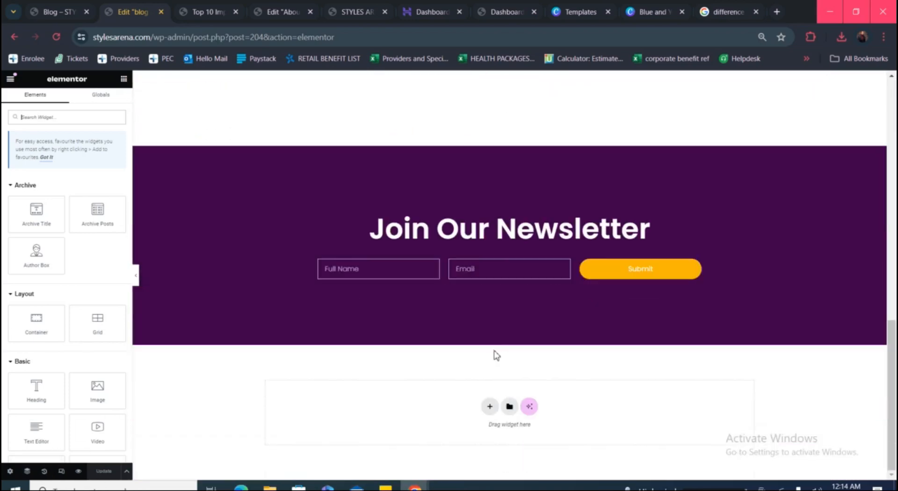
left_click(510, 408)
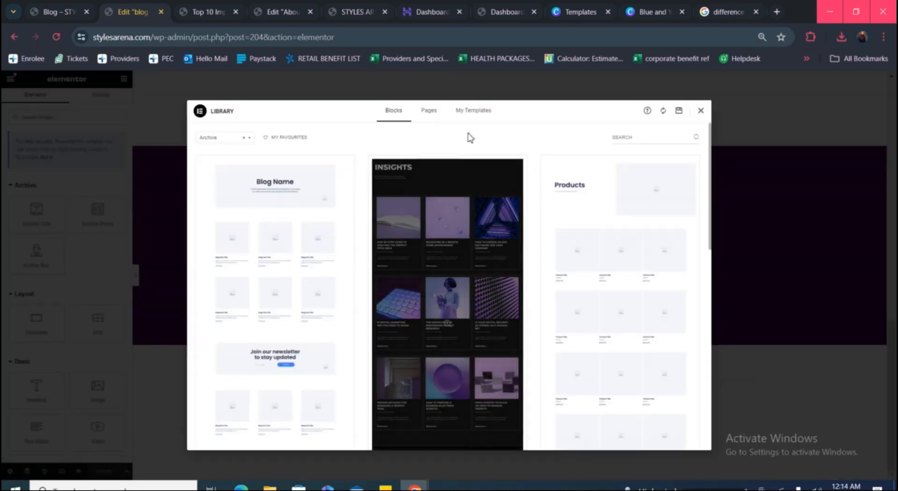
left_click(483, 114)
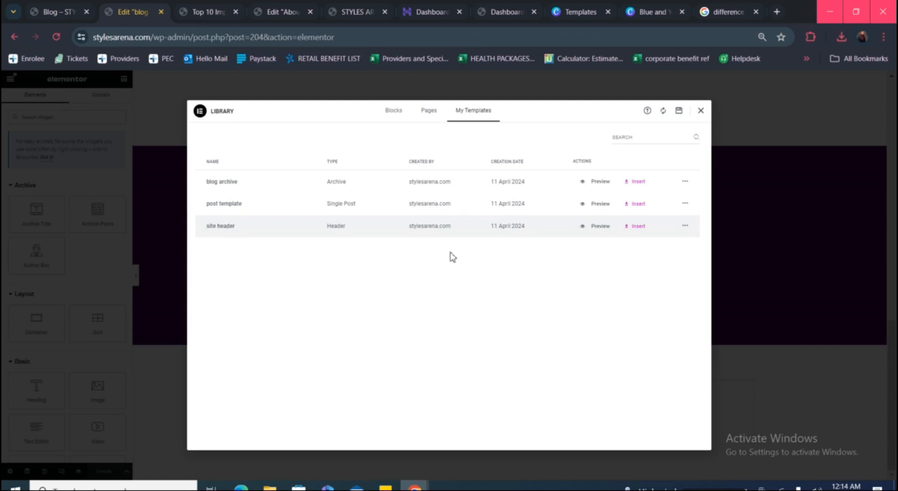
left_click(641, 226)
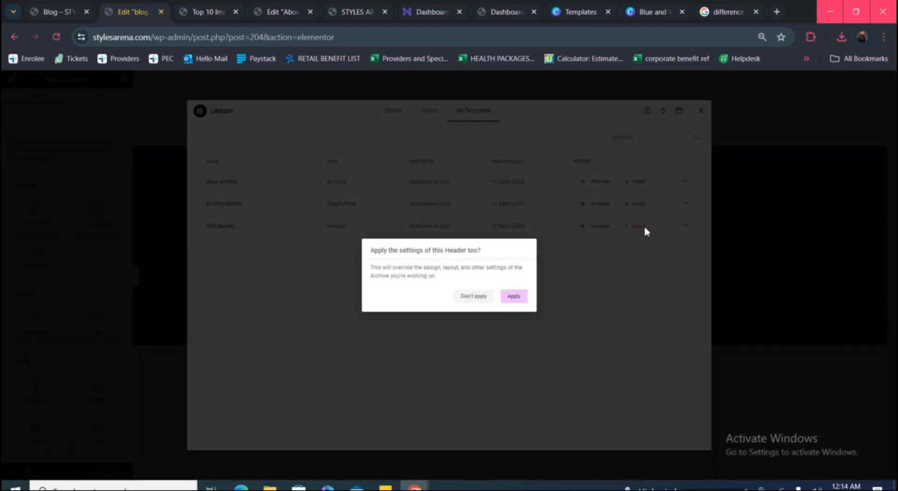
left_click(524, 297)
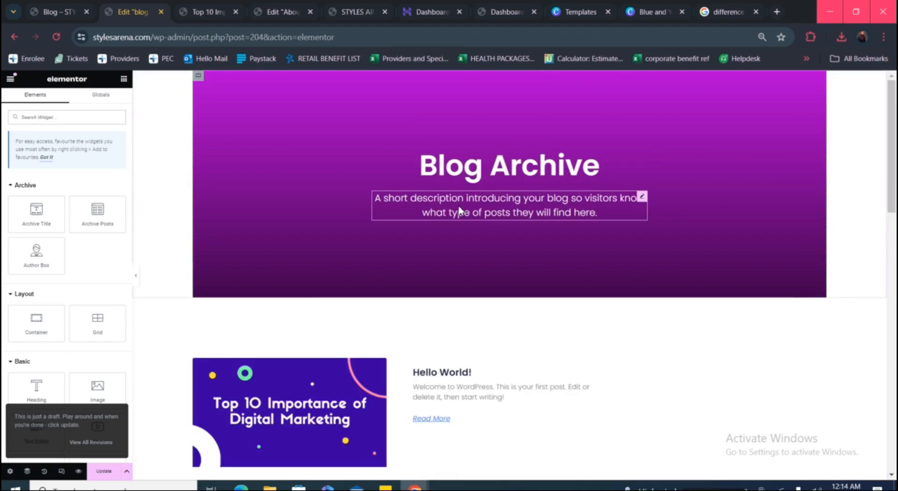
- Delete the inserted site header container below the newsletter section
scroll(452, 89, "down", 10)
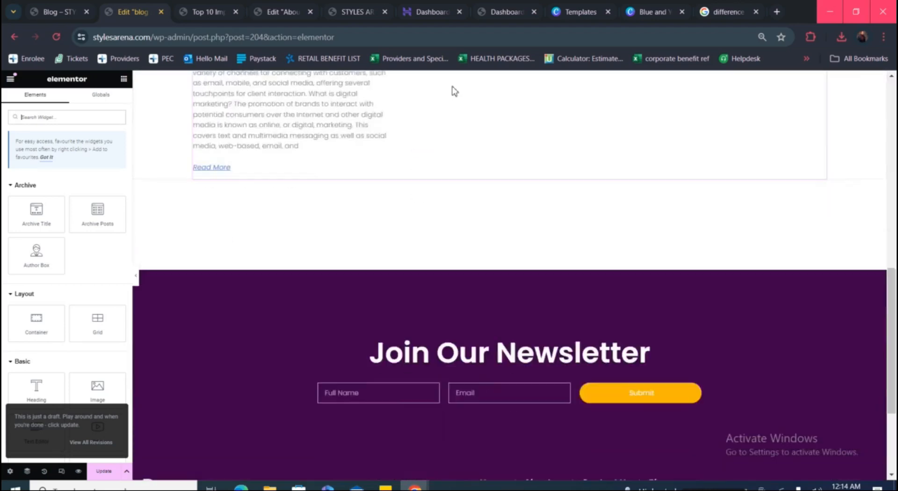
scroll(454, 90, "down", 1)
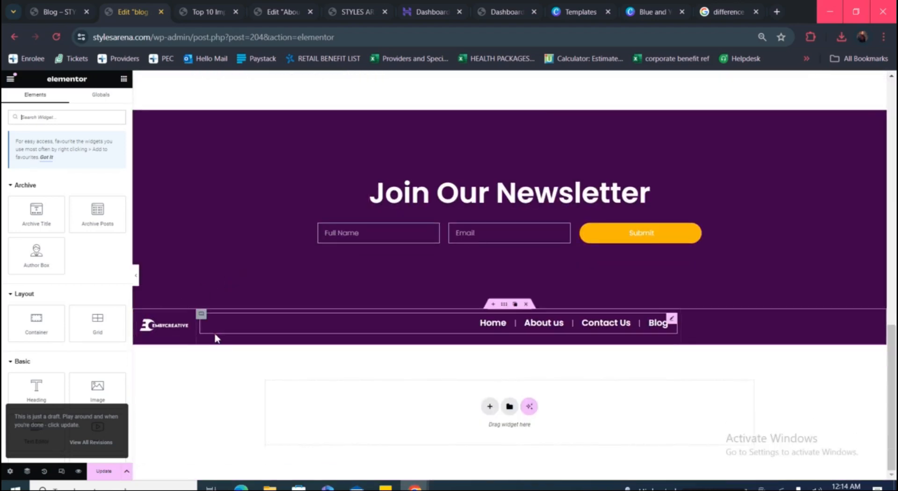
left_click(526, 304)
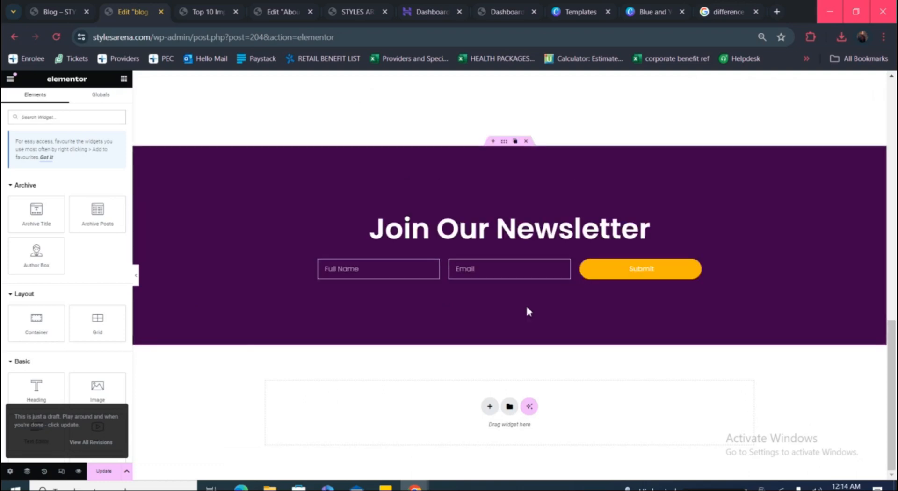
scroll(523, 301, "up", 10)
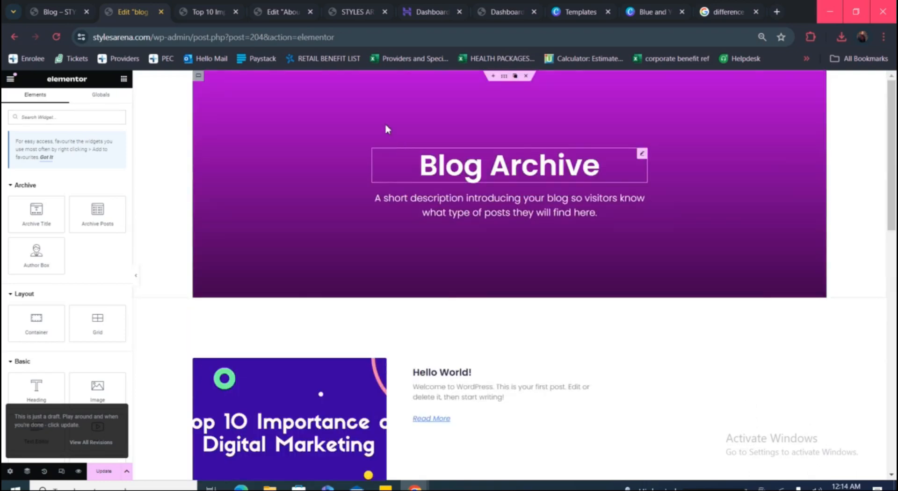
left_click(201, 77)
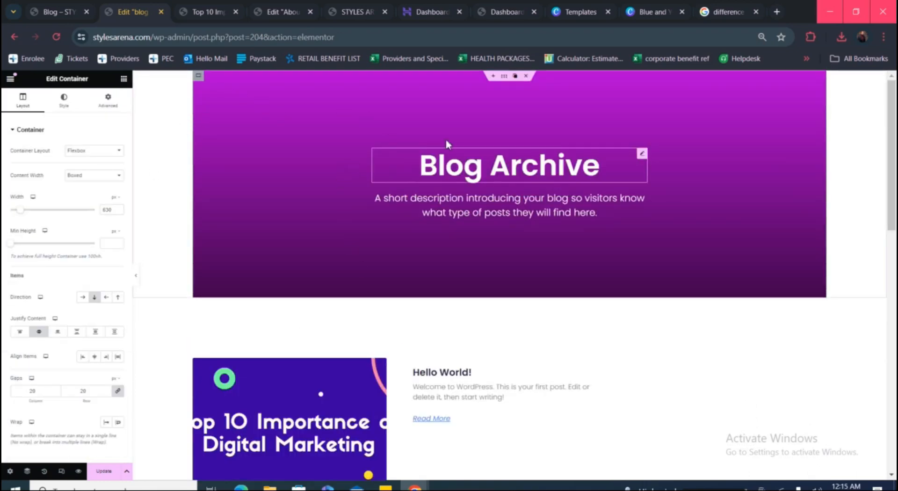
scroll(527, 250, "down", 5)
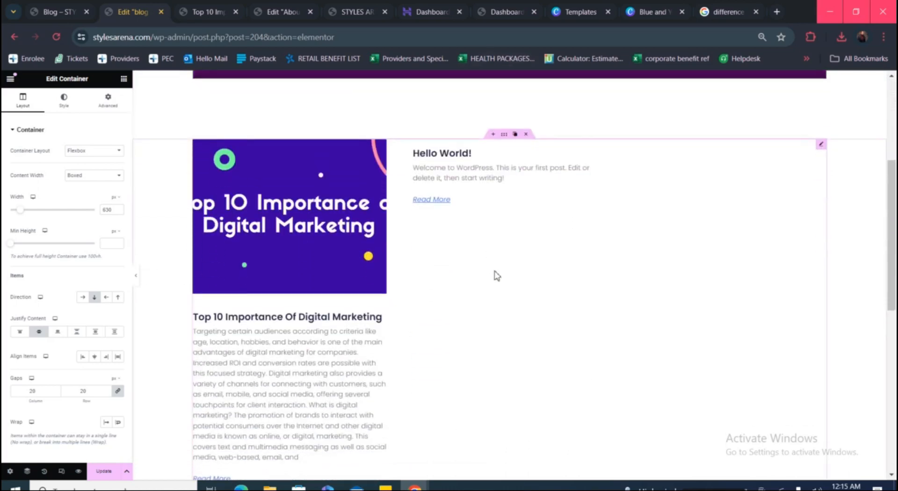
scroll(497, 276, "down", 10)
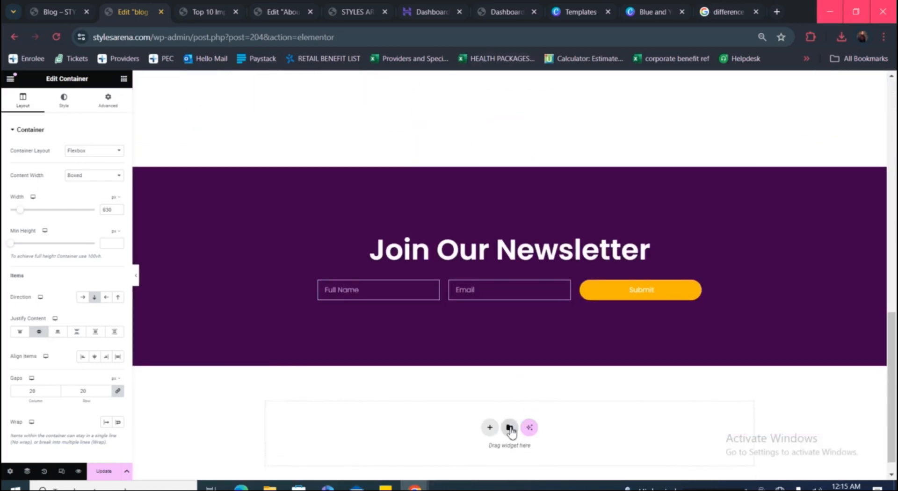
left_click(510, 427)
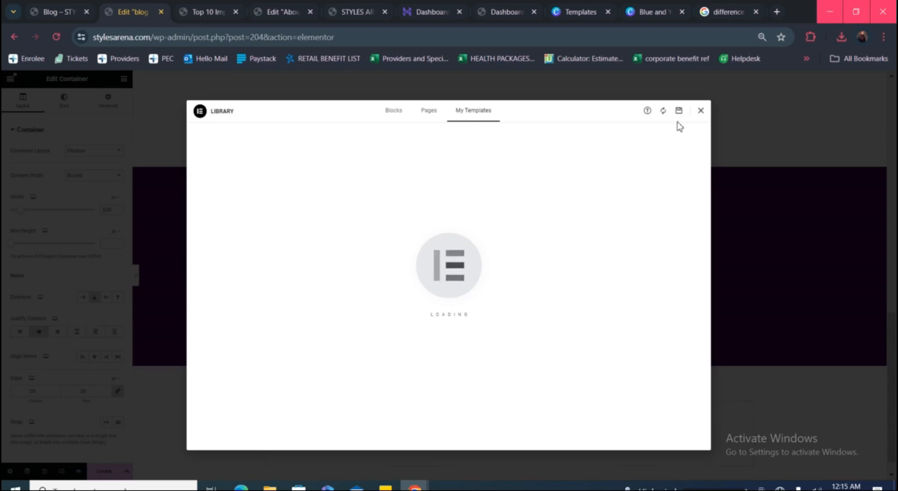
left_click(700, 111)
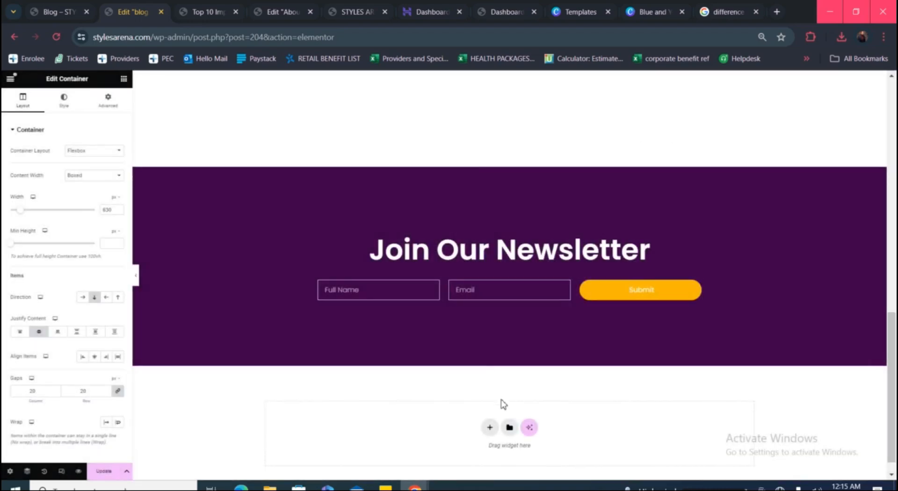
left_click(509, 427)
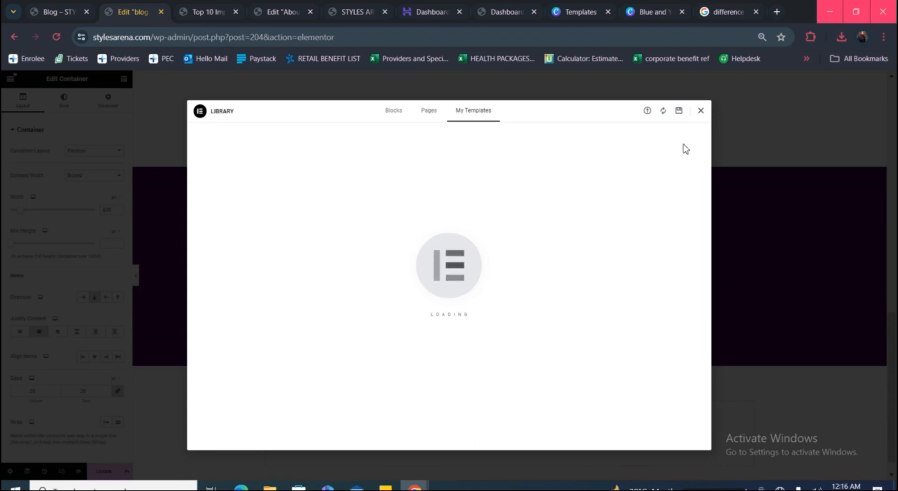
left_click(701, 113)
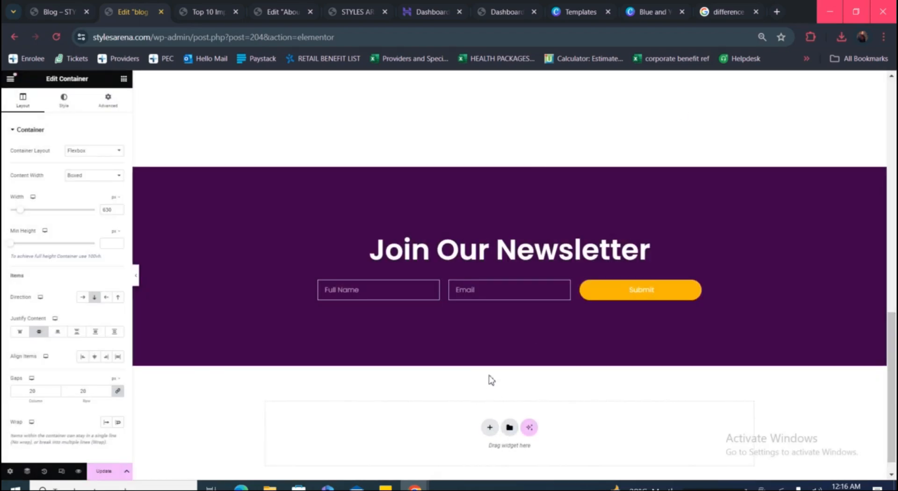
- Insert the saved site header template below the newsletter section again, with the header's settings applied
left_click(509, 427)
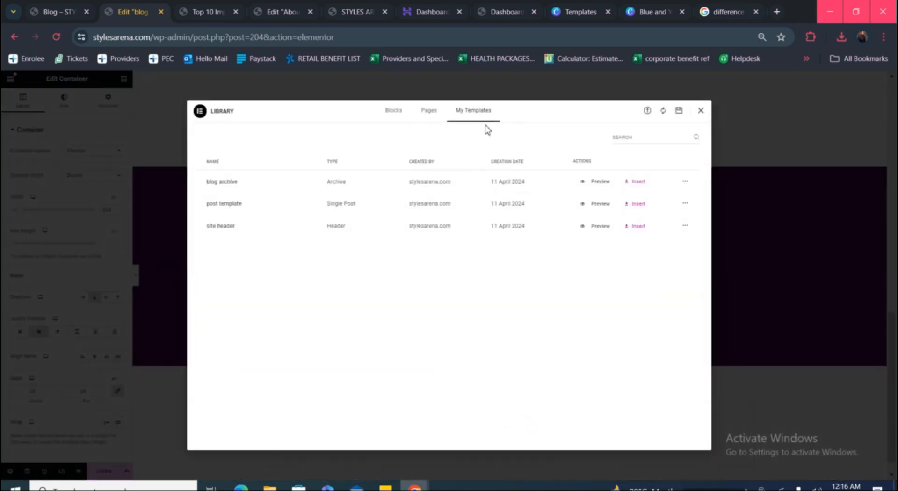
left_click(636, 227)
left_click(514, 297)
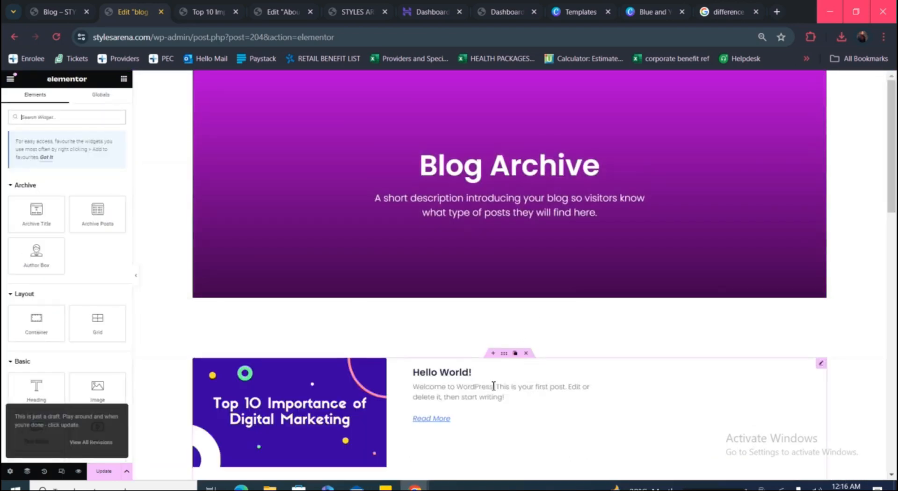
- Move the inserted site header container from below the newsletter section to above it
scroll(529, 253, "down", 5)
scroll(529, 252, "down", 10)
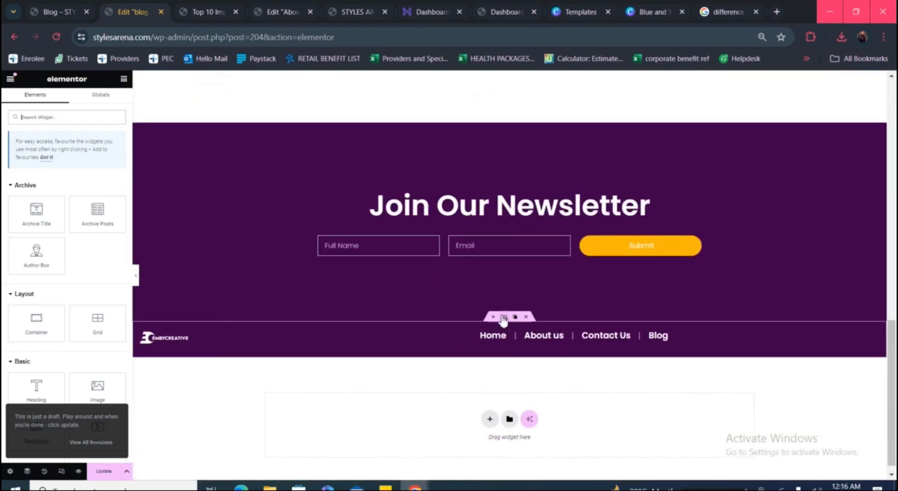
left_click_drag(503, 318, 516, 115)
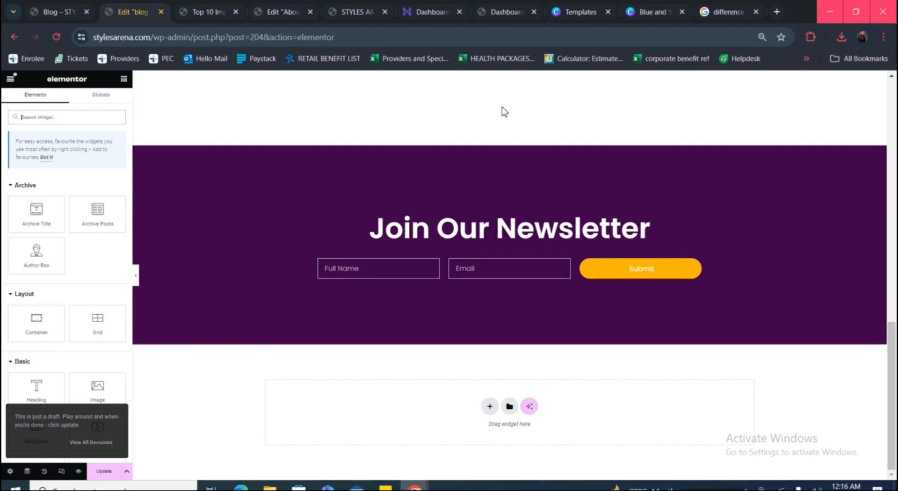
- Move the site header container above the Blog Archive title section at the start of the archive template and update the template
left_click(496, 332)
scroll(521, 307, "up", 10)
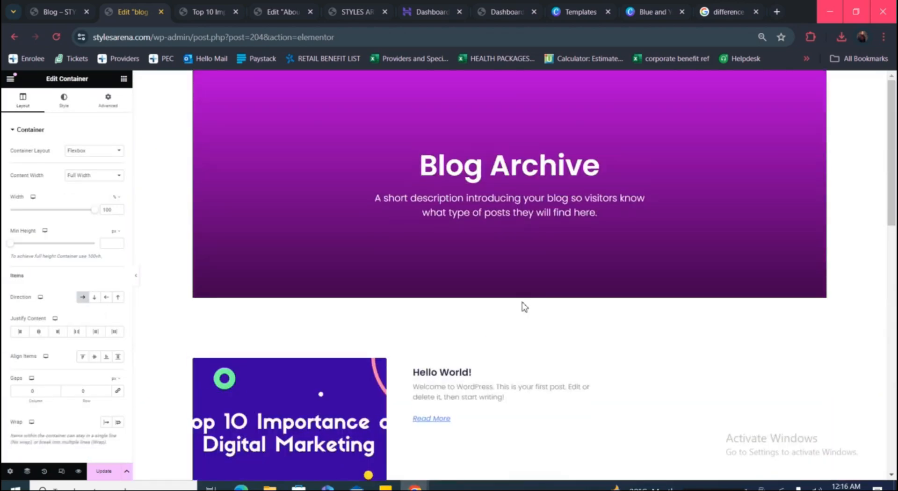
scroll(524, 307, "down", 9)
scroll(521, 300, "up", 3)
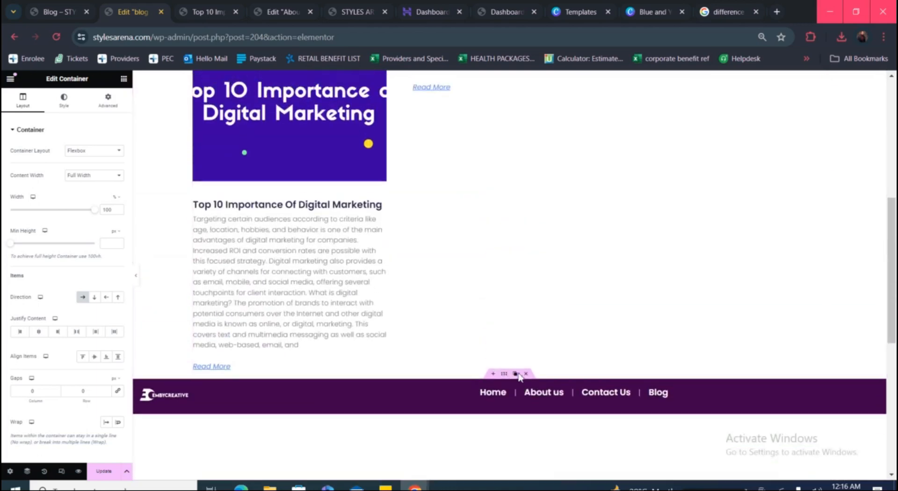
scroll(519, 375, "up", 1)
right_click(506, 422)
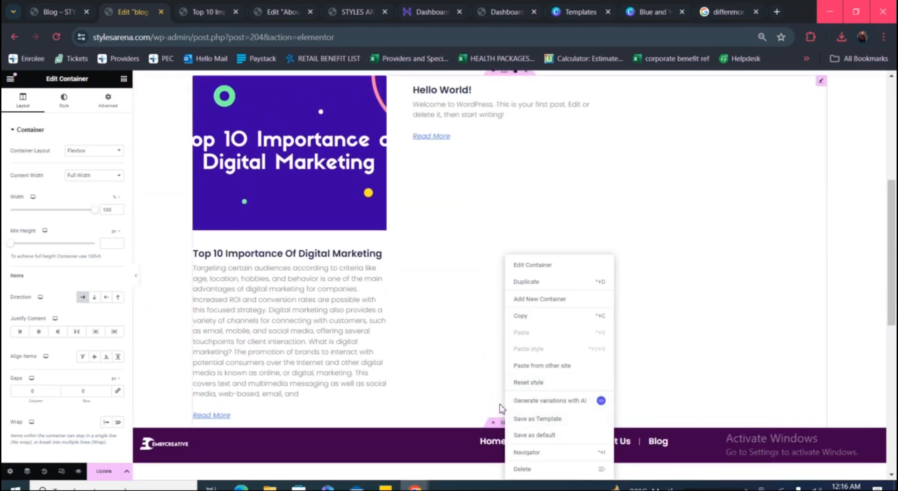
left_click(490, 415)
scroll(541, 370, "down", 2)
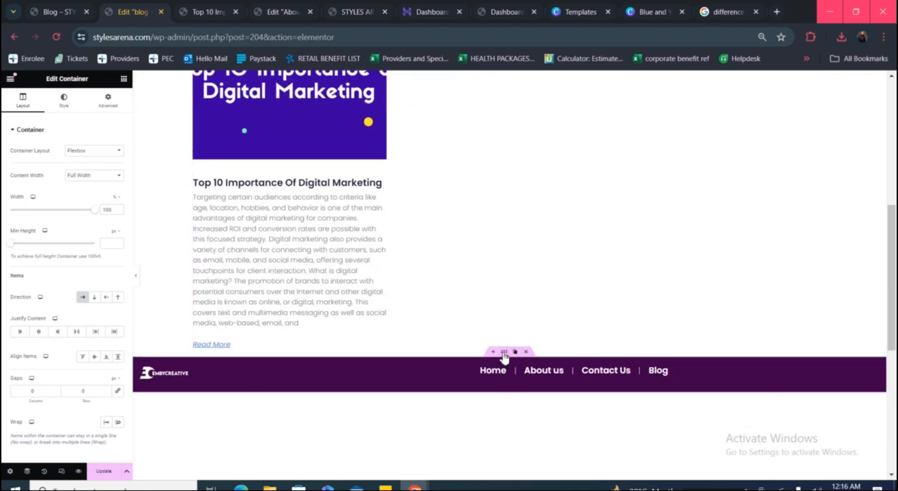
left_click_drag(505, 354, 498, 304)
left_click_drag(499, 187, 478, 96)
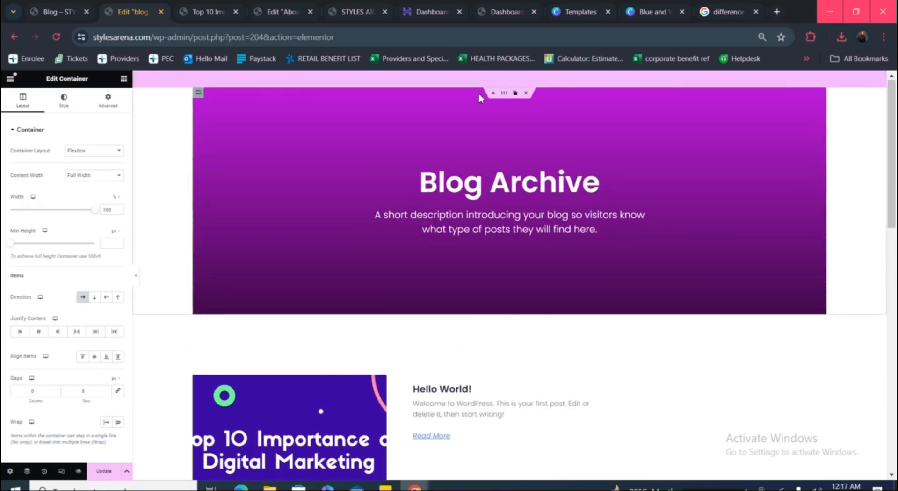
left_click_drag(551, 133, 563, 131)
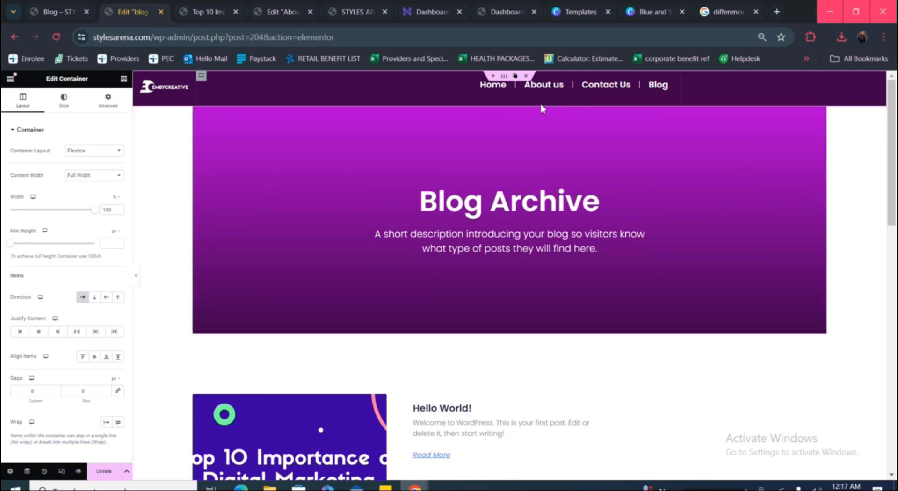
left_click(103, 471)
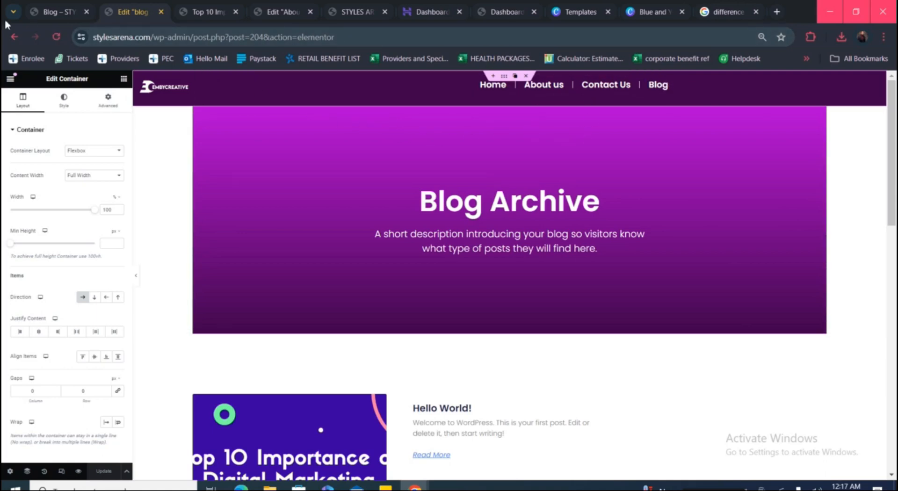
- Review the live blog page from header to newsletter section, and open the Top 10 Importance of Digital Marketing post
left_click(69, 15)
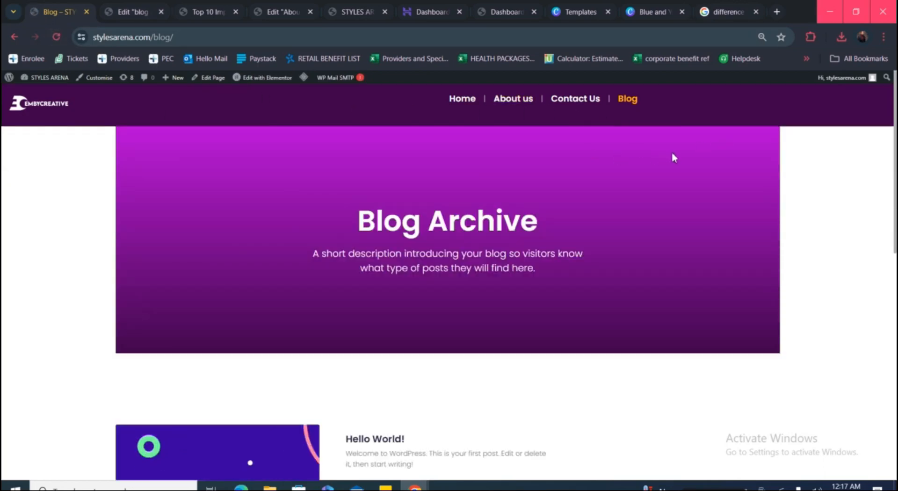
scroll(668, 155, "down", 2)
scroll(664, 156, "up", 2)
scroll(622, 179, "down", 2)
scroll(135, 189, "up", 2)
scroll(117, 140, "down", 10)
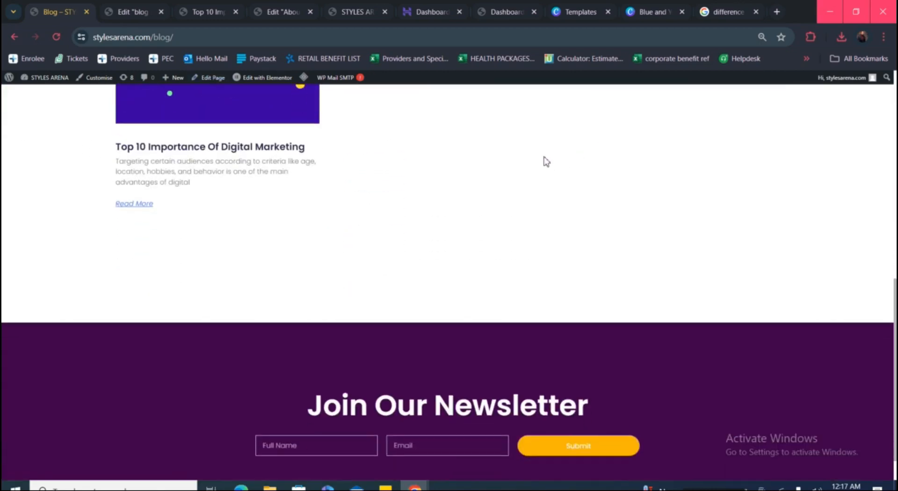
scroll(546, 162, "up", 12)
scroll(546, 162, "down", 6)
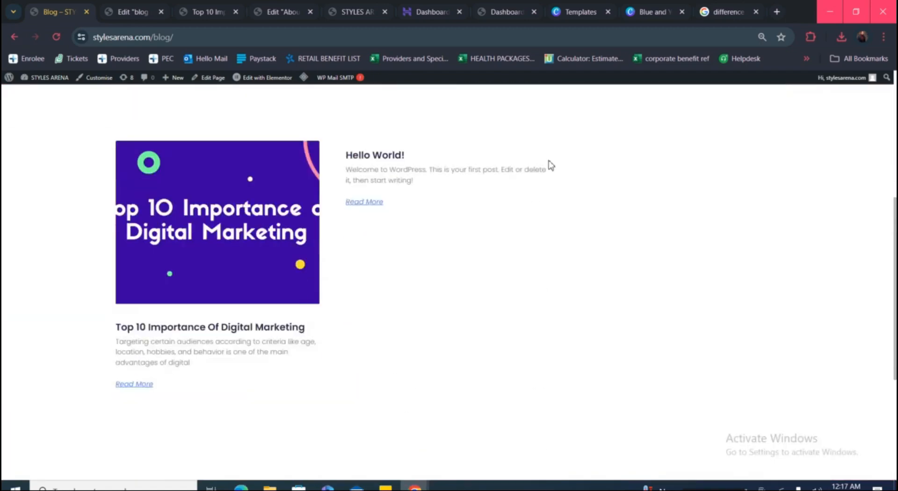
scroll(650, 137, "up", 2)
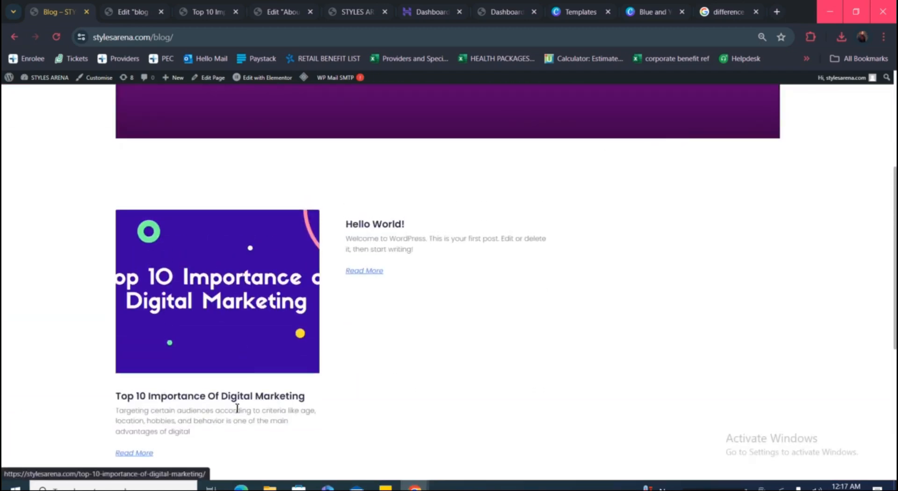
left_click(228, 357)
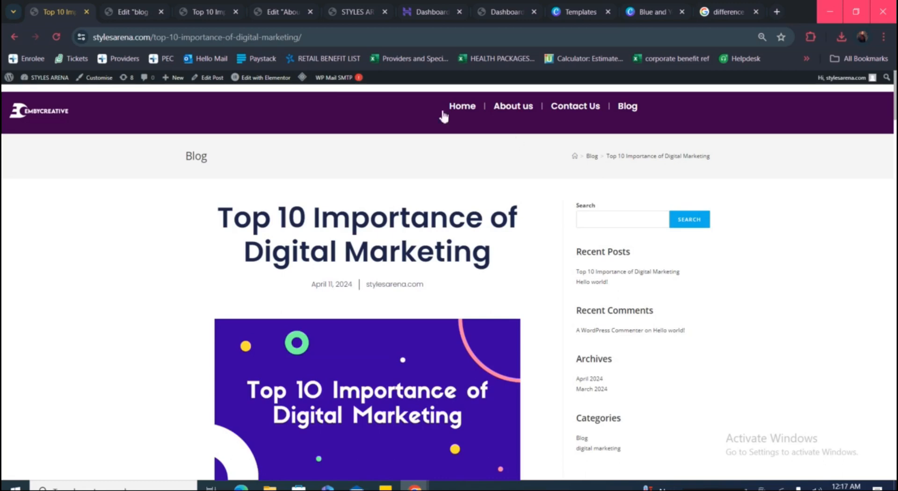
- Exit the blog archive editor and open the published "post template" single post template for editing with Elementor
left_click(124, 11)
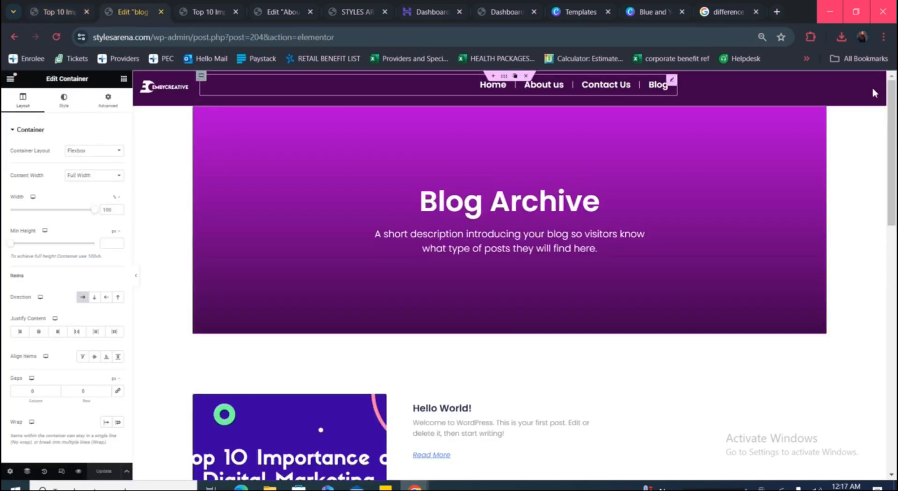
left_click(10, 80)
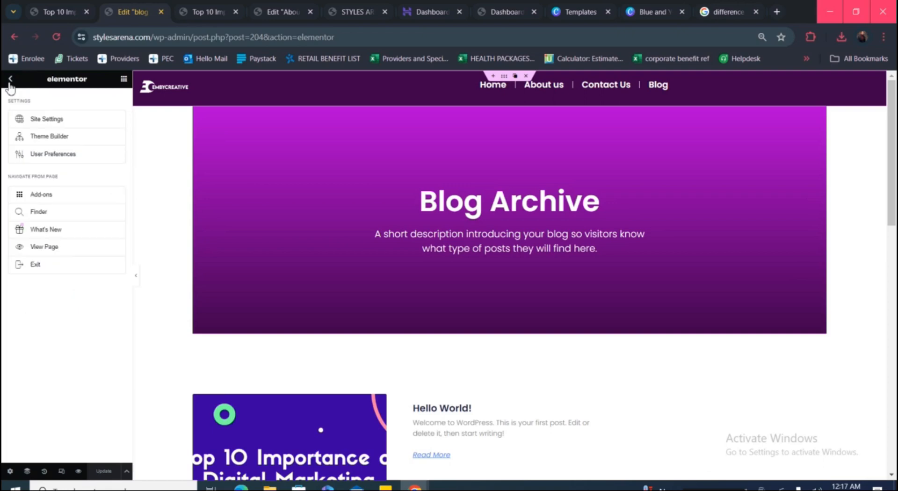
left_click(37, 266)
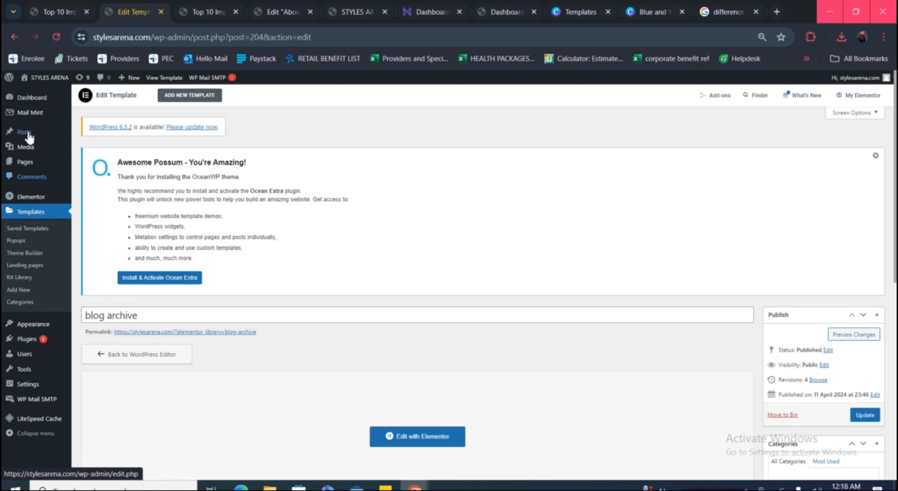
mouse_move(29, 137)
mouse_move(23, 324)
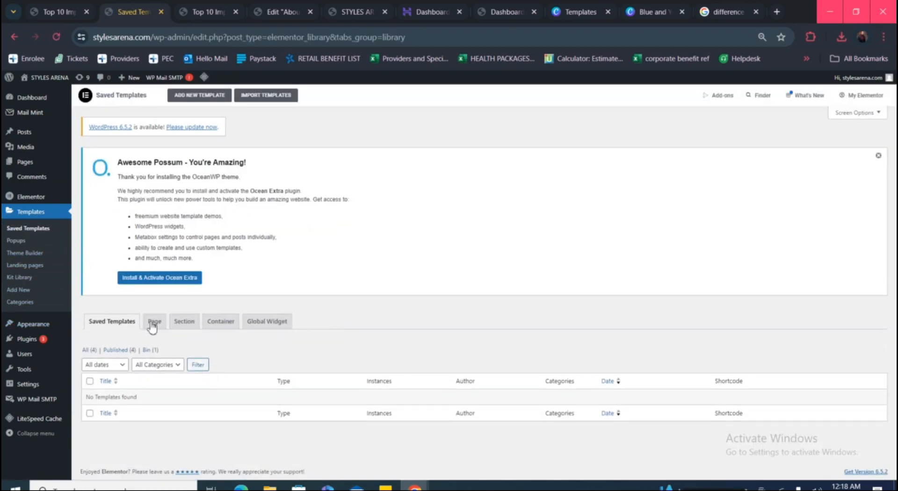
left_click(109, 350)
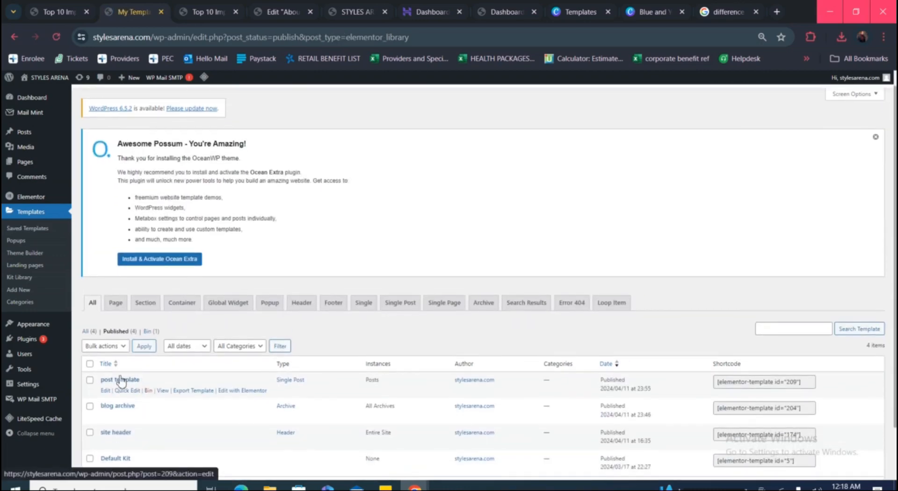
left_click(232, 391)
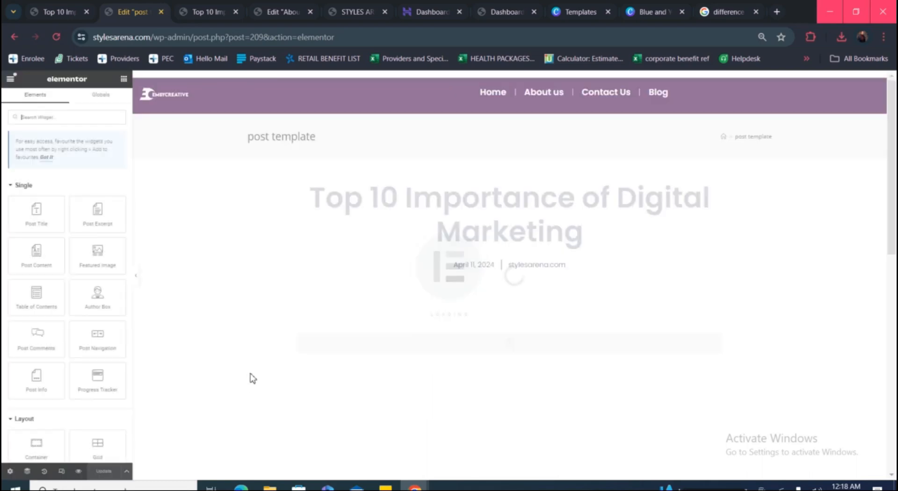
- Set the post template's page layout to Elementor Canvas, update the template and reload the editor
scroll(360, 385, "down", 1)
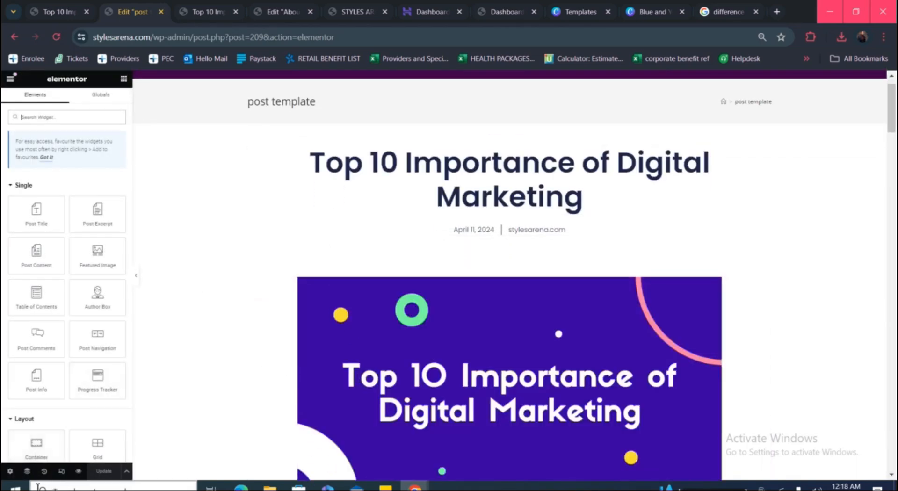
left_click(11, 471)
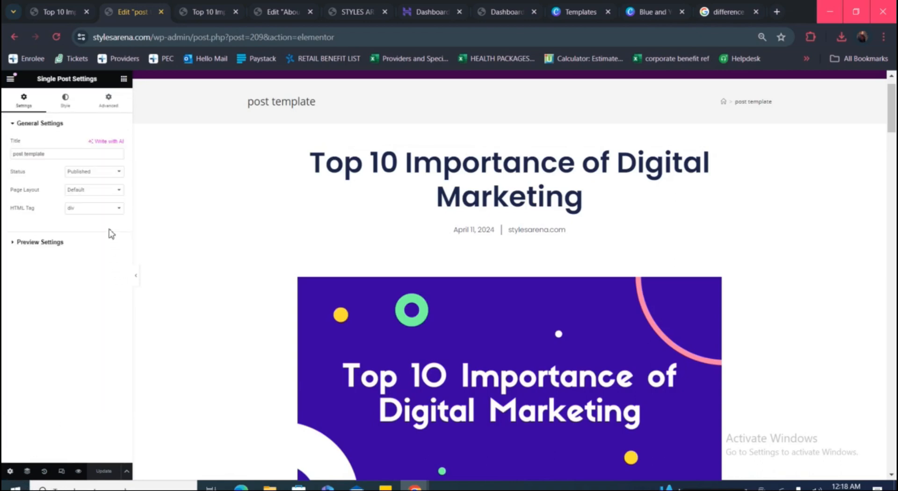
left_click(106, 195)
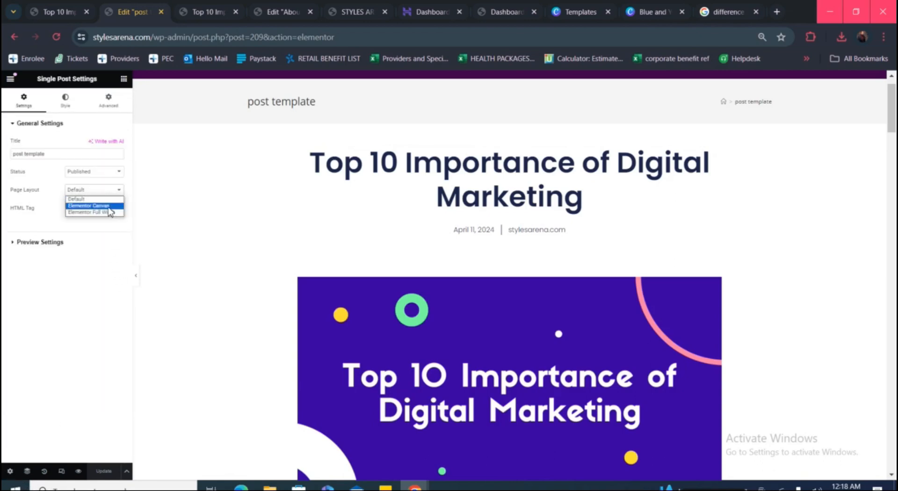
left_click(108, 207)
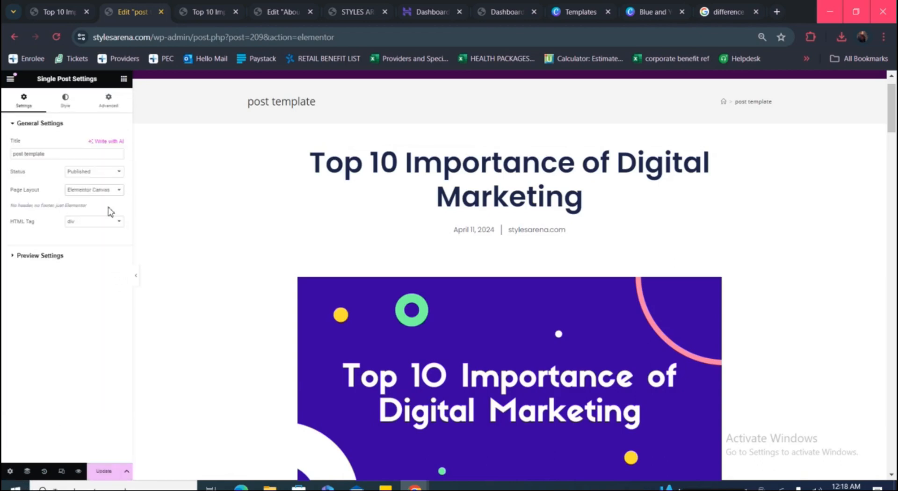
left_click(102, 473)
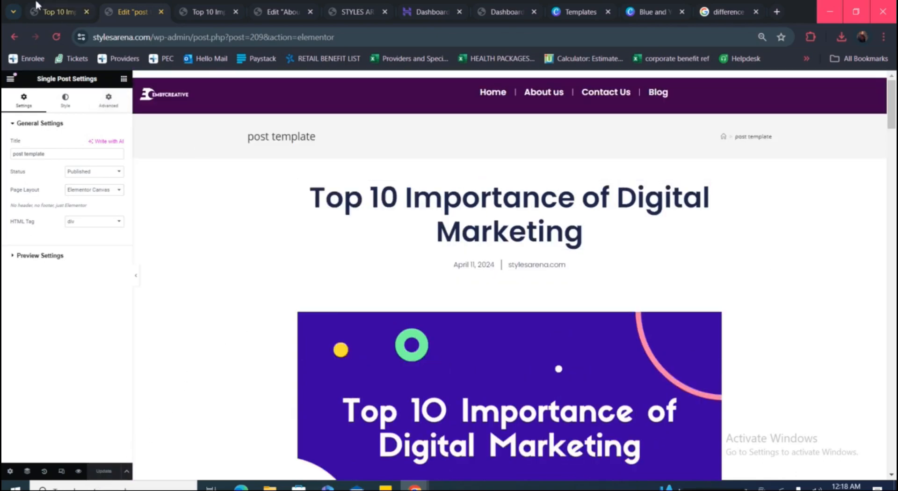
left_click(57, 45)
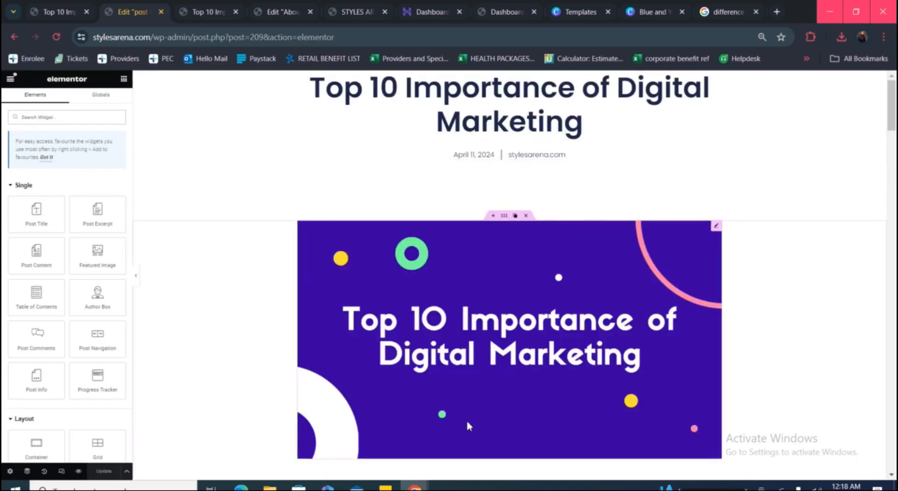
- Insert the saved site header template below the post template's newsletter section, applying the header's settings too
scroll(503, 389, "down", 15)
scroll(503, 389, "down", 20)
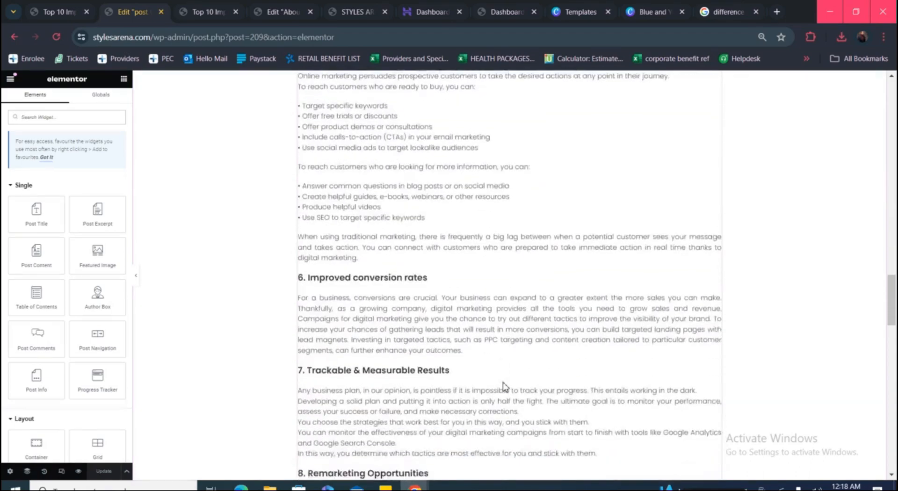
scroll(503, 382, "down", 4)
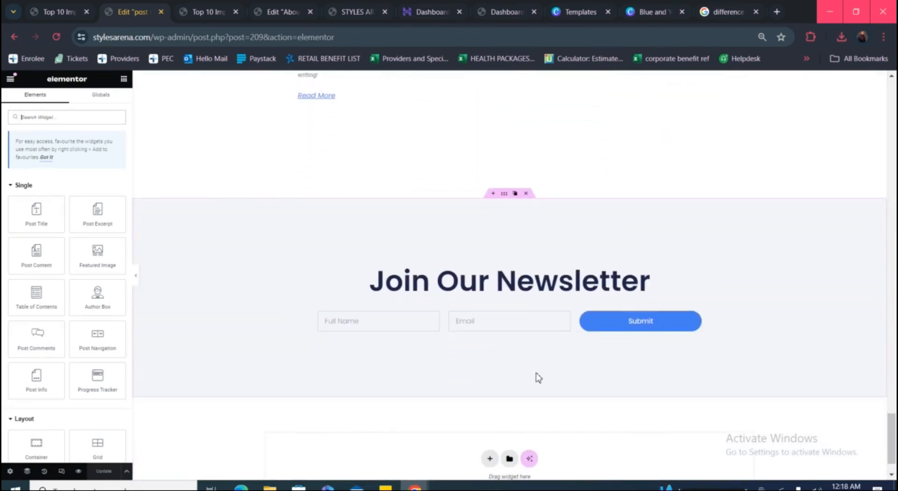
left_click(510, 460)
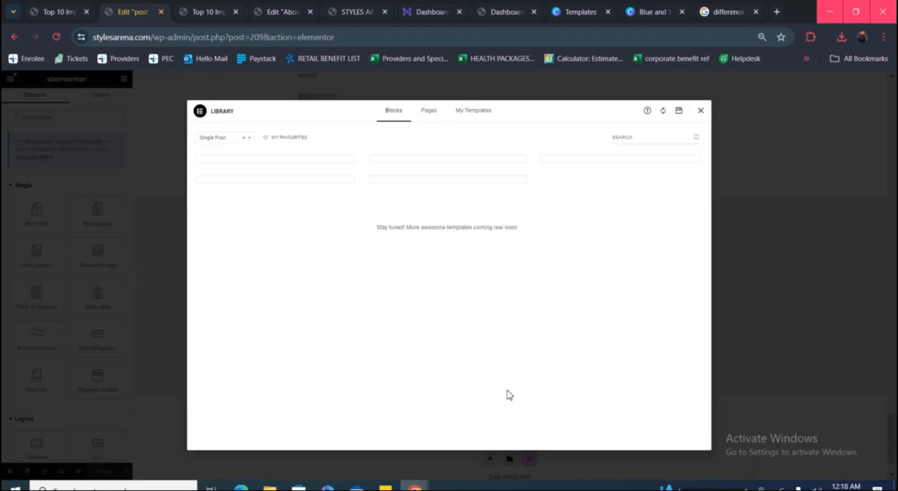
left_click(466, 110)
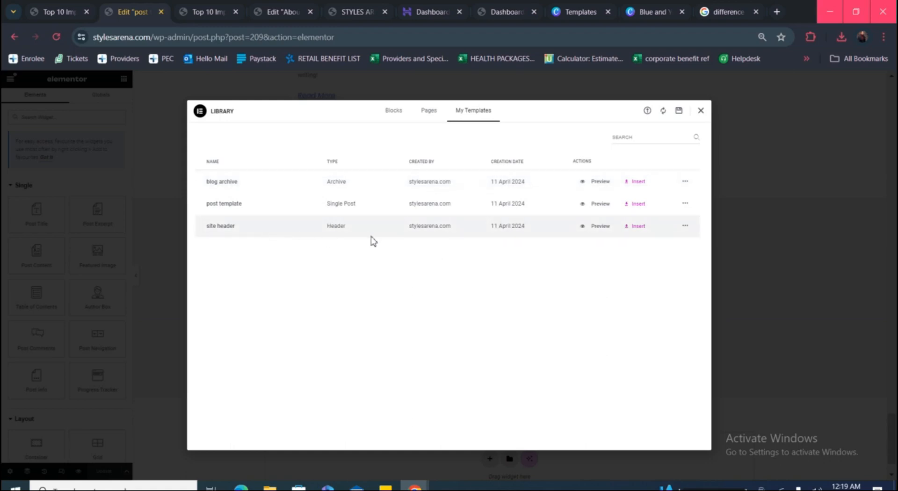
left_click(636, 226)
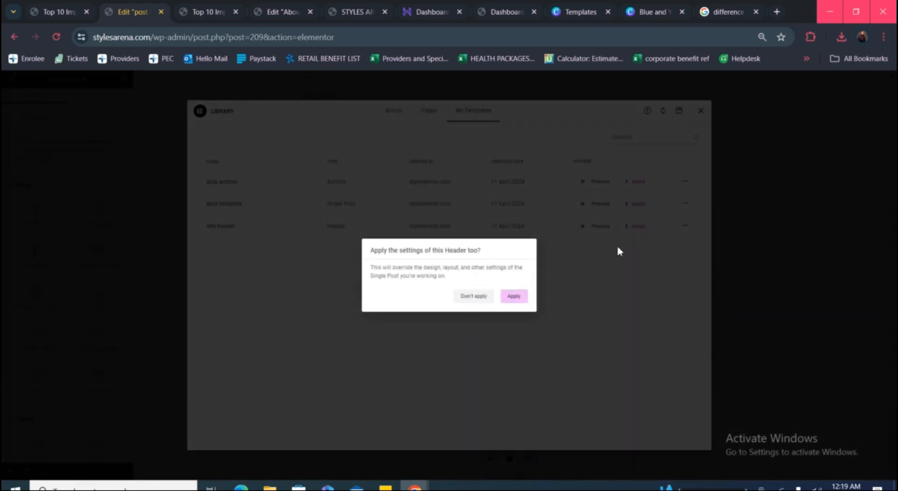
left_click(522, 303)
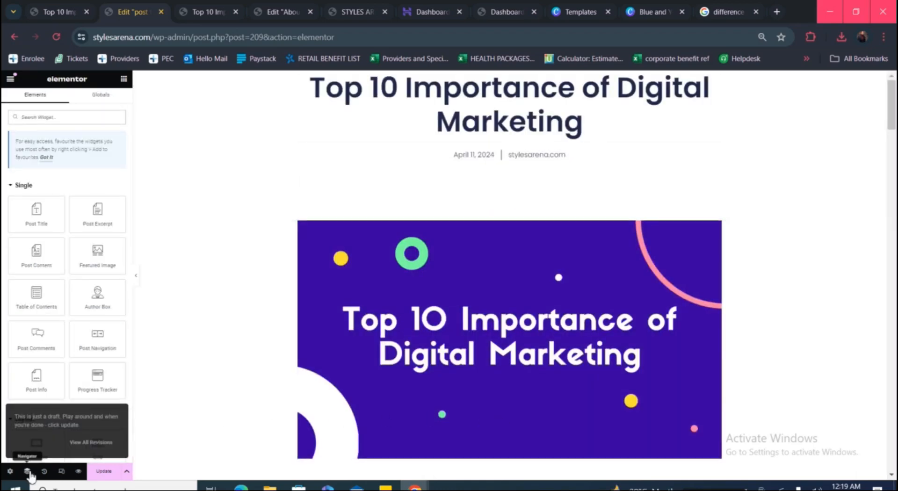
- Move the inserted site header container above the Title section in the post template's structure
scroll(443, 369, "down", 15)
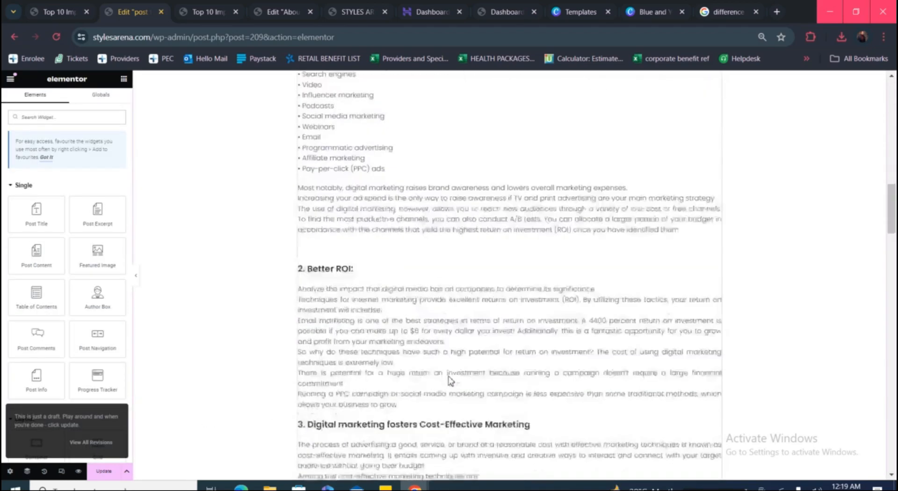
scroll(449, 380, "down", 20)
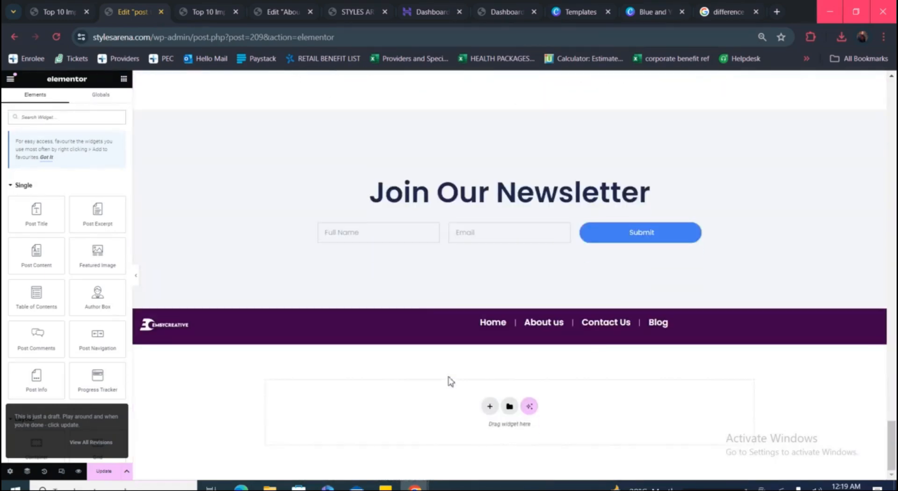
right_click(711, 318)
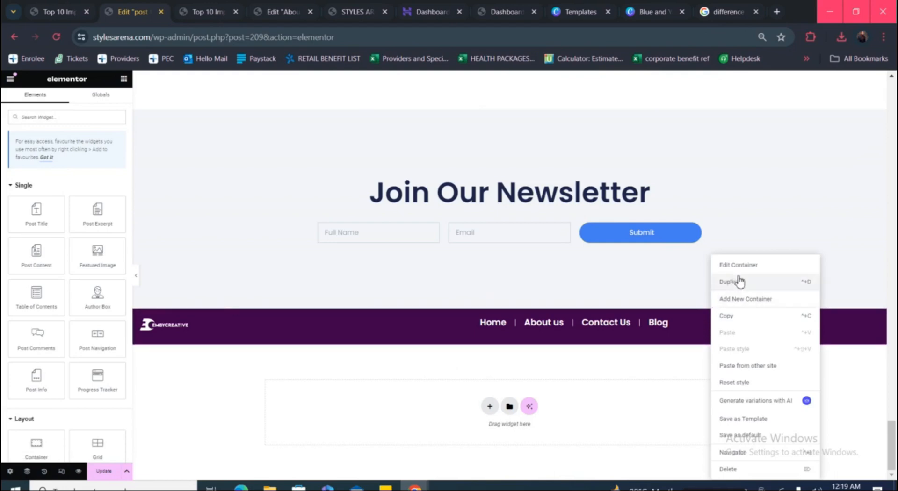
left_click(733, 453)
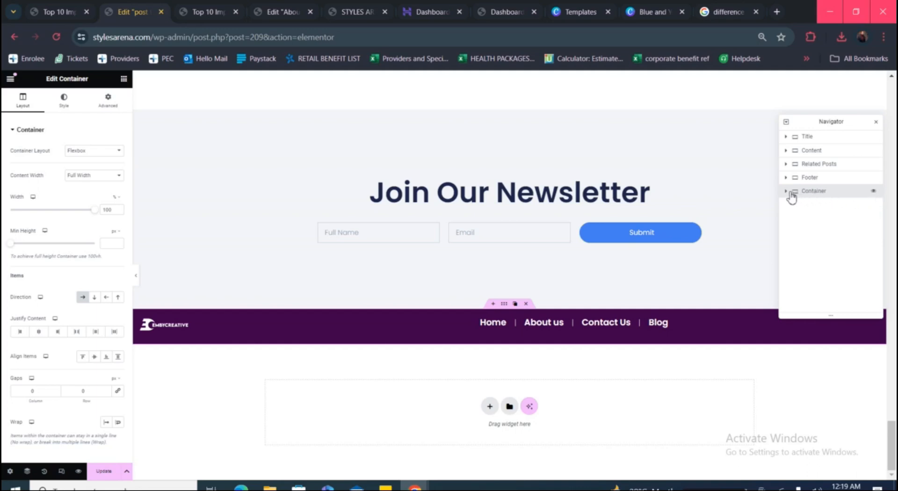
left_click_drag(789, 193, 847, 140)
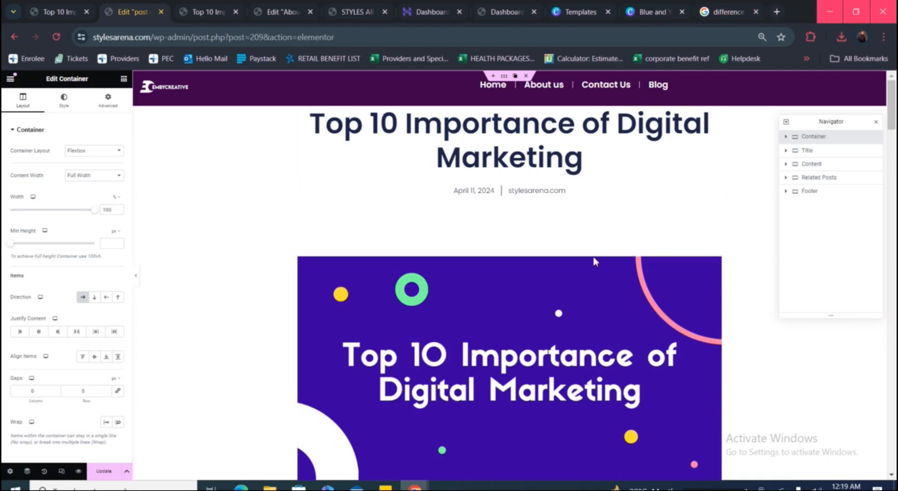
- Look over the post template with its site header placed first, and update the template
scroll(608, 276, "down", 1)
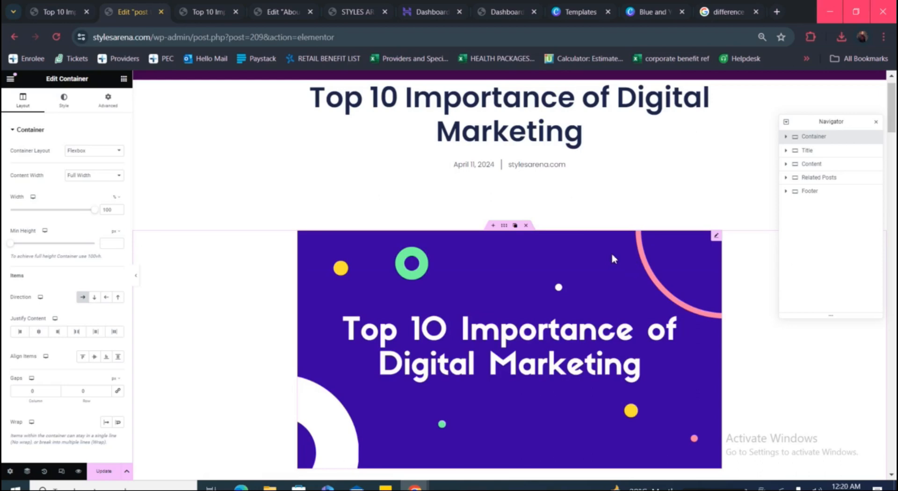
right_click(655, 247)
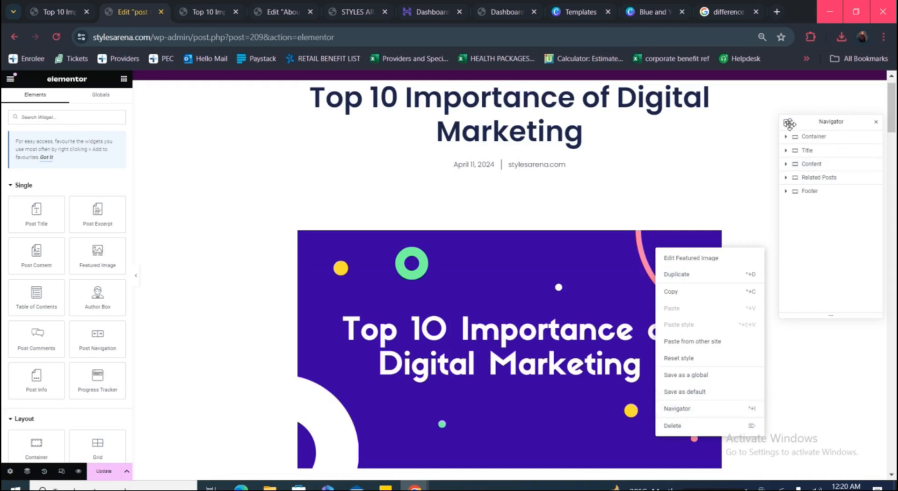
scroll(645, 149, "up", 1)
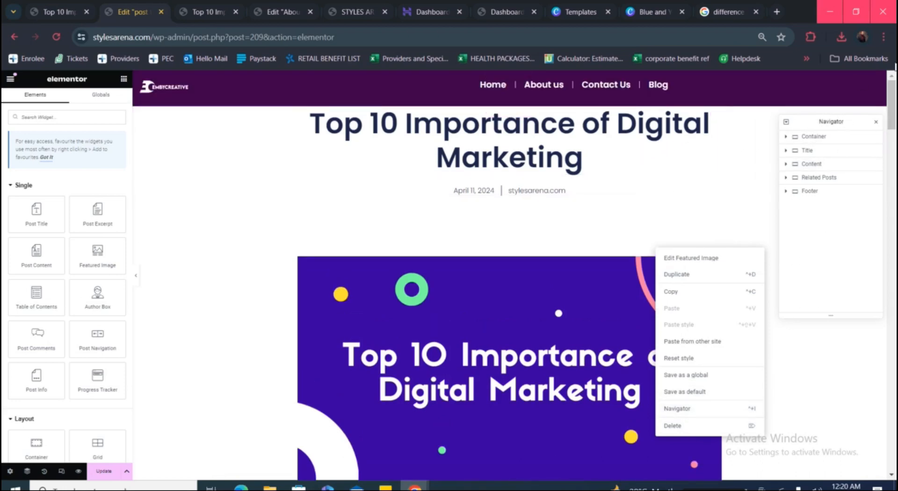
left_click(101, 471)
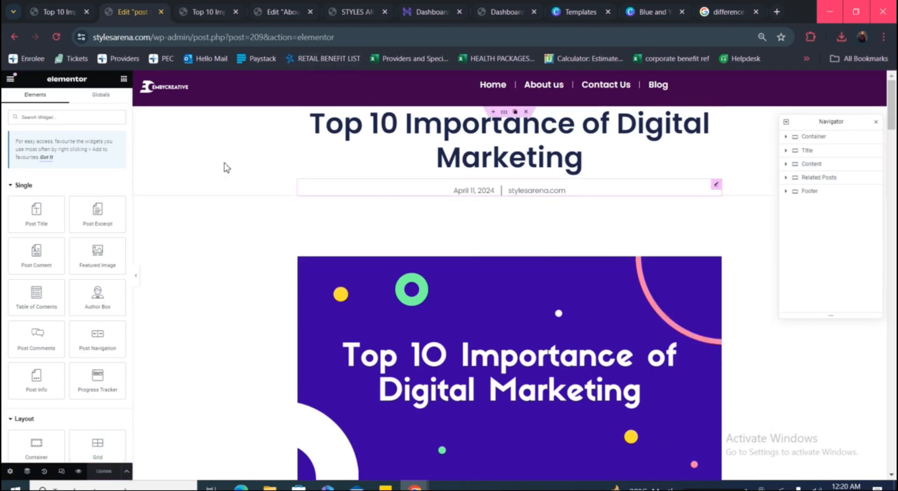
- Reload the live "Top 10 Importance of Digital Marketing" post in both of its open tabs to check the updated template
left_click(53, 9)
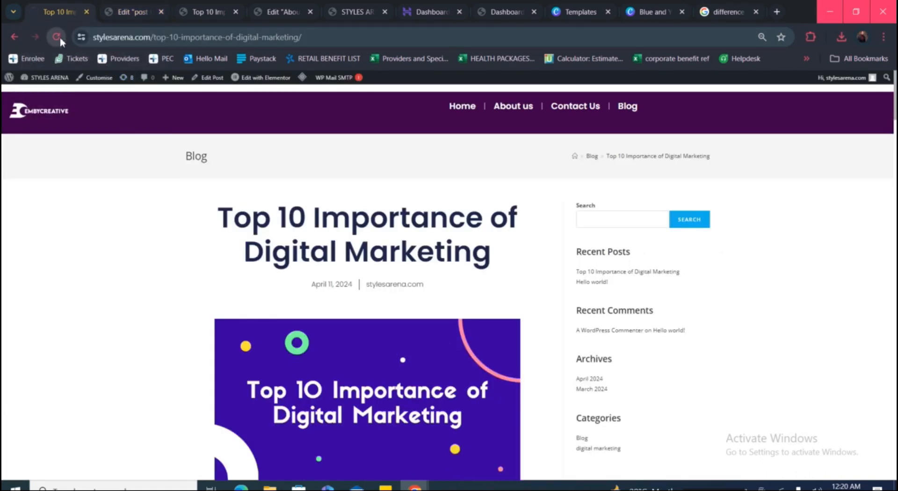
left_click(60, 37)
left_click(56, 37)
left_click(121, 8)
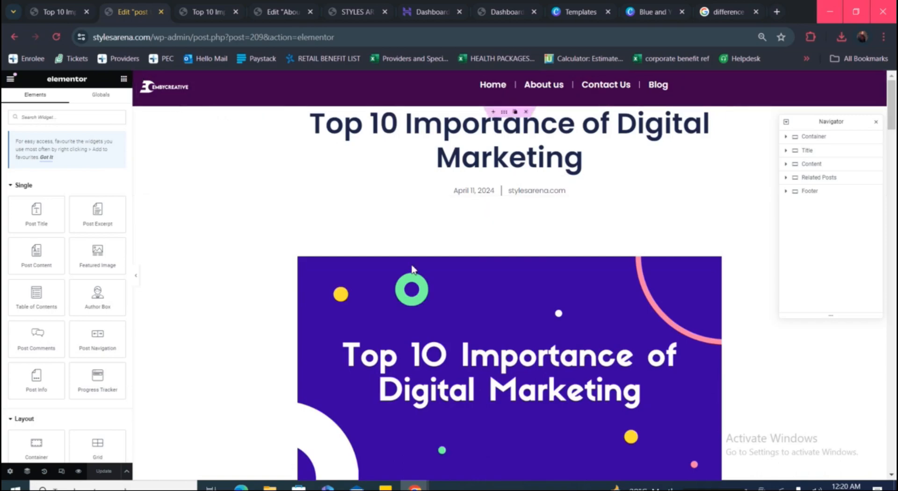
scroll(471, 291, "down", 3)
scroll(471, 291, "down", 20)
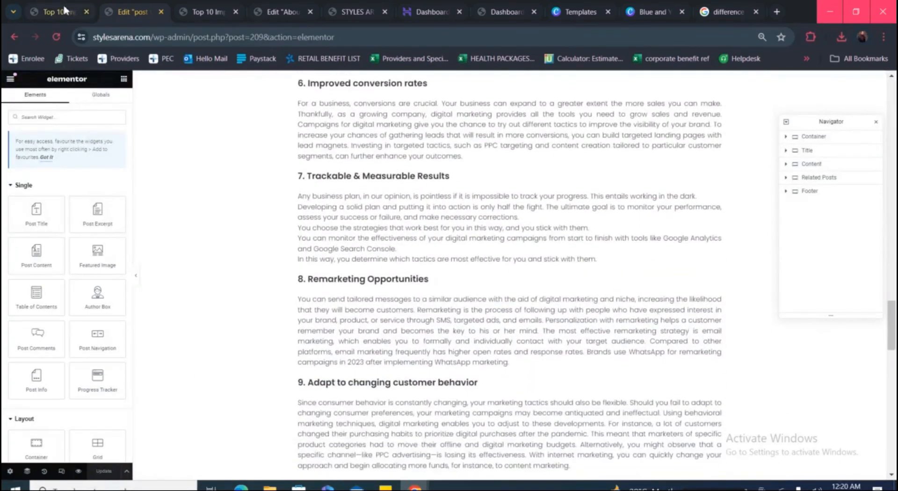
left_click(64, 8)
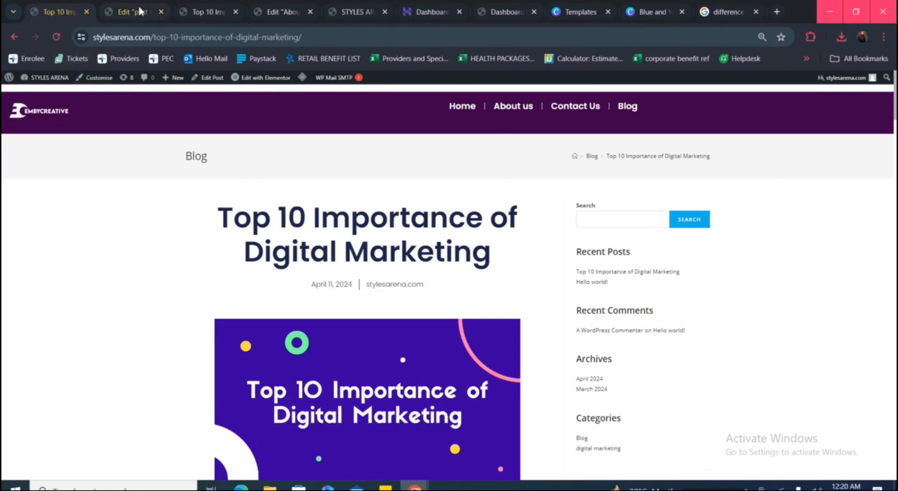
left_click(191, 13)
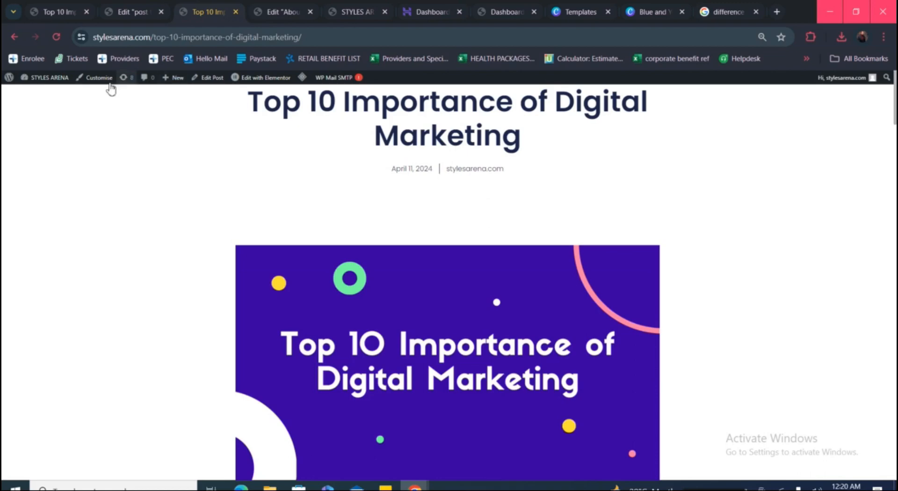
left_click(58, 37)
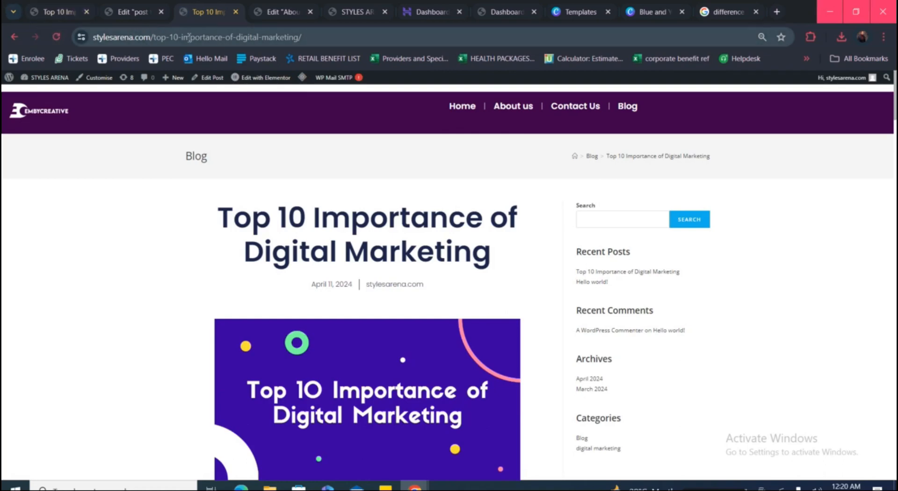
- Compare the post template in the editor with the live post's header, title strip, content width and sidebar
left_click(122, 8)
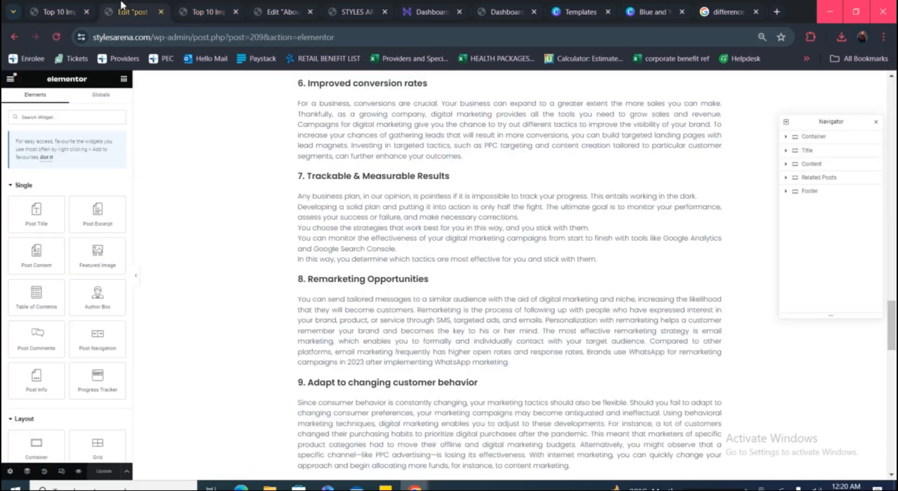
scroll(199, 279, "up", 7)
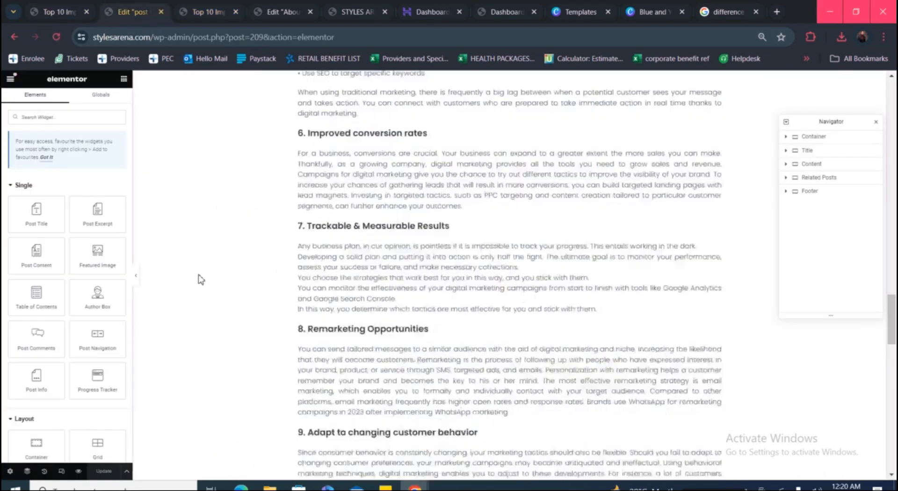
scroll(201, 280, "up", 15)
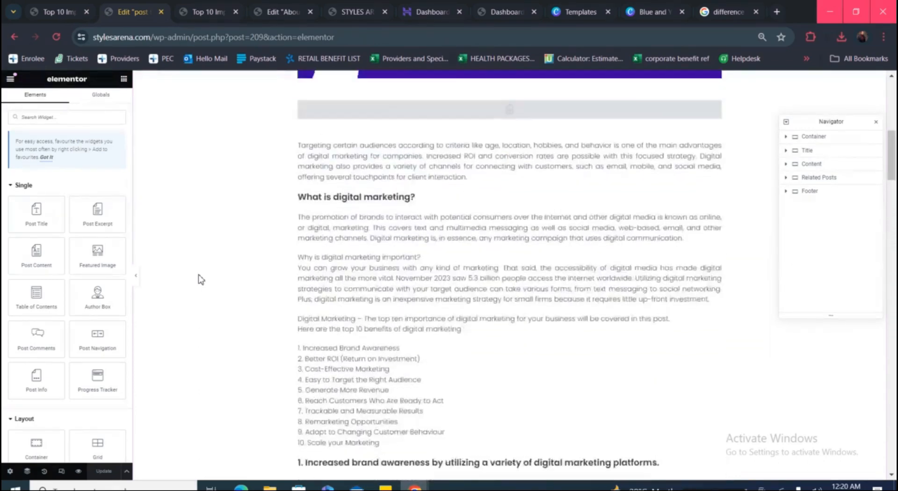
scroll(201, 279, "up", 3)
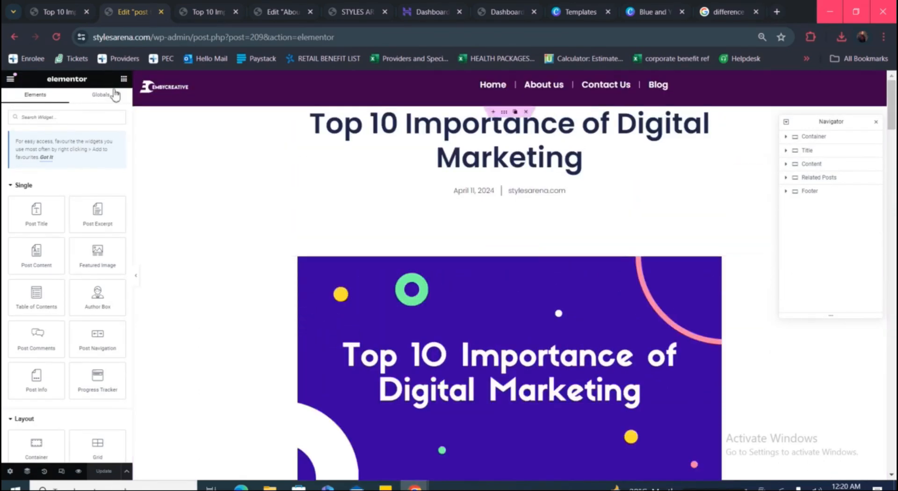
left_click(194, 10)
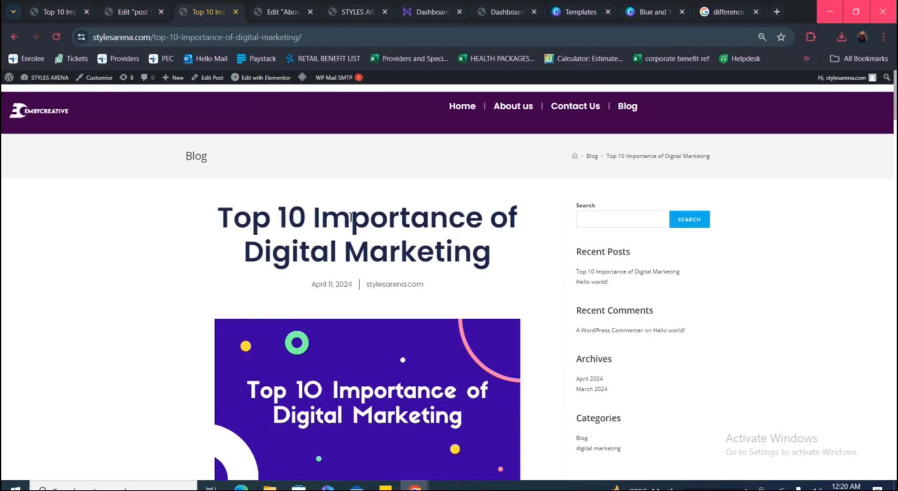
left_click(133, 11)
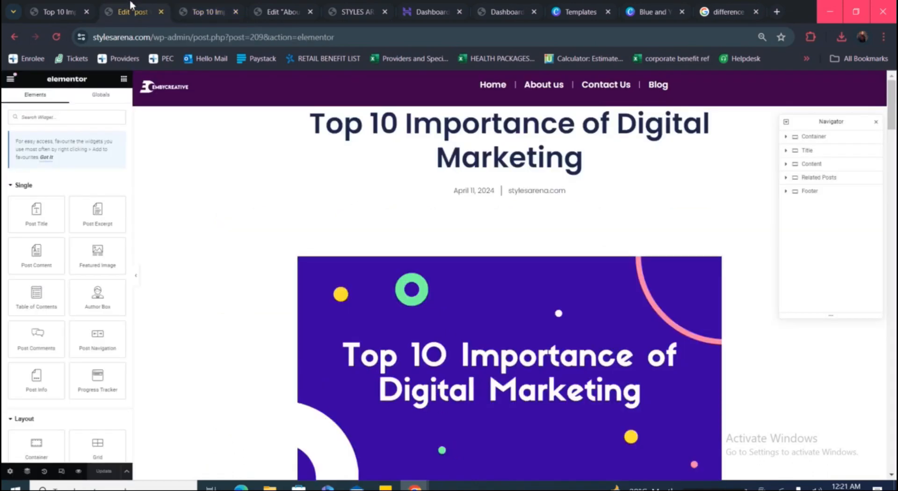
left_click(209, 10)
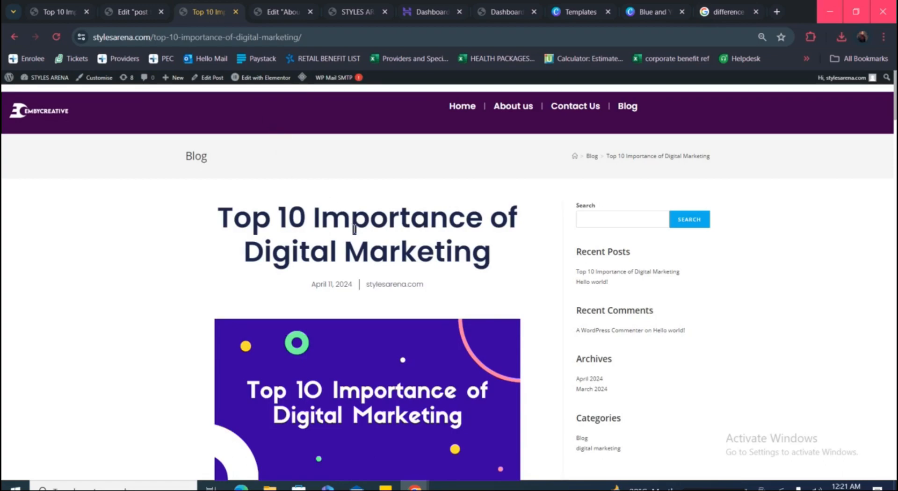
scroll(353, 227, "down", 15)
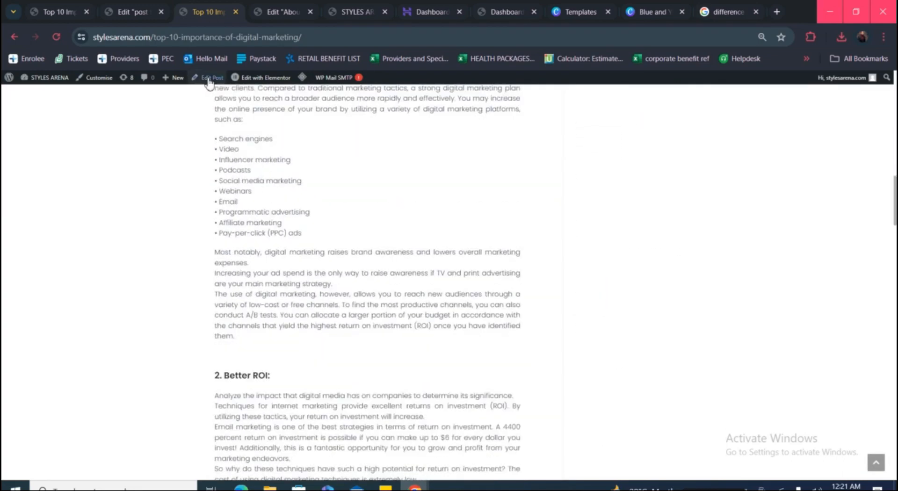
left_click(127, 5)
scroll(507, 289, "down", 10)
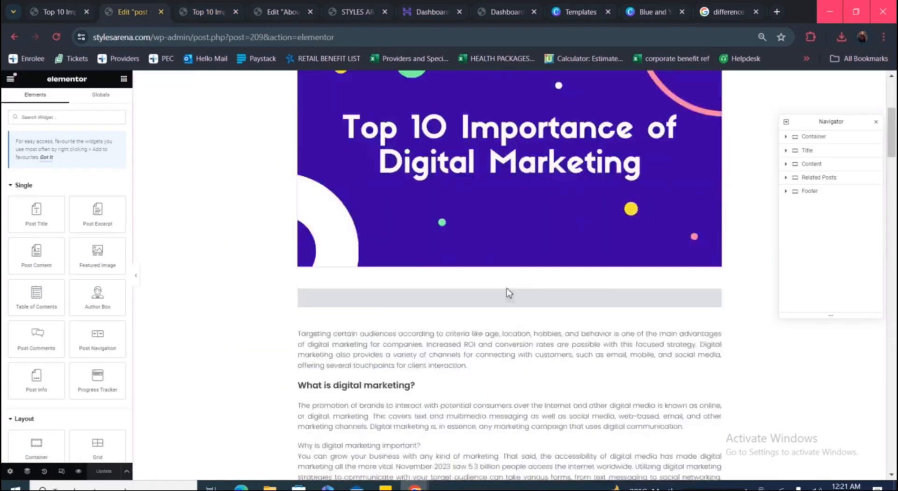
scroll(507, 290, "up", 10)
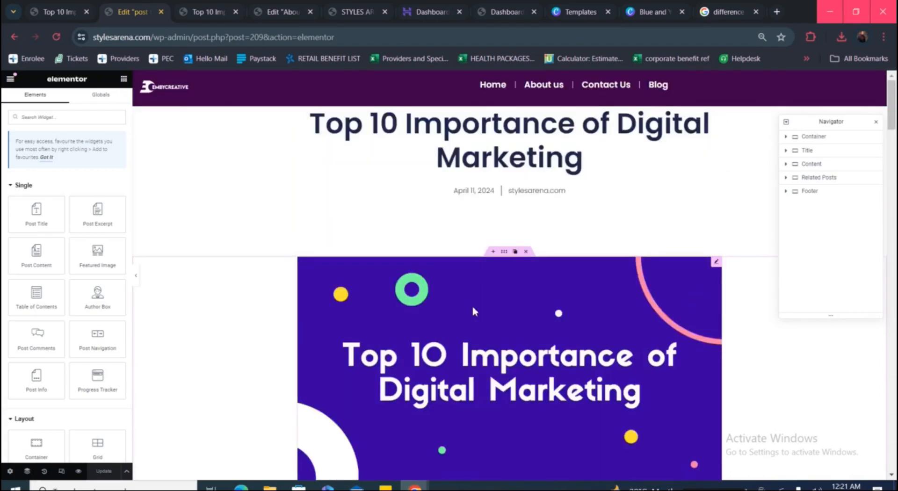
scroll(472, 306, "down", 3)
scroll(473, 310, "up", 3)
- Reload the live post once more and check its header area and page address
left_click(202, 12)
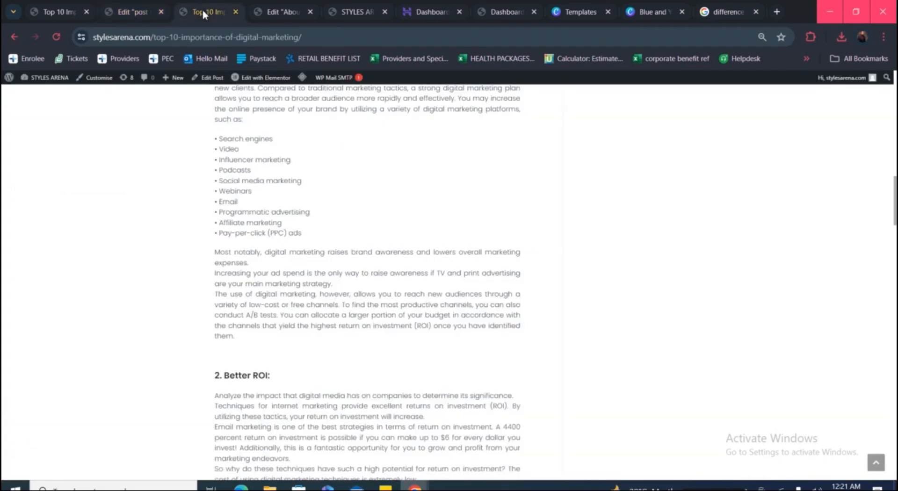
left_click(56, 37)
scroll(187, 183, "up", 10)
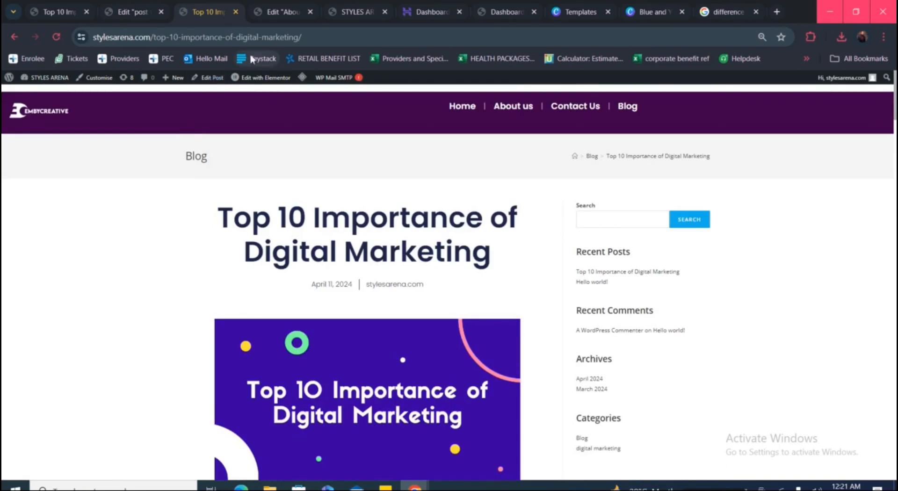
left_click(321, 41)
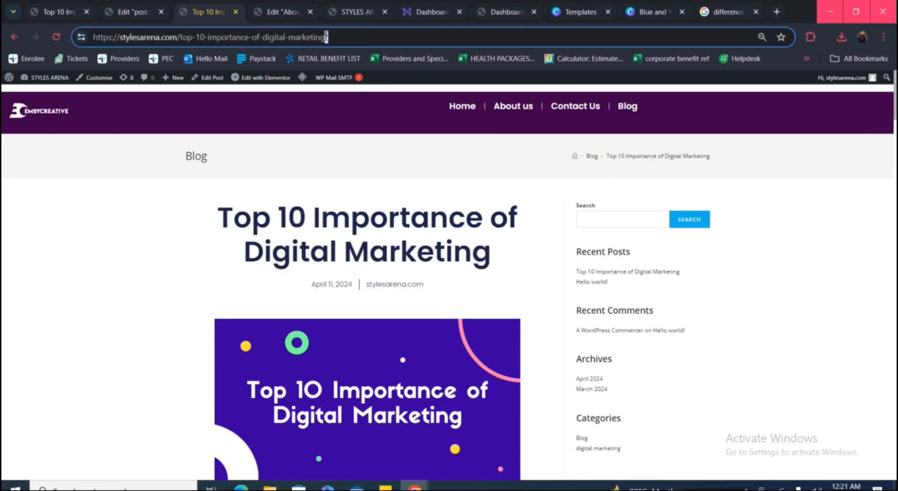
- Exit the post template's Elementor editor and go to the site's WordPress dashboard
left_click(132, 11)
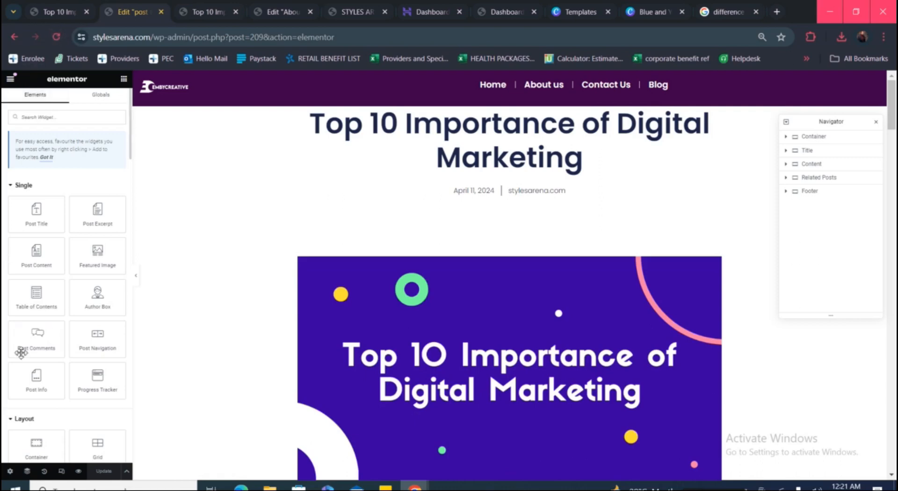
scroll(58, 327, "down", 10)
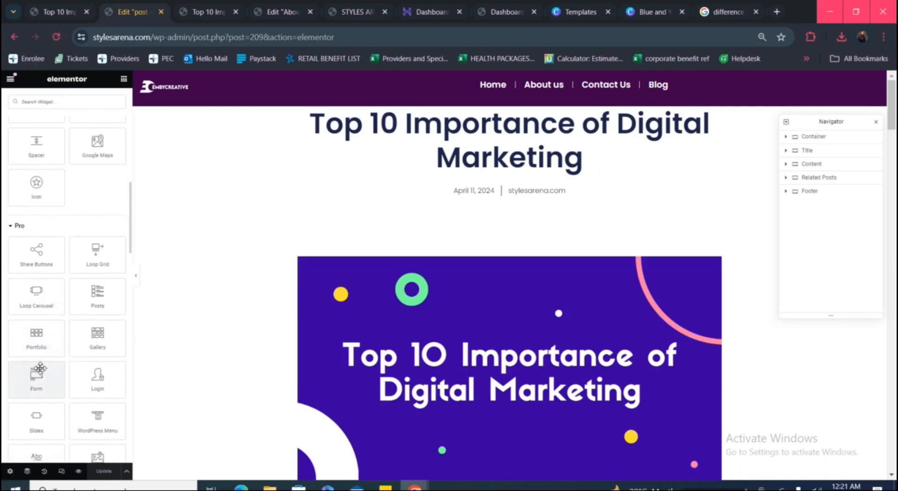
scroll(40, 368, "down", 15)
scroll(42, 276, "up", 9)
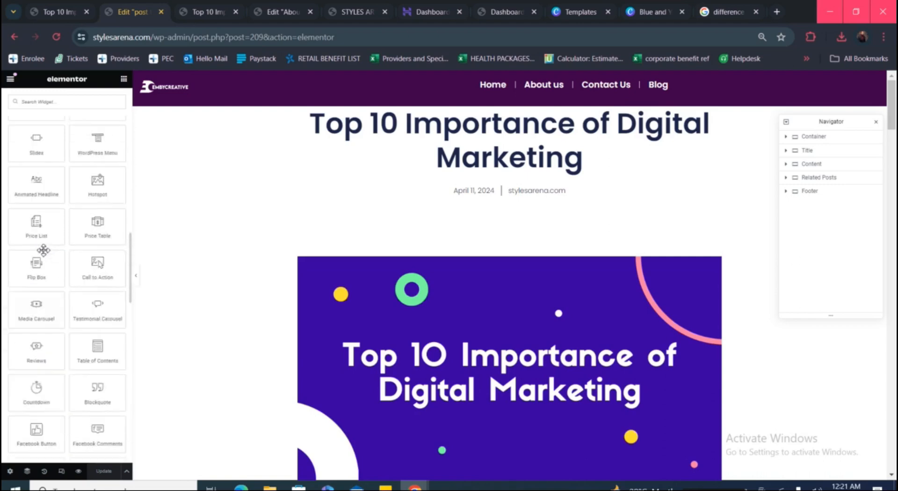
scroll(43, 250, "up", 15)
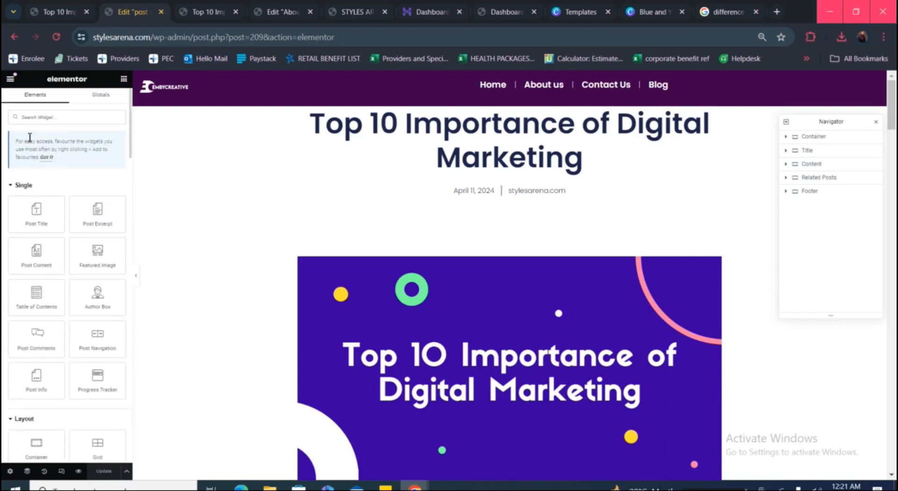
left_click(11, 79)
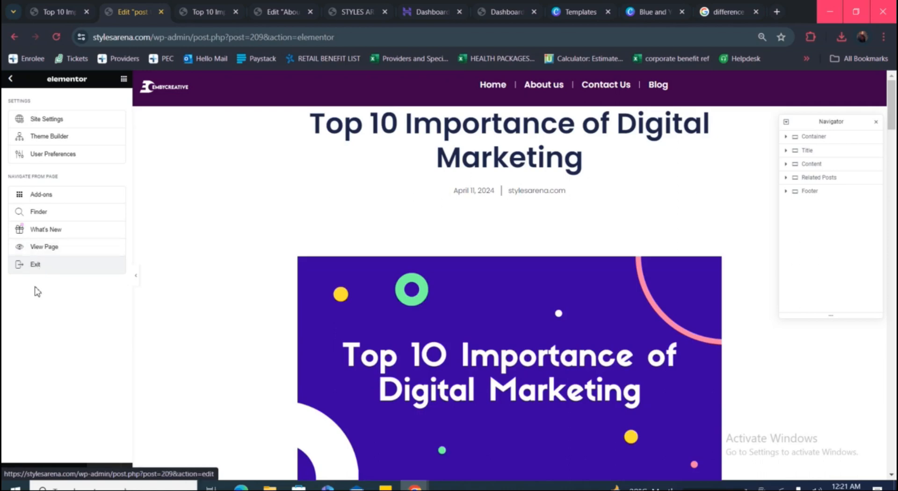
left_click(35, 265)
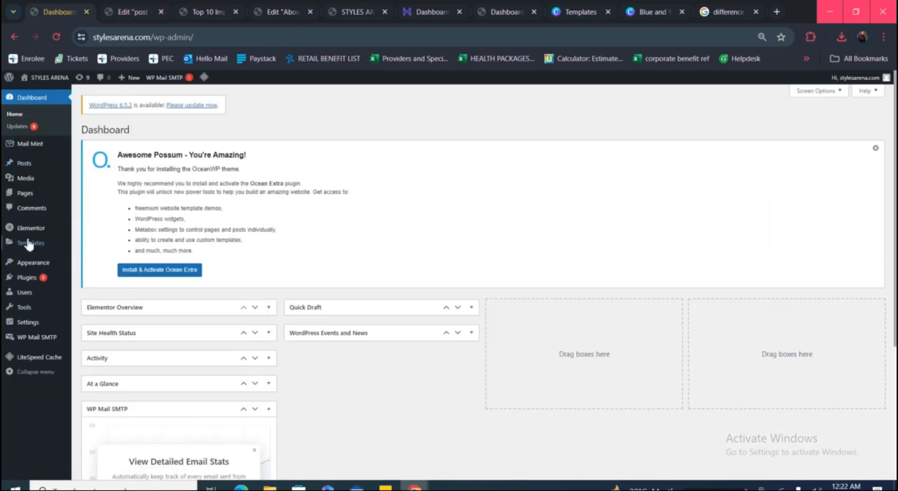
- Visit the site from the dashboard and open the "Top 10 Importance of Digital Marketing" post through the Blog page
mouse_move(20, 181)
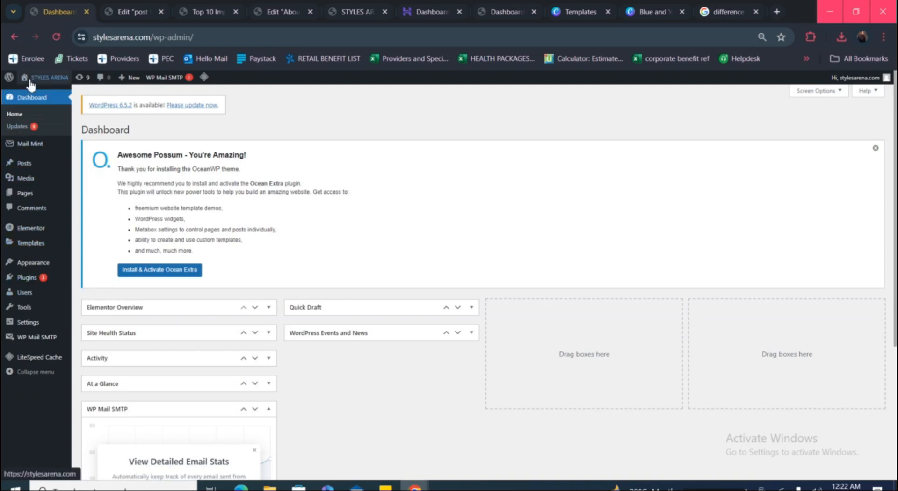
mouse_move(41, 79)
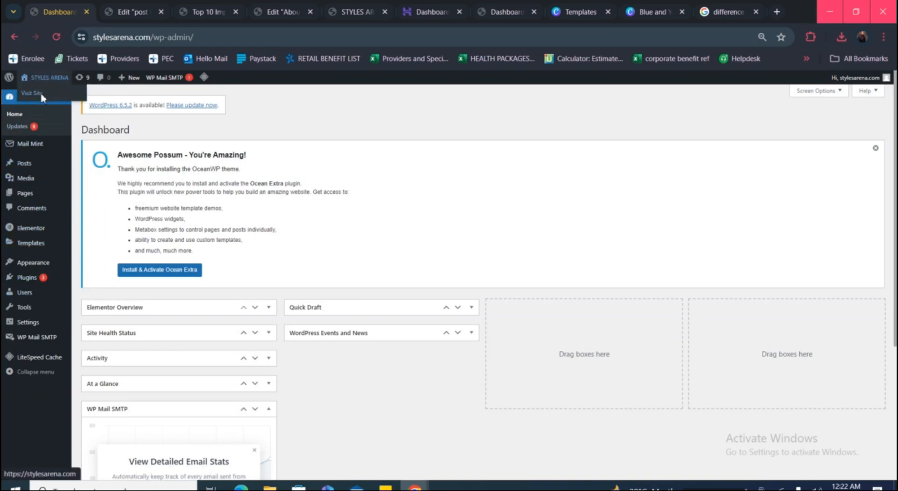
left_click(41, 94)
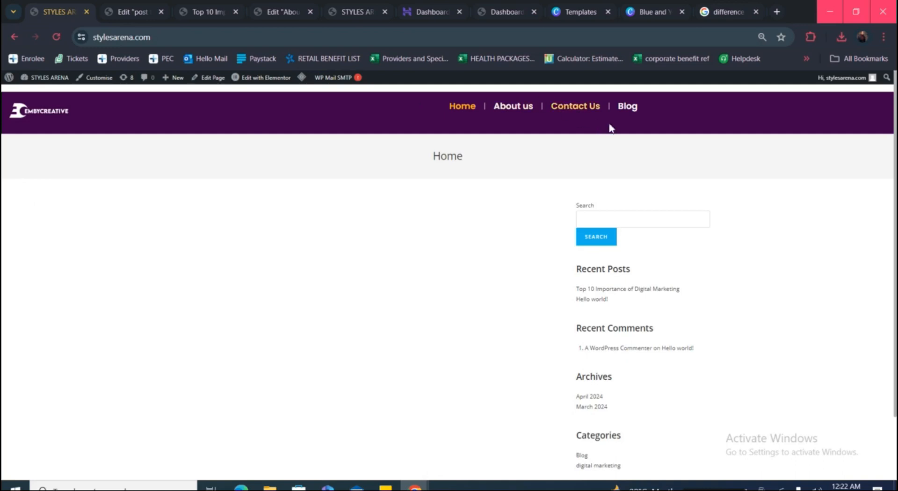
left_click(619, 111)
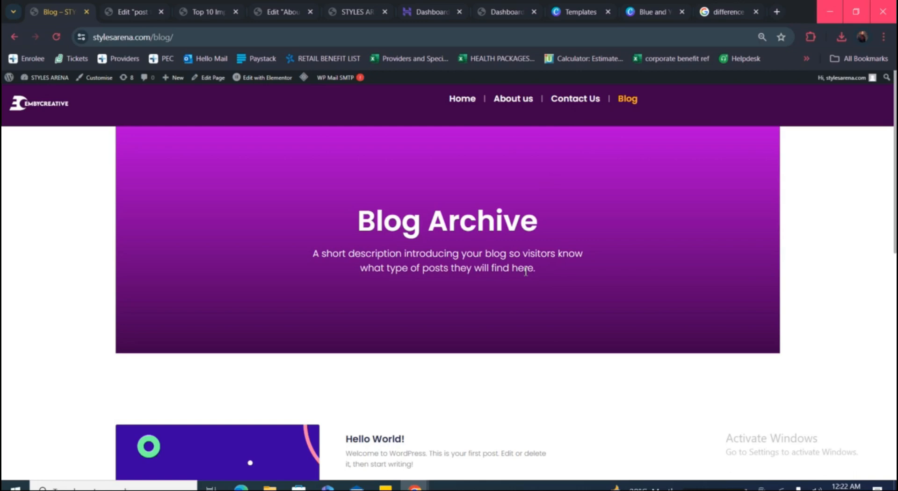
scroll(526, 272, "down", 8)
scroll(526, 271, "up", 5)
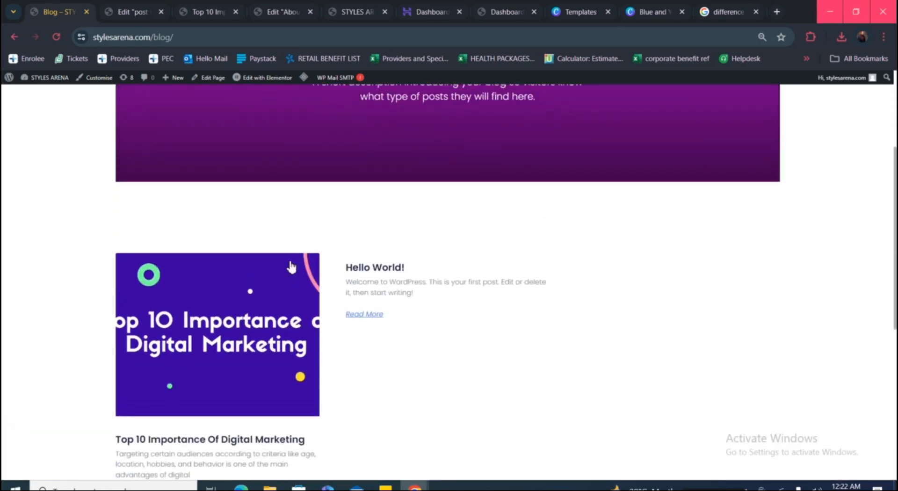
left_click(258, 327)
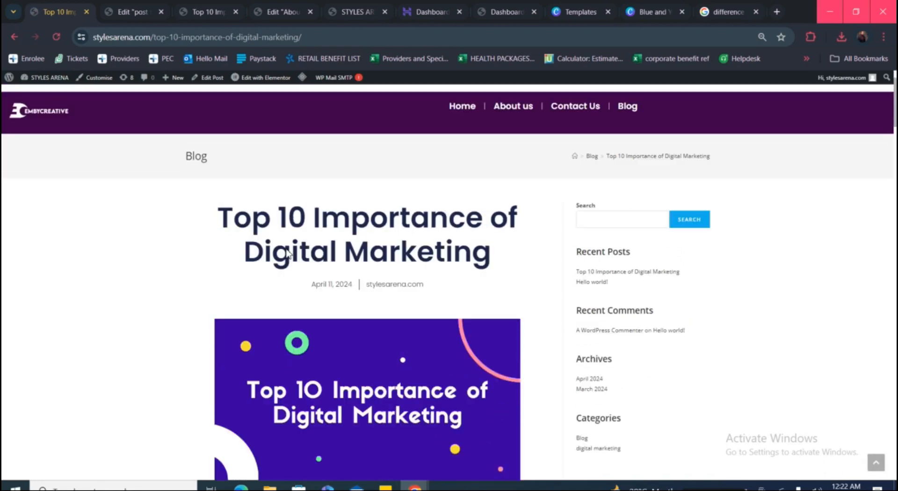
- Reload the post template in the Elementor editor and review its header, title, featured image and article text
left_click(135, 11)
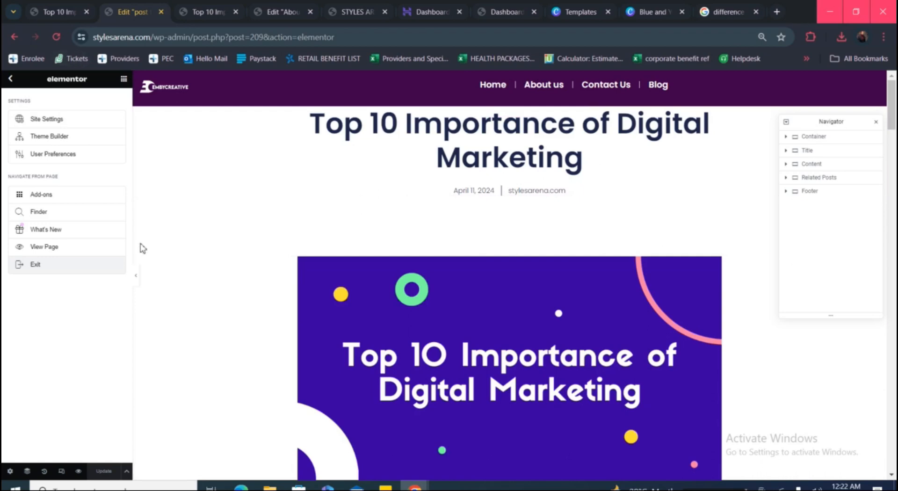
scroll(145, 251, "down", 1)
scroll(144, 252, "up", 1)
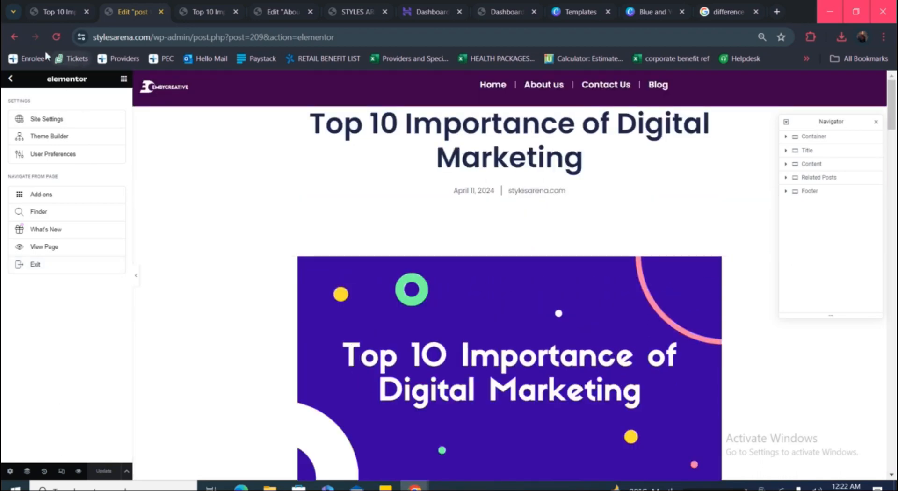
left_click(58, 35)
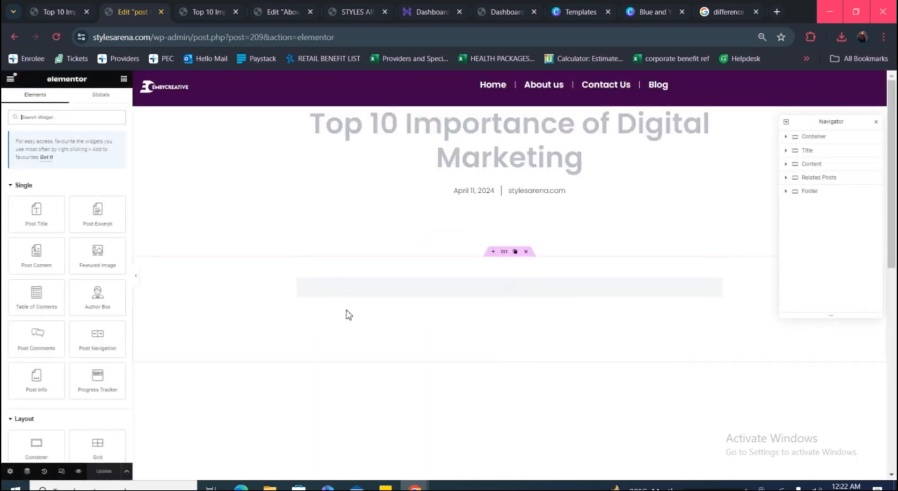
scroll(350, 315, "down", 5)
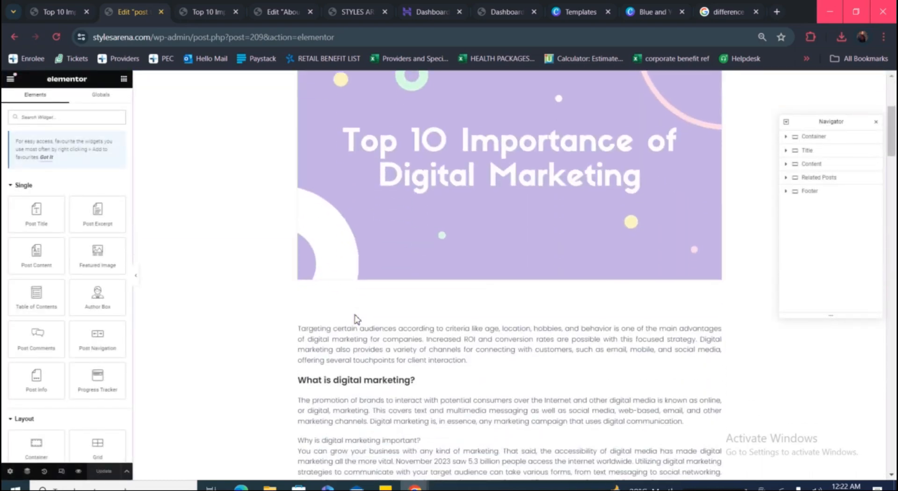
scroll(353, 318, "down", 3)
scroll(354, 318, "up", 7)
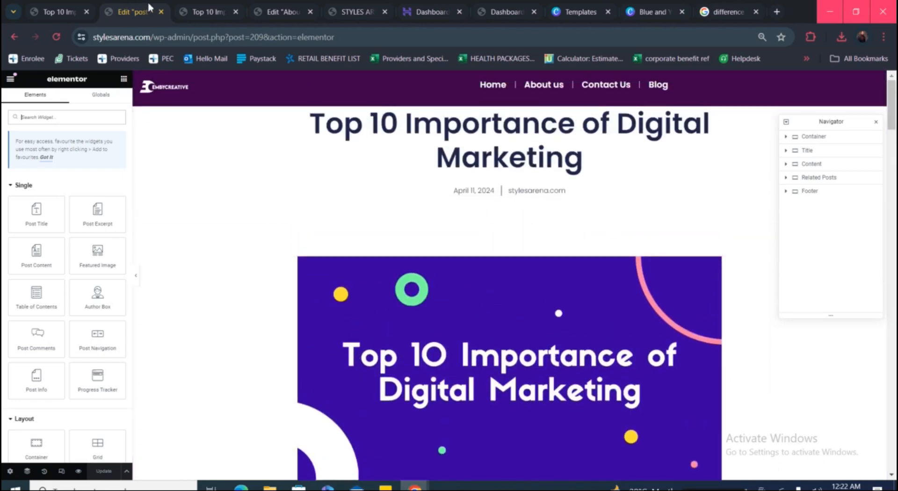
- Reload the live "Top 10 Importance of Digital Marketing" post and review its header, title strip, sidebar and article text
left_click(212, 13)
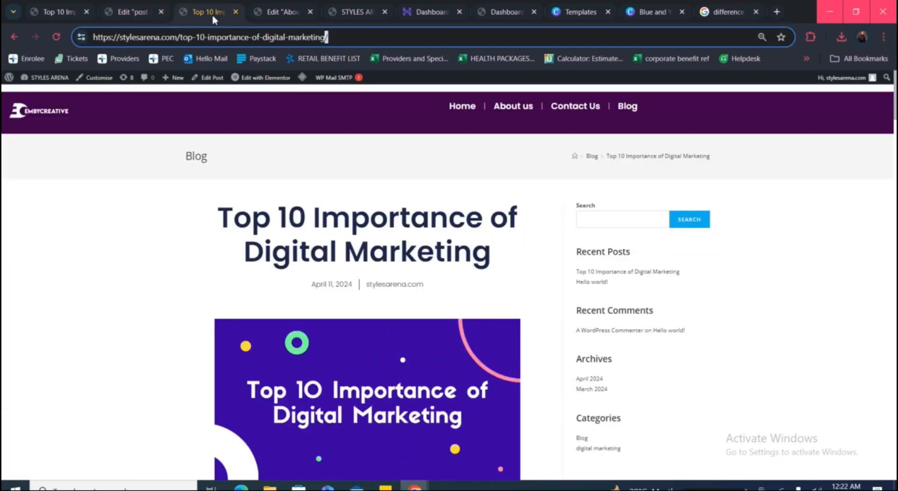
left_click(57, 37)
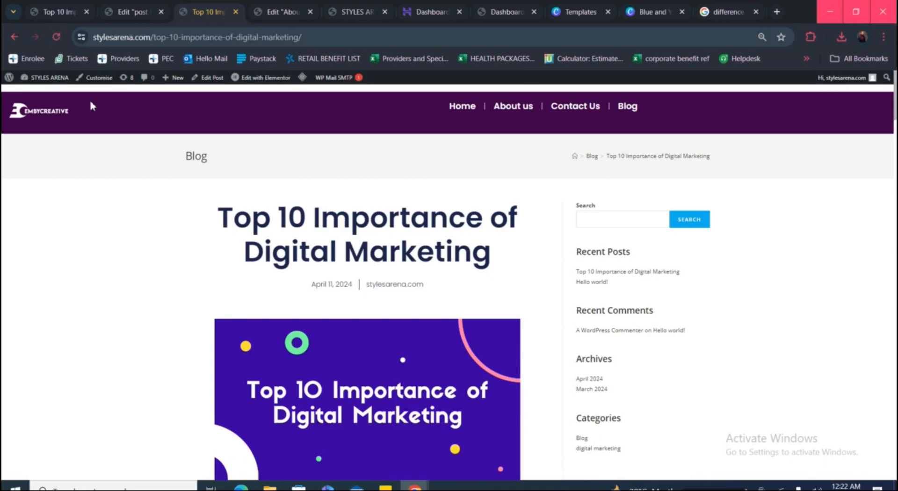
scroll(124, 186, "down", 4)
scroll(127, 187, "up", 4)
scroll(124, 187, "down", 8)
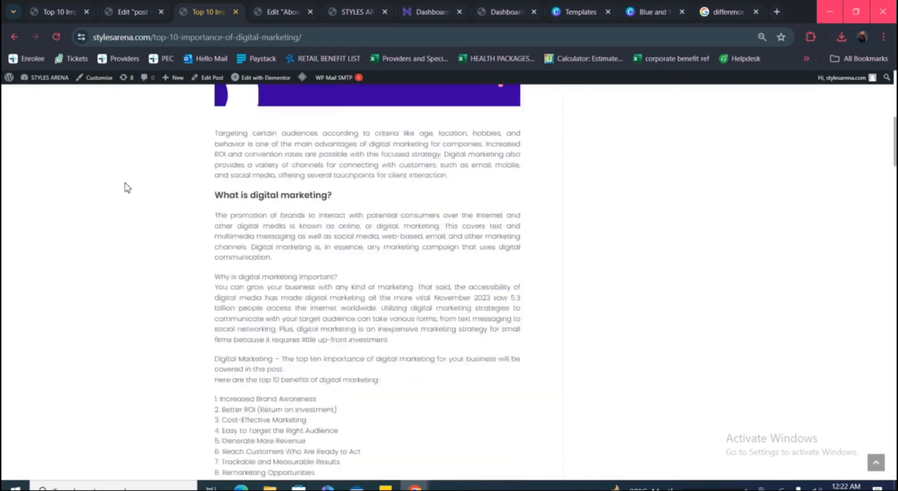
scroll(125, 187, "up", 8)
- Go back to the WordPress Posts list and view the "Top 10 Importance of Digital Marketing" post from there
key("F5")
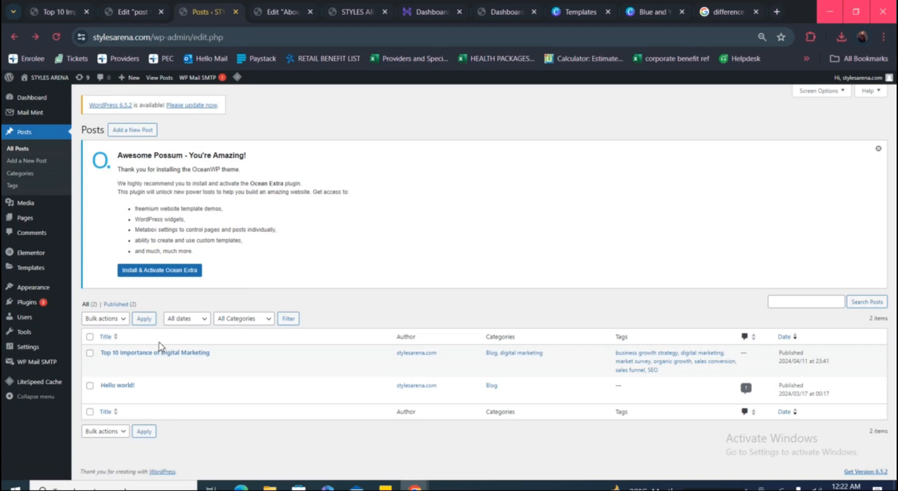
mouse_move(168, 369)
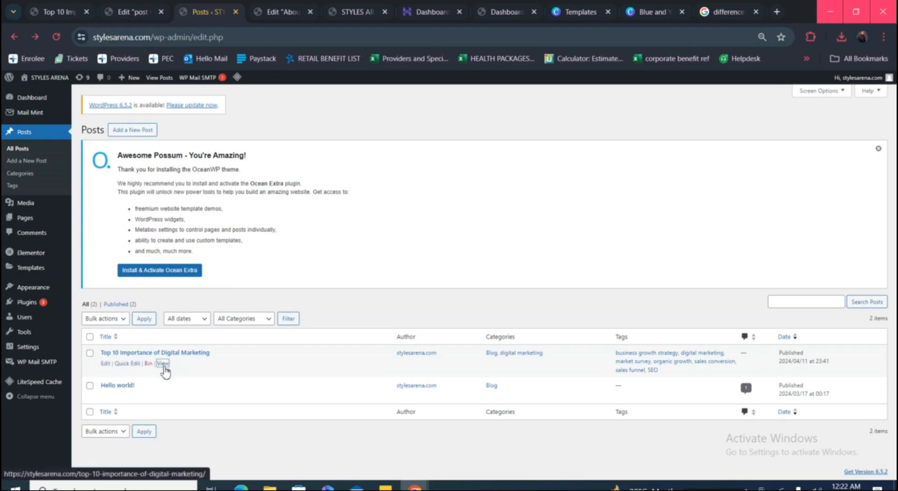
left_click(163, 365)
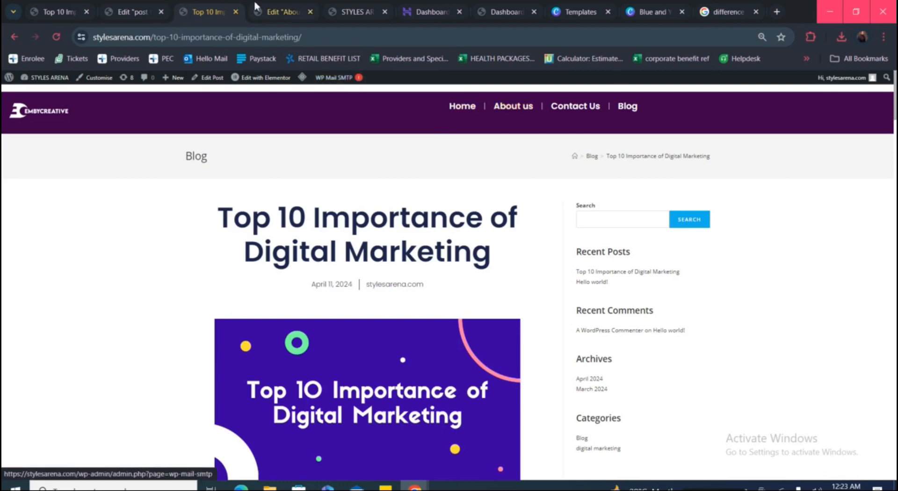
- Compare the post template's body in the editor with the live post and return to the WordPress Posts list
left_click(137, 12)
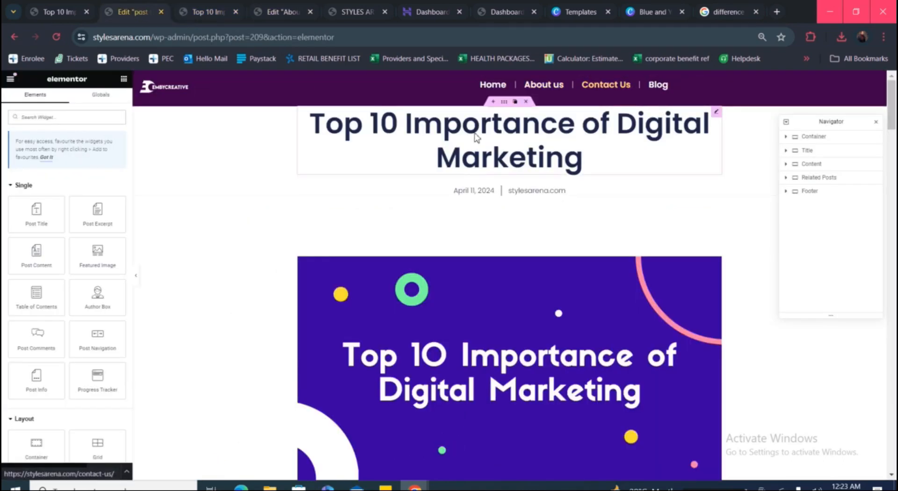
scroll(466, 248, "down", 10)
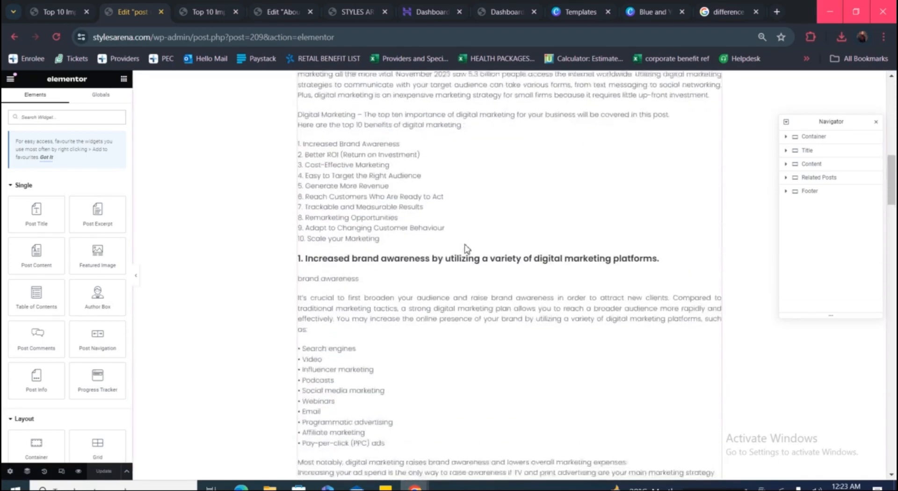
scroll(465, 248, "down", 4)
left_click(203, 9)
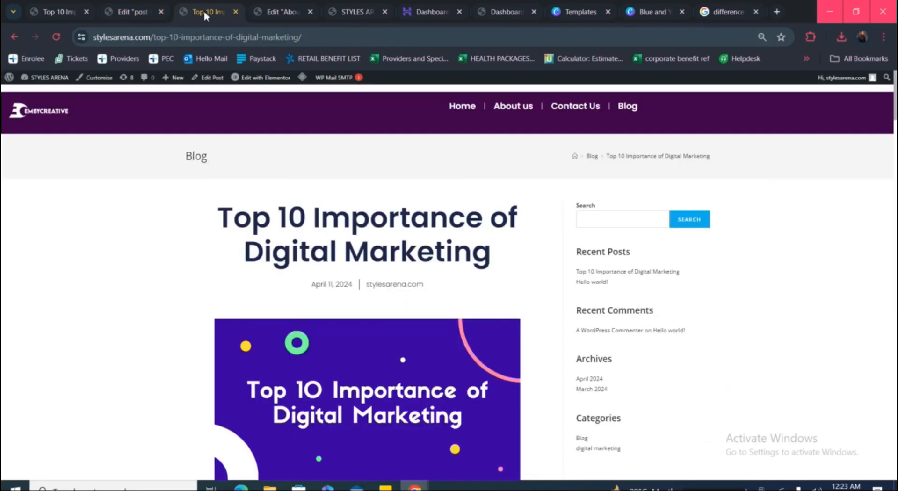
left_click(57, 36)
scroll(159, 236, "left", 5)
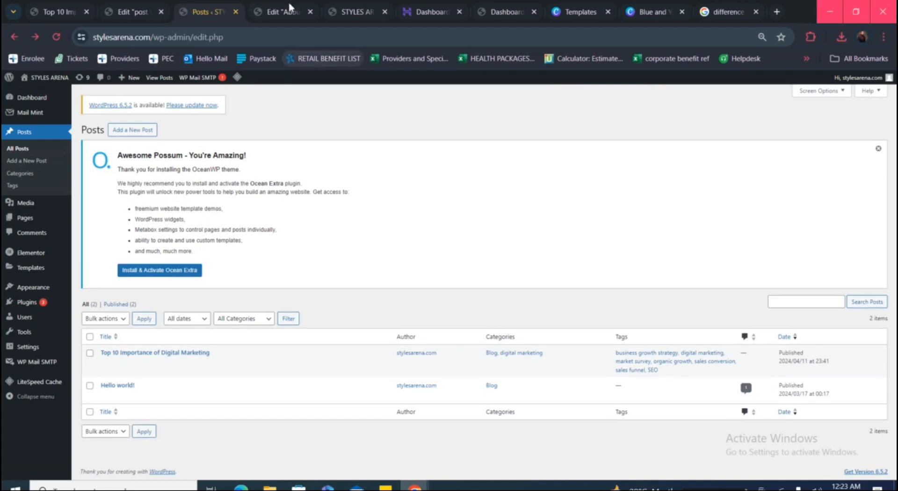
- Look at the About us page in its Elementor editor and recheck the featured image area of the post template
left_click(288, 7)
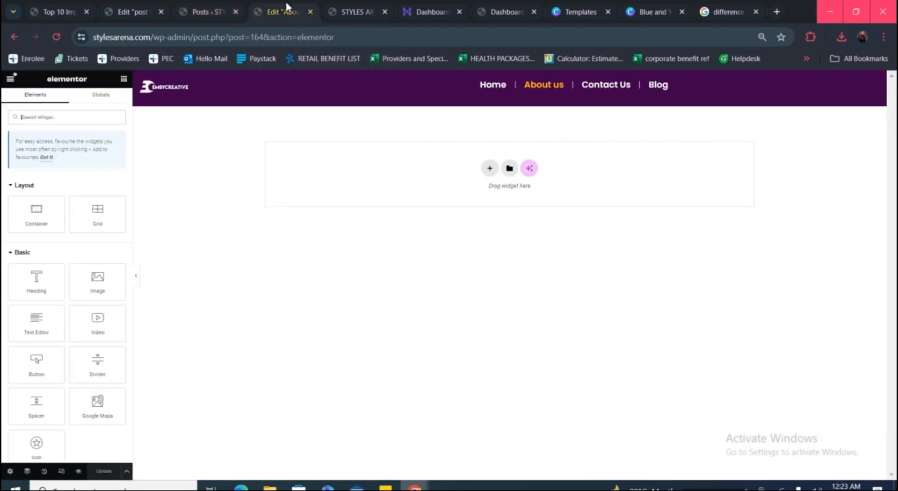
left_click(130, 10)
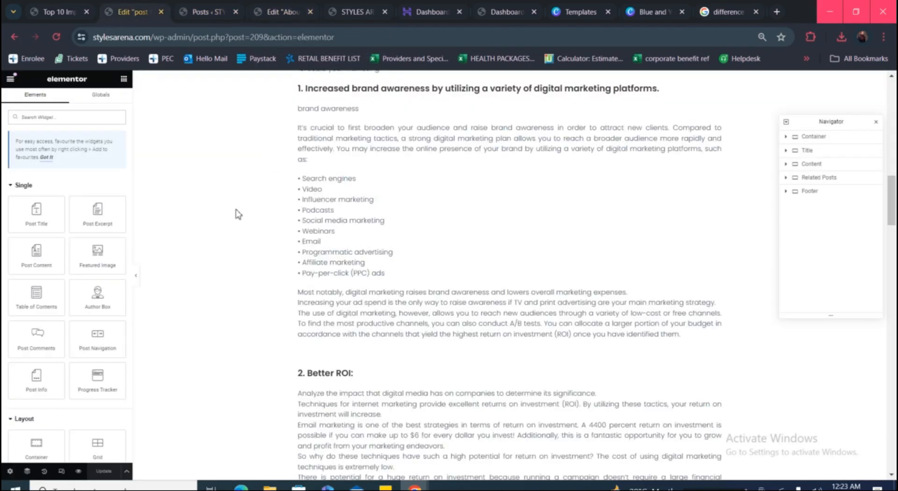
scroll(239, 214, "up", 10)
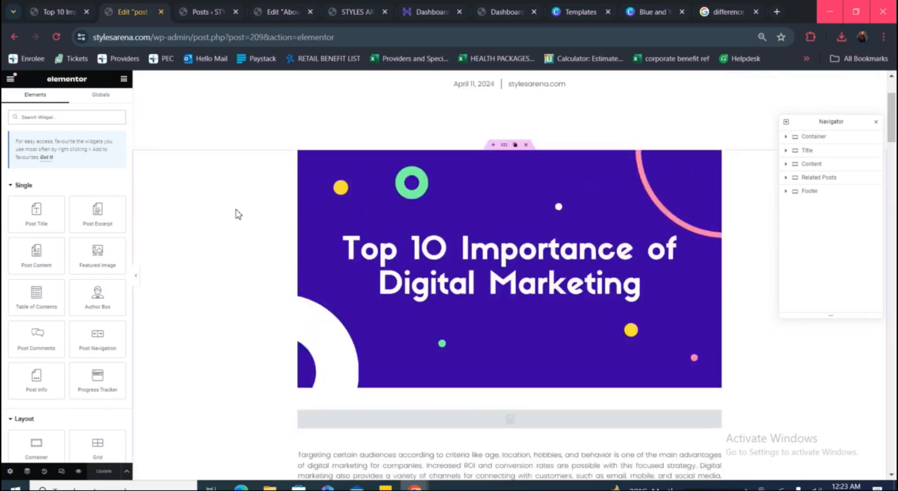
scroll(238, 213, "down", 3)
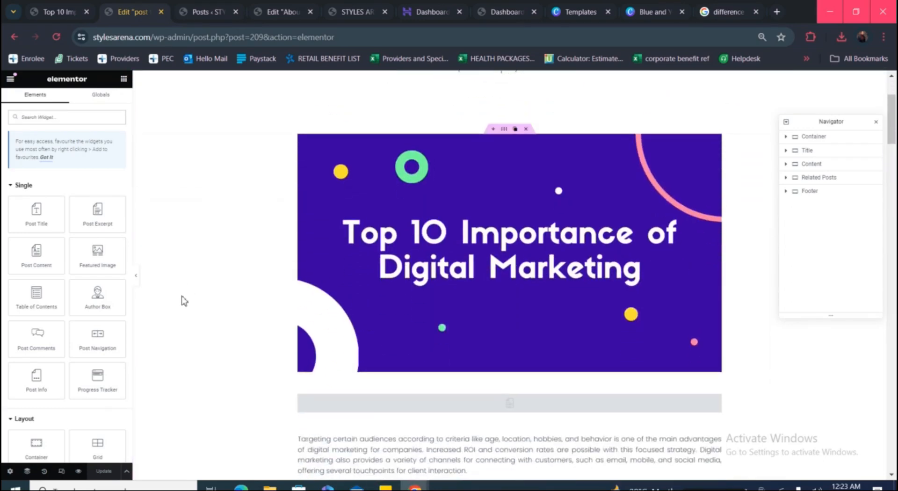
- Inspect the live post in the first browser tab, from its title strip and sidebar through the article text
left_click(65, 6)
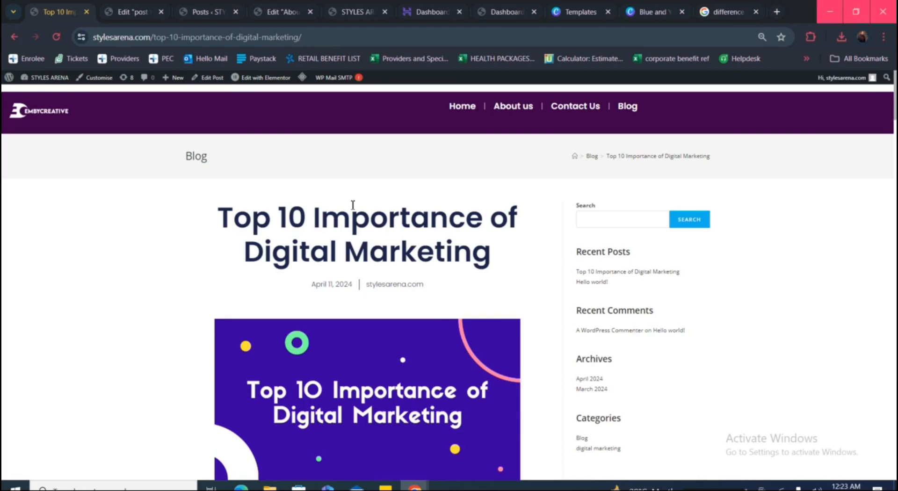
scroll(352, 205, "down", 10)
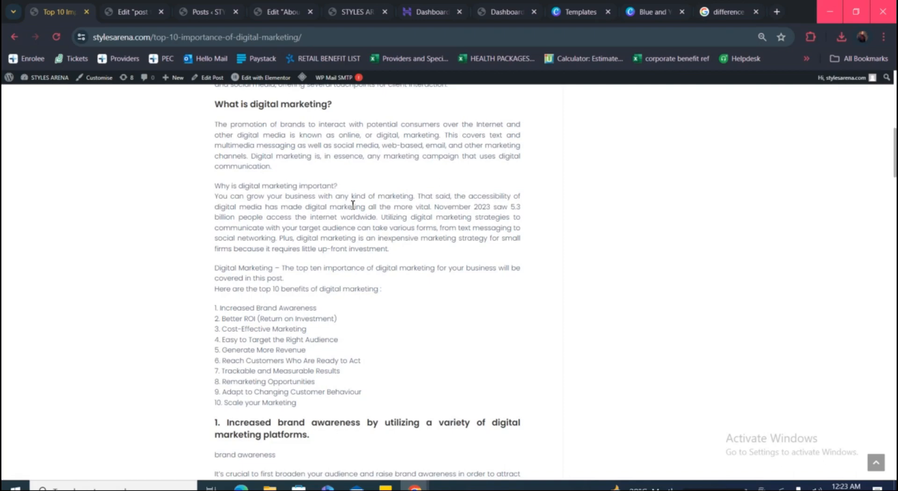
scroll(352, 204, "up", 10)
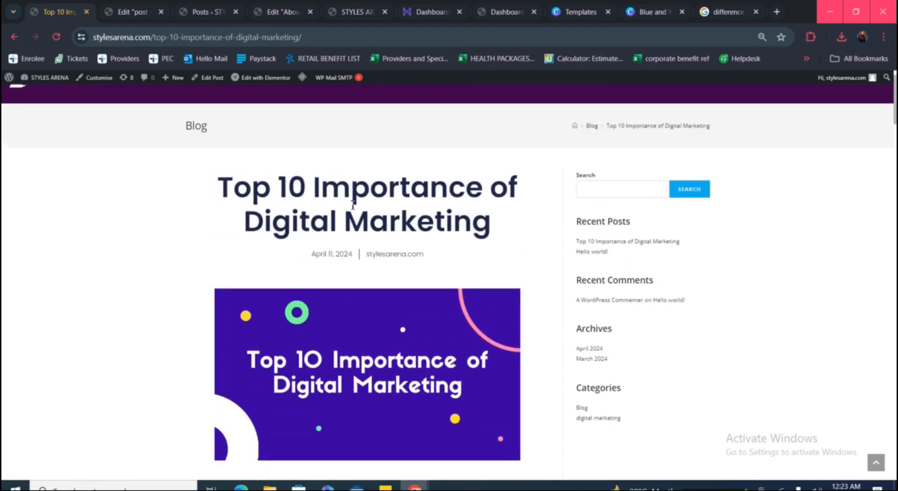